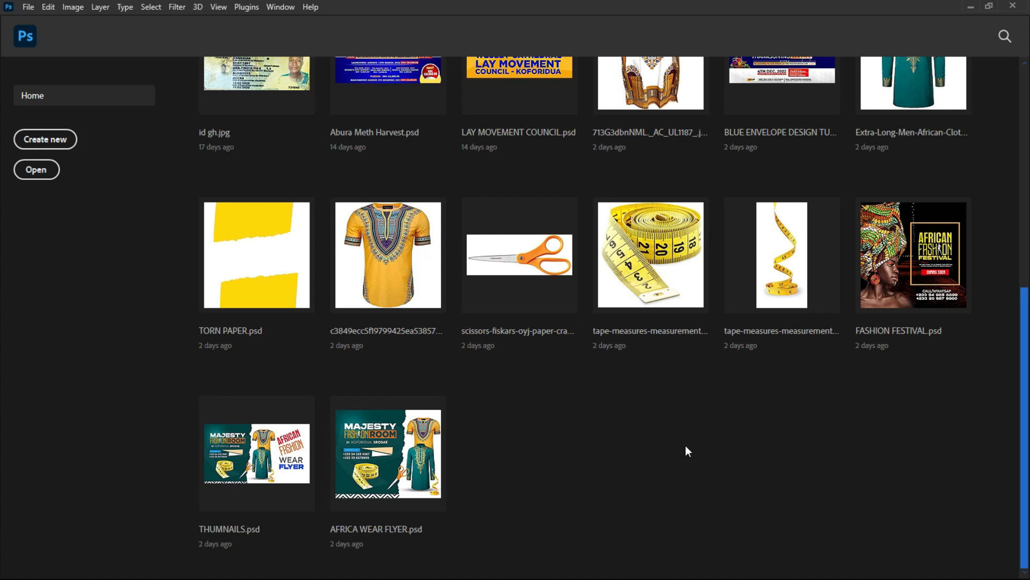
Step: Leave Photoshop and bring up the YouTube channel's Videos page in Chrome
key("super")
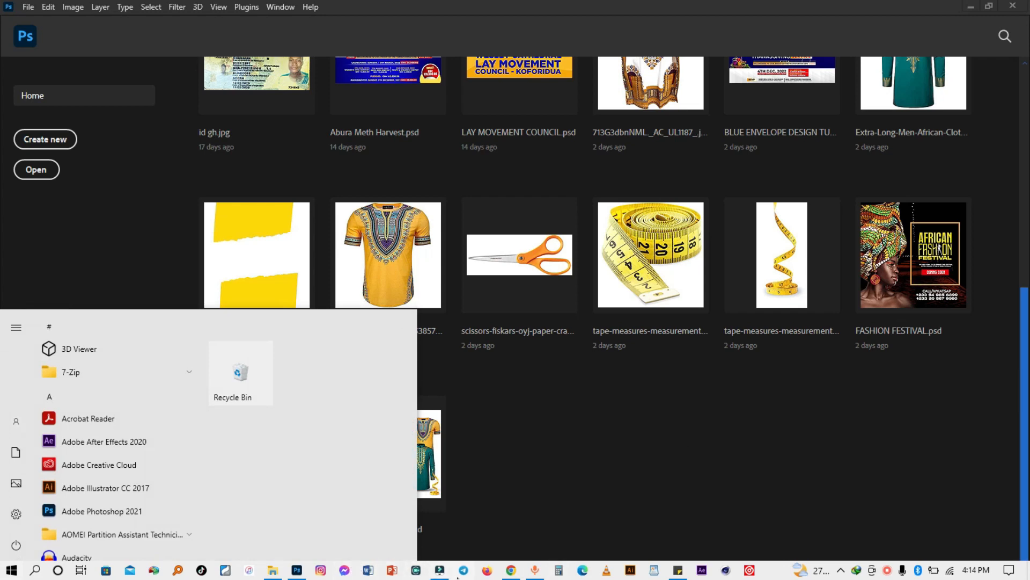
left_click(510, 569)
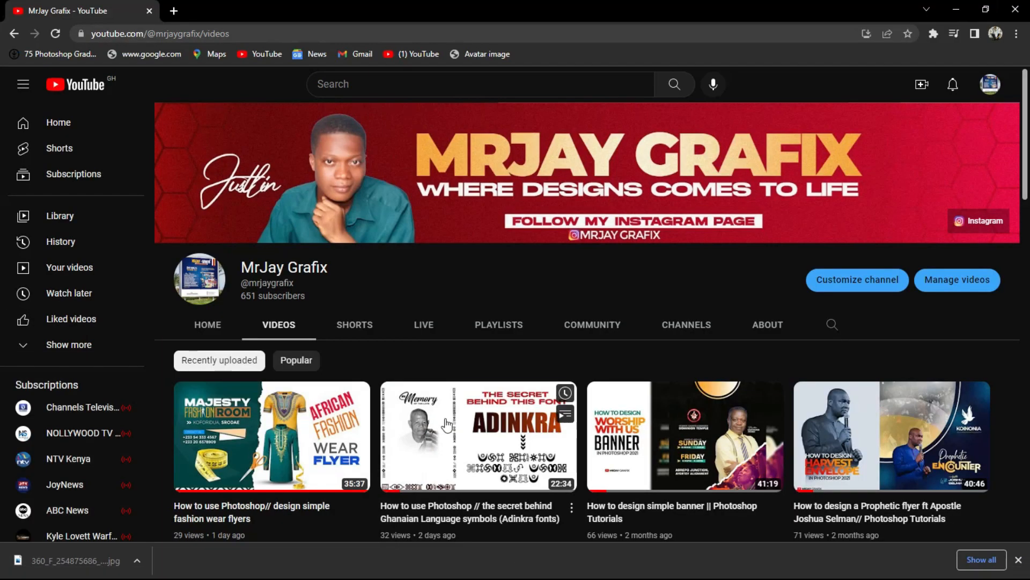
Step: Scroll up and down through the channel's grid of design tutorial videos
scroll(455, 390, "down", 4)
scroll(455, 390, "down", 4)
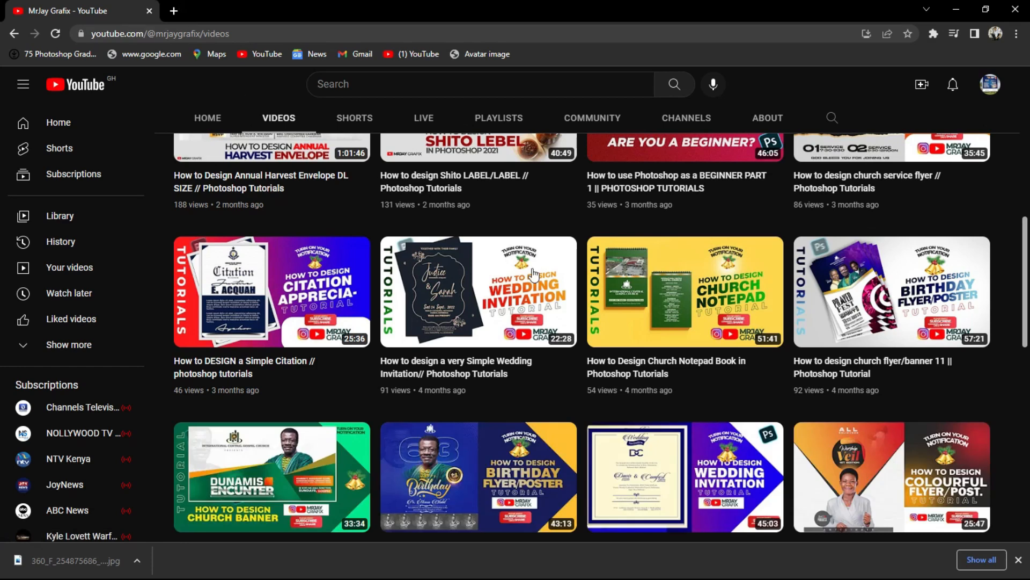
scroll(610, 310, "down", 7)
scroll(609, 309, "down", 5)
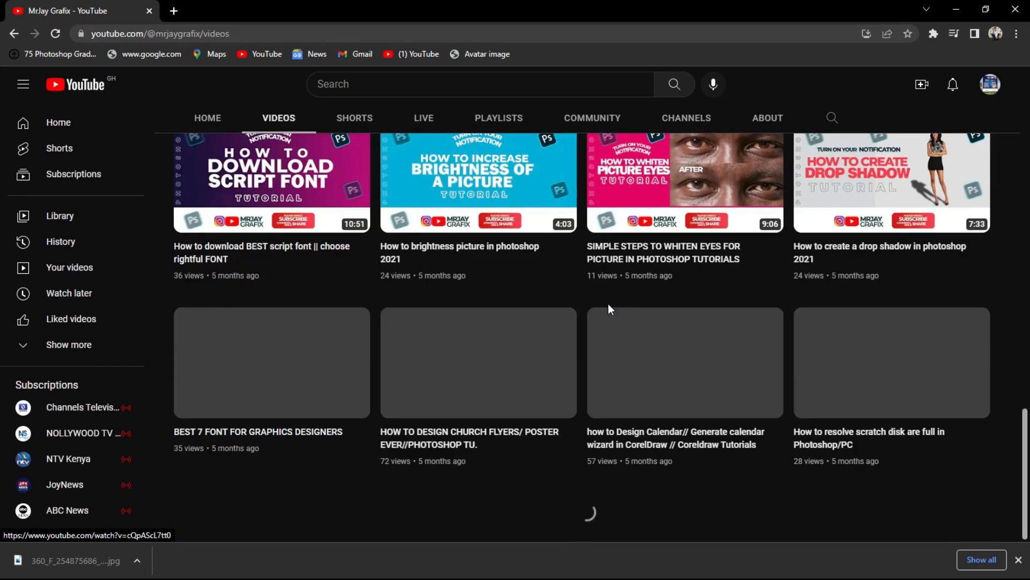
scroll(608, 304, "up", 15)
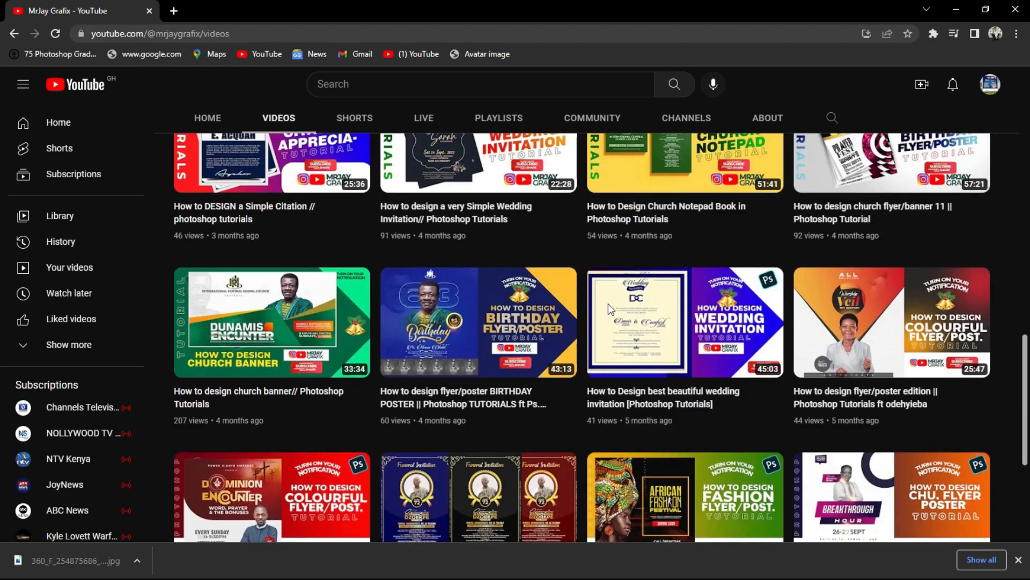
scroll(605, 311, "up", 3)
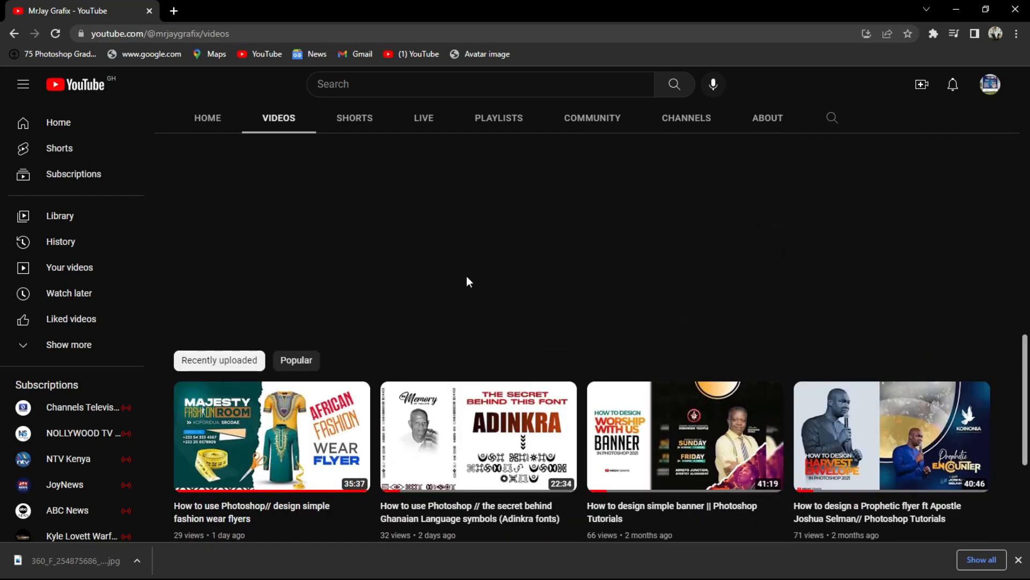
scroll(490, 252, "down", 4)
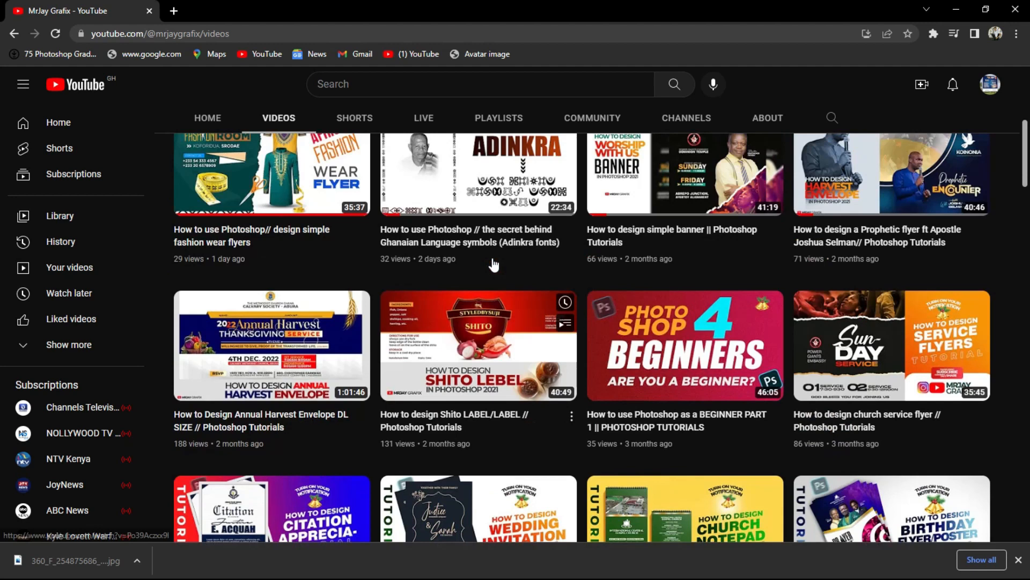
key("super")
key("super")
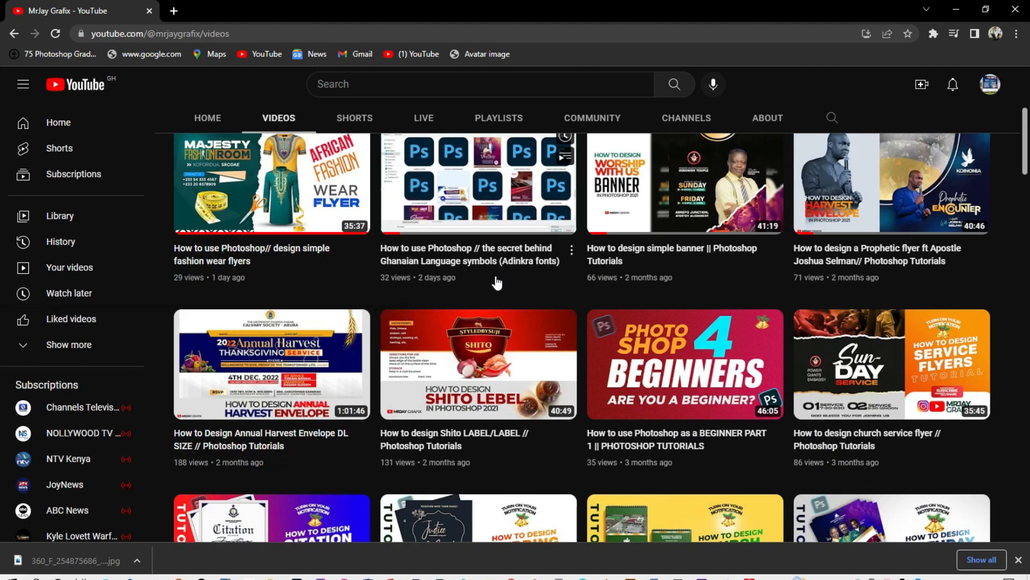
scroll(556, 214, "up", 5)
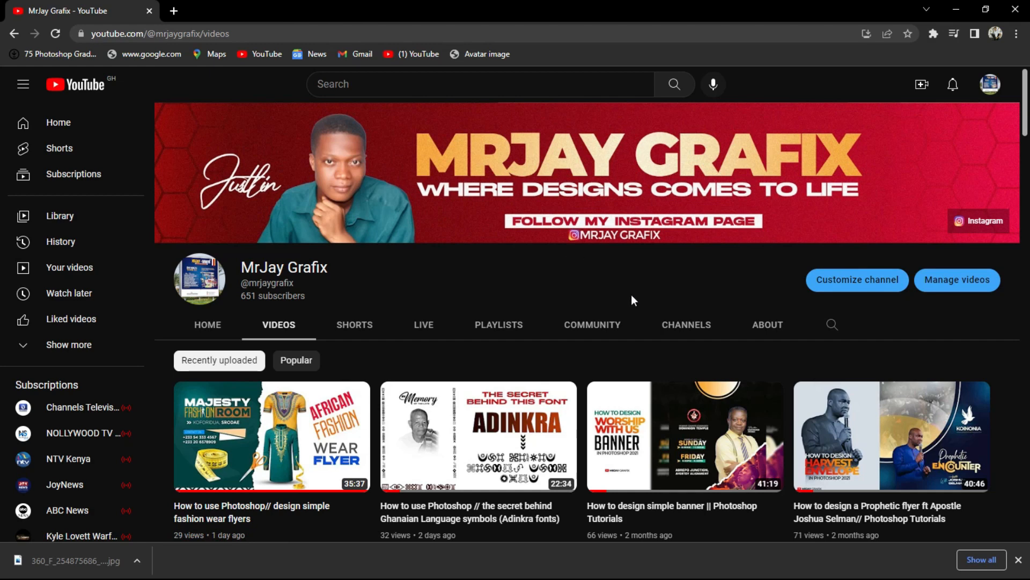
scroll(527, 349, "down", 7)
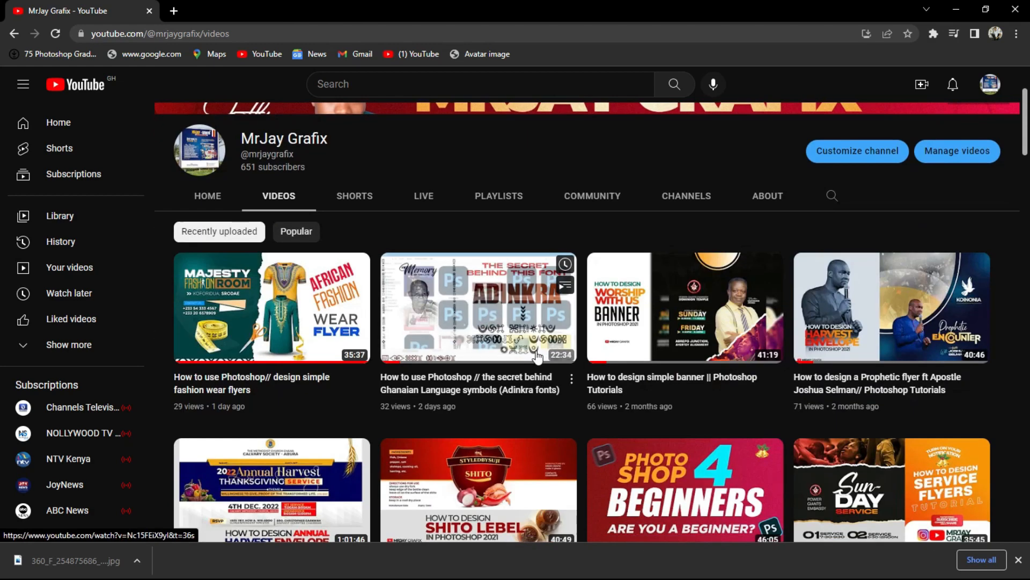
scroll(520, 368, "up", 5)
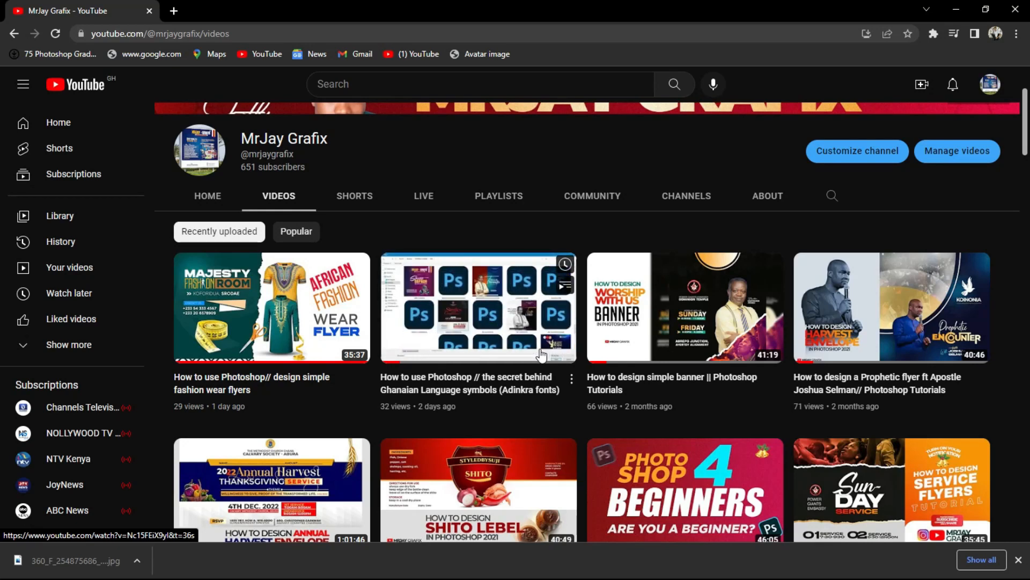
mouse_move(504, 493)
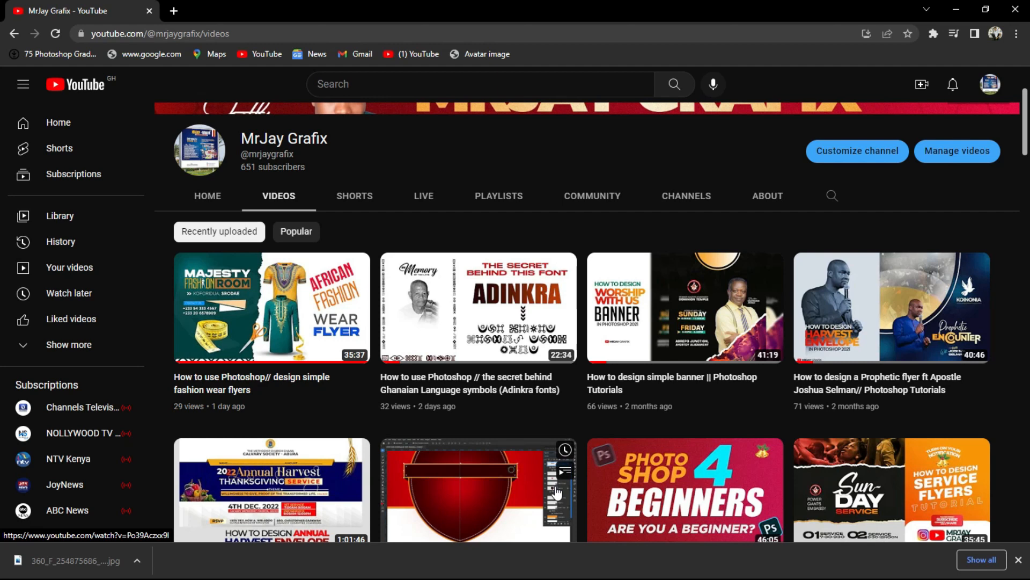
scroll(531, 385, "up", 3)
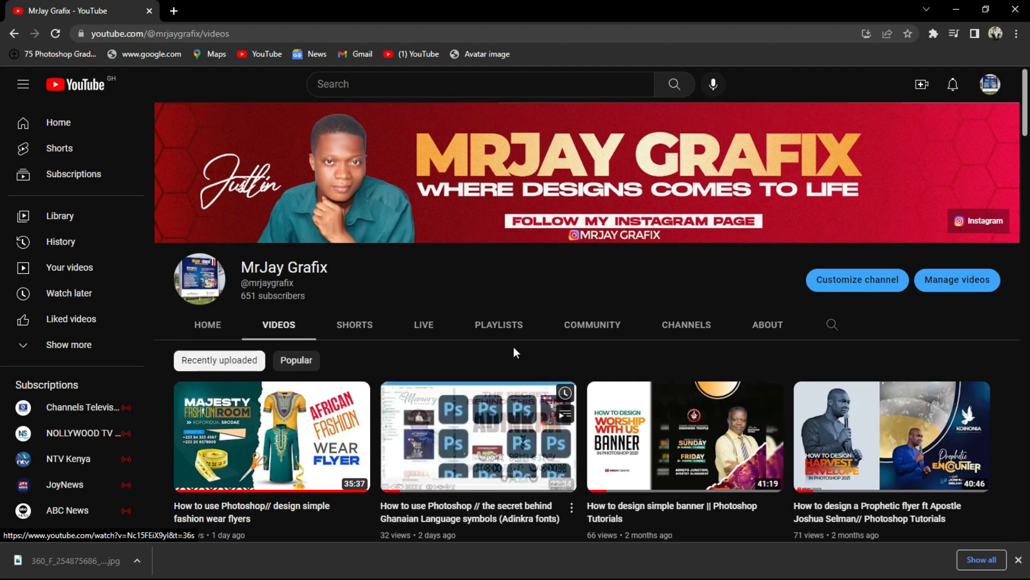
Step: Briefly show and hide the Filmora editor window, then open the Start menu
key("super")
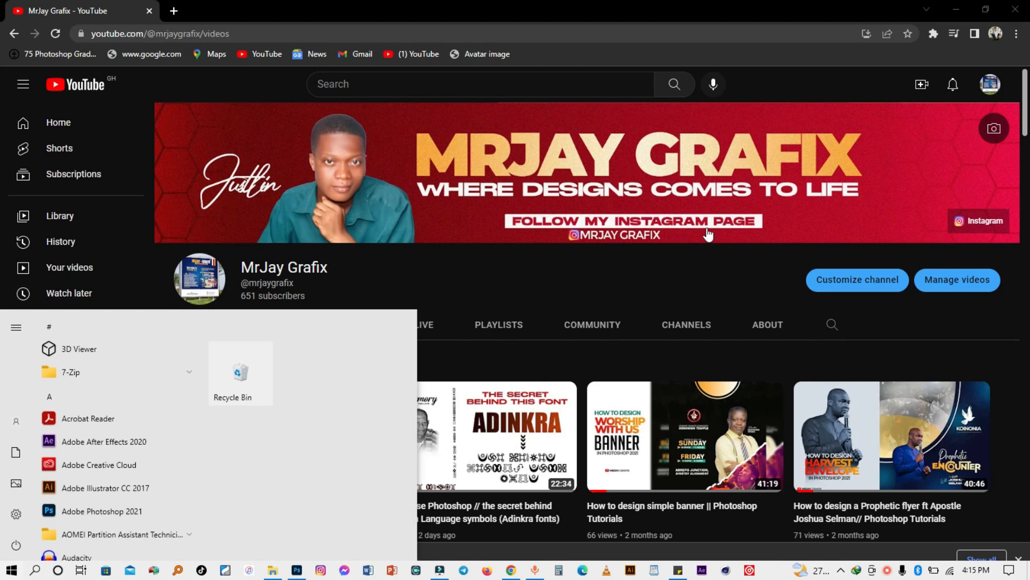
left_click(439, 570)
left_click(439, 571)
key("super")
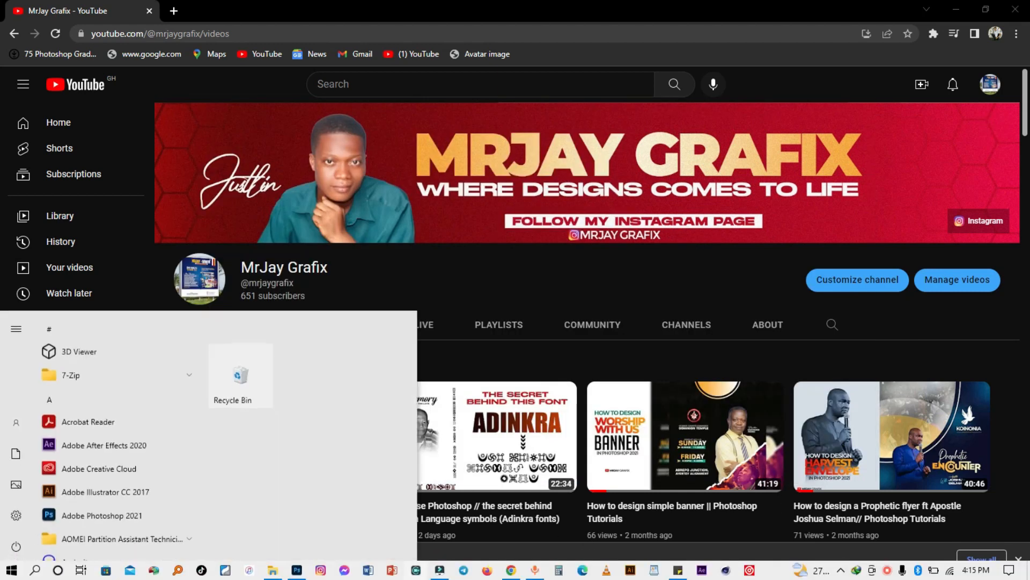
Step: Back in Photoshop, create a new 20 × 20 inch document at 15 pixels/inch
left_click(297, 570)
scroll(387, 398, "up", 10)
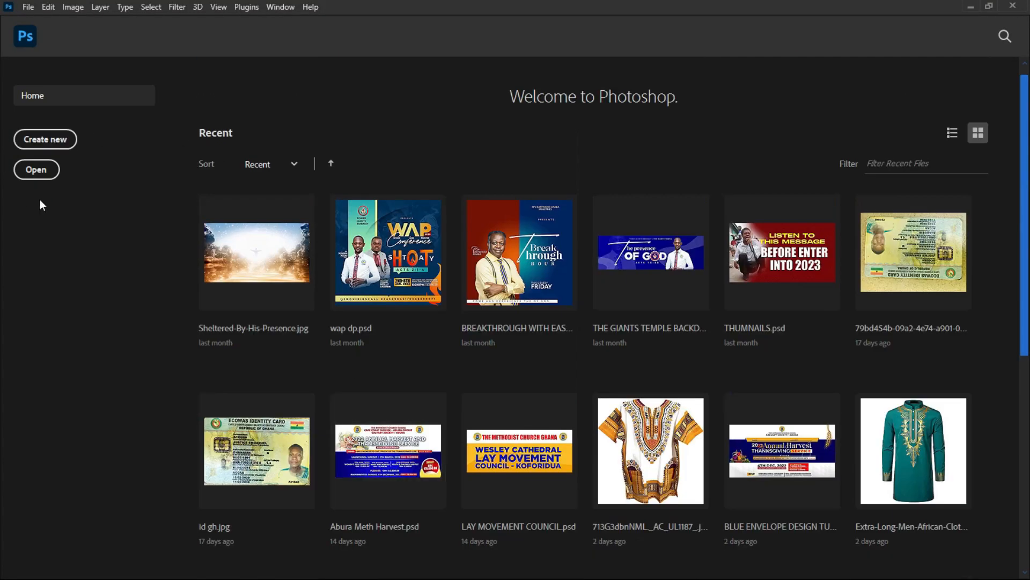
left_click(40, 135)
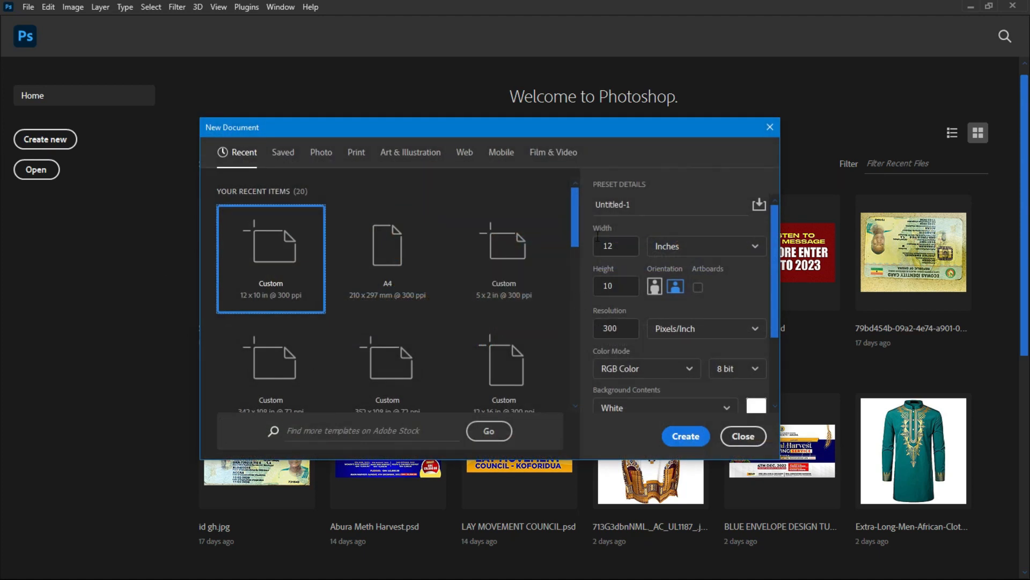
left_click(626, 247)
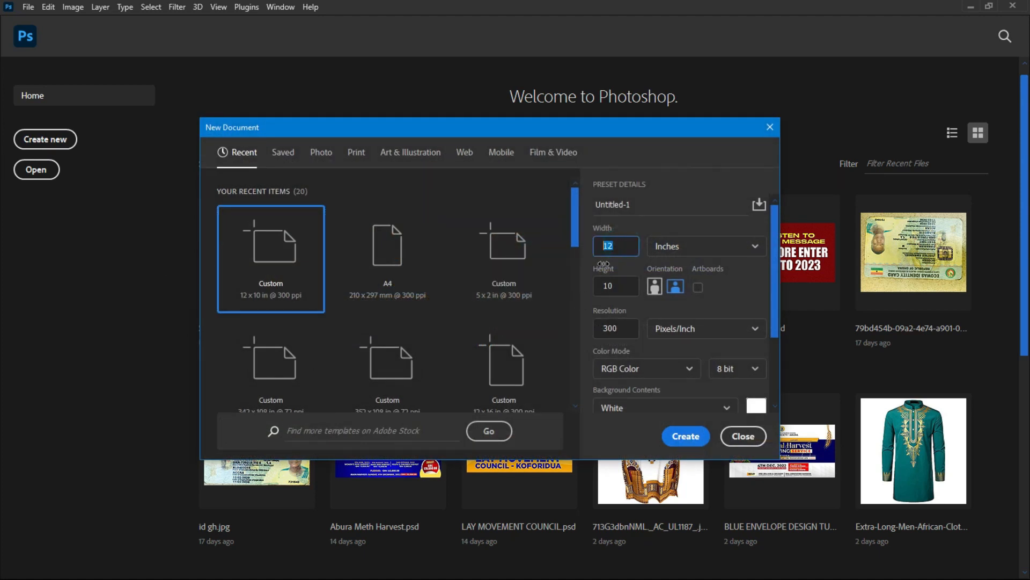
type("2")
key("BackSpace")
key("BackSpace")
key("Tab")
key("Tab")
type("20")
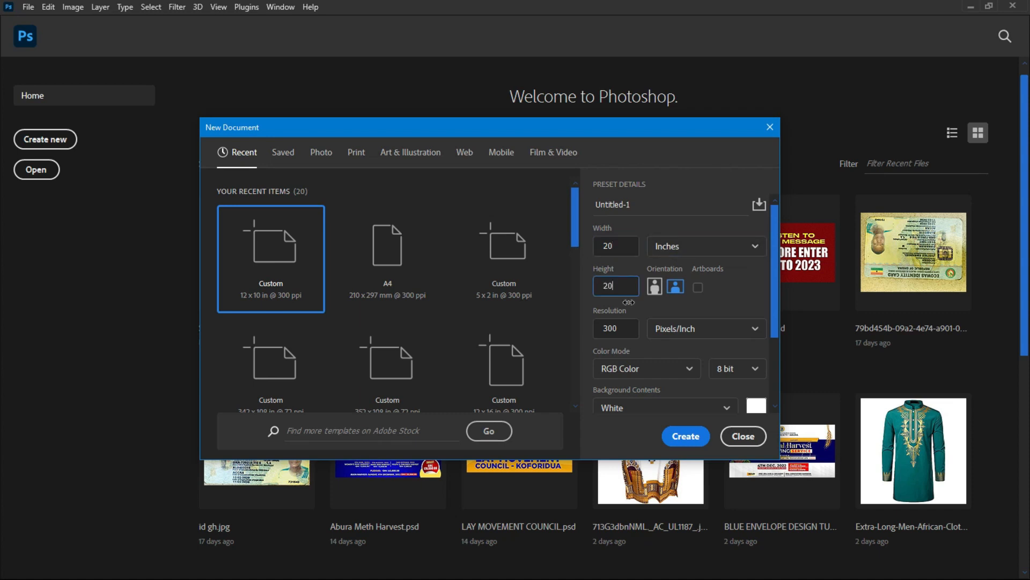
left_click_drag(621, 330, 596, 328)
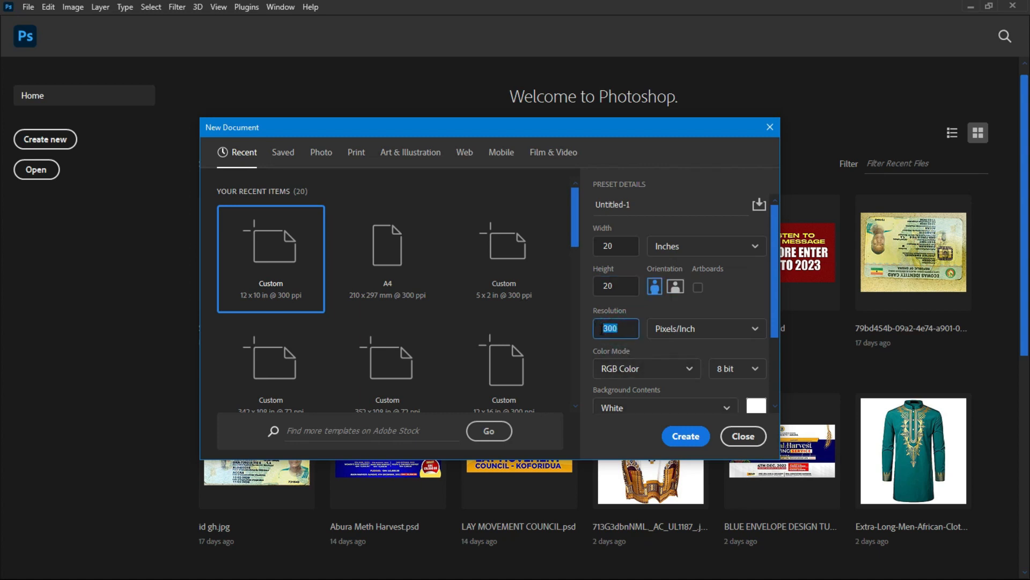
type("15")
left_click(685, 435)
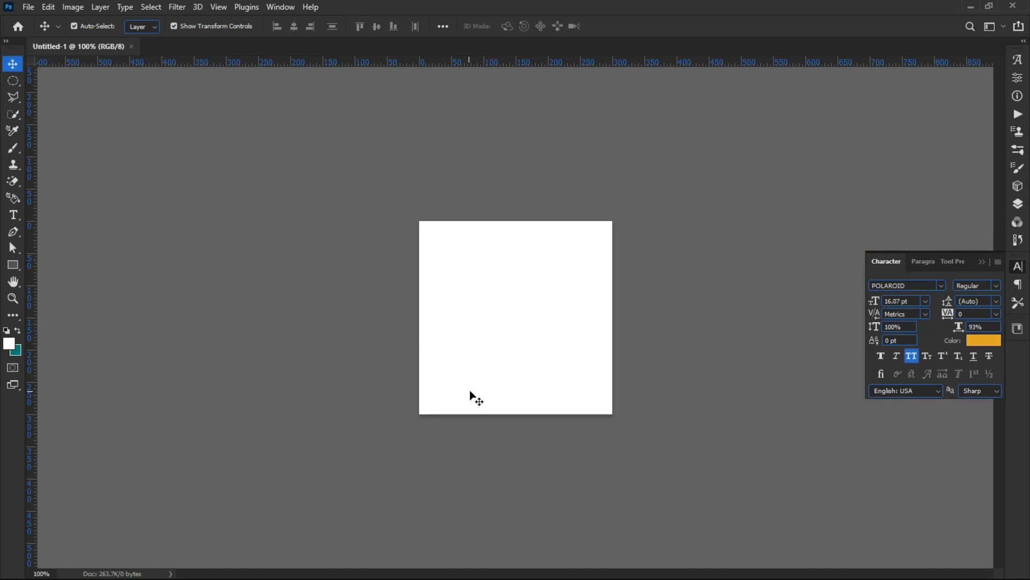
Step: Close the 15 pixels/inch Untitled-1 document
scroll(503, 390, "up", 3)
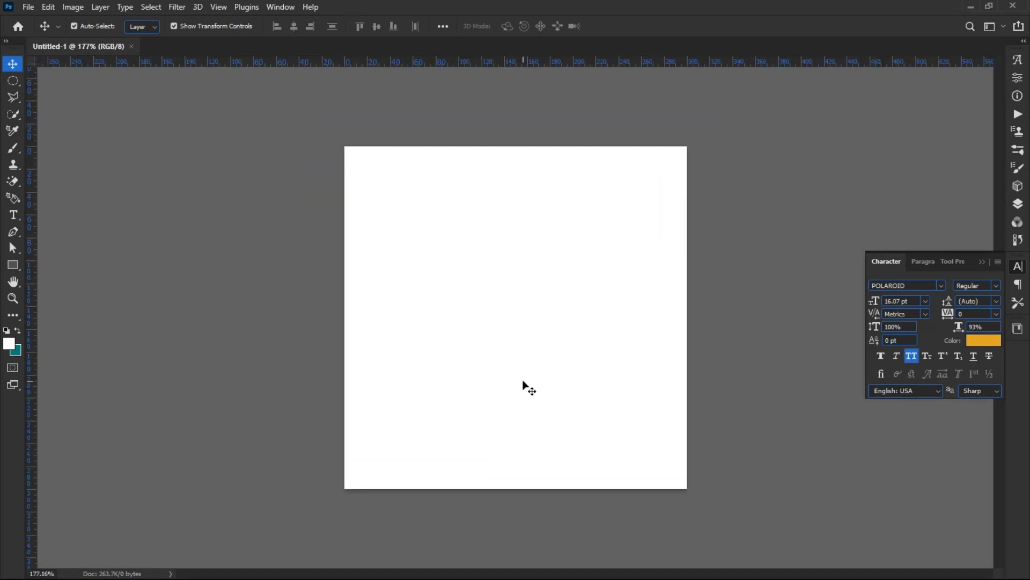
scroll(525, 383, "up", 1)
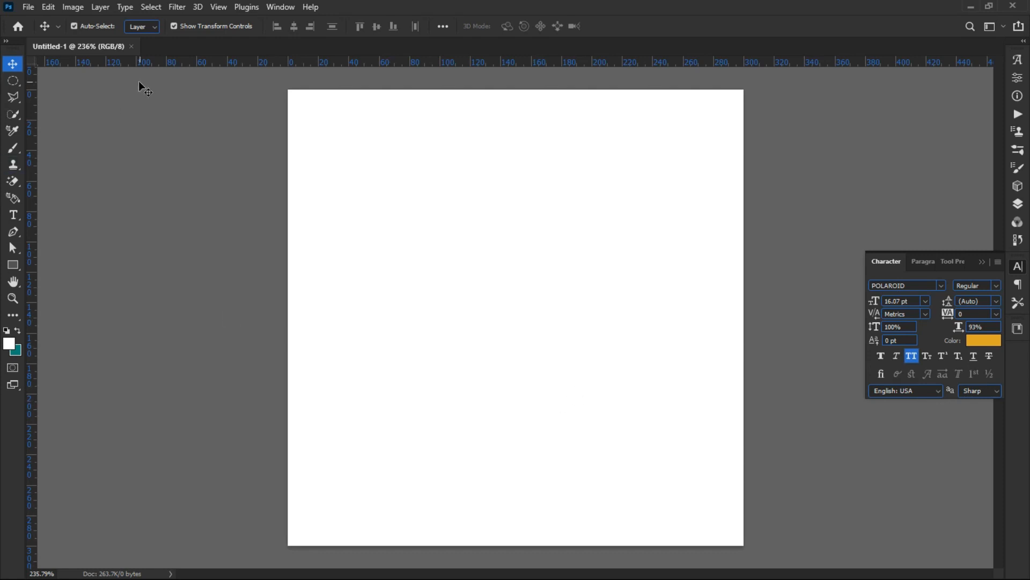
left_click(134, 46)
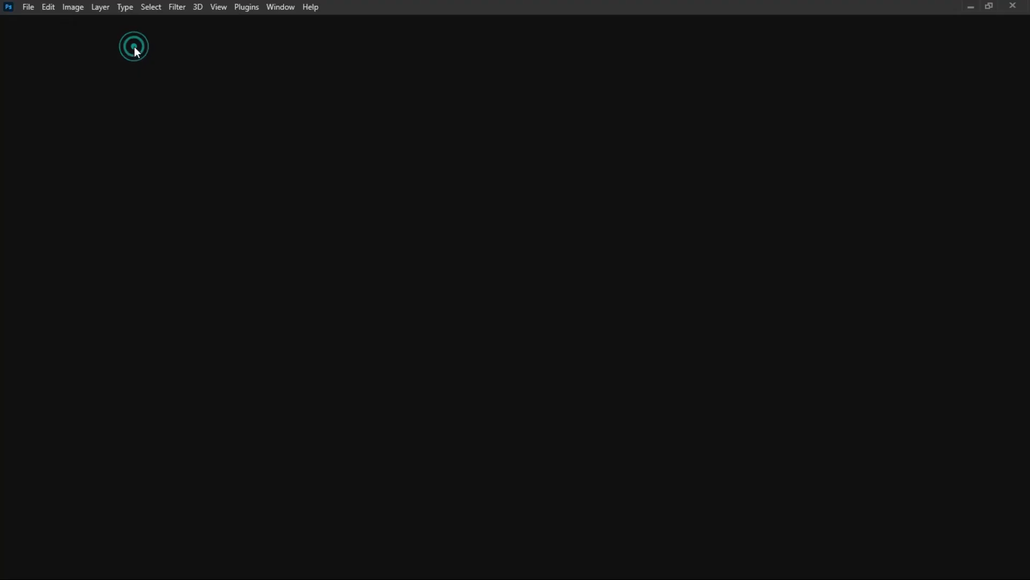
Step: Create a new 20 × 20 inch document at 300 pixels/inch from File > New
left_click(27, 8)
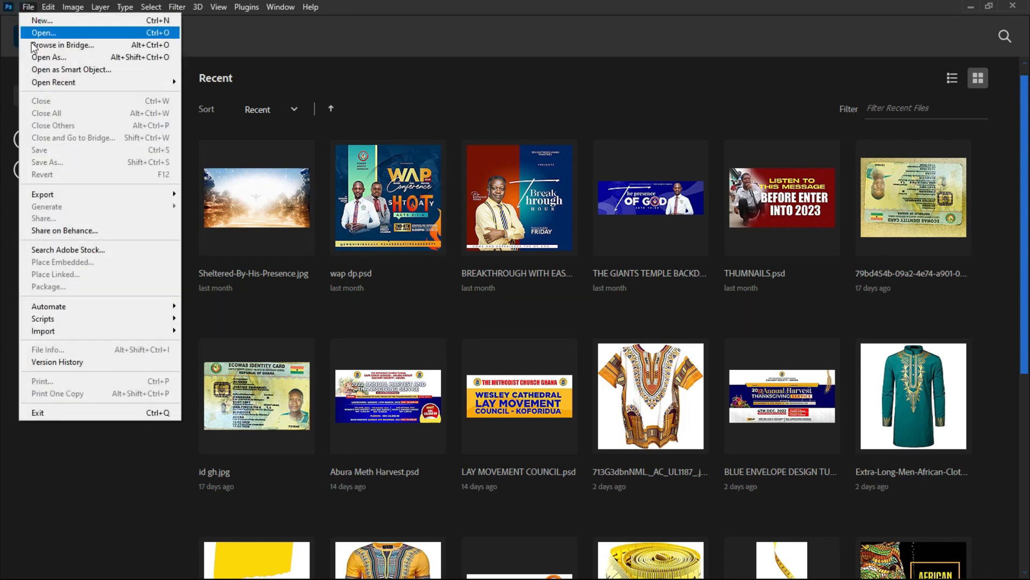
mouse_move(41, 6)
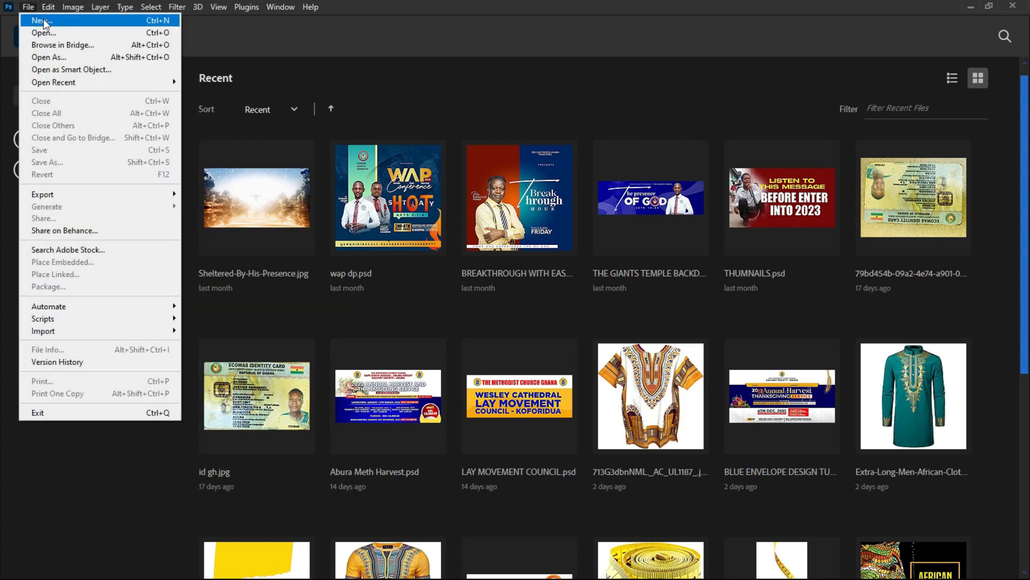
left_click(43, 18)
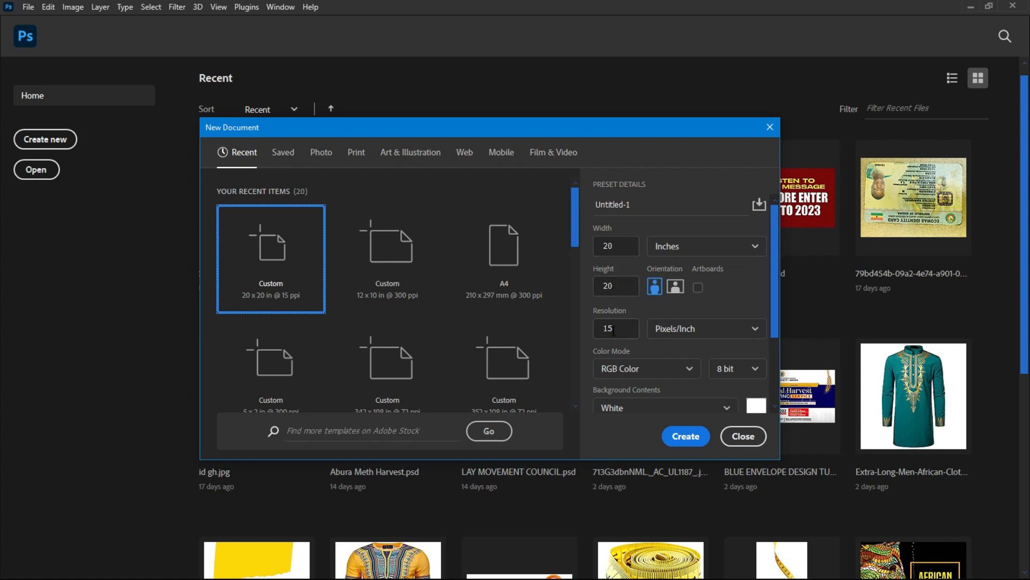
left_click_drag(616, 330, 600, 328)
type("300")
key("Return")
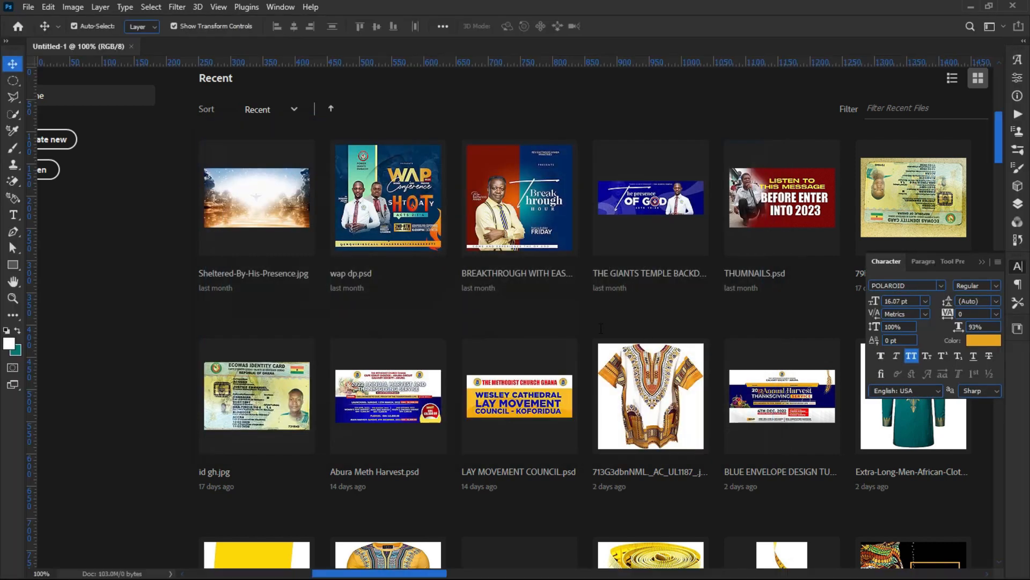
Step: Show the Layers panel, fit the white canvas with Ctrl+0, and open the fill/adjustment layer list
scroll(502, 360, "down", 2)
scroll(500, 378, "up", 1)
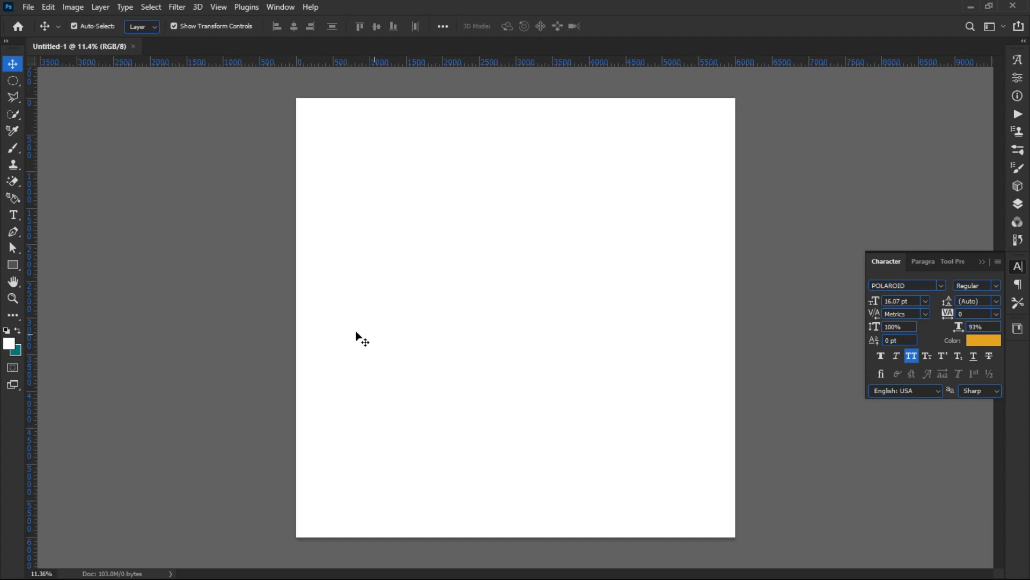
left_click(1018, 205)
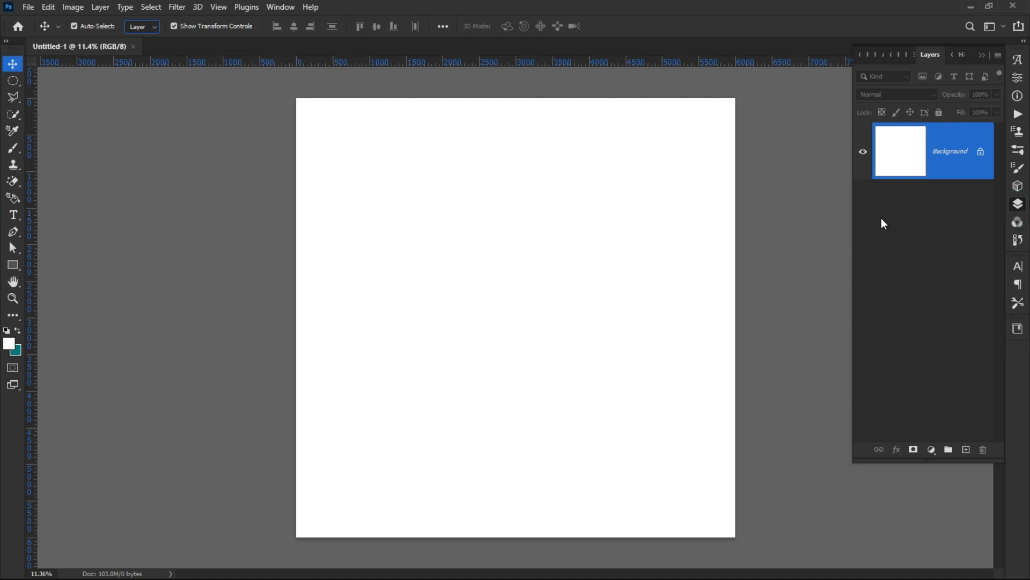
key("ctrl+plus")
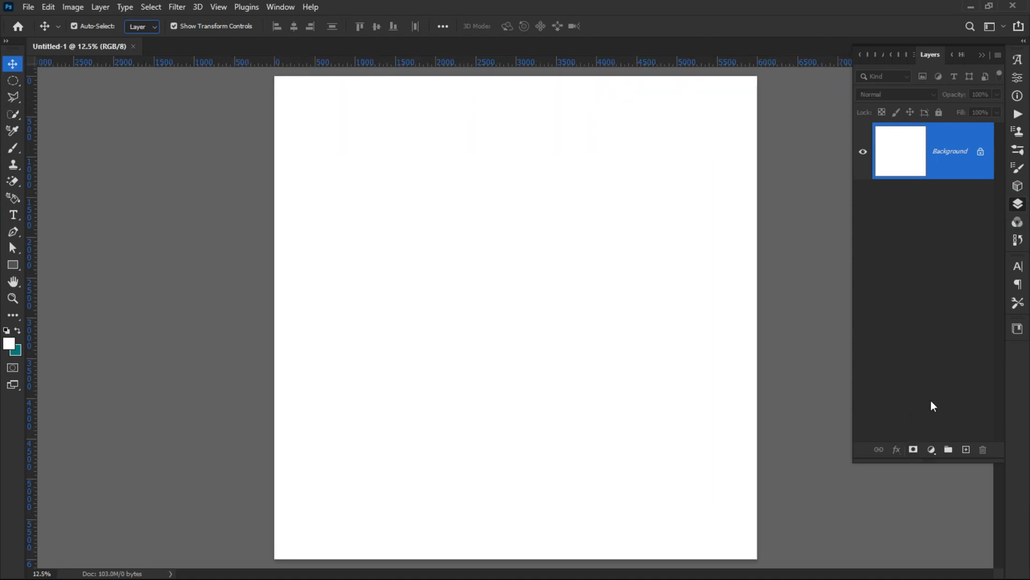
key("ctrl+0")
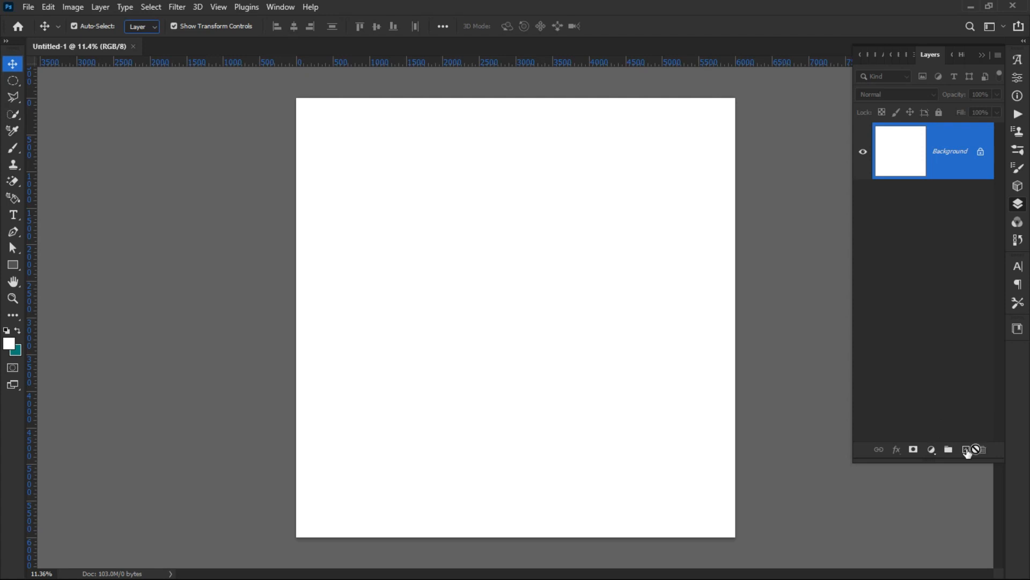
left_click(933, 450)
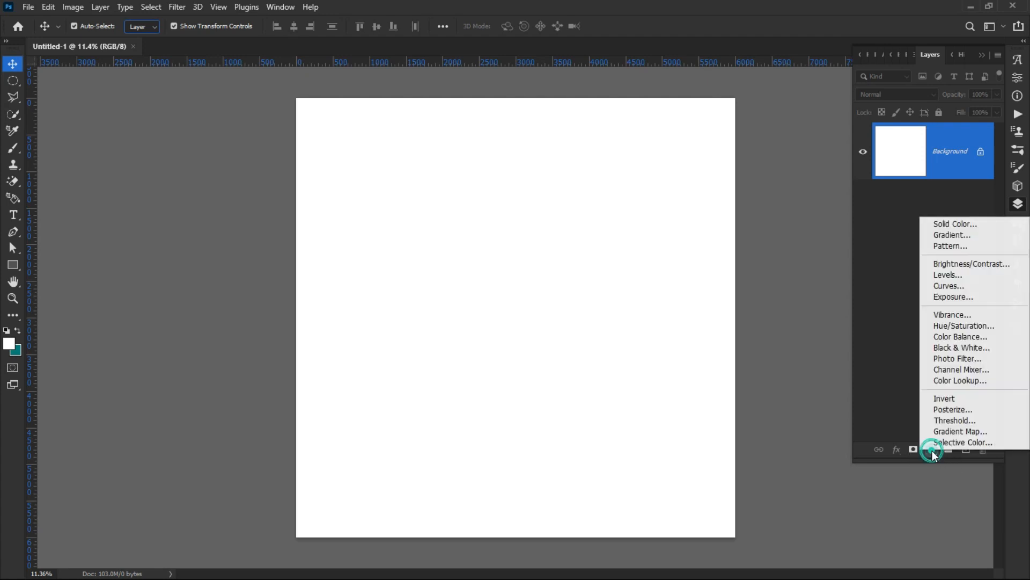
Step: Add a Solid Color fill layer in a dark purple
left_click(944, 228)
left_click_drag(487, 317, 683, 216)
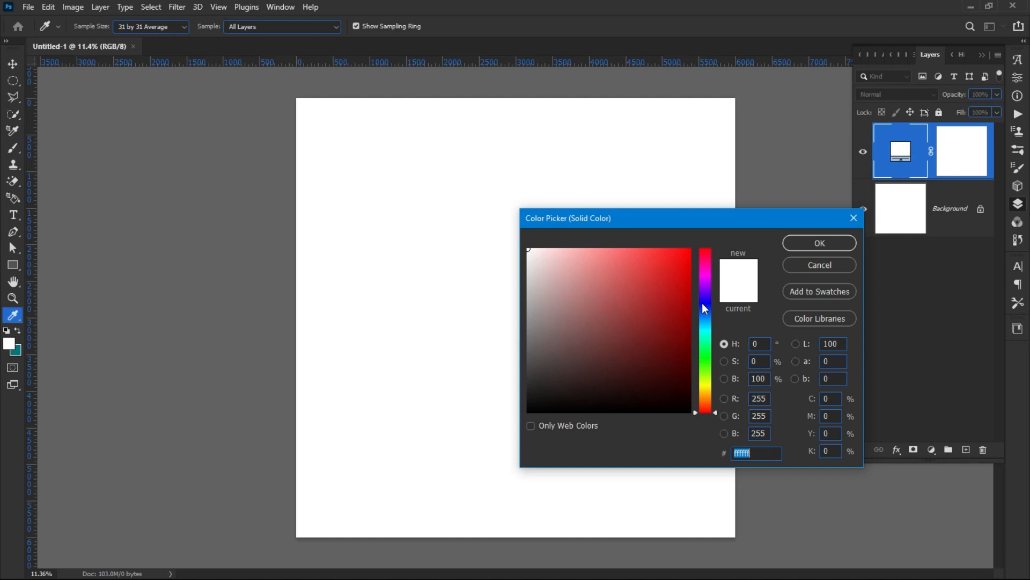
left_click(704, 287)
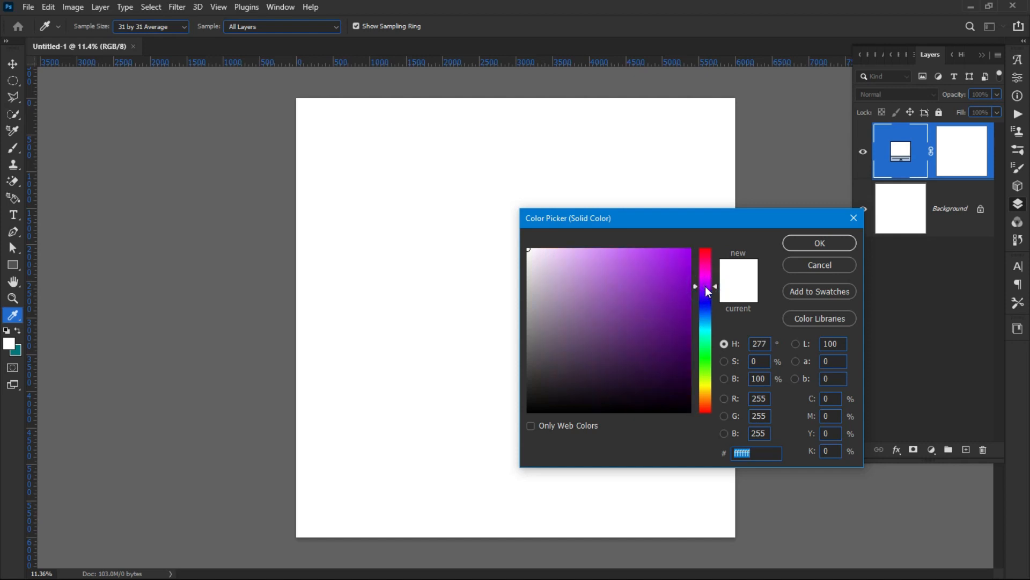
left_click(685, 355)
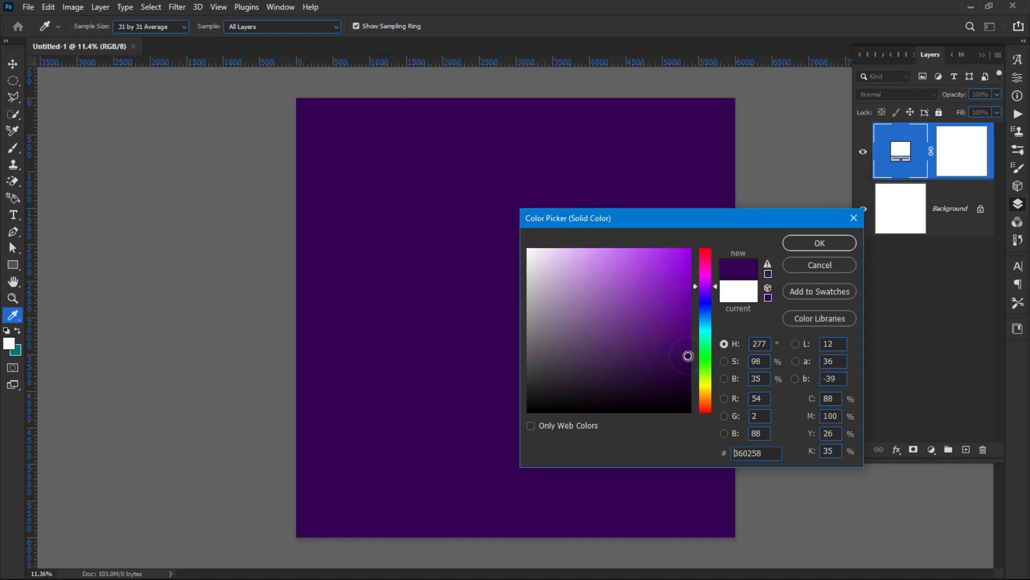
left_click(686, 369)
left_click(690, 382)
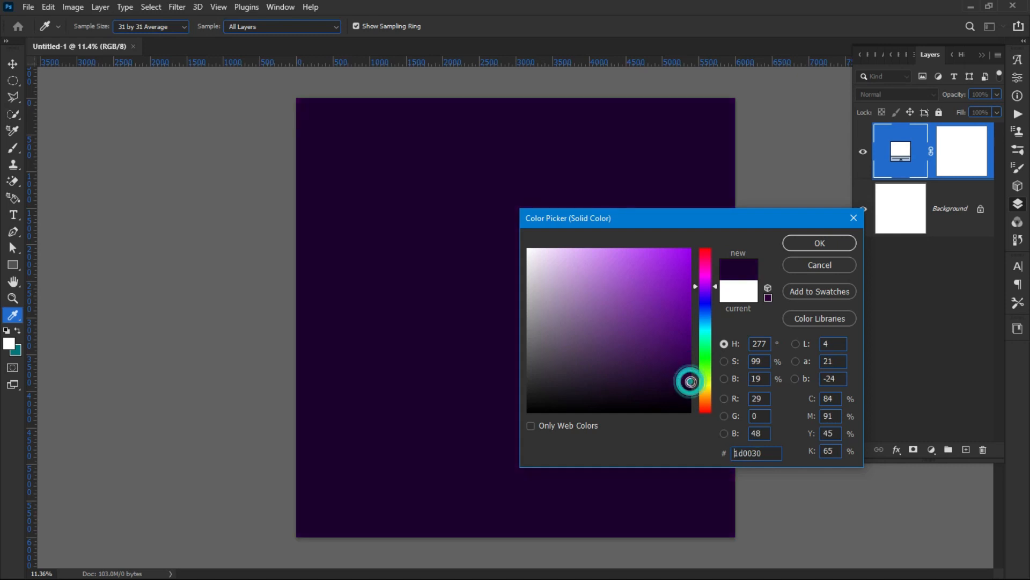
mouse_move(691, 381)
left_mouse_down()
mouse_move(683, 375)
mouse_move(670, 401)
mouse_move(695, 391)
left_mouse_up()
left_click(823, 250)
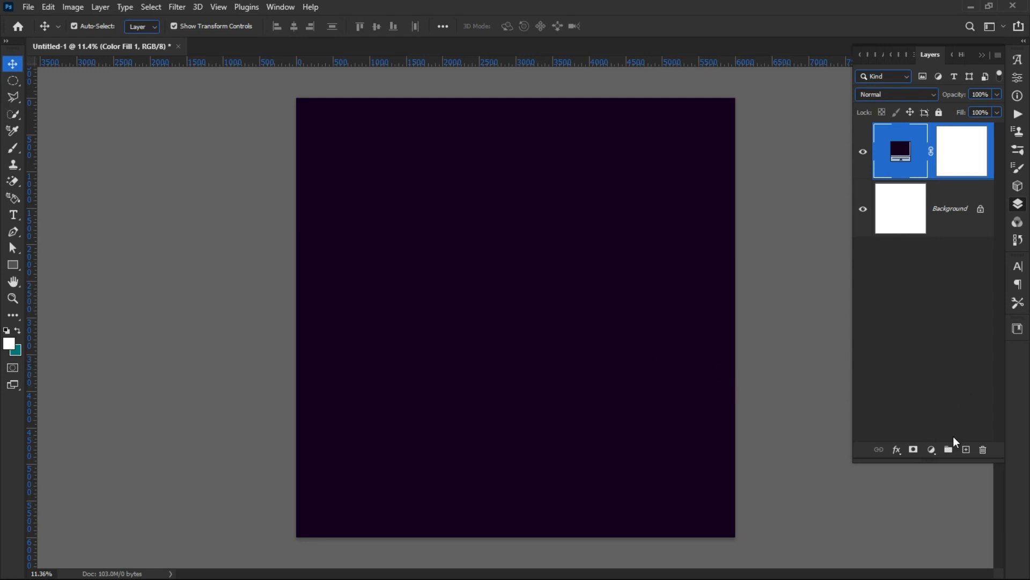
Step: Change the Color Fill 1 colour to near-black #070704
double_click(895, 147)
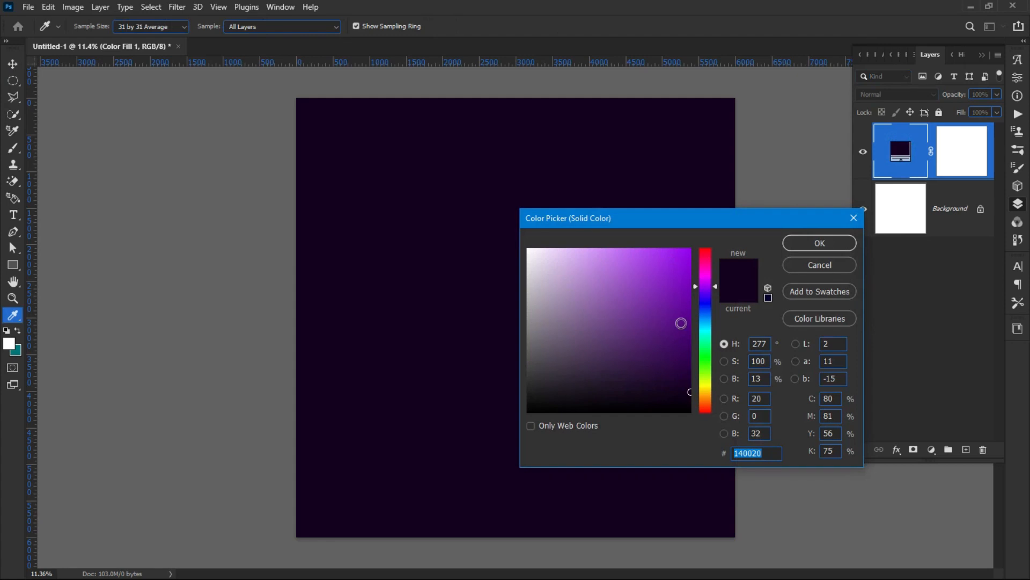
left_click(710, 276)
left_click_drag(709, 276, 706, 273)
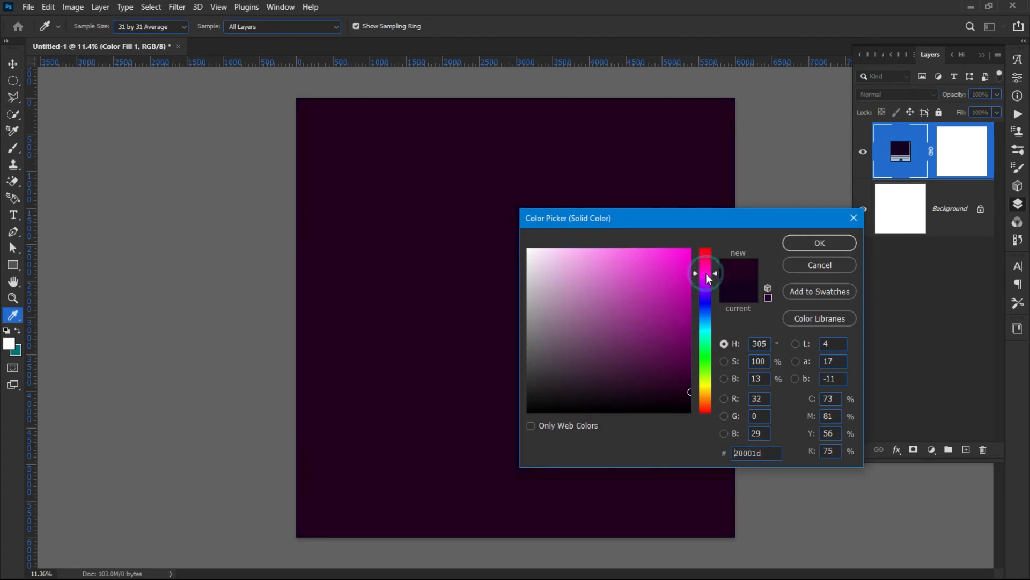
left_click(691, 348)
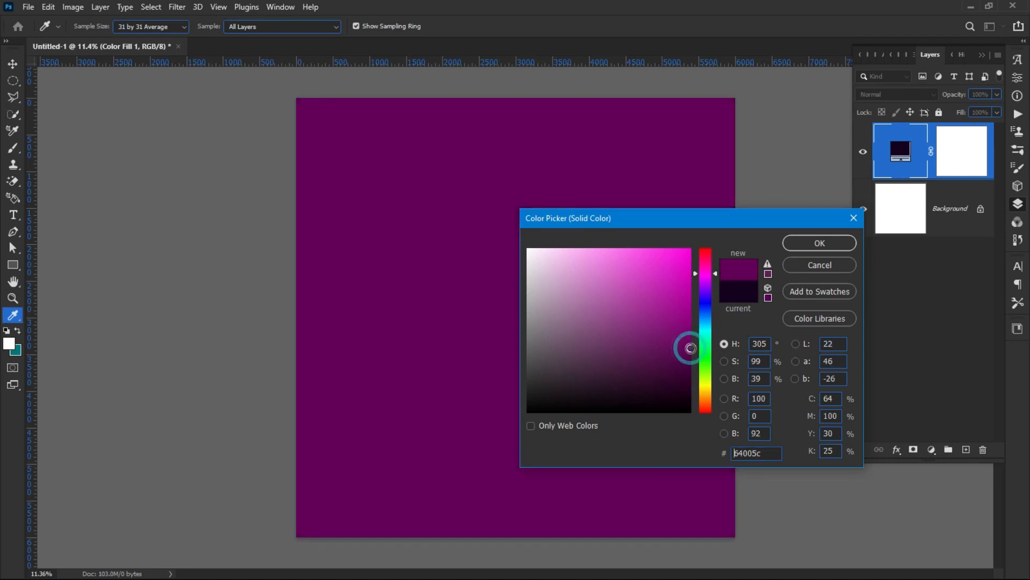
mouse_move(691, 347)
left_mouse_down()
mouse_move(662, 406)
mouse_move(684, 398)
mouse_move(671, 414)
mouse_move(658, 407)
mouse_move(684, 398)
mouse_move(689, 409)
mouse_move(593, 409)
left_mouse_up()
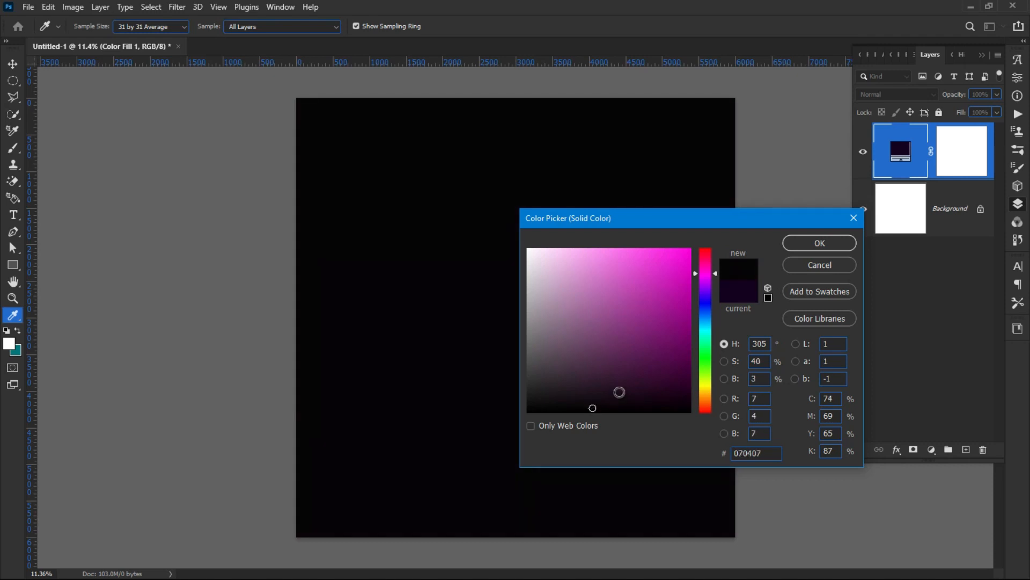
left_click(705, 386)
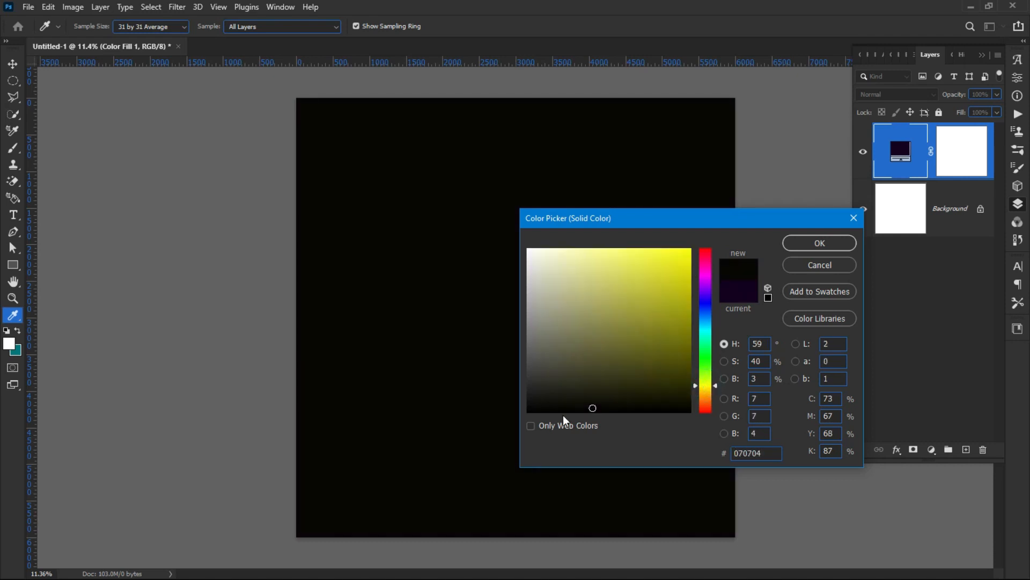
left_click(824, 246)
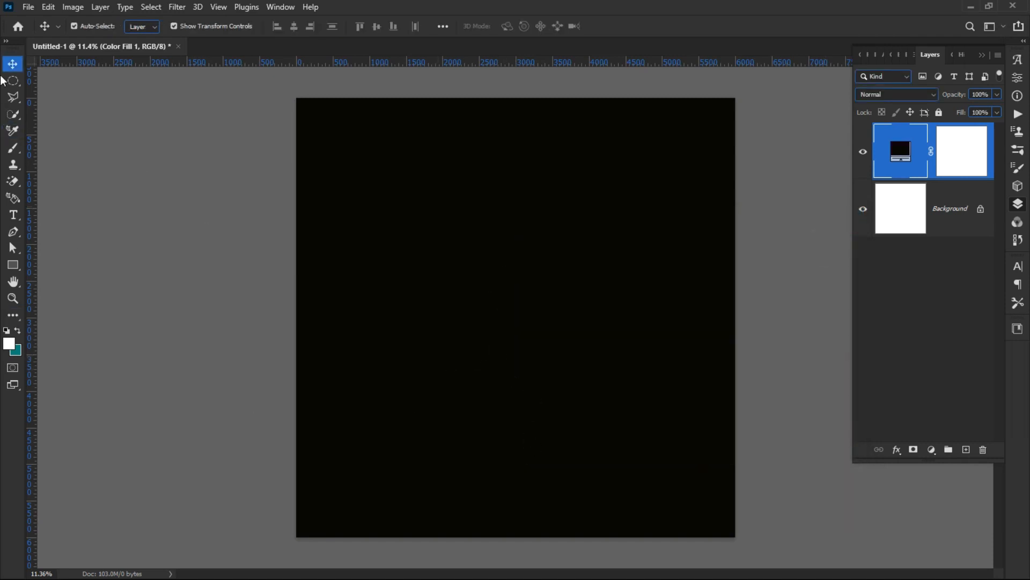
Step: Open the stage-lights JPG and gold confetti PNG from Pictures > bithday resources
left_click(29, 6)
left_click(29, 6)
left_click(29, 7)
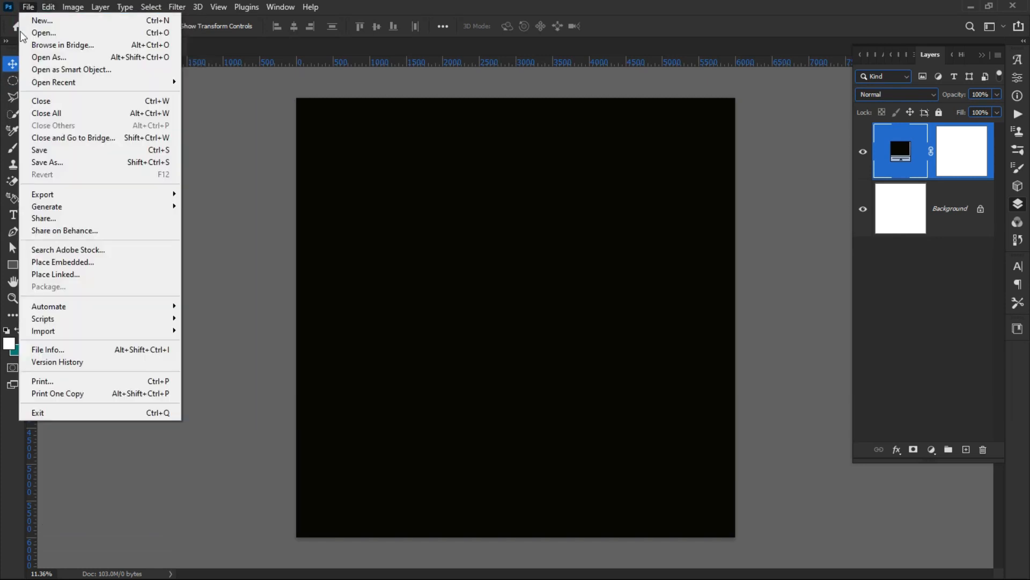
left_click(43, 34)
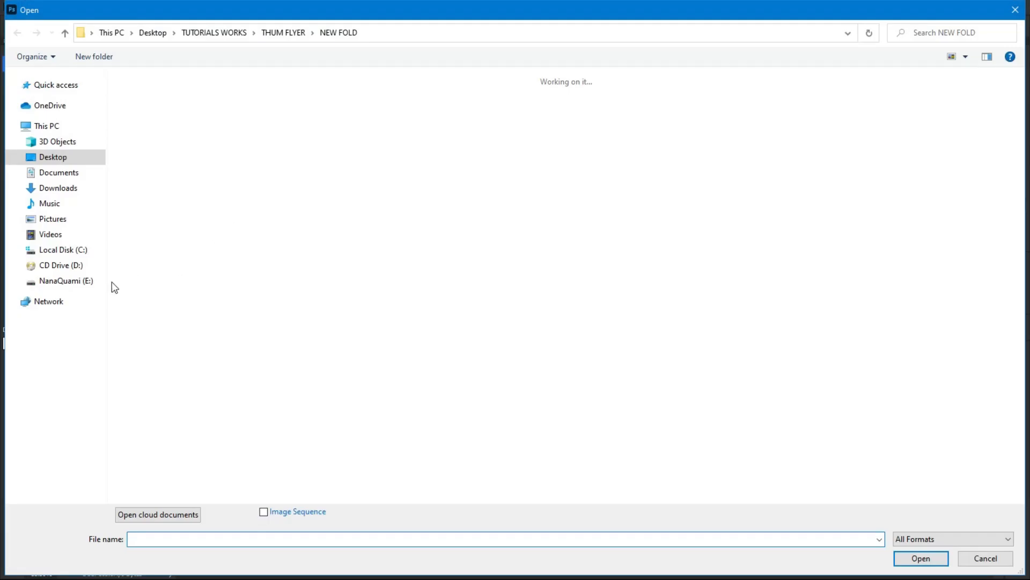
left_click(52, 220)
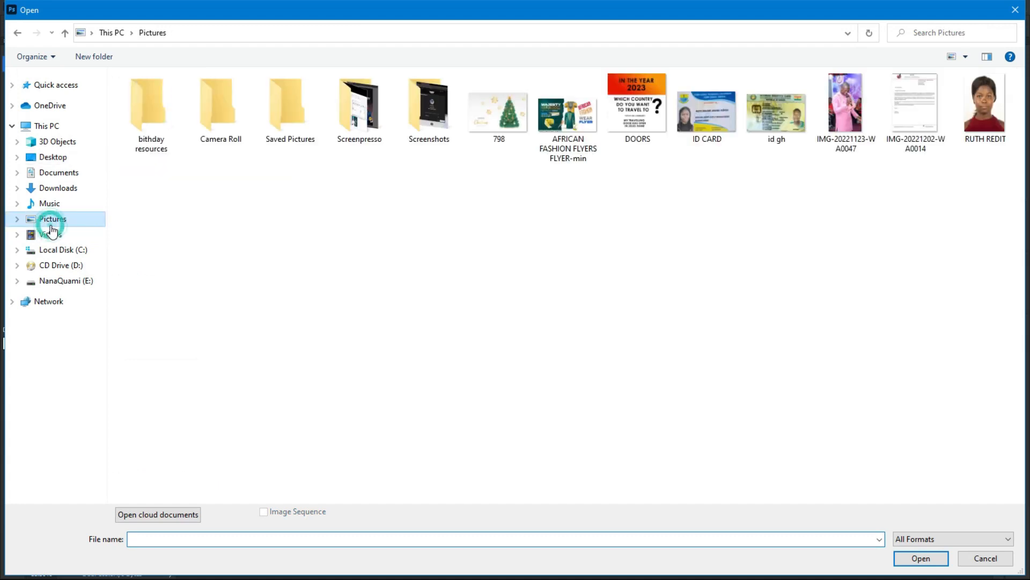
double_click(147, 107)
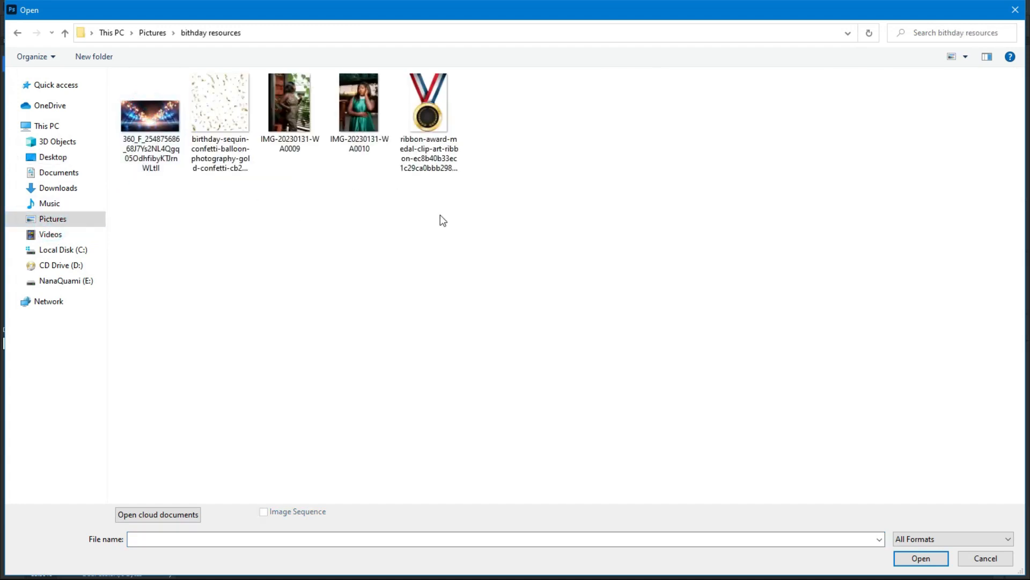
right_click(696, 158)
left_click(775, 164)
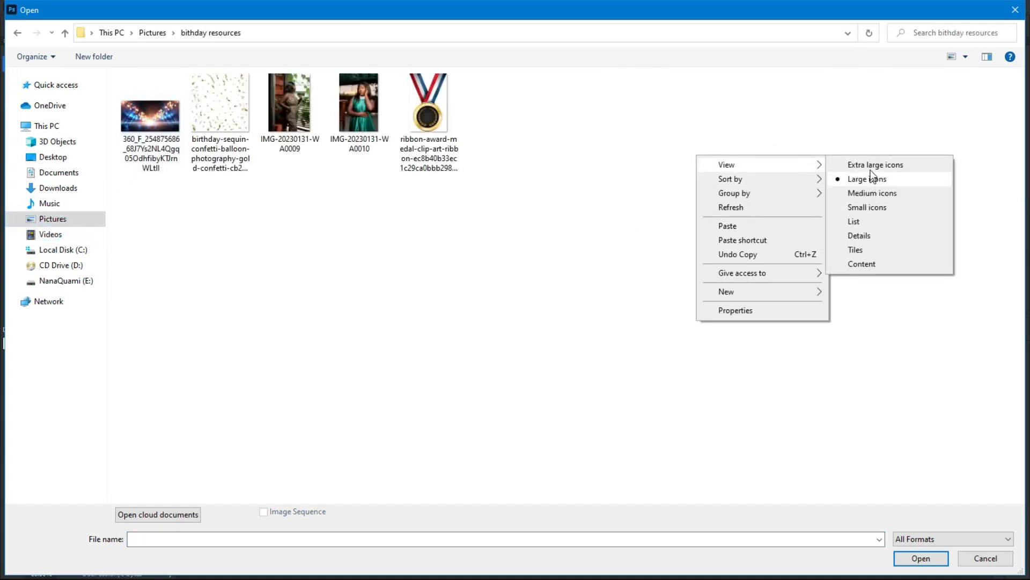
left_click(859, 165)
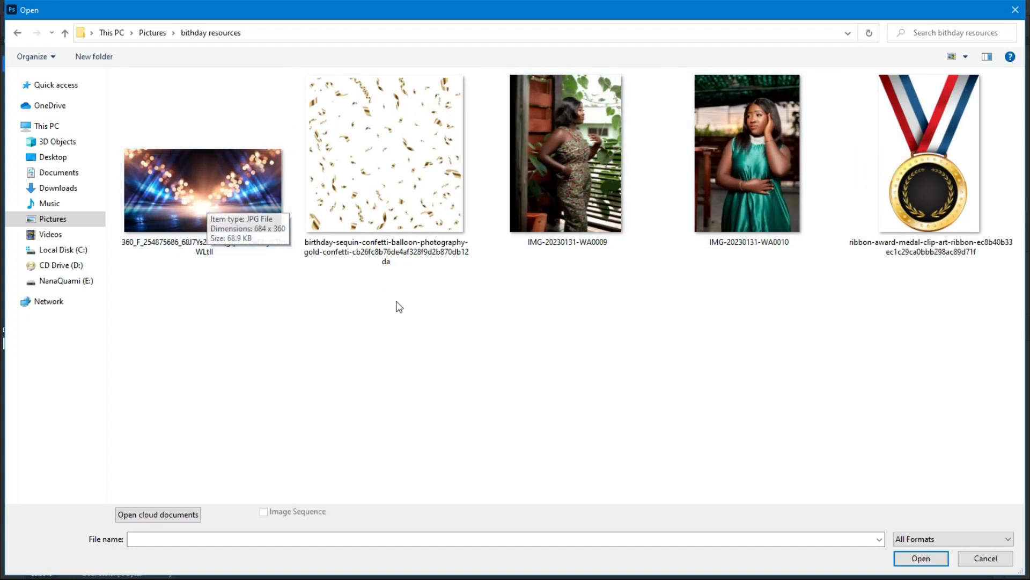
left_click_drag(397, 305, 115, 144)
left_click(919, 557)
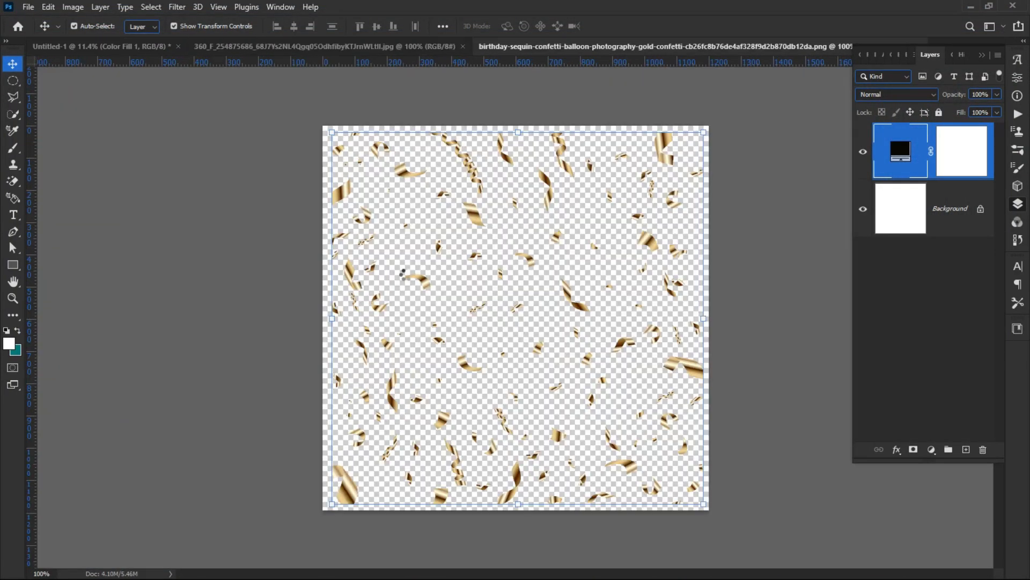
Step: Try dragging the stage-lights photo toward the flyer, then undo the misplaced drop
left_click(404, 47)
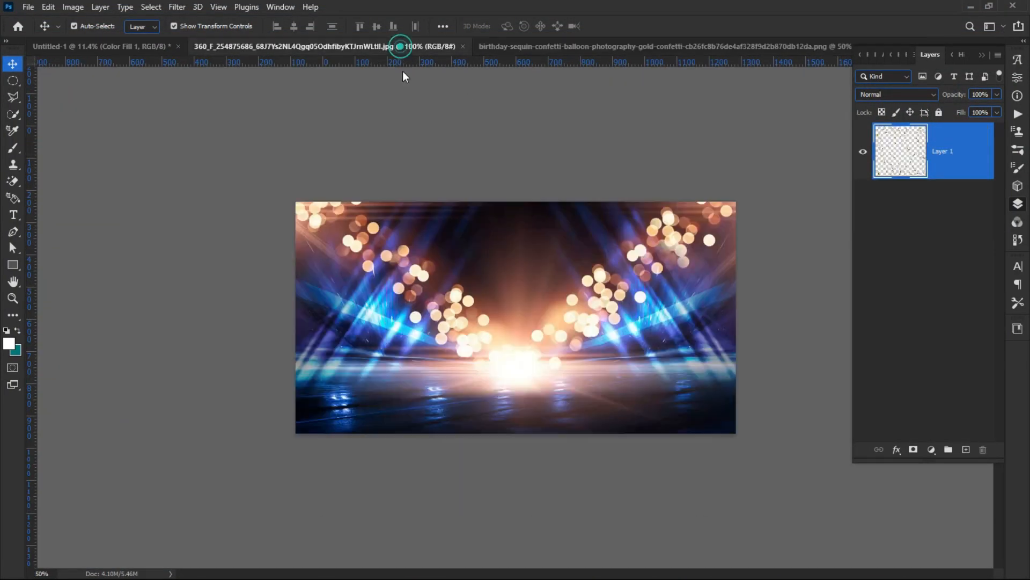
left_click_drag(485, 255, 457, 251)
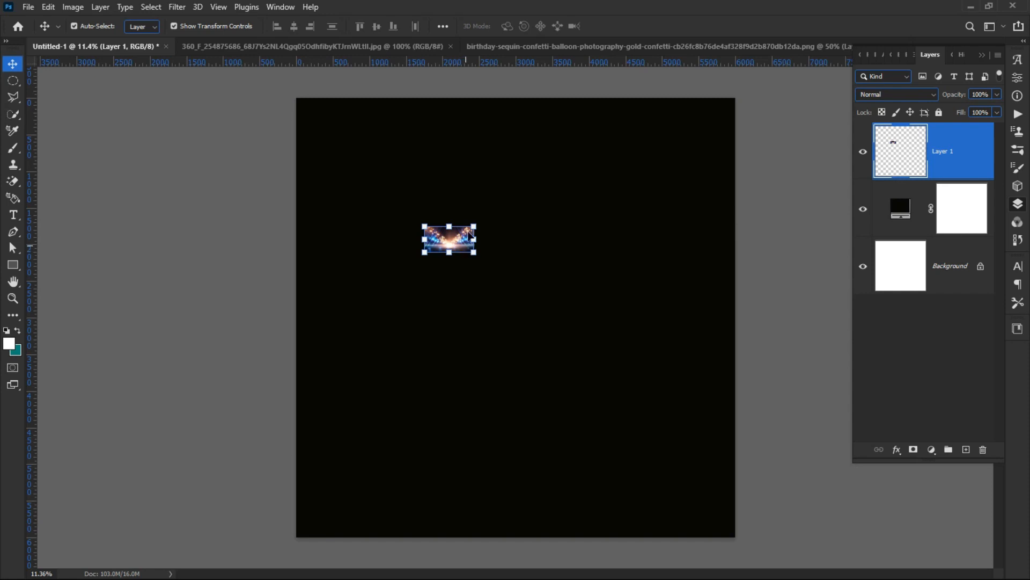
key("ctrl+z")
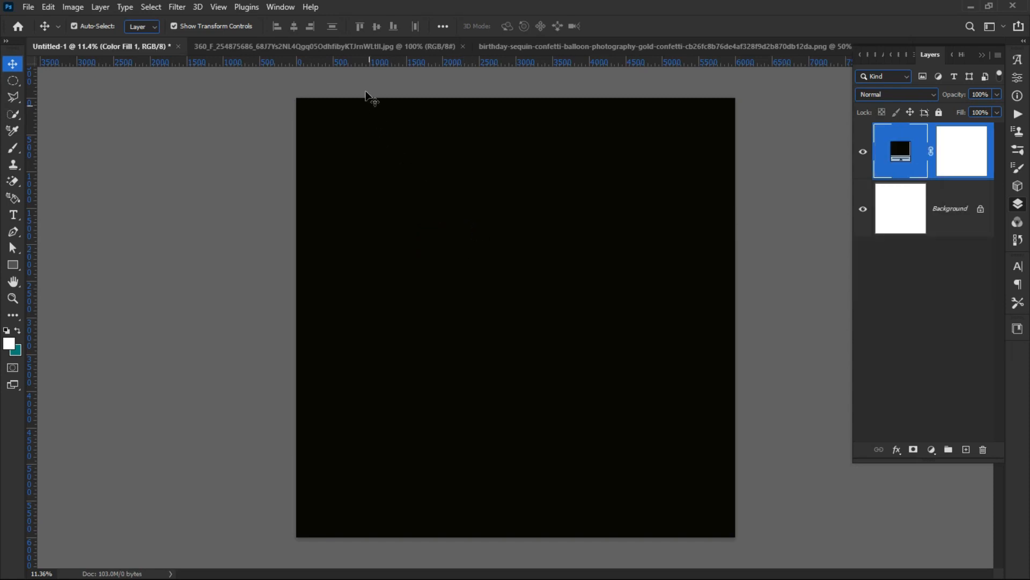
Step: Drag the stage-lights photo with the Move tool onto the Untitled-1 canvas as Layer 1
left_click(368, 46)
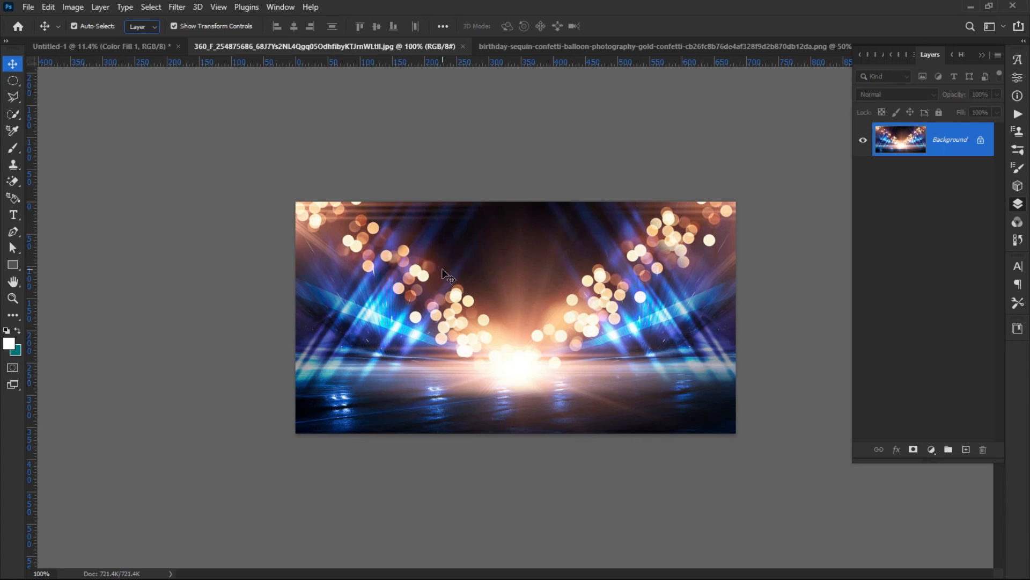
left_click(451, 290)
left_click_drag(451, 291, 382, 294)
left_click(596, 255)
left_click_drag(444, 294, 524, 264)
left_click(585, 254)
left_click(480, 312)
left_click(480, 312)
left_click_drag(496, 308, 201, 101)
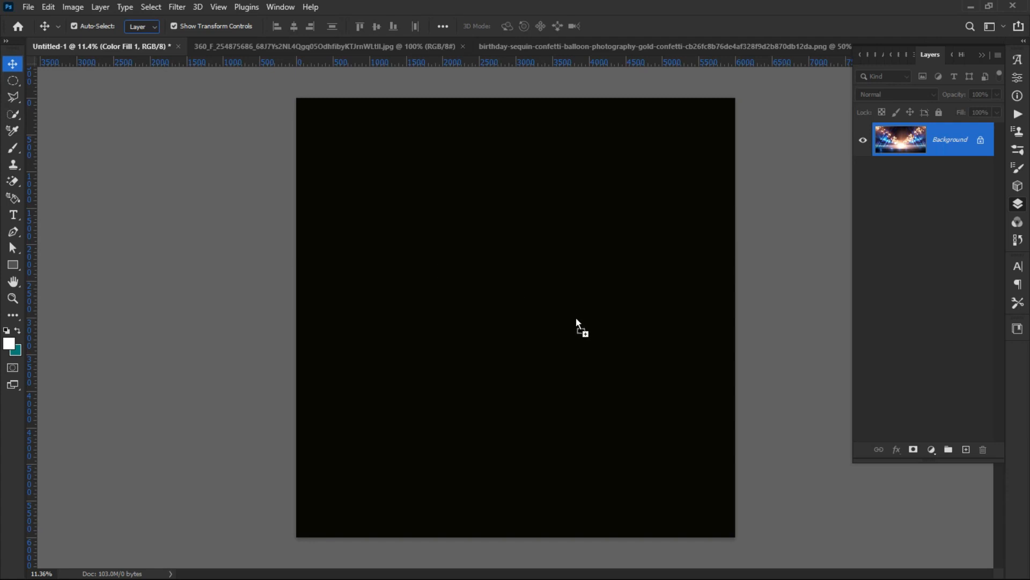
left_click_drag(421, 268, 697, 96)
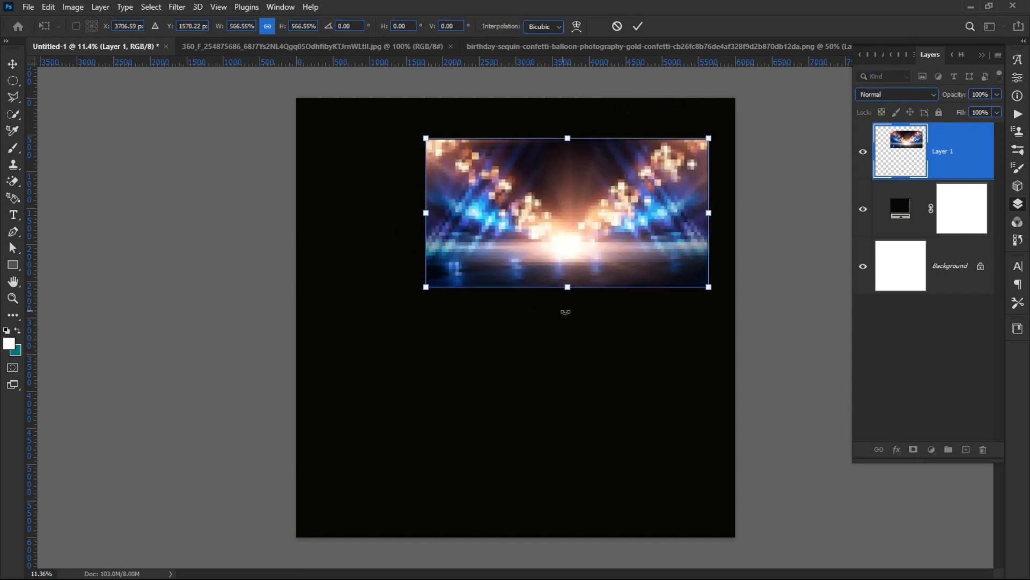
Step: Scale the stage-lights layer, rescaling to about 81%, to span the canvas width across its upper half
left_click_drag(565, 289, 490, 478)
left_click_drag(508, 424, 486, 377)
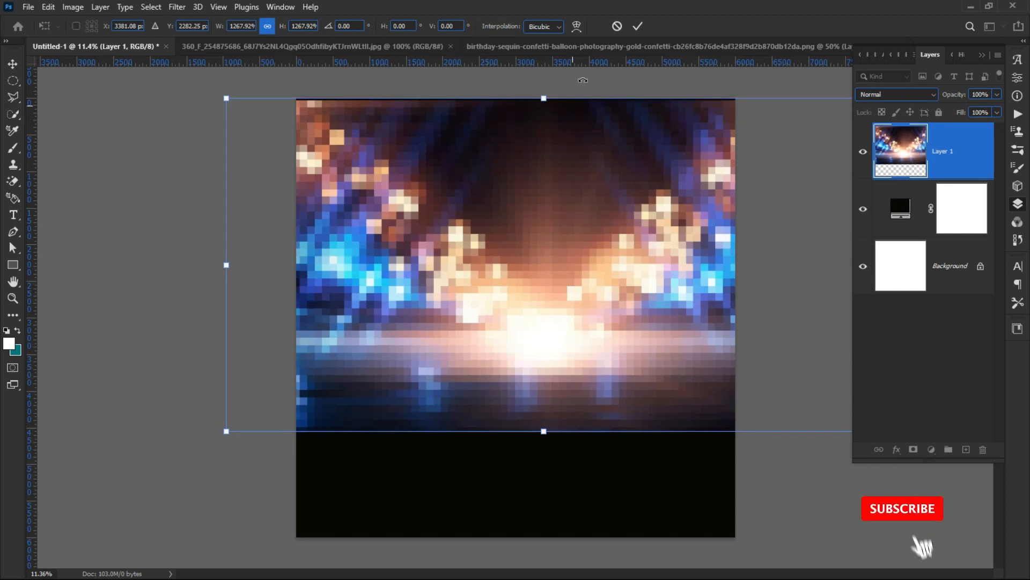
left_click(637, 26)
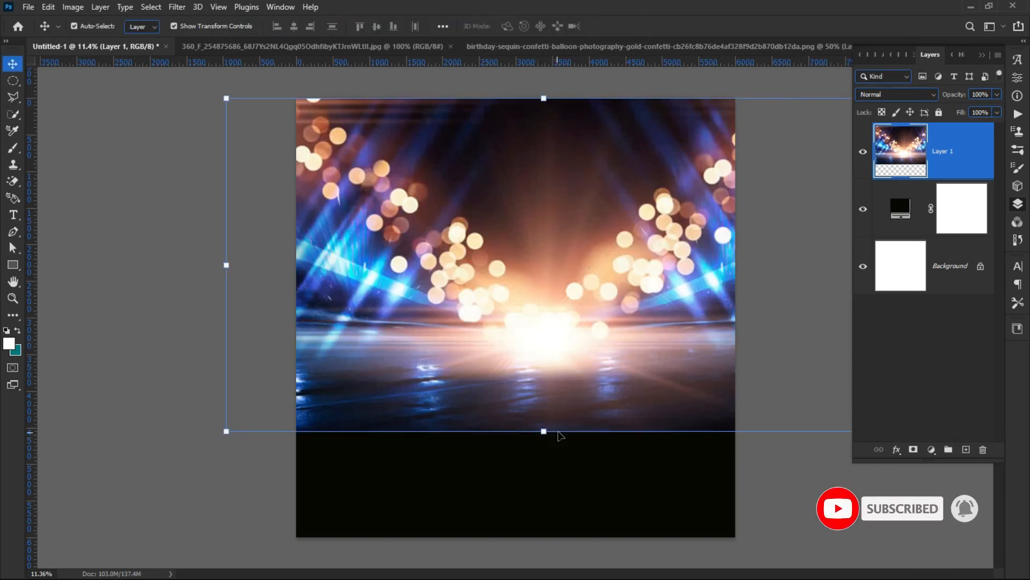
left_click_drag(539, 432, 537, 372)
left_click_drag(512, 321, 498, 322)
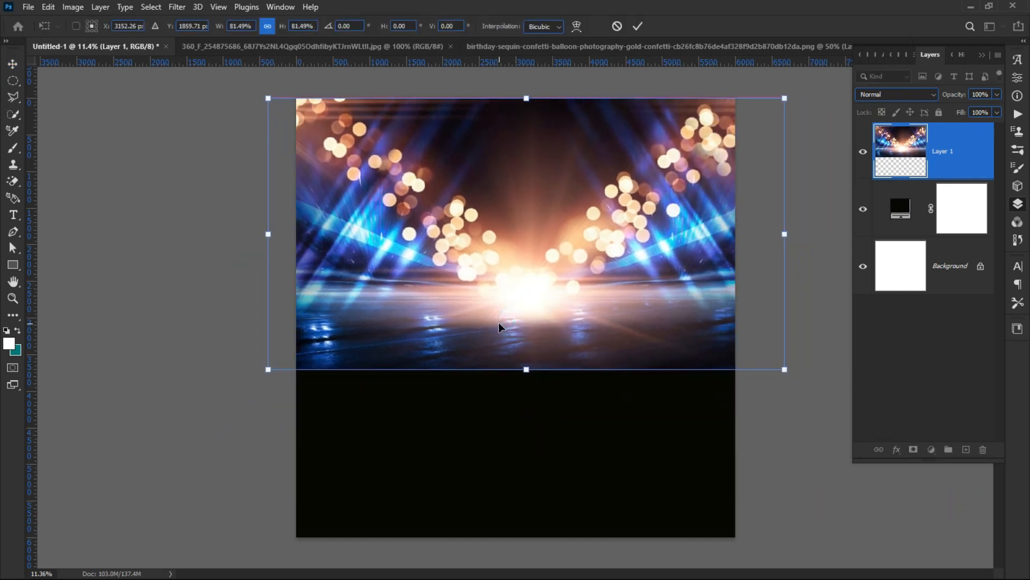
left_click(637, 27)
left_click_drag(568, 219, 557, 218)
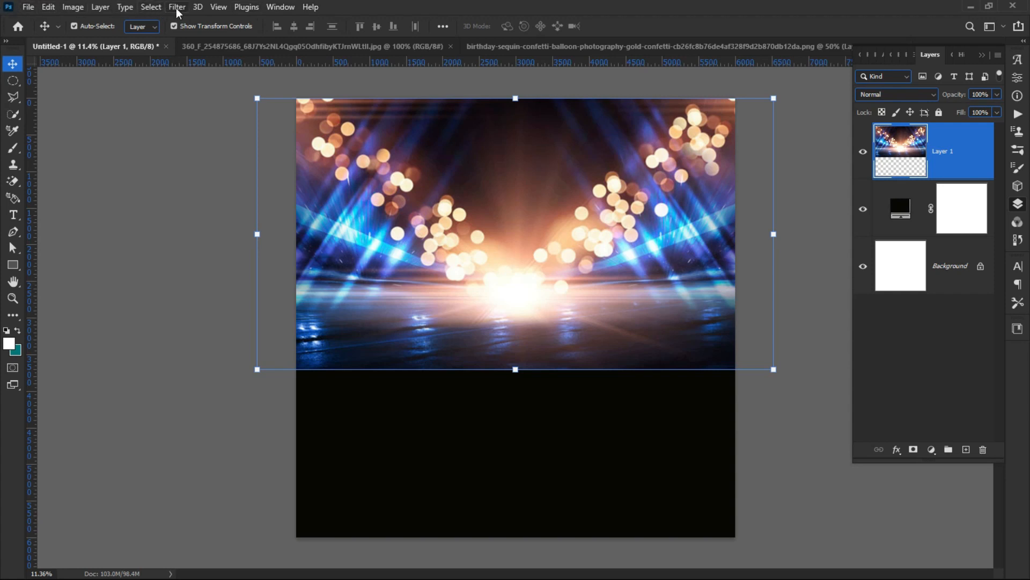
Step: Soften the stage-lights layer with a 55.3-pixel Gaussian Blur, then deselect it
left_click(176, 8)
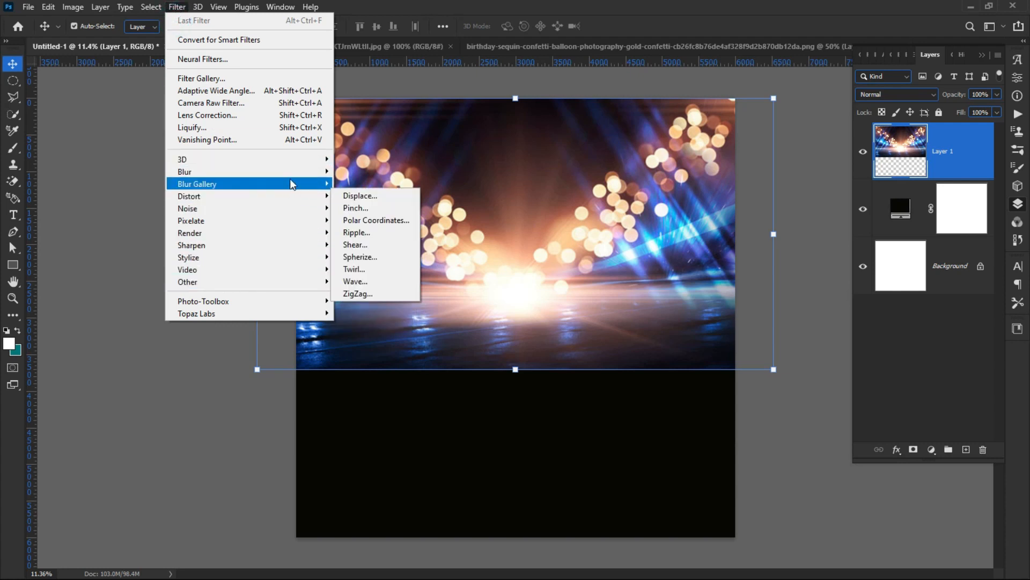
mouse_move(290, 174)
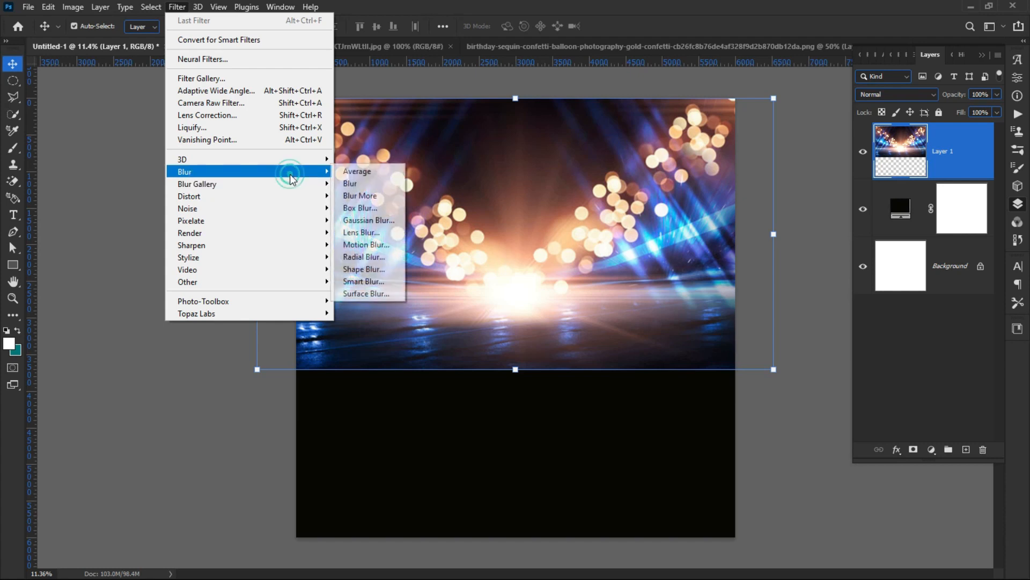
left_click(357, 221)
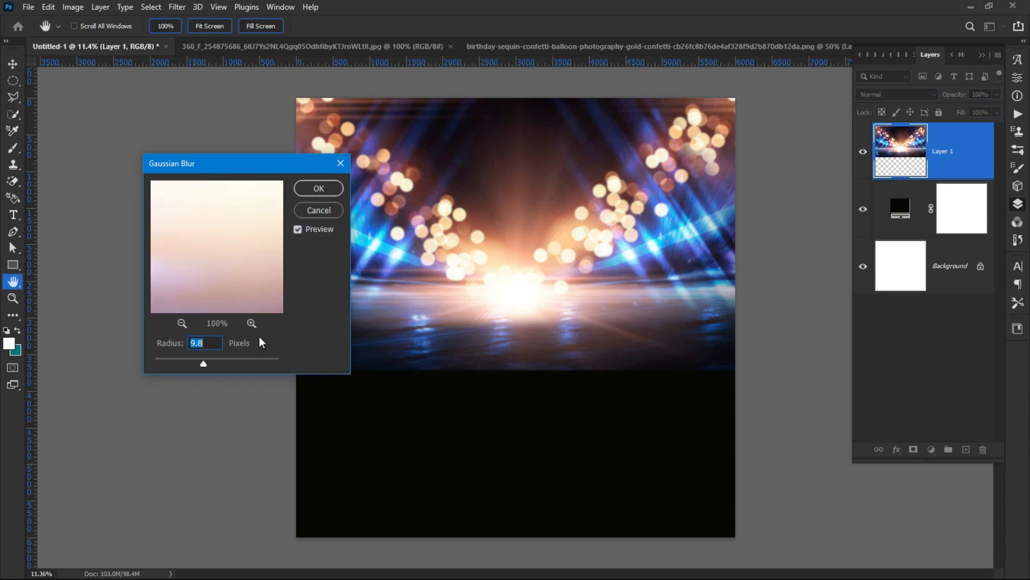
left_click(224, 360)
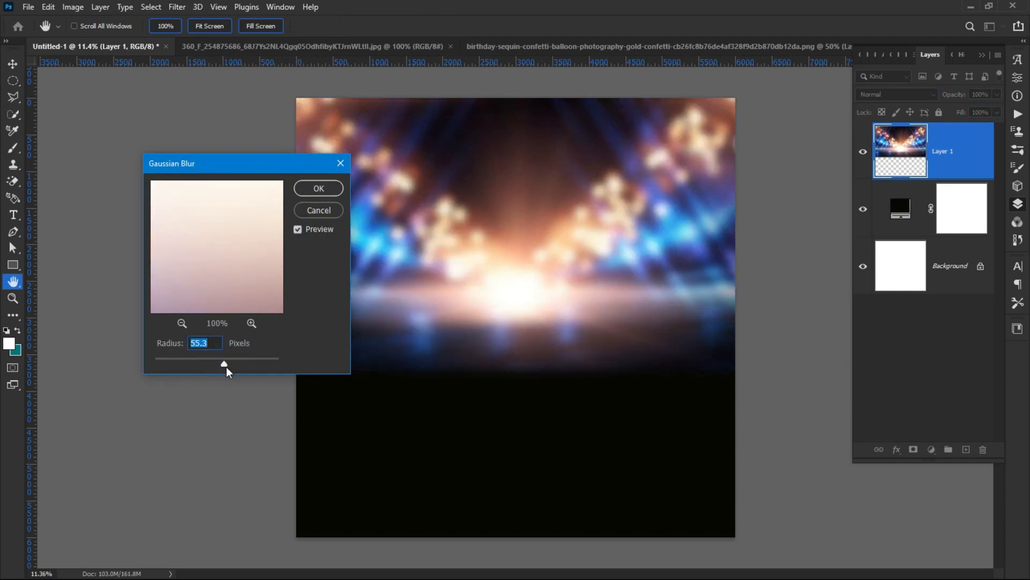
left_click_drag(228, 365, 232, 362)
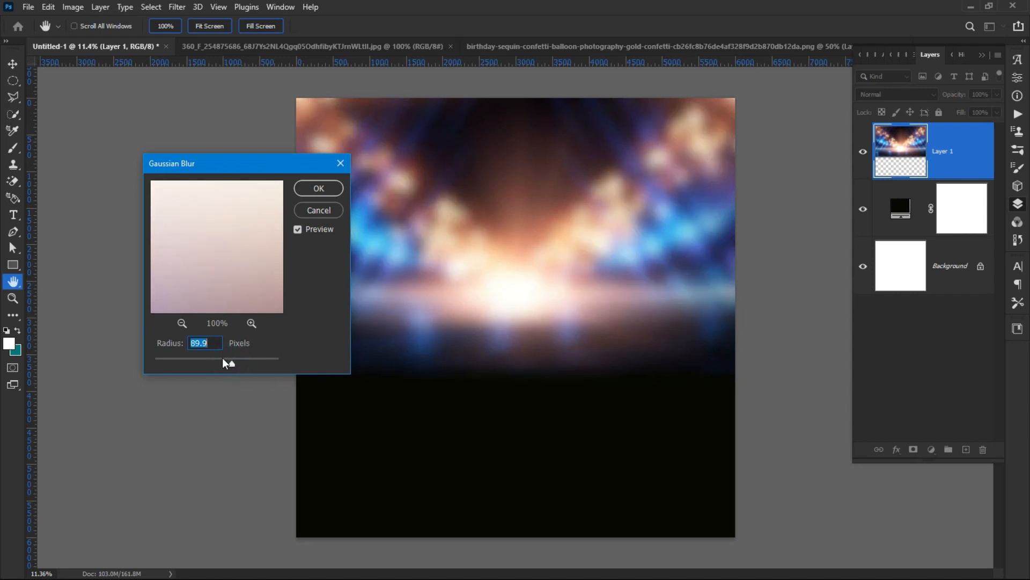
left_click(224, 359)
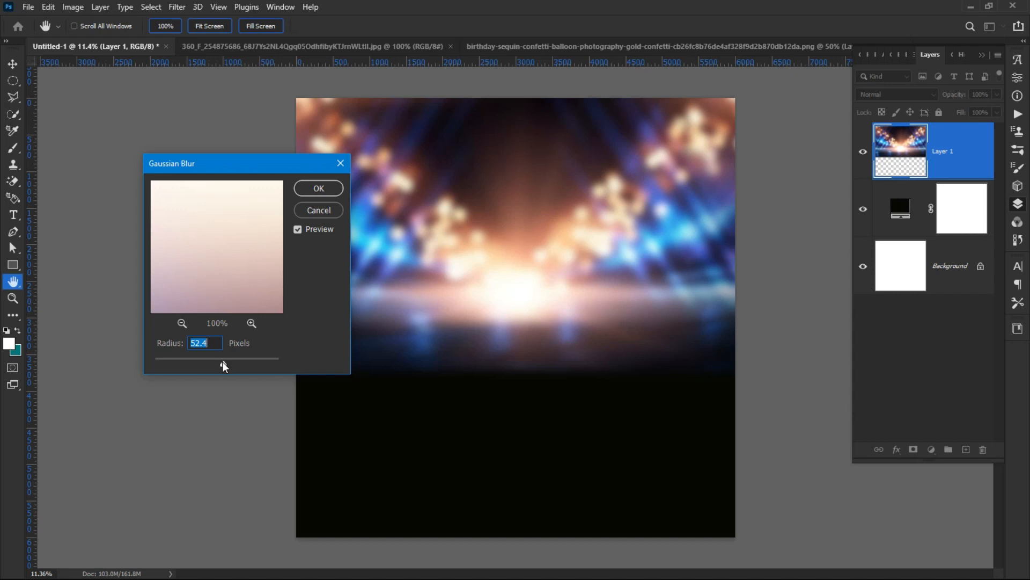
left_click(219, 362)
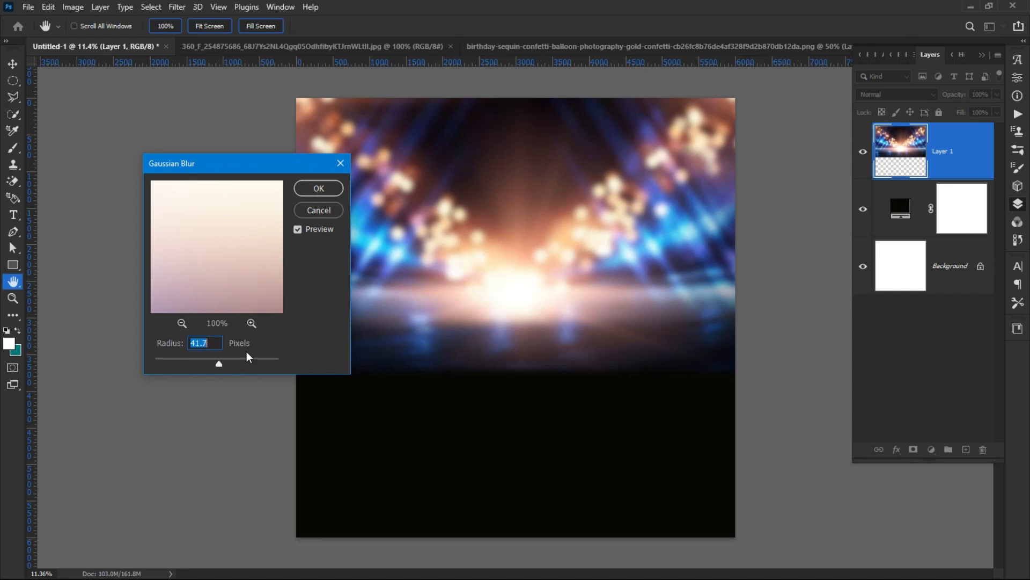
left_click(227, 362)
left_click(320, 189)
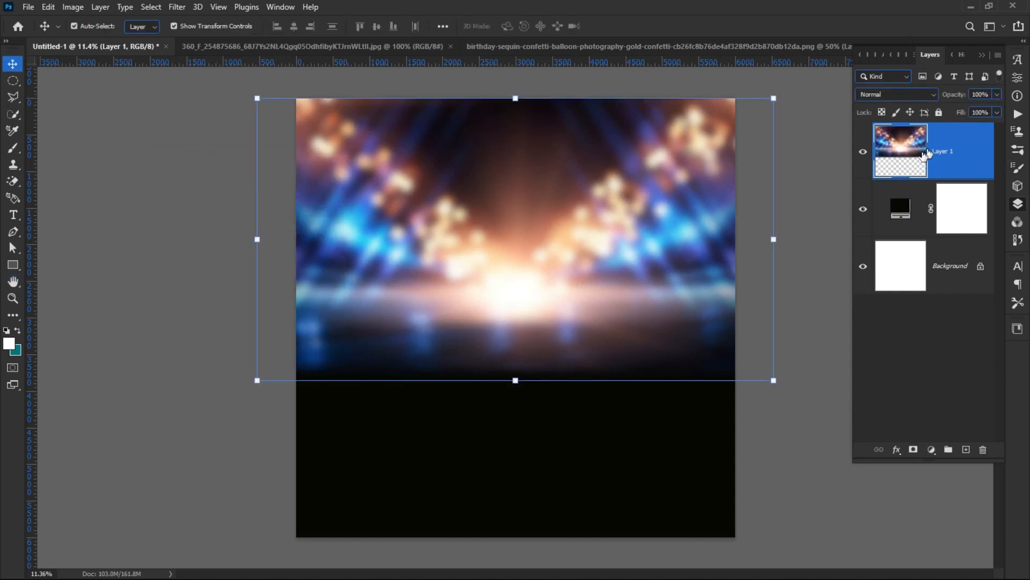
left_click(203, 236)
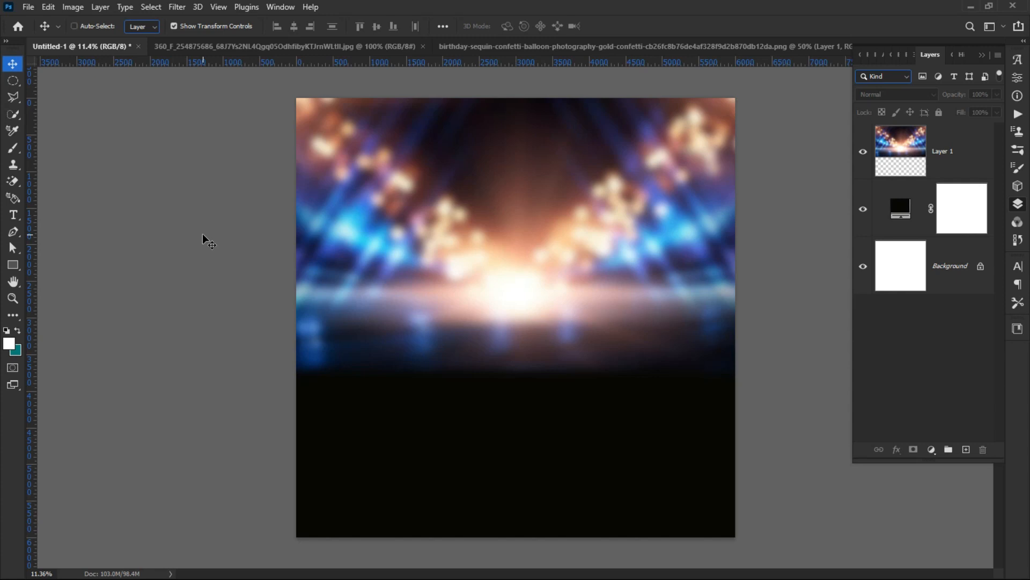
Step: Save the flyer to the computer, browsing to Desktop > TUTORIALS WORKS > PSD
key("ctrl+s")
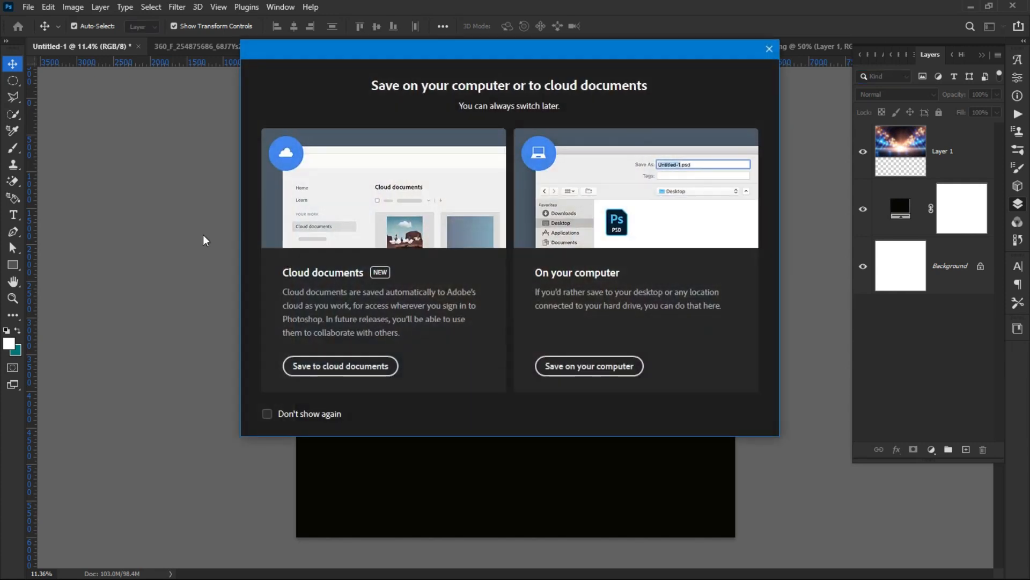
left_click(584, 363)
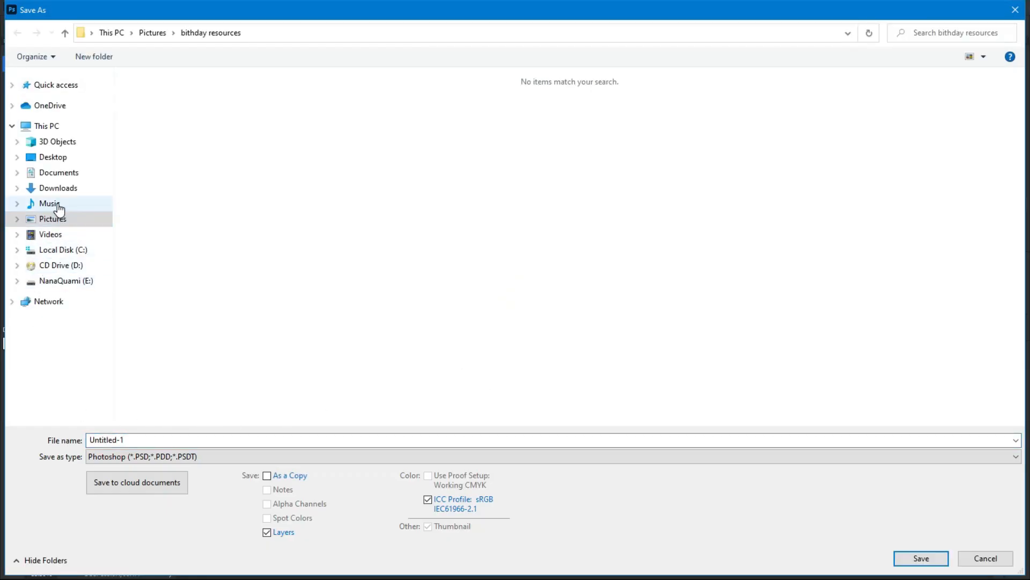
left_click(147, 440)
double_click(148, 440)
left_click(148, 440)
triple_click(148, 440)
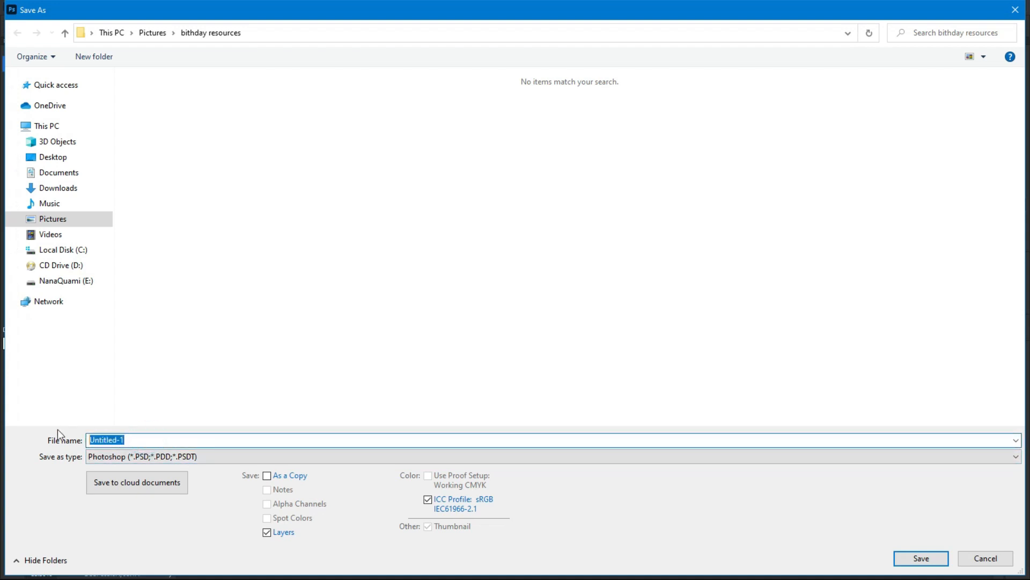
left_click(54, 157)
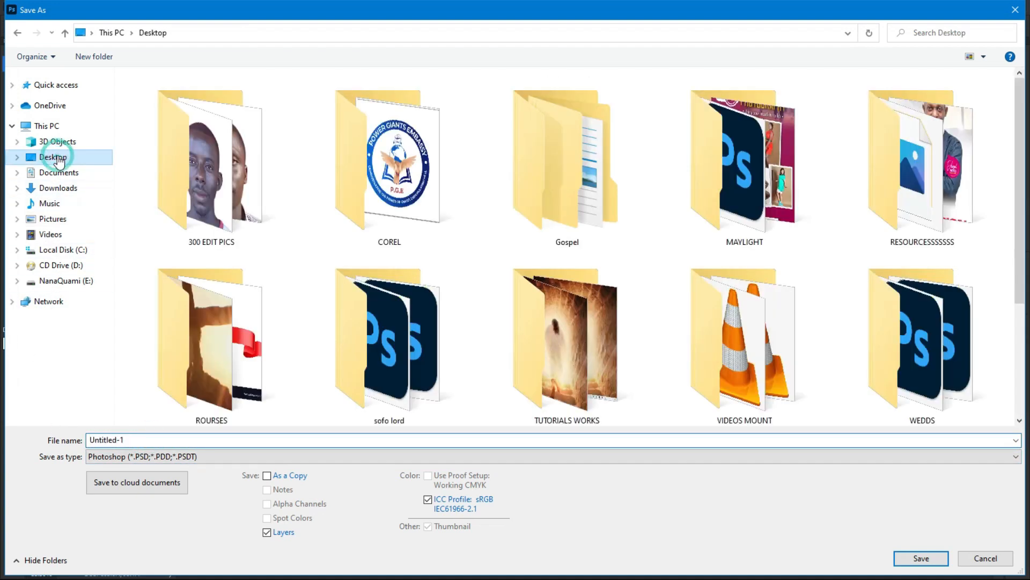
double_click(533, 322)
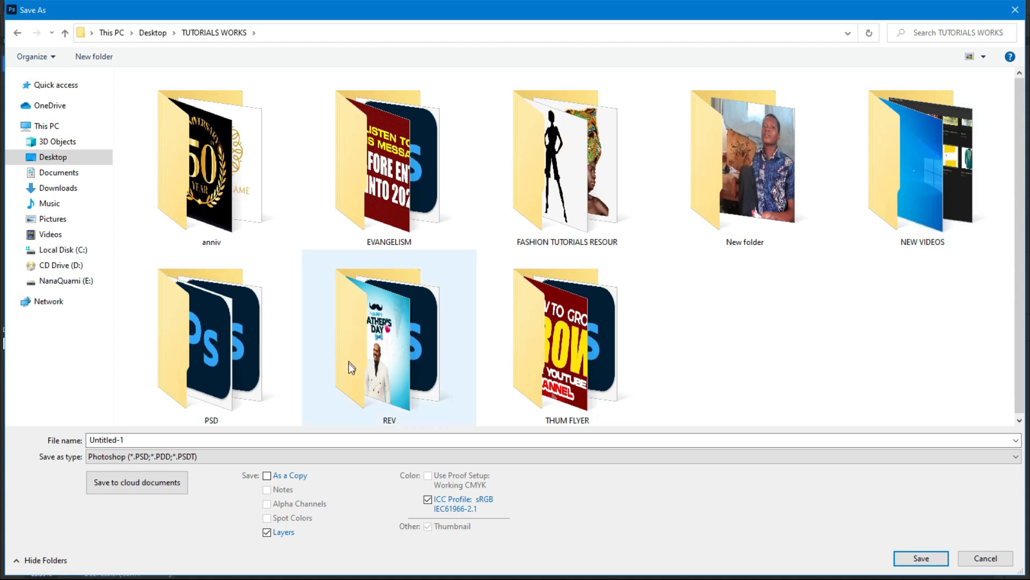
left_click(250, 347)
double_click(250, 346)
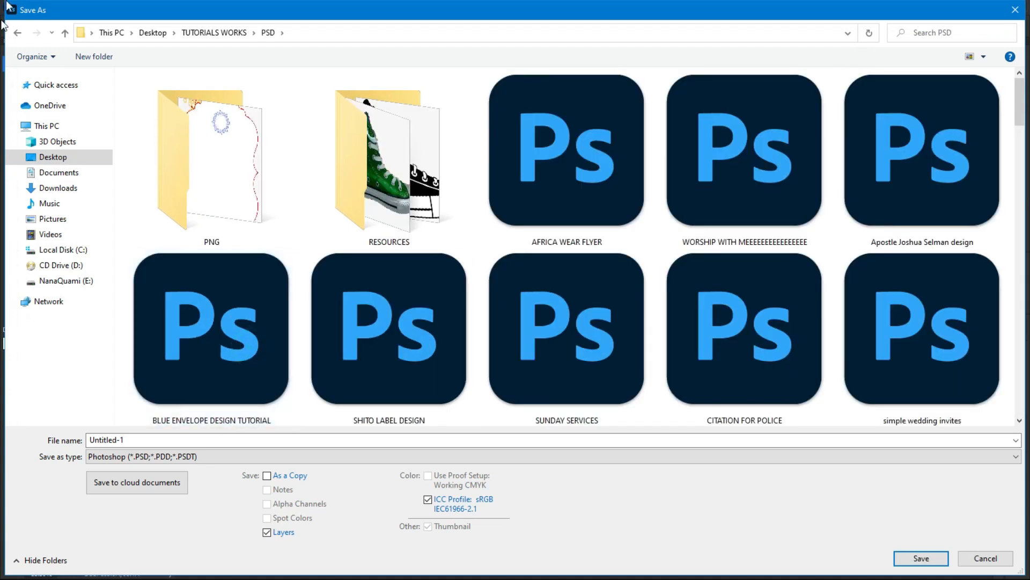
left_click(63, 35)
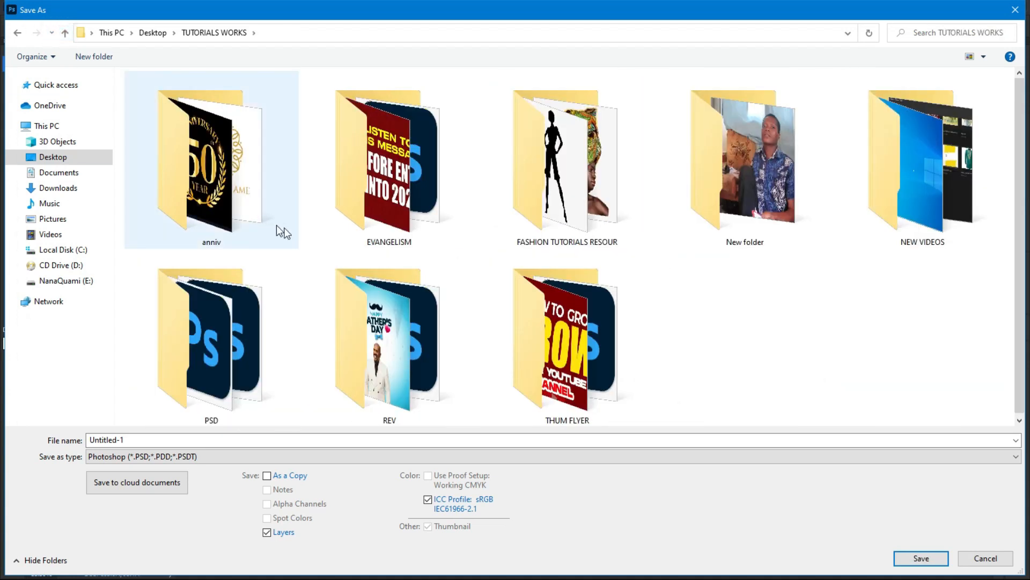
double_click(271, 371)
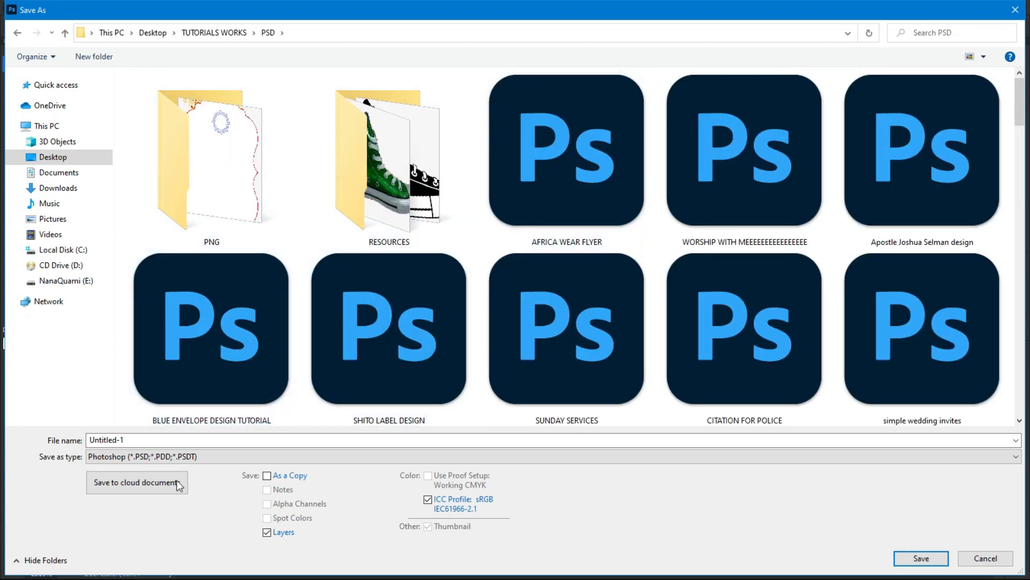
Step: Replace the Untitled-1 name with a birthday file name and save the PSD
left_click(195, 440)
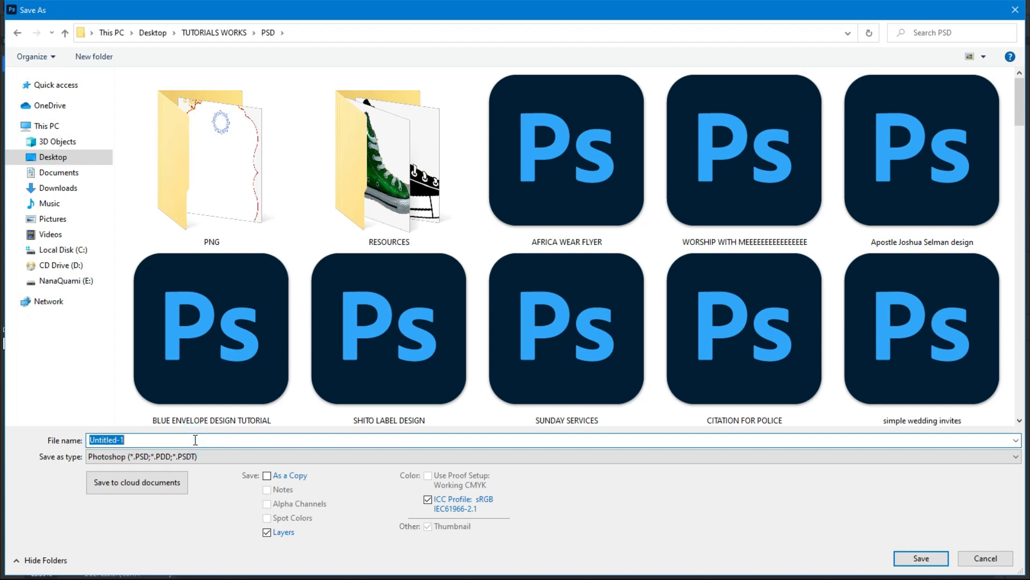
type("NAN")
key("Return")
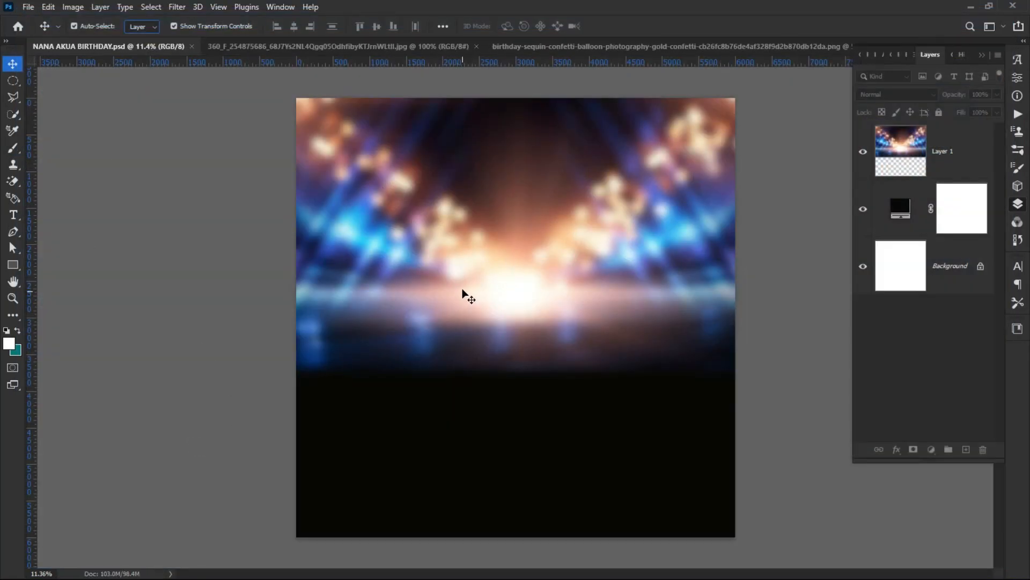
Step: Lower the blurred stage-lights Layer 1's opacity to a faint glow
left_click(474, 290)
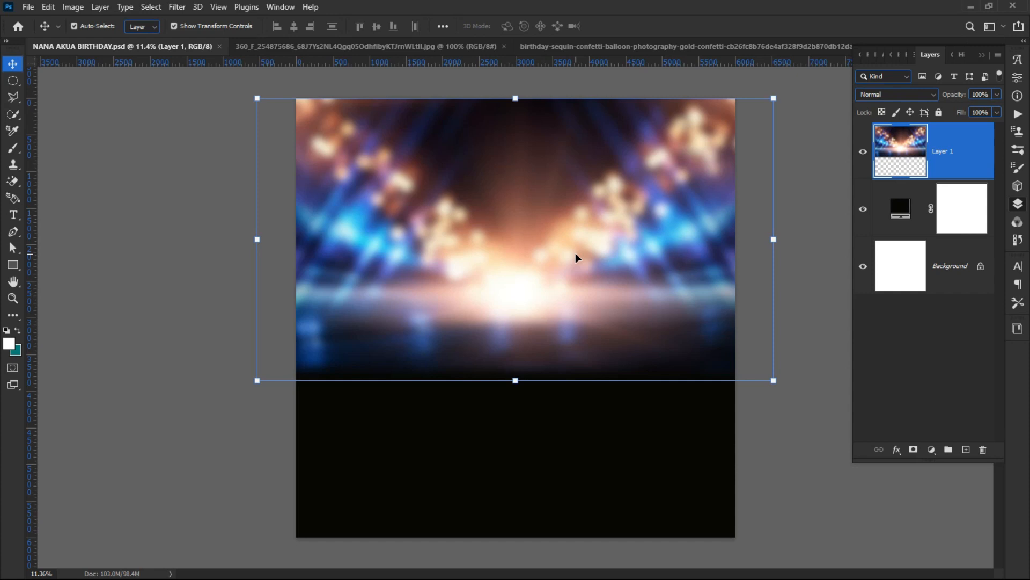
left_click_drag(966, 98, 888, 101)
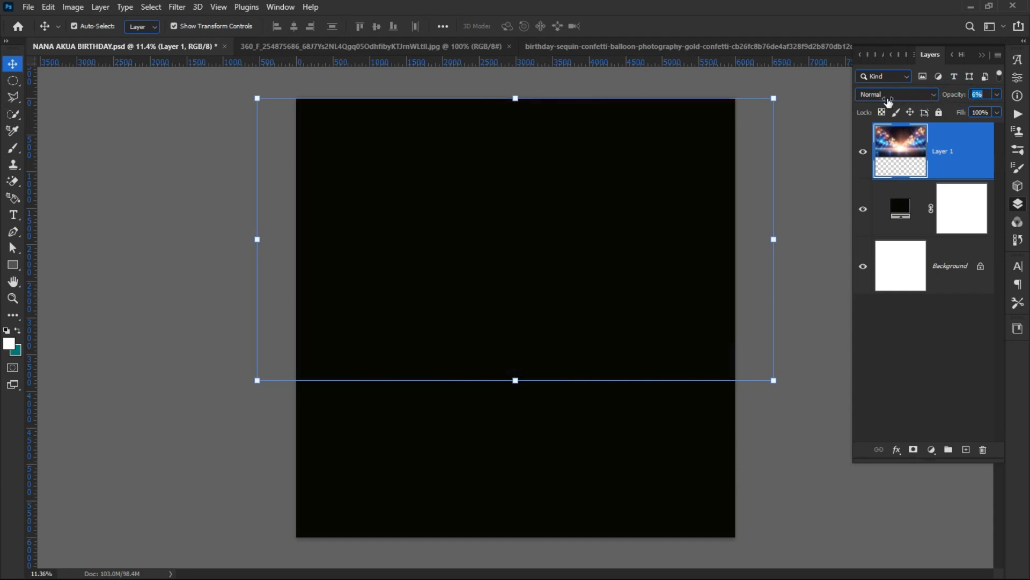
left_click(135, 331)
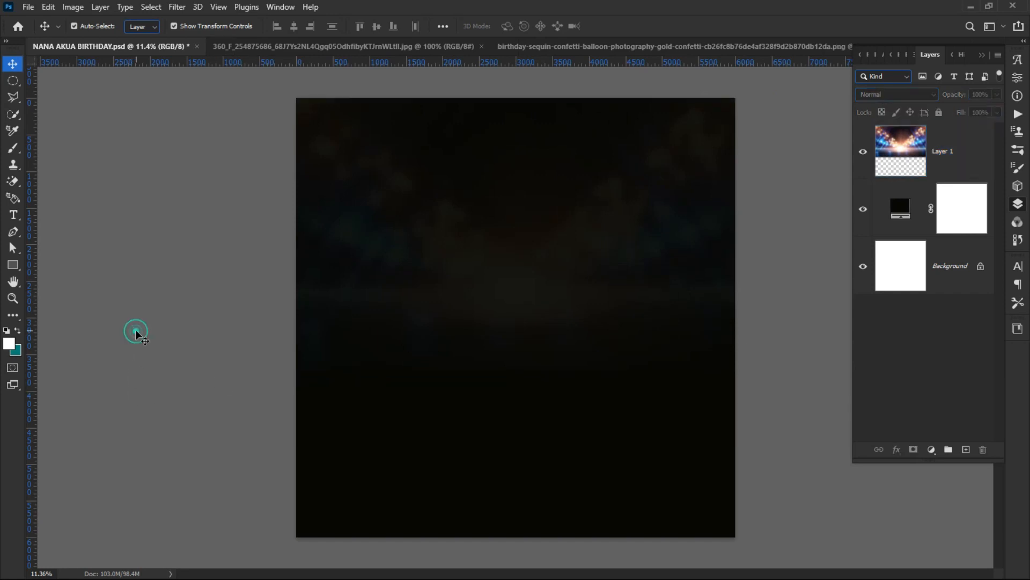
Step: Rasterize the black Color Fill 1 layer so filters can be applied to it
left_click(541, 429)
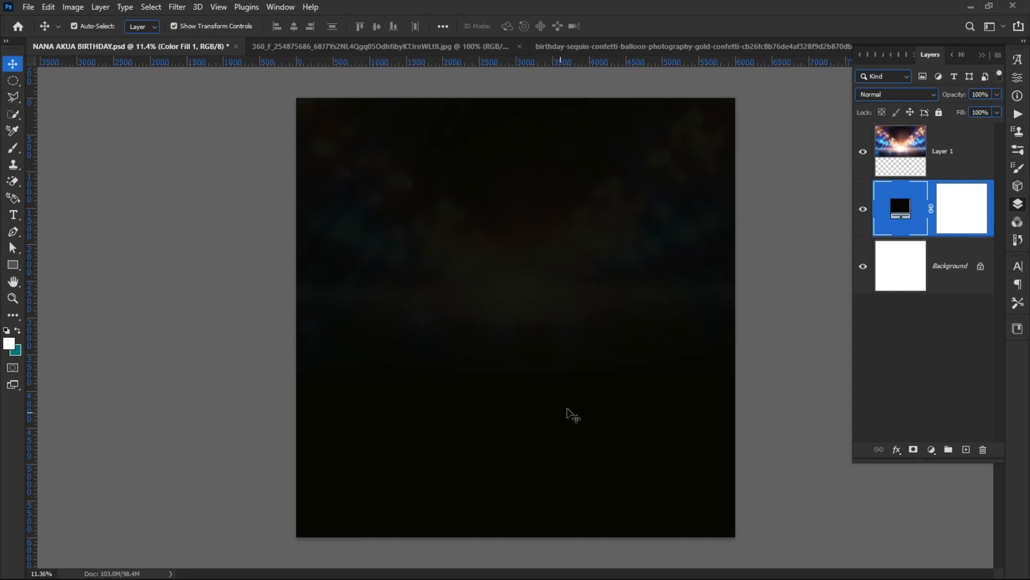
left_click(173, 8)
left_click(173, 8)
left_click(173, 8)
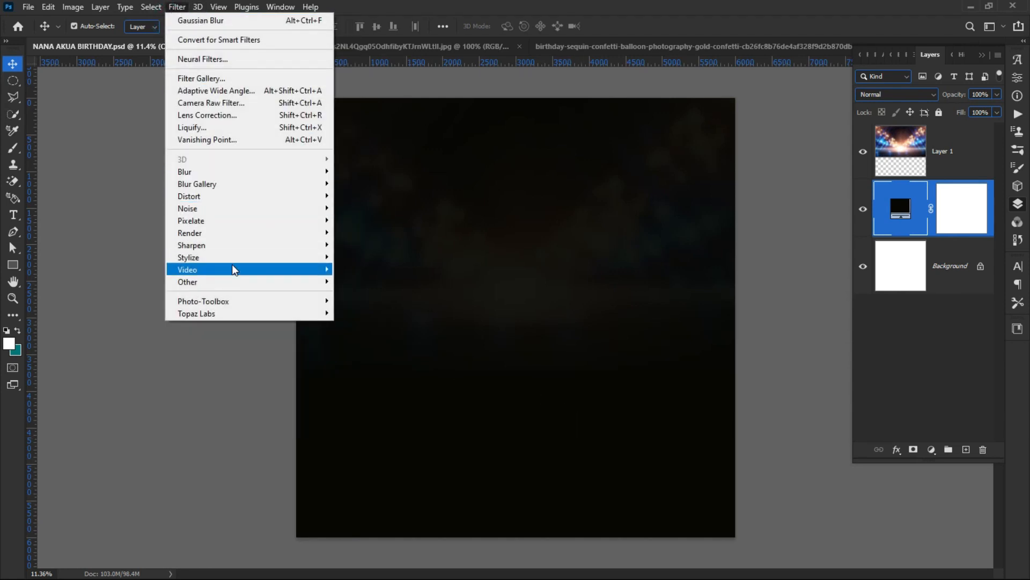
mouse_move(201, 262)
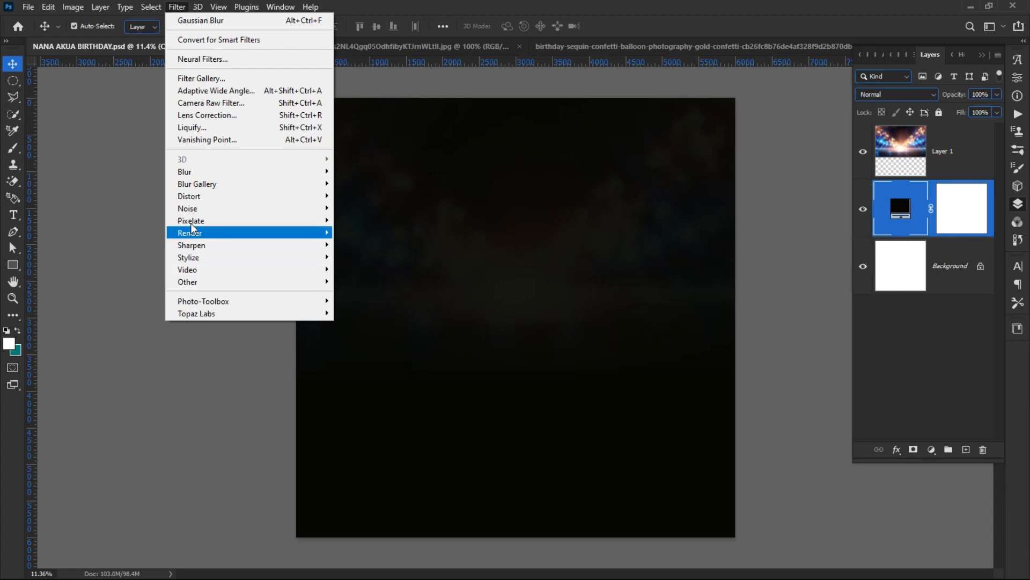
mouse_move(219, 172)
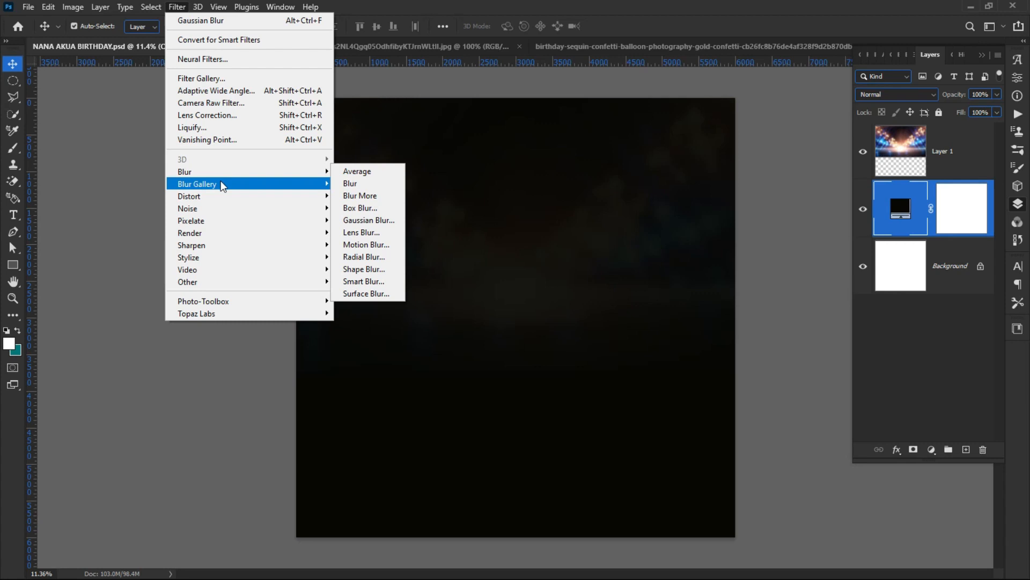
left_click(263, 209)
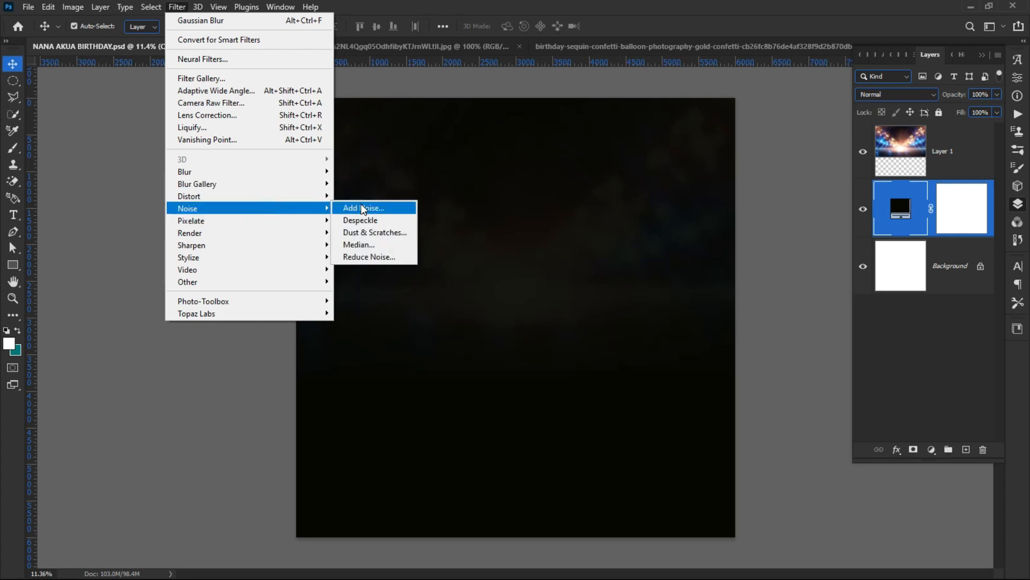
left_click(362, 207)
left_click(732, 225)
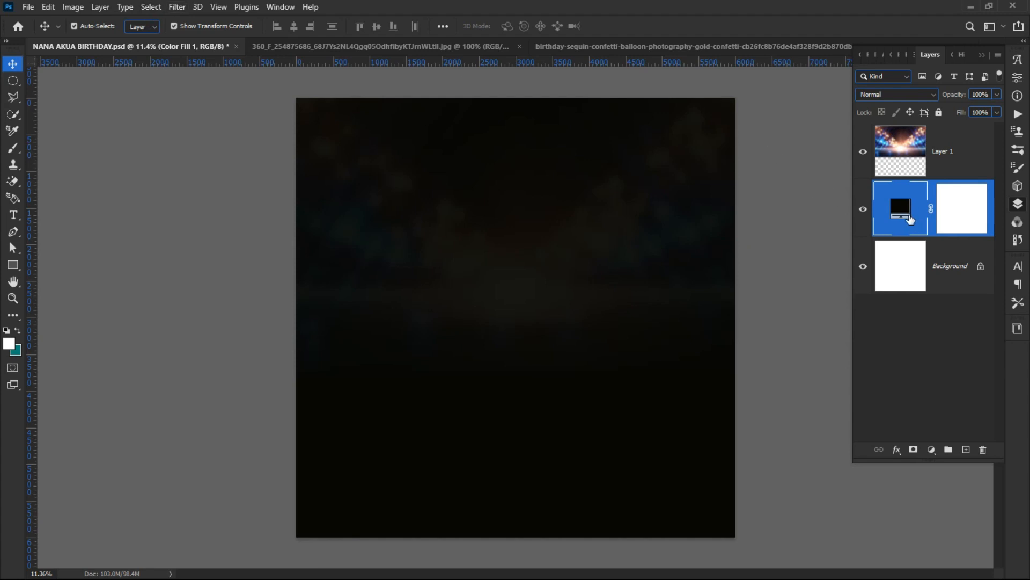
right_click(961, 215)
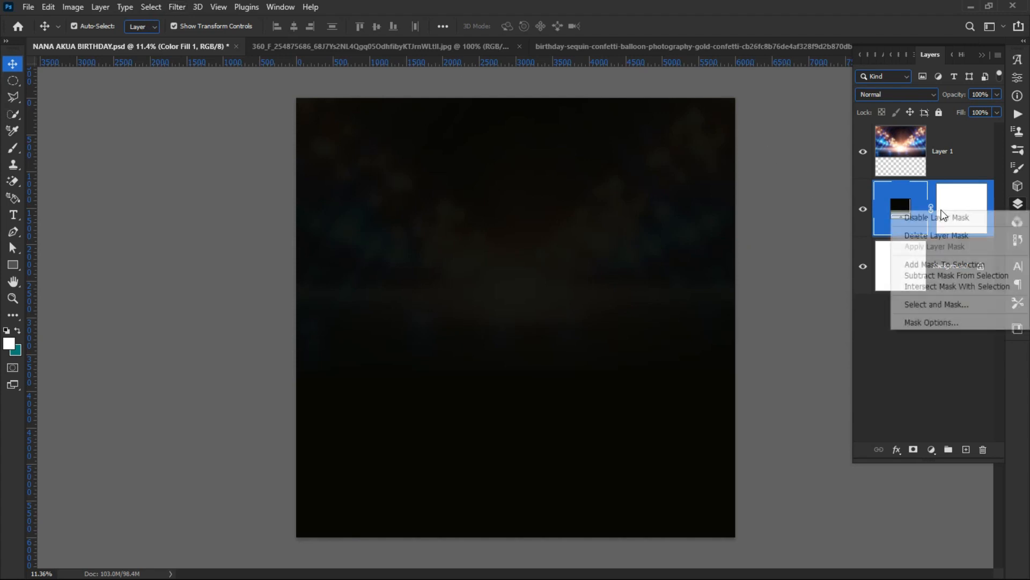
right_click(991, 204)
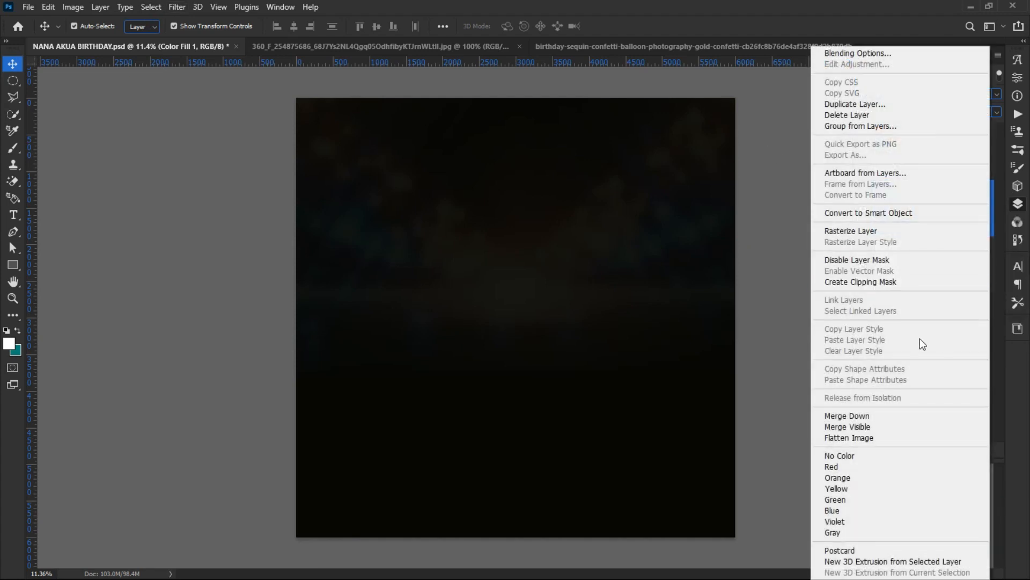
left_click(855, 231)
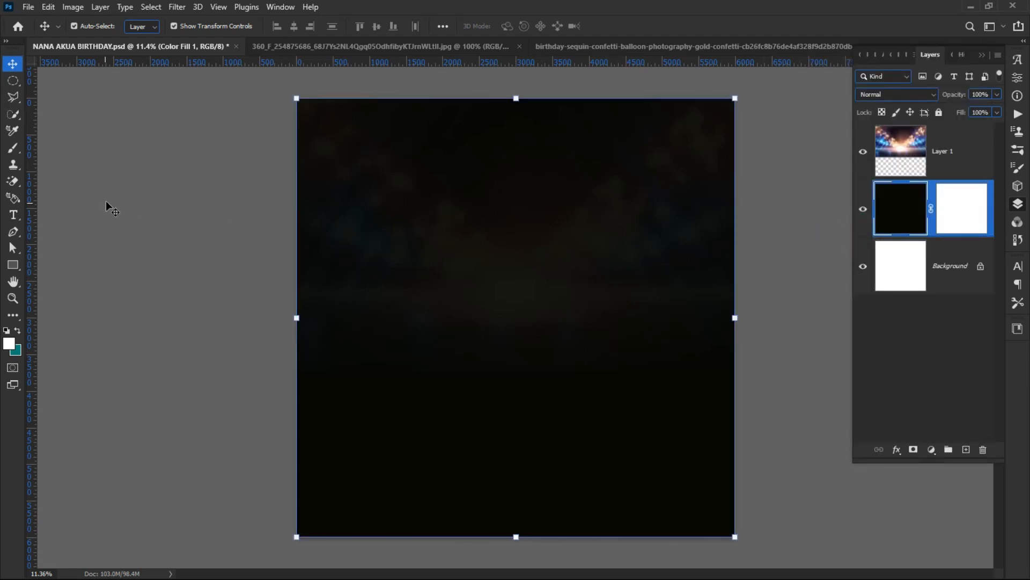
left_click(176, 7)
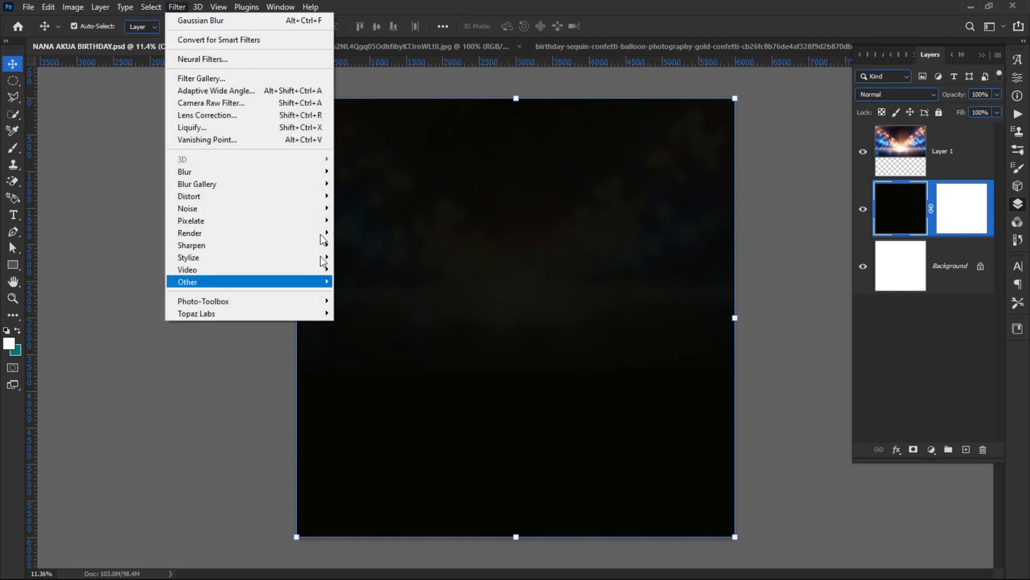
Step: Add Noise to the dark fill: Amount 7.73%, Uniform distribution, Monochromatic
mouse_move(280, 209)
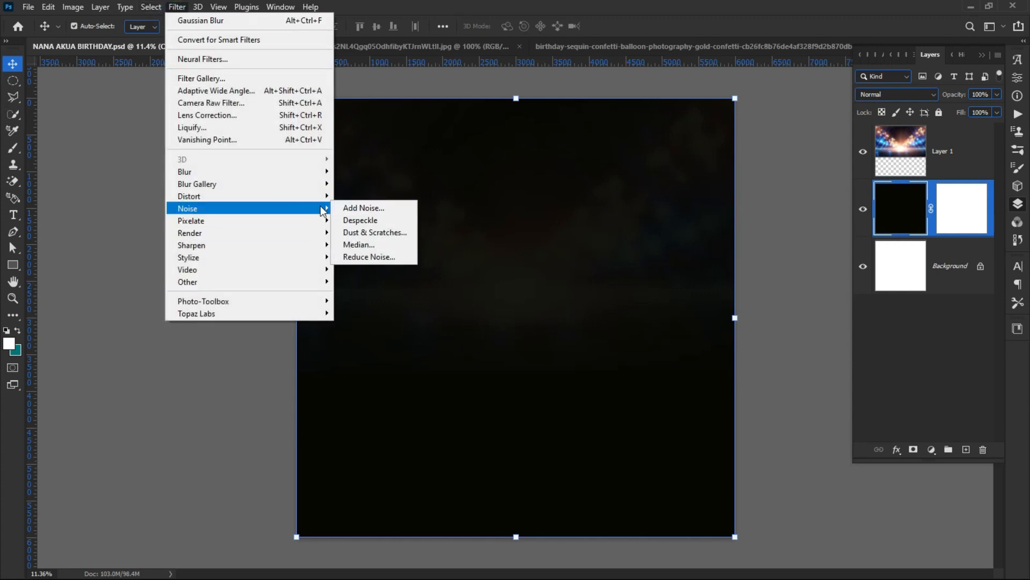
left_click(353, 209)
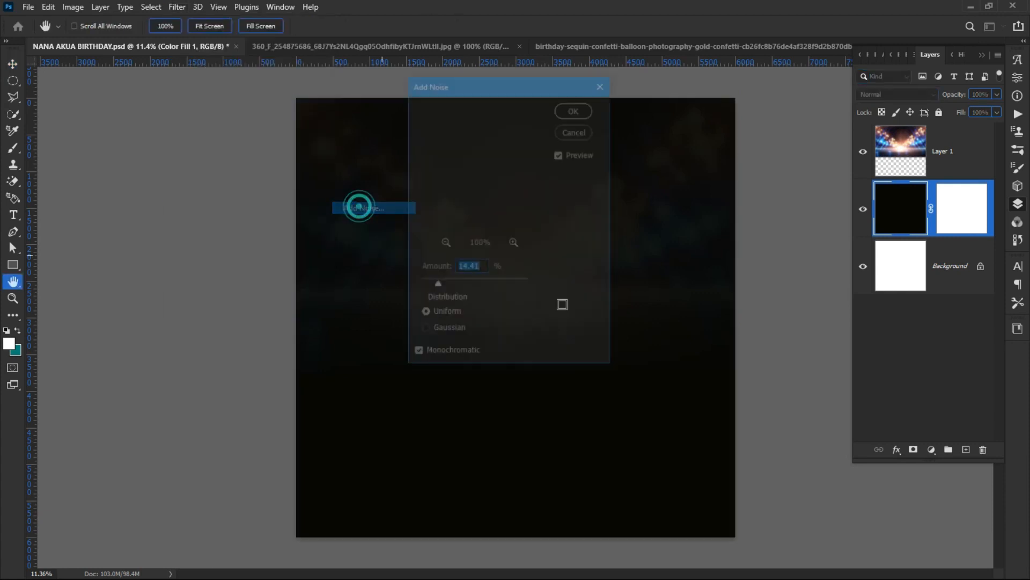
left_click(427, 337)
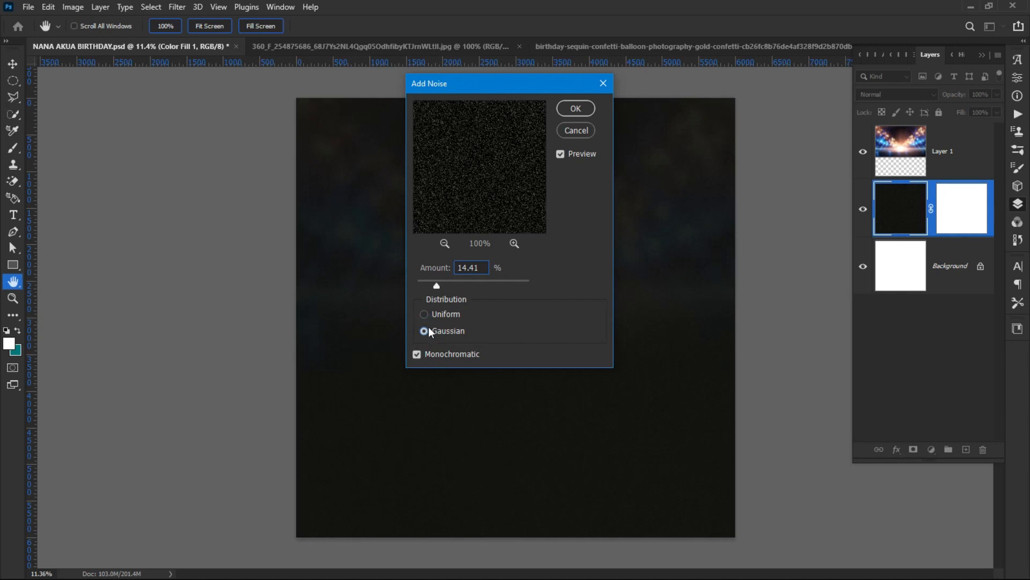
left_click(434, 318)
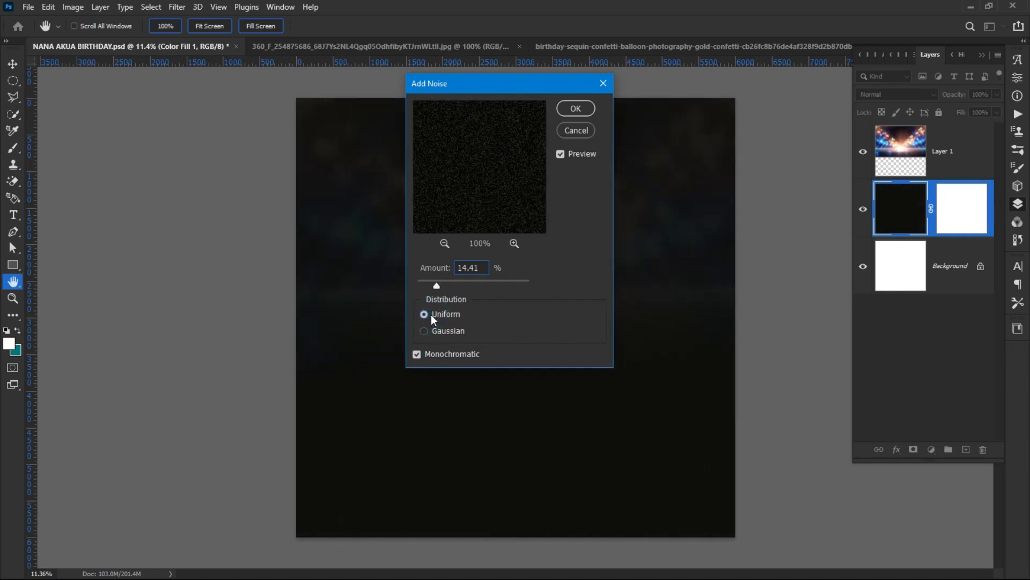
left_click(431, 329)
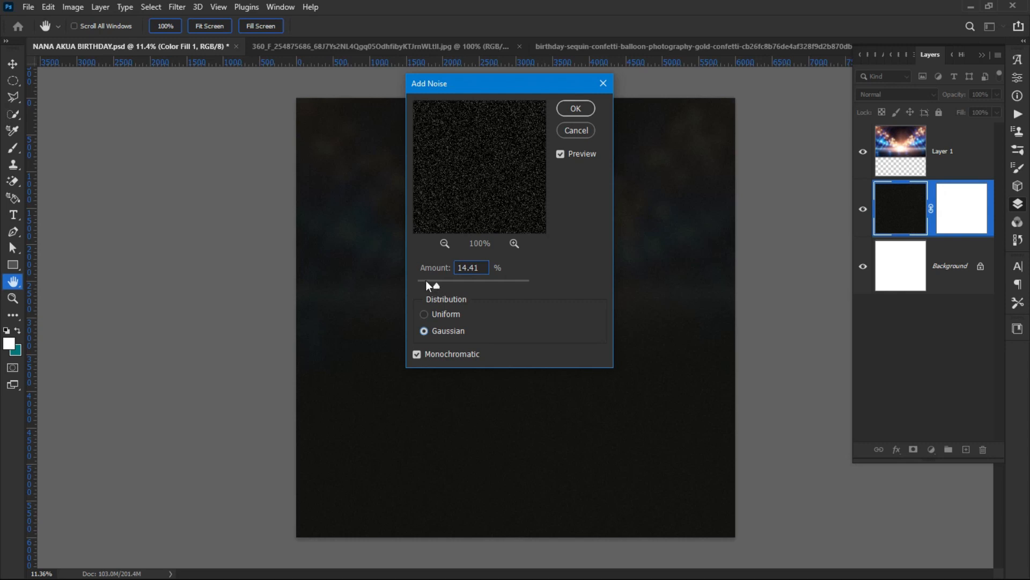
left_click(429, 284)
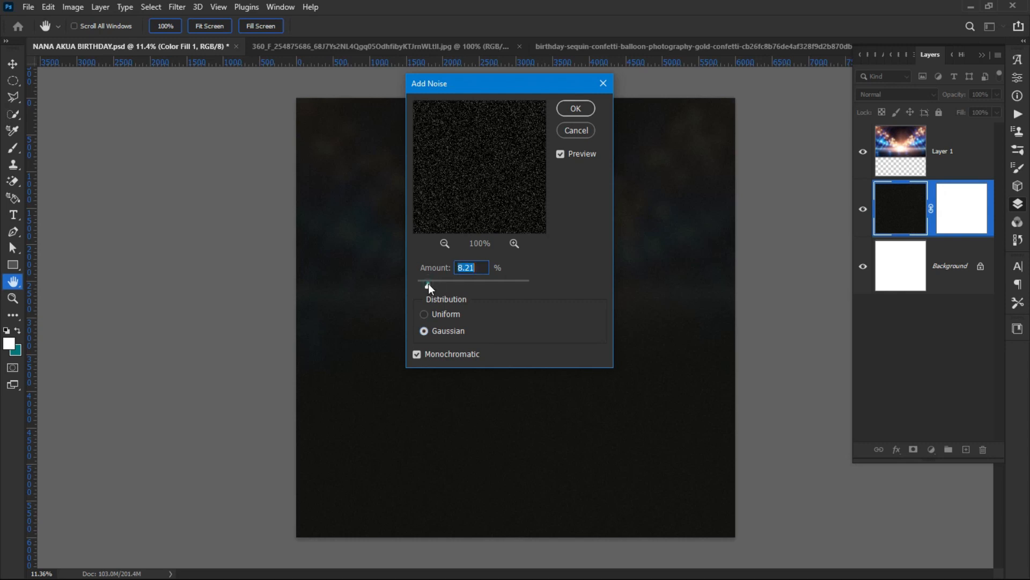
left_click(433, 318)
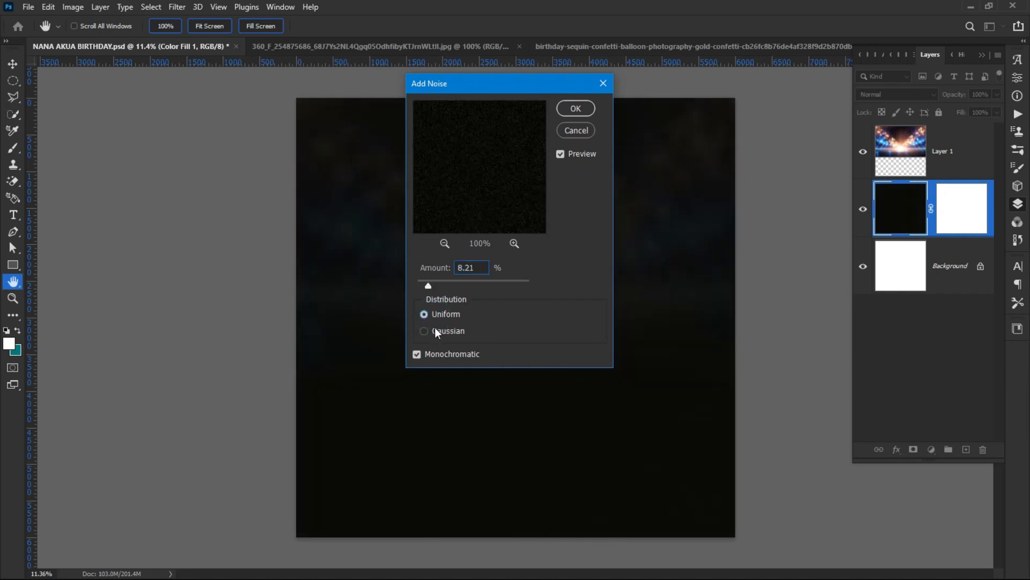
left_click(427, 356)
left_click(427, 359)
left_click(432, 288)
left_click(428, 281)
left_click(575, 108)
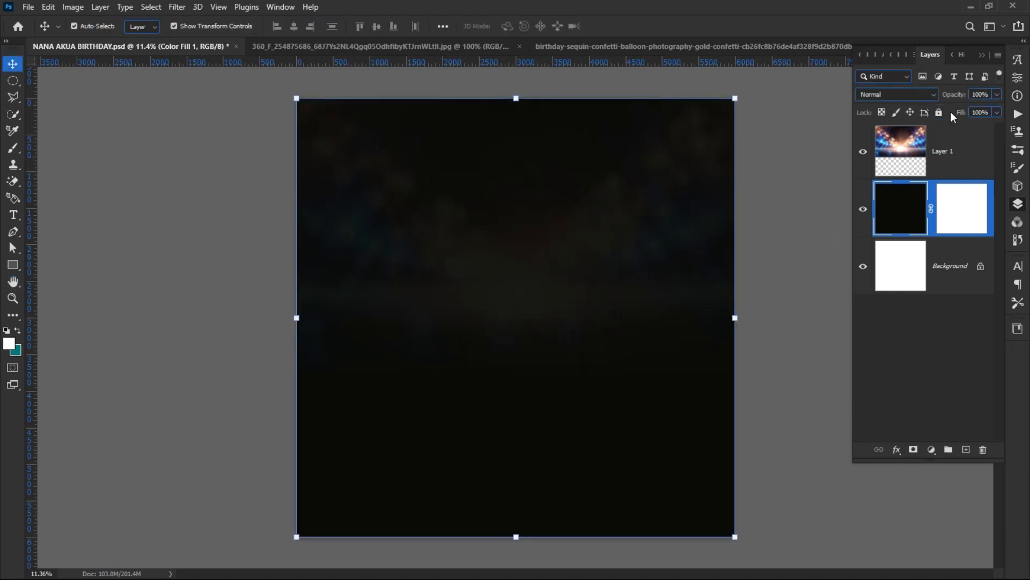
Step: Repeat the last Add Noise filter on the stage-lights Layer 1, leaving it unlocked
left_click(926, 164)
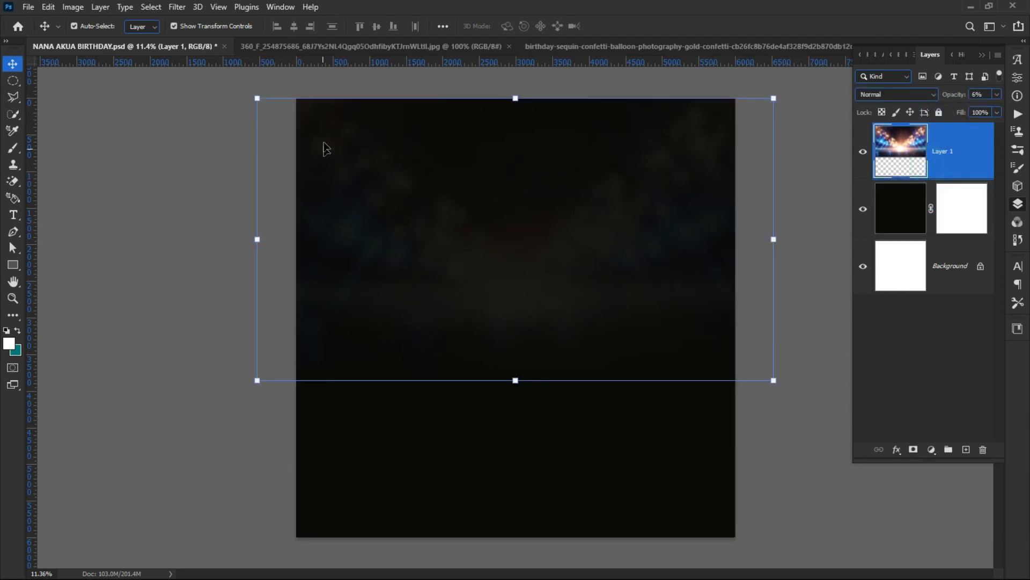
left_click(177, 7)
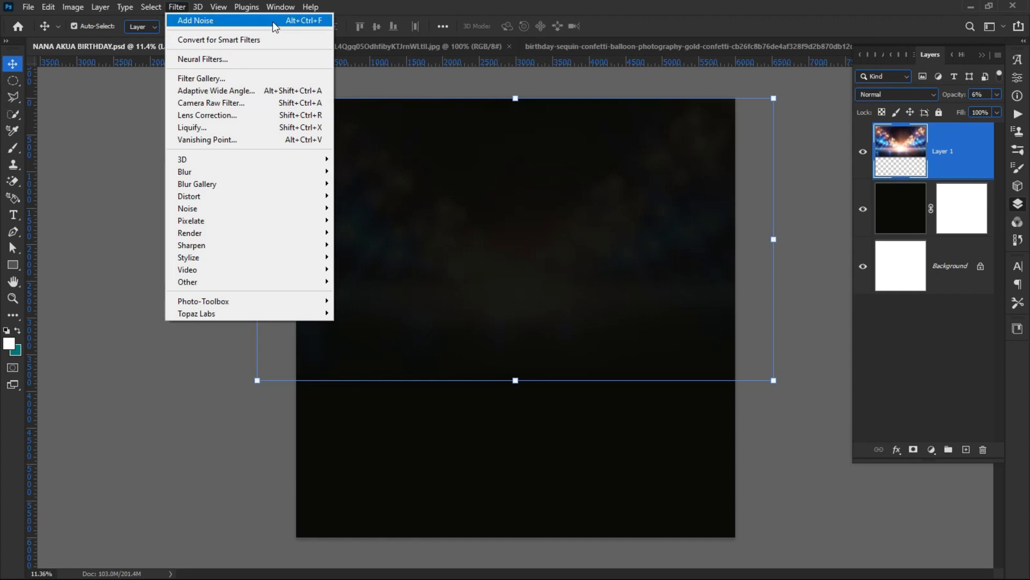
left_click(235, 22)
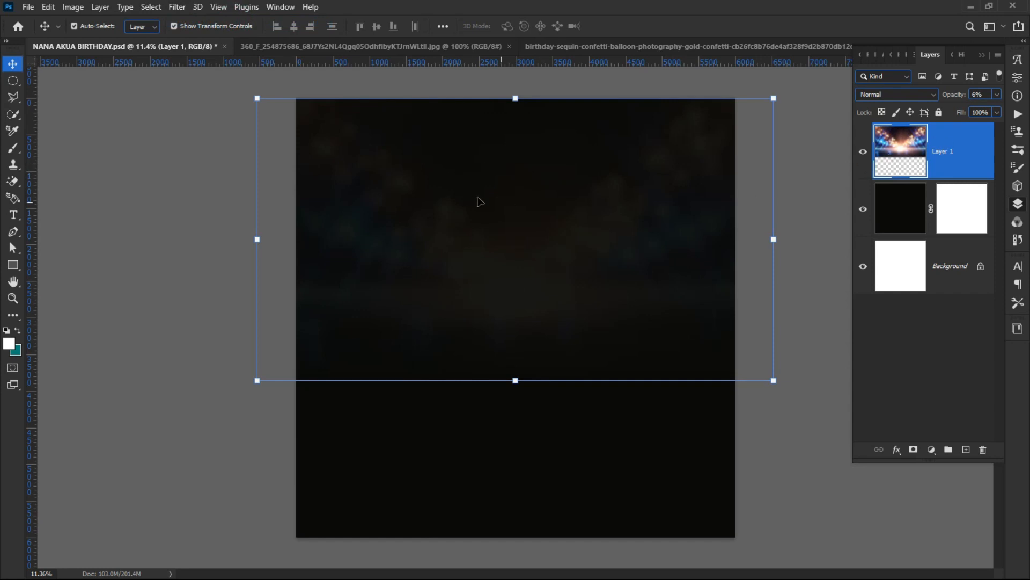
left_click(938, 112)
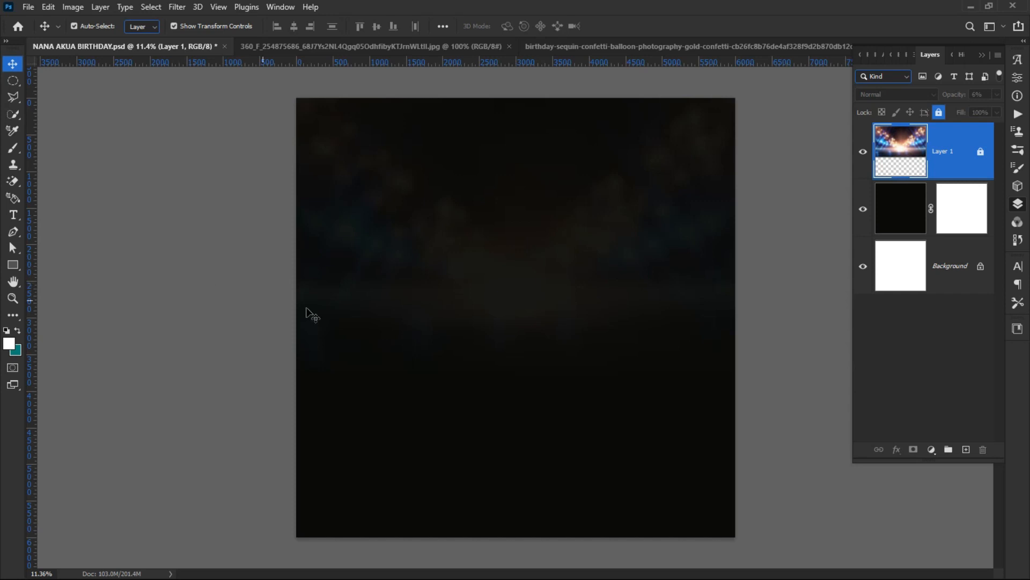
left_click(513, 334)
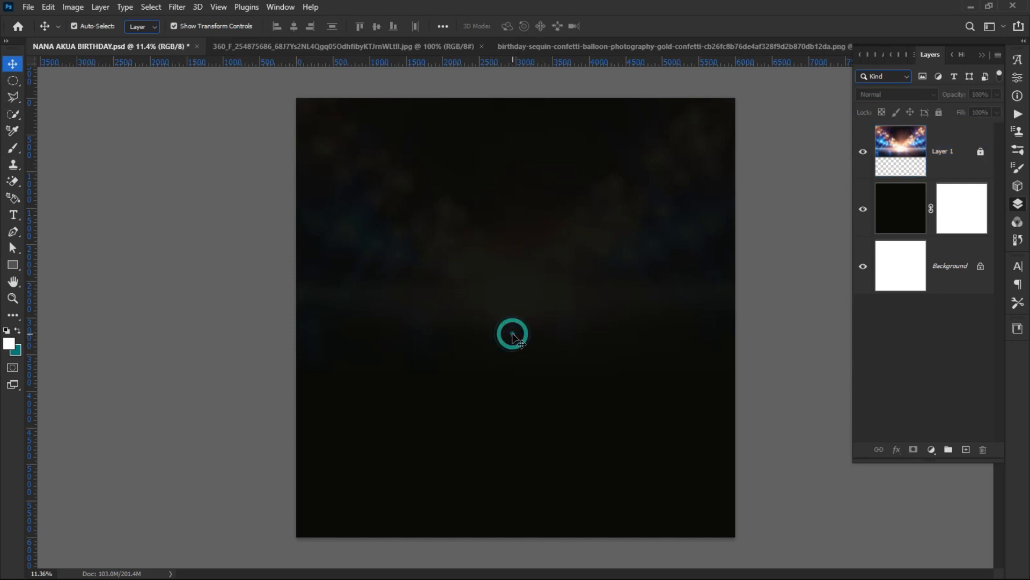
left_click(906, 171)
left_click(938, 114)
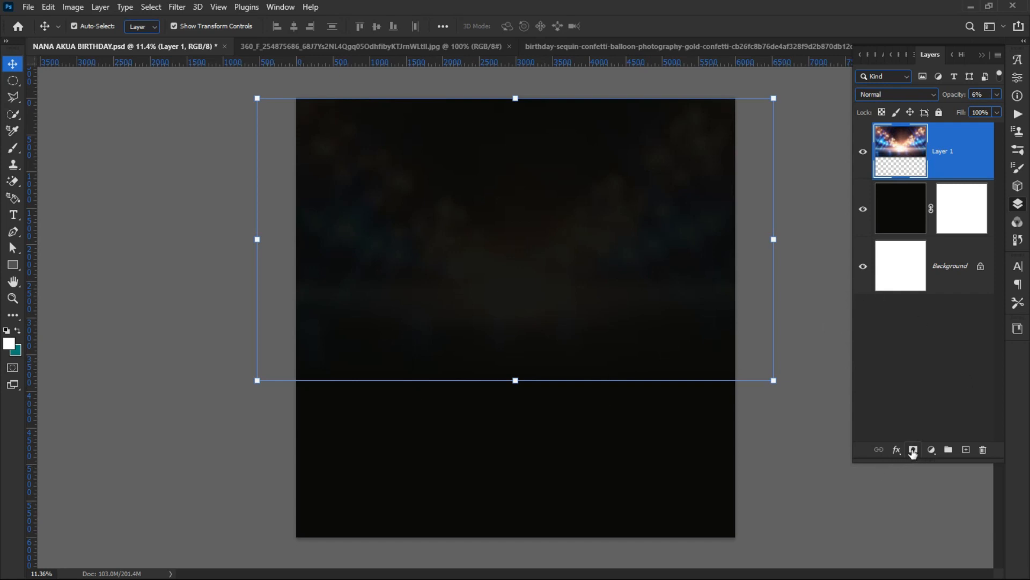
Step: Mask Layer 1 and paint black with a 2000 px brush across the lower canvas
left_click(913, 449)
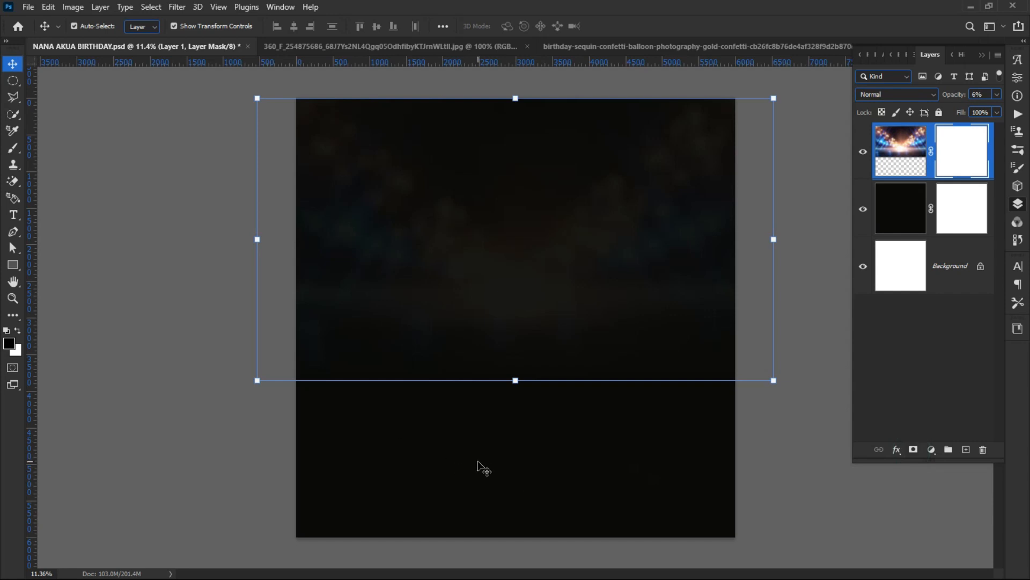
left_click(14, 149)
left_click(59, 149)
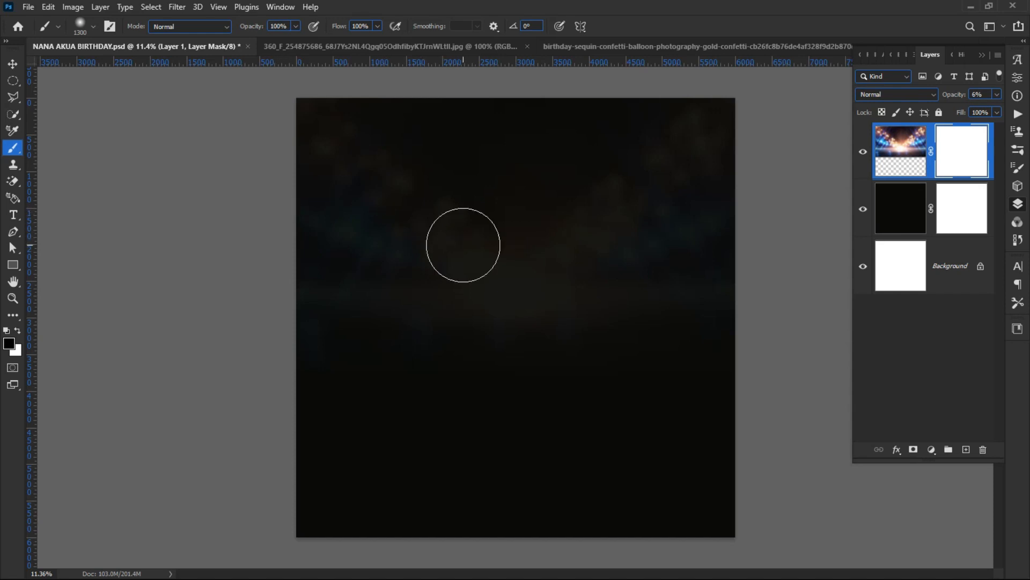
key("bracketright")
key("bracketright")
key("bracketright")
key("bracketright")
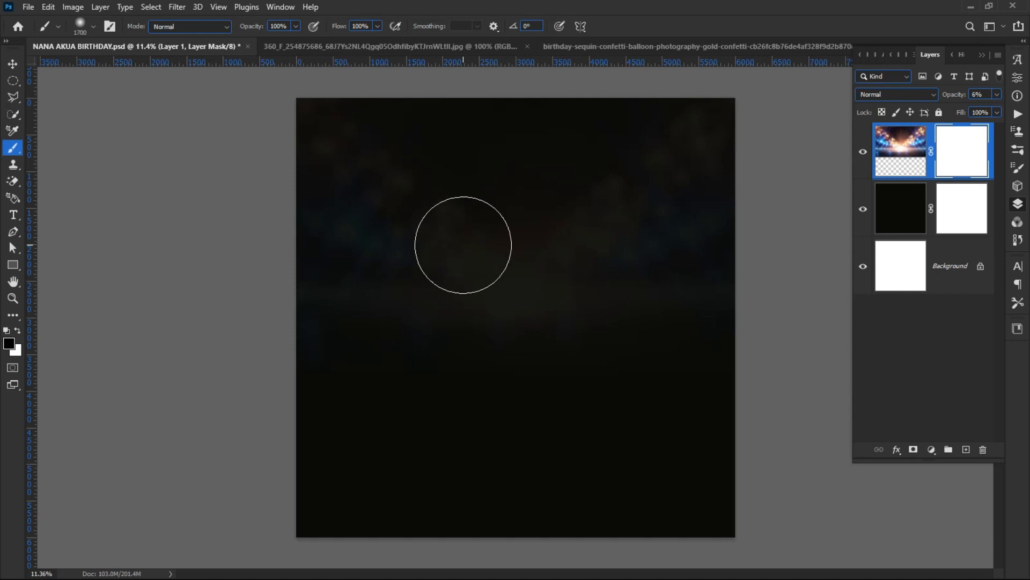
key("bracketright")
key("bracketright")
key("bracketright")
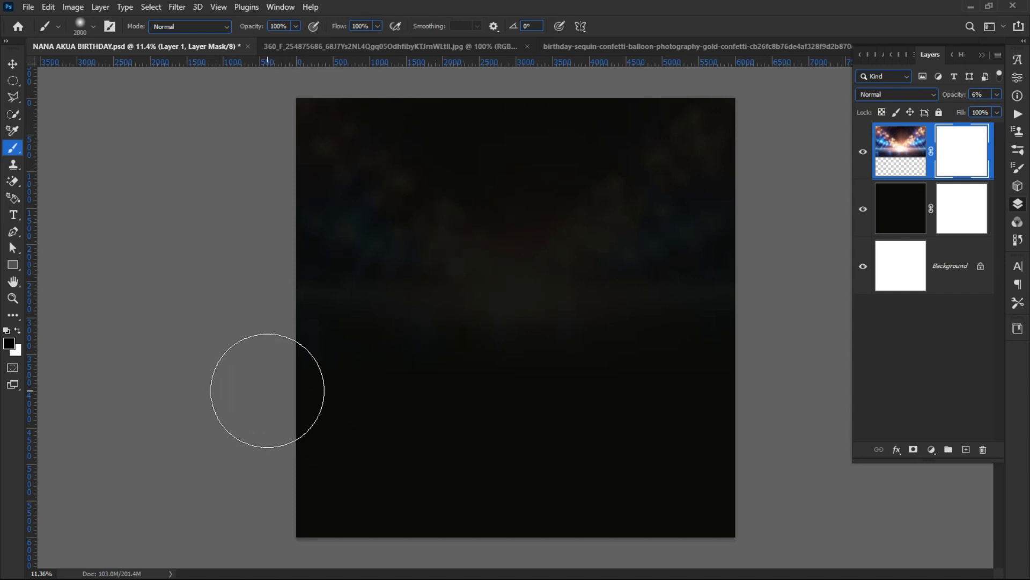
mouse_move(778, 402)
left_mouse_down()
mouse_move(744, 425)
mouse_move(270, 439)
mouse_move(124, 416)
left_mouse_up()
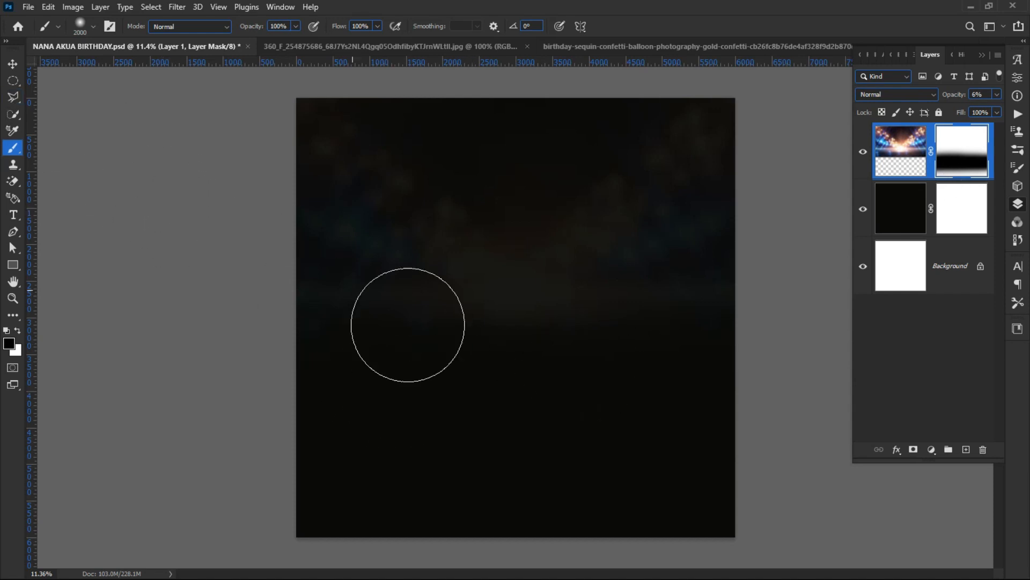
left_click(539, 389)
left_click(499, 383)
left_click(427, 388)
left_click(357, 383)
left_click(583, 377)
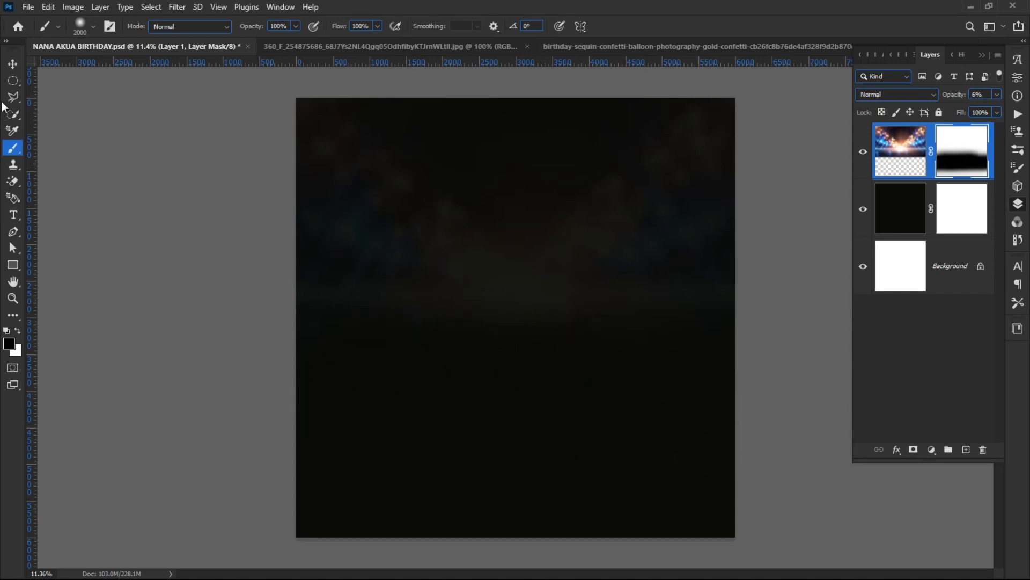
left_click(11, 65)
left_click(173, 284)
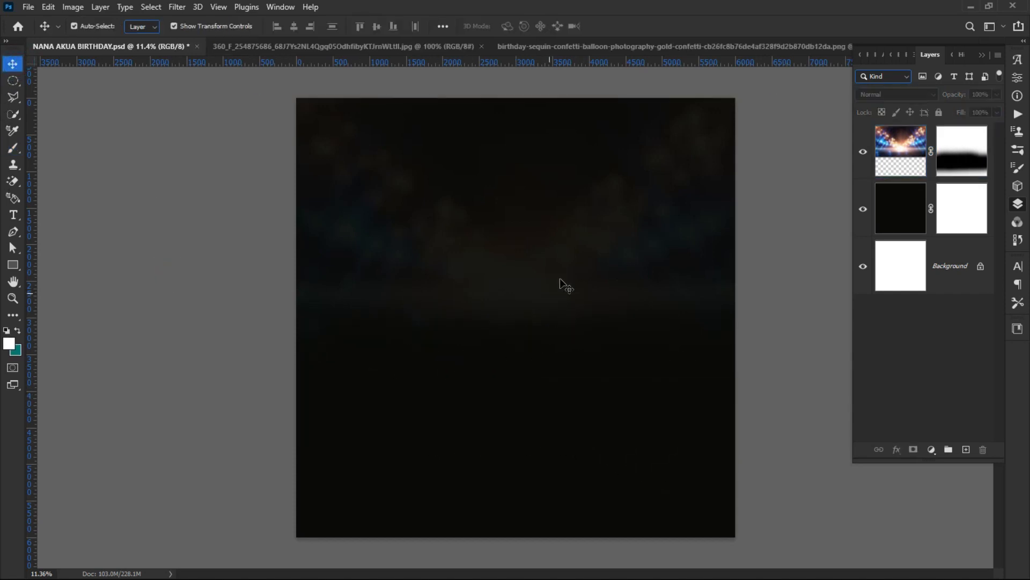
Step: Lock Layer 1 and close the stage-lights source photo
left_click(983, 166)
left_click(939, 112)
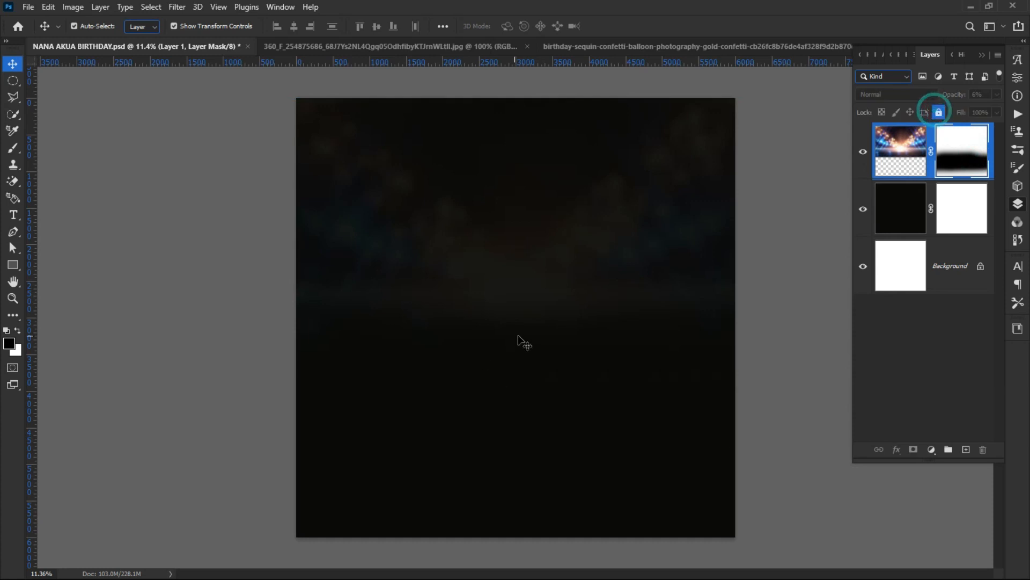
left_click(385, 41)
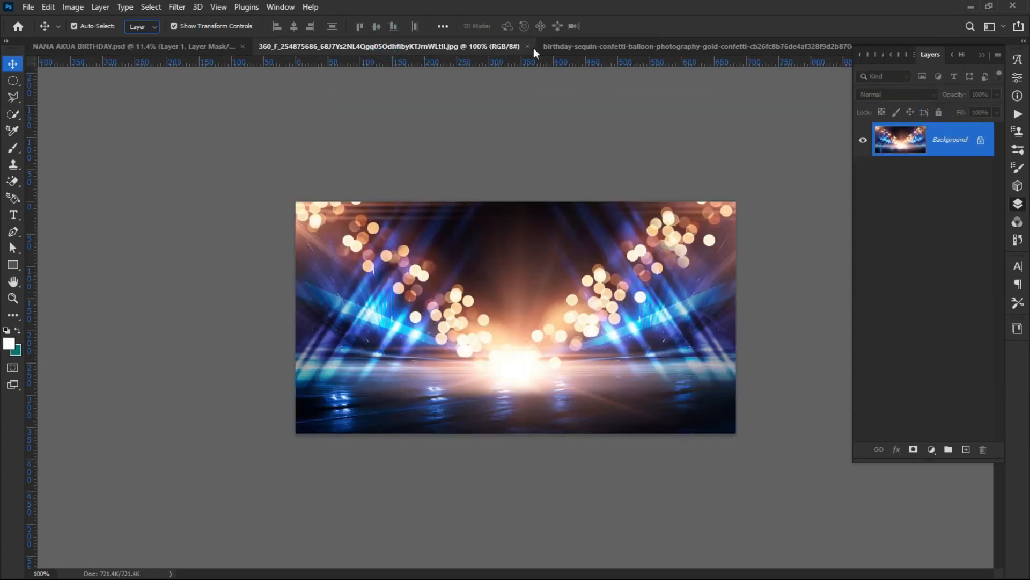
left_click(528, 46)
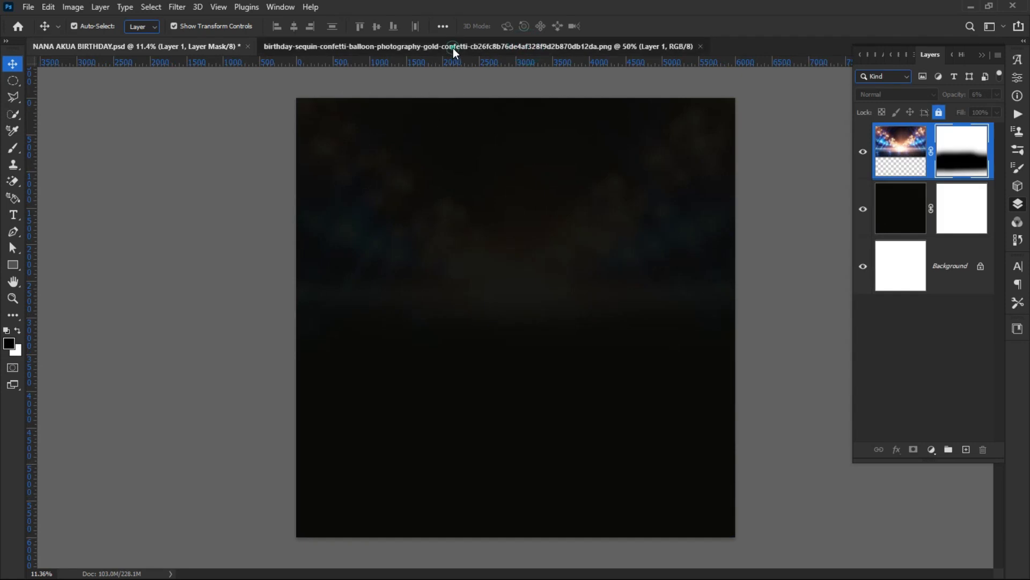
Step: Bring the gold confetti into the flyer as Layer 2, scaled to 532.65% and centred
left_click(453, 48)
left_click_drag(470, 213, 460, 268)
left_click_drag(501, 232, 836, 161)
left_click_drag(407, 320, 250, 476)
left_click_drag(332, 427, 383, 481)
left_click_drag(562, 231, 556, 235)
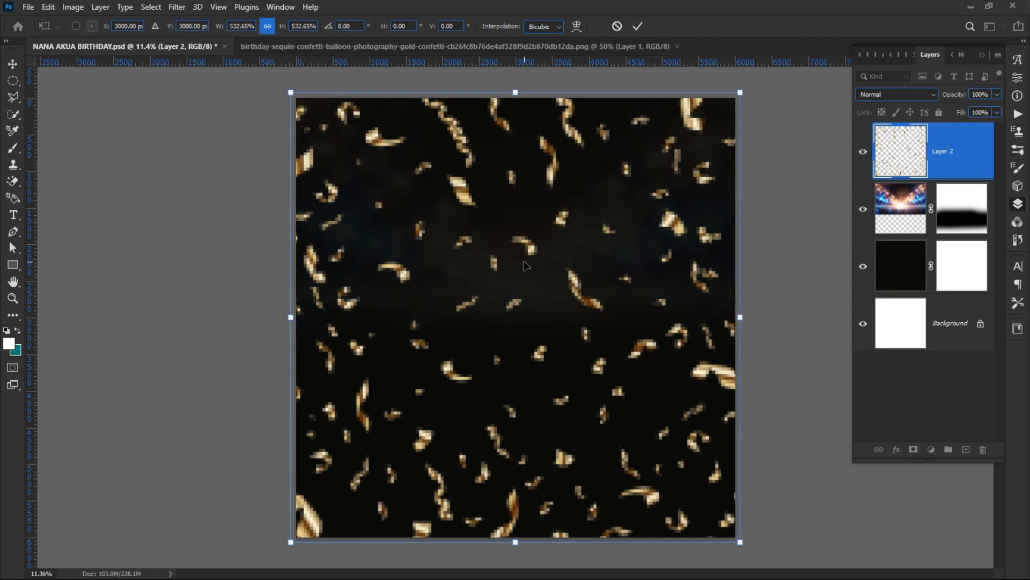
left_click(636, 25)
left_click(238, 360)
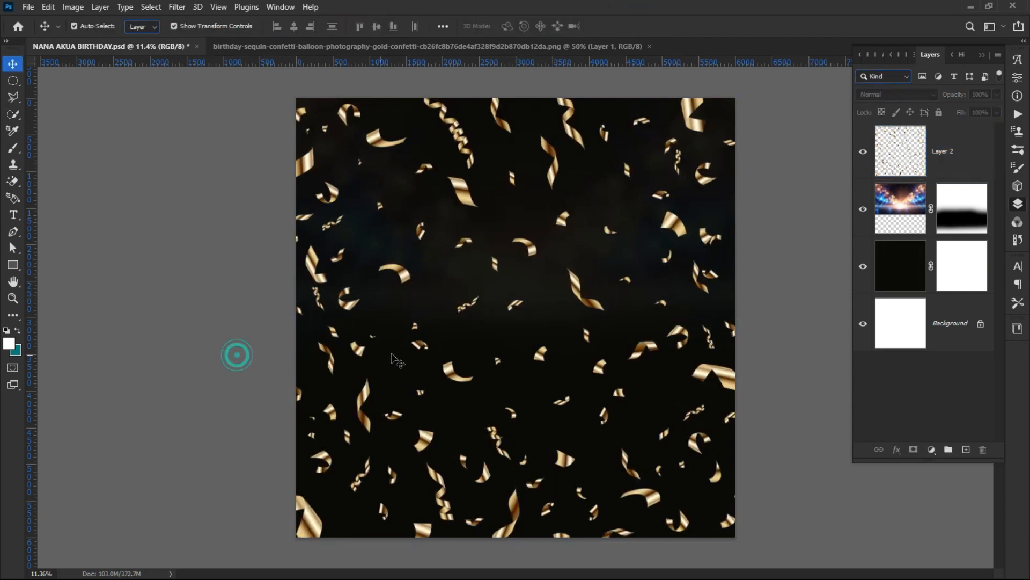
Step: Mask confetti Layer 2 and brush out its lower part so it fades downward
left_click(456, 378)
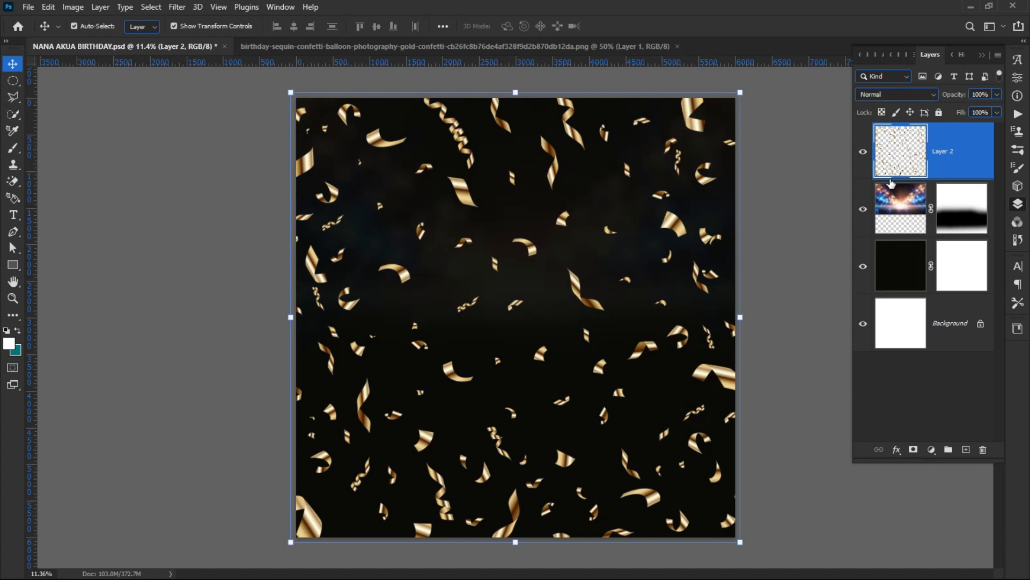
left_click(912, 449)
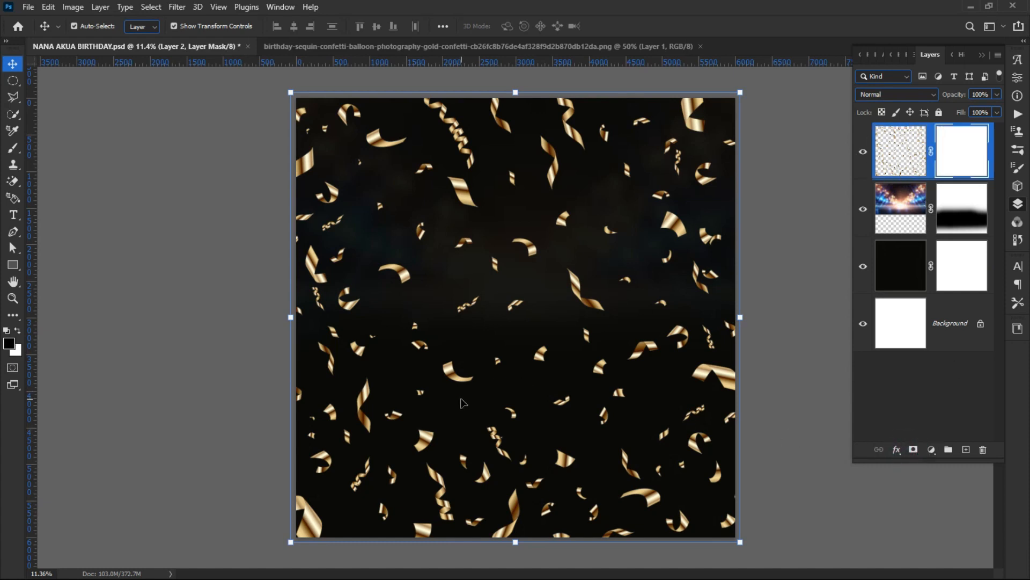
key("b")
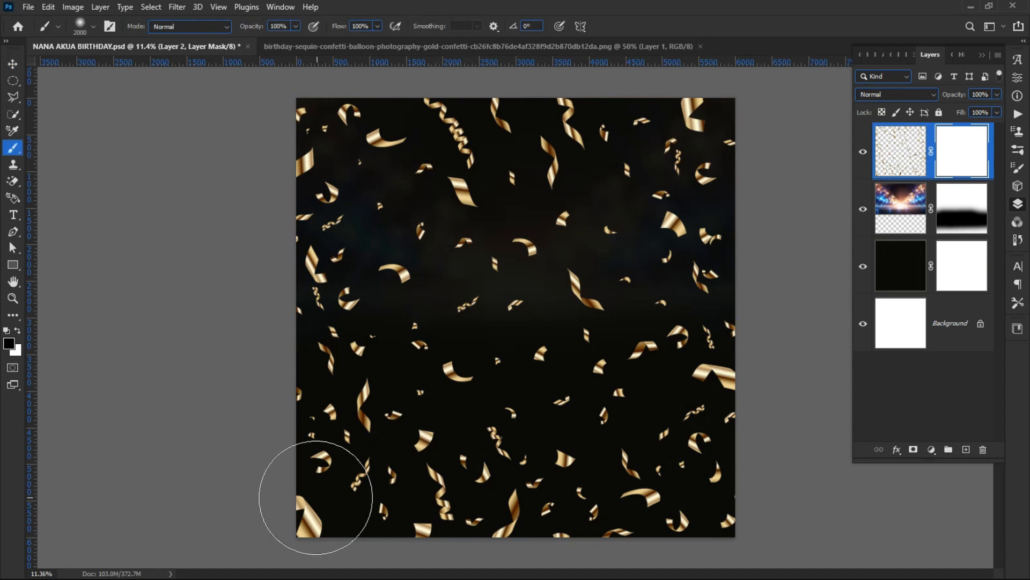
mouse_move(271, 490)
left_mouse_down()
mouse_move(803, 527)
mouse_move(184, 501)
mouse_move(366, 458)
mouse_move(757, 458)
mouse_move(398, 428)
mouse_move(274, 395)
mouse_move(750, 407)
mouse_move(641, 386)
mouse_move(483, 384)
mouse_move(308, 345)
left_mouse_up()
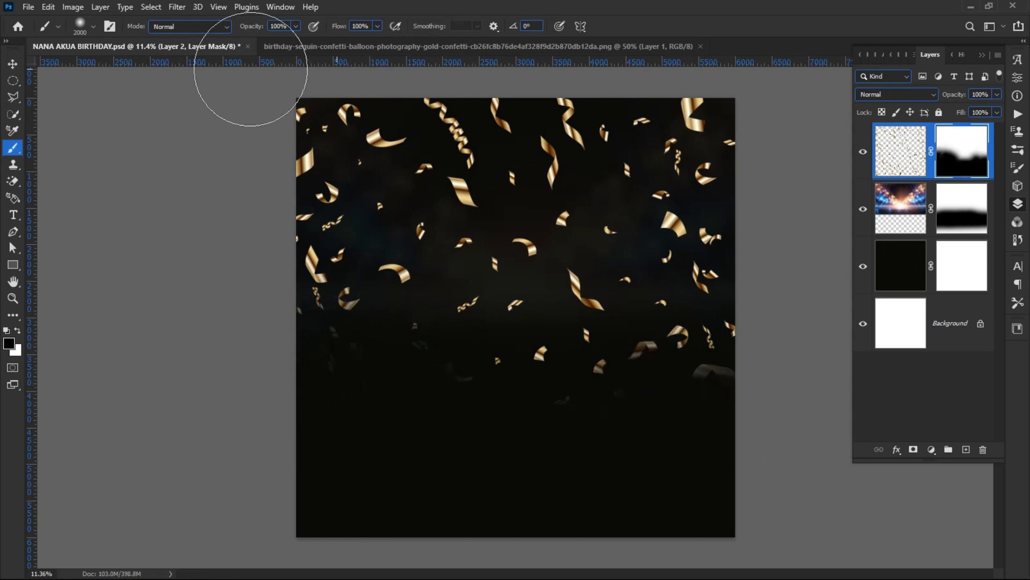
left_click(13, 63)
left_click(109, 207)
left_click(411, 214)
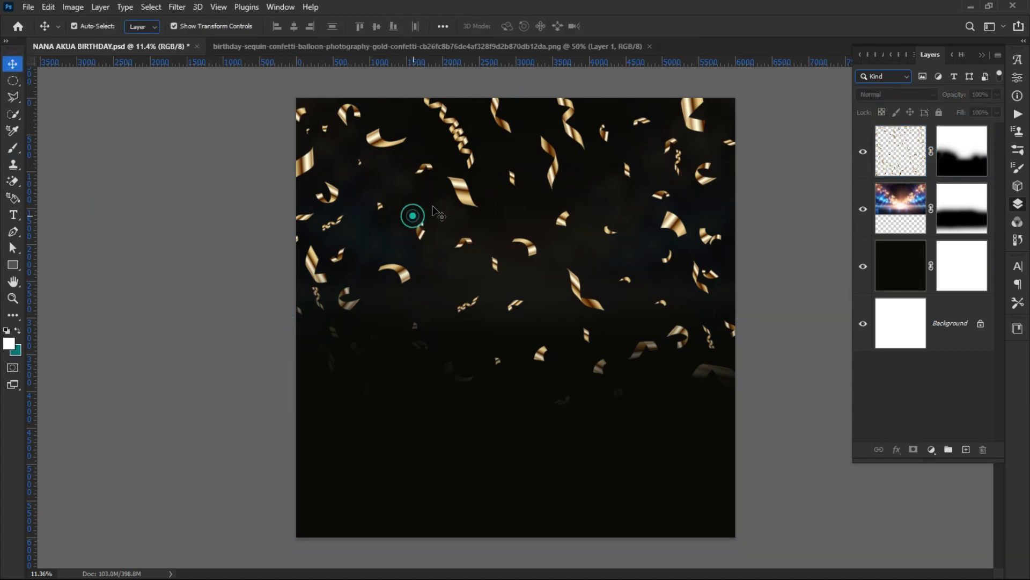
left_click(462, 191)
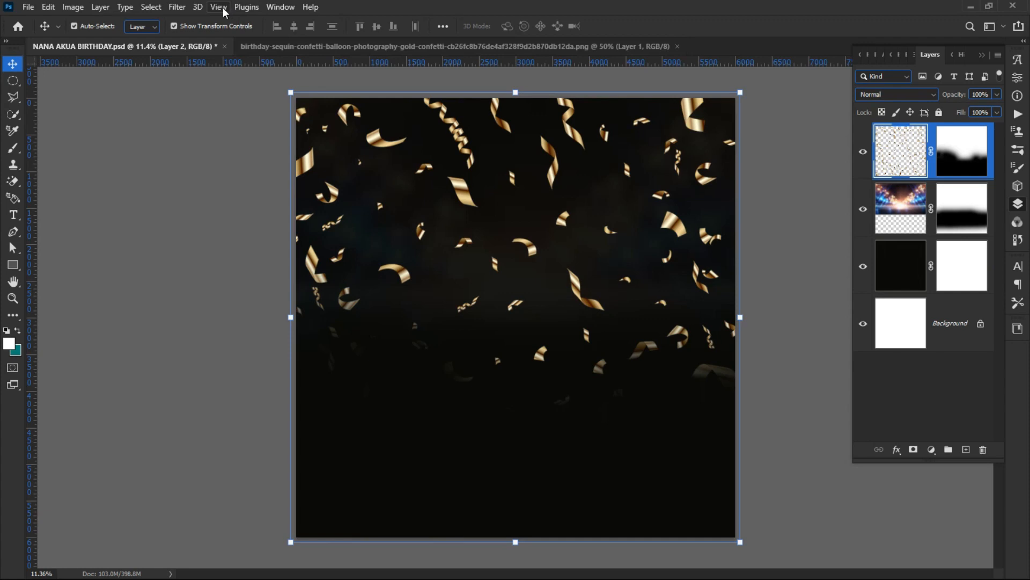
Step: Blur confetti Layer 2 with a 55.3-pixel Gaussian Blur and begin lowering its opacity
left_click(176, 7)
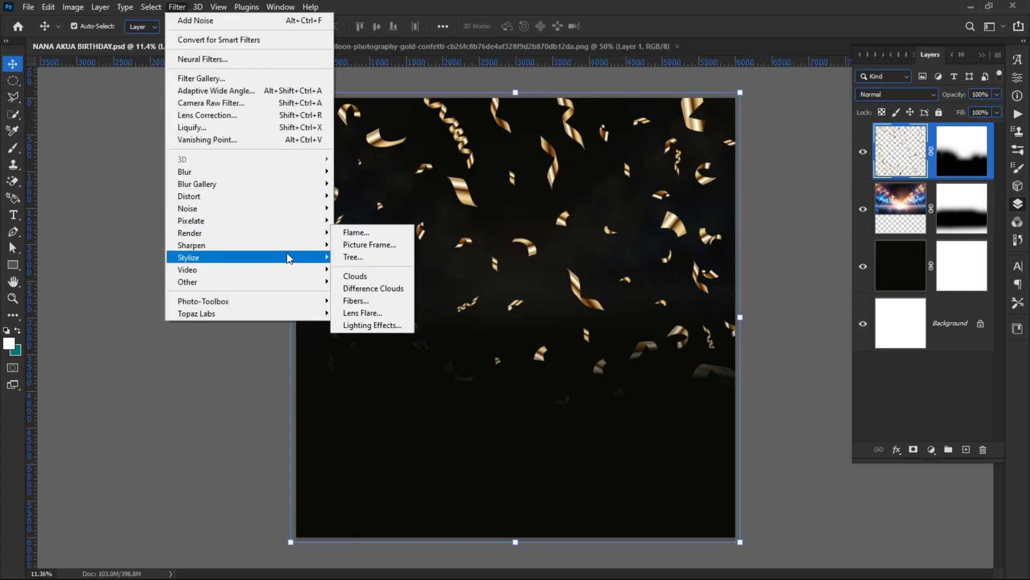
mouse_move(268, 172)
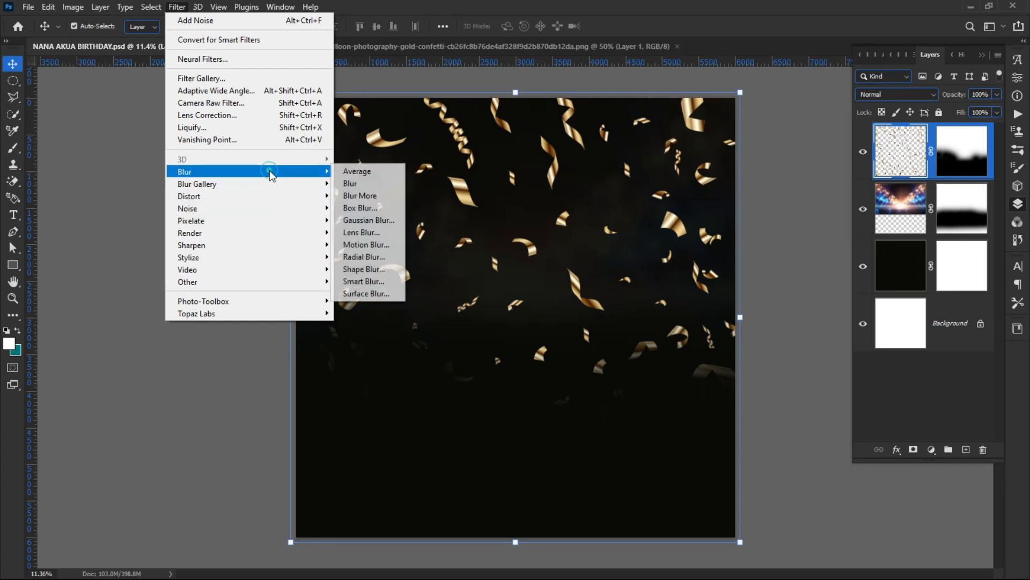
left_click(368, 220)
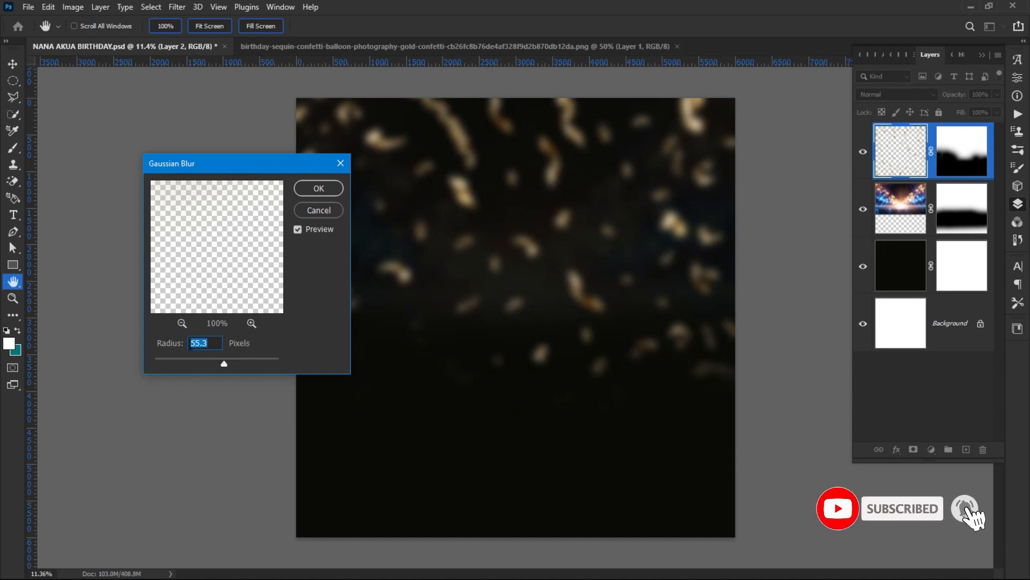
left_click(318, 188)
key("v")
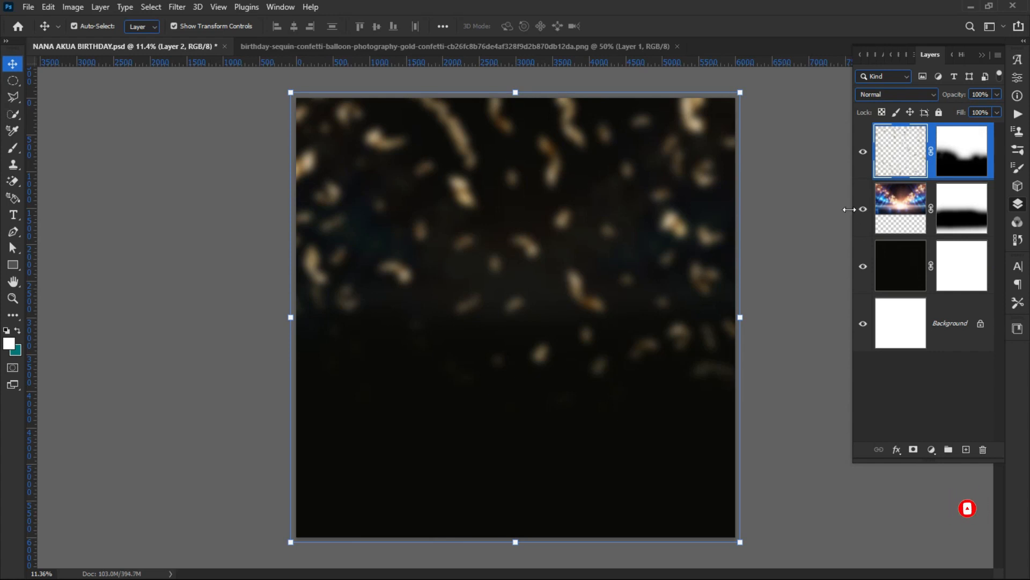
left_click(861, 209)
left_click(862, 209)
left_click_drag(951, 94, 904, 100)
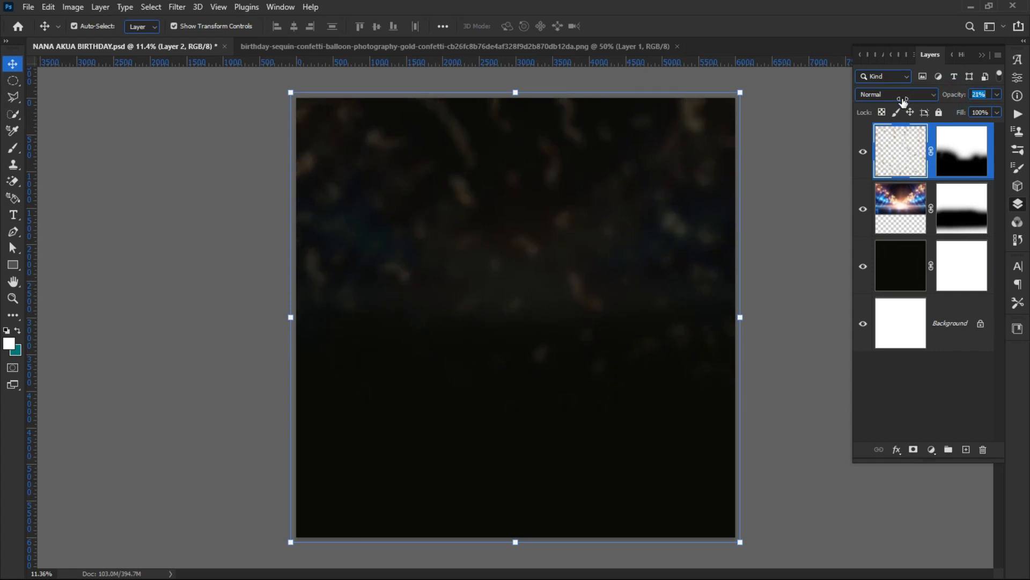
Step: Set the confetti to 20% opacity, shift it higher, and lock the layer
left_click_drag(902, 102, 902, 101)
left_click_drag(531, 250, 549, 185)
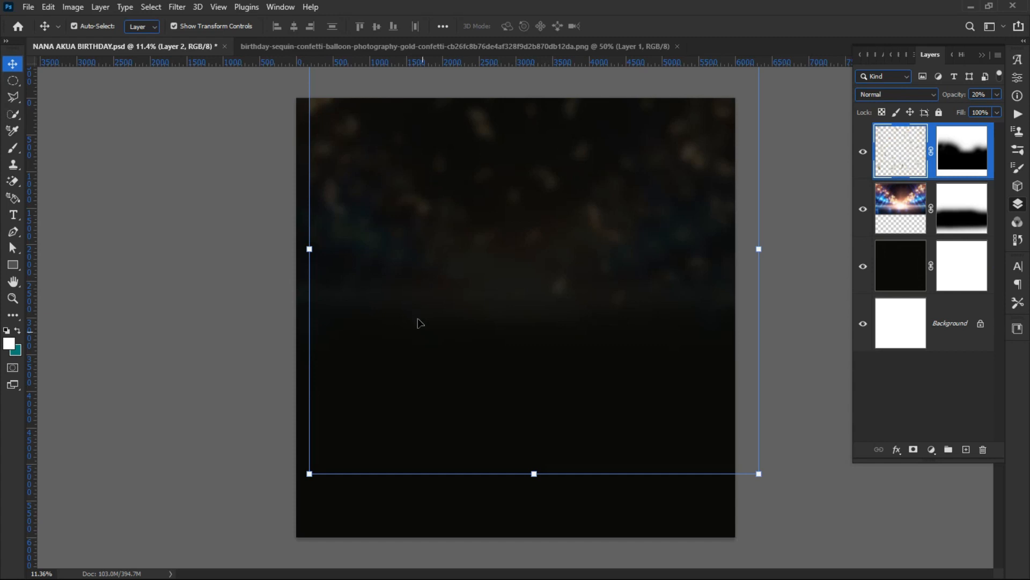
left_click(309, 248)
left_click_drag(453, 276, 430, 271)
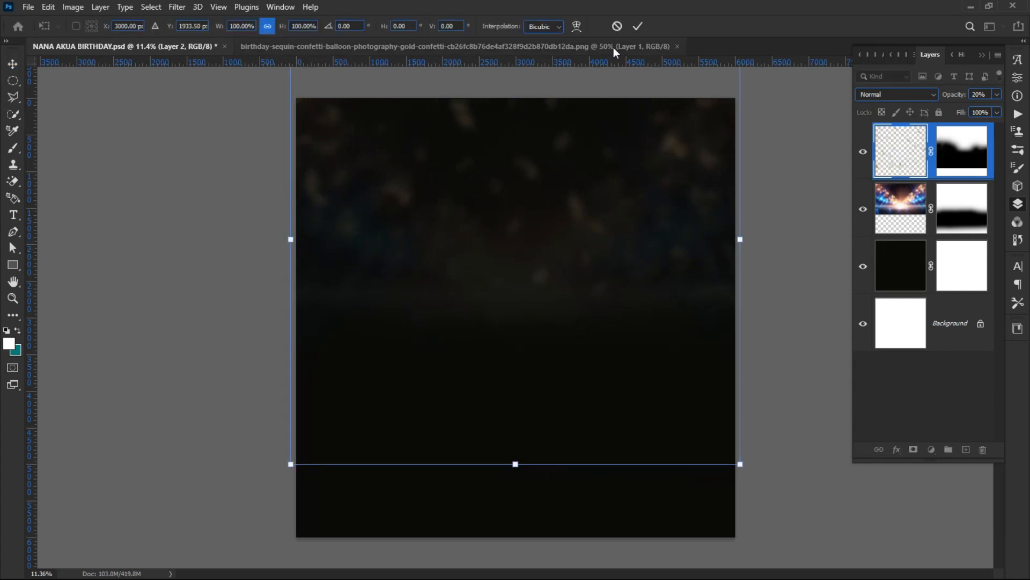
left_click(632, 28)
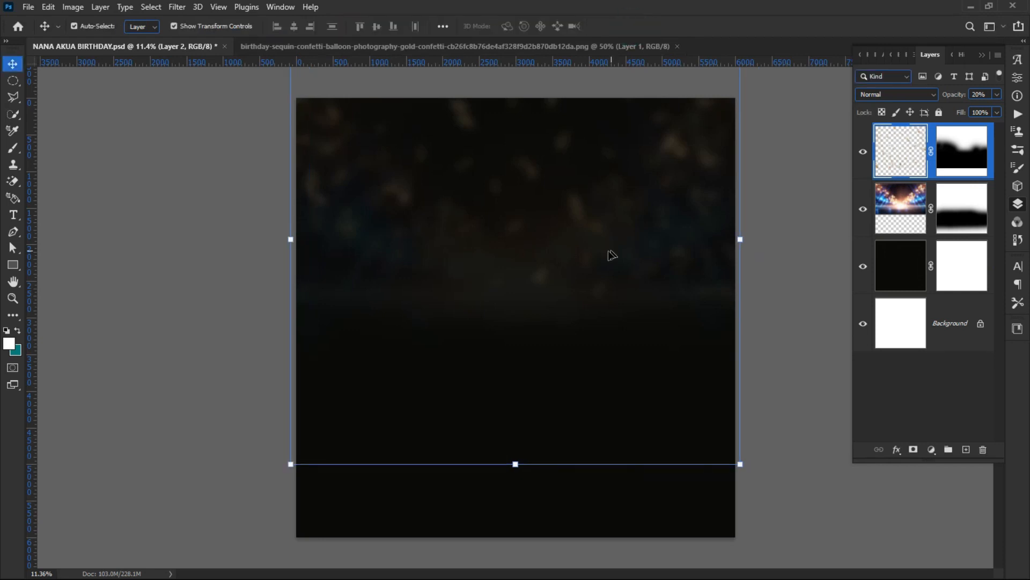
left_click(939, 112)
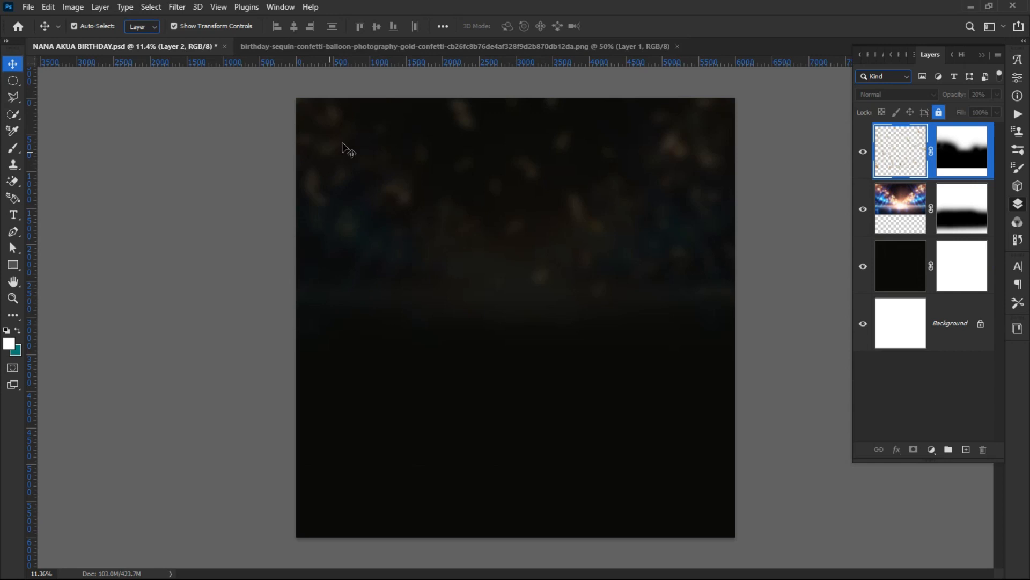
Step: Close the separate confetti PNG document
left_click(485, 47)
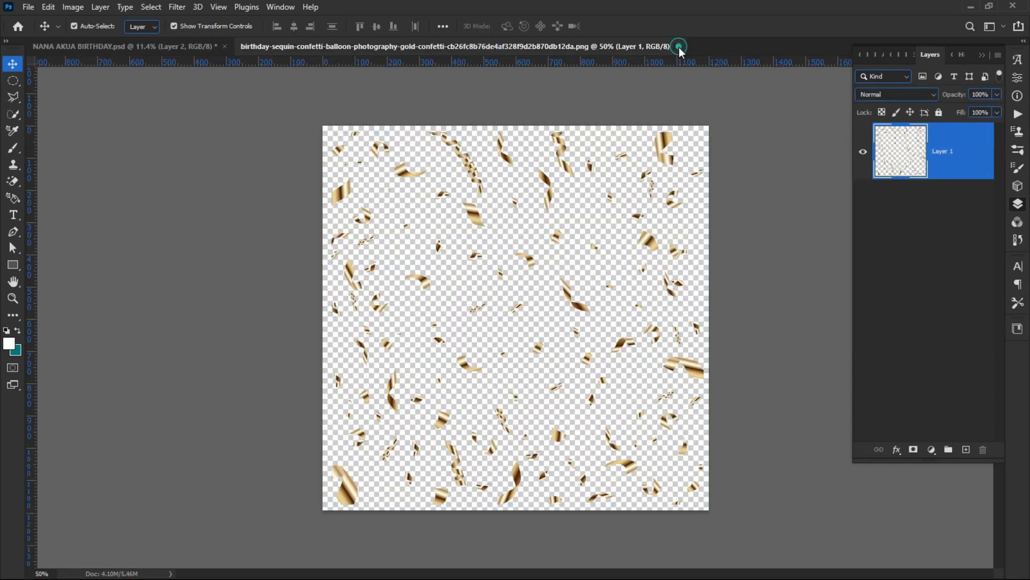
left_click(678, 46)
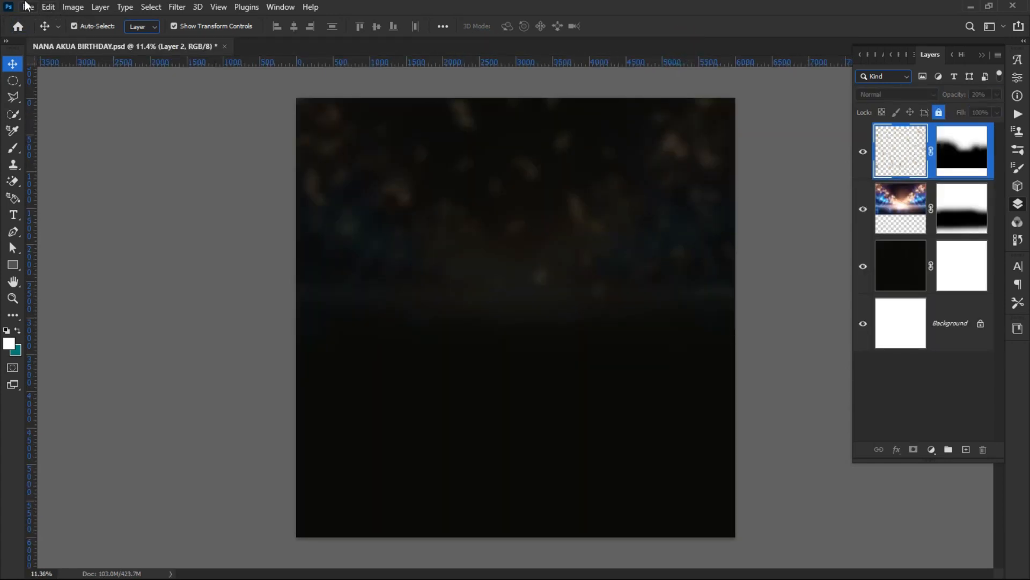
left_click(28, 7)
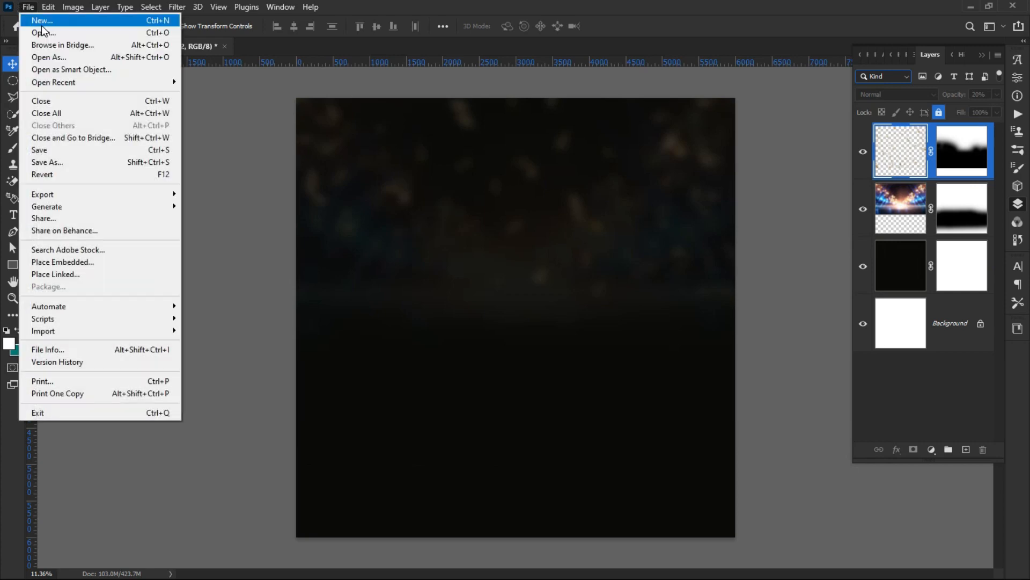
Step: Open IMG-20230131-WA0010 from Pictures > bithday resources
left_click(43, 29)
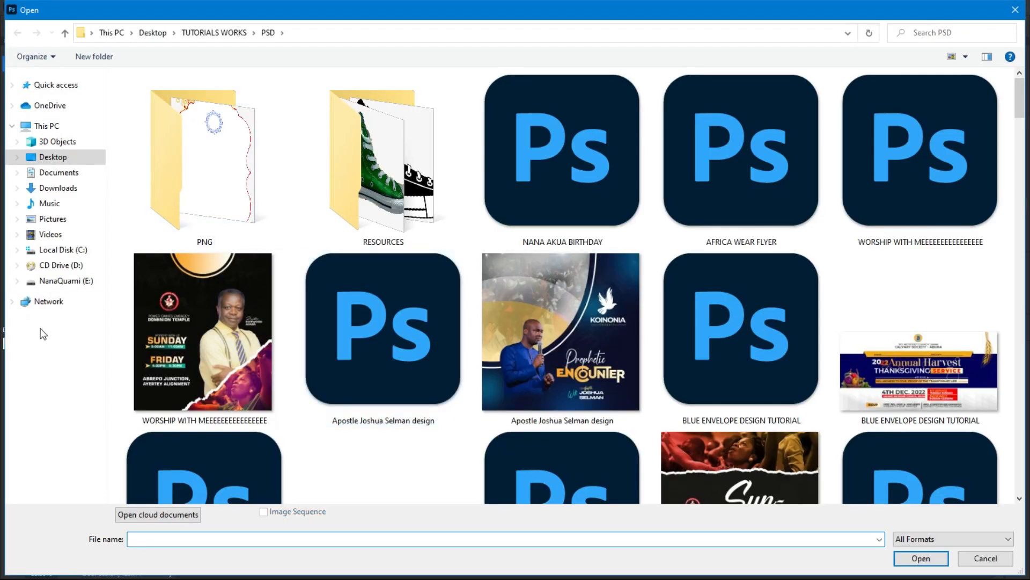
left_click(52, 218)
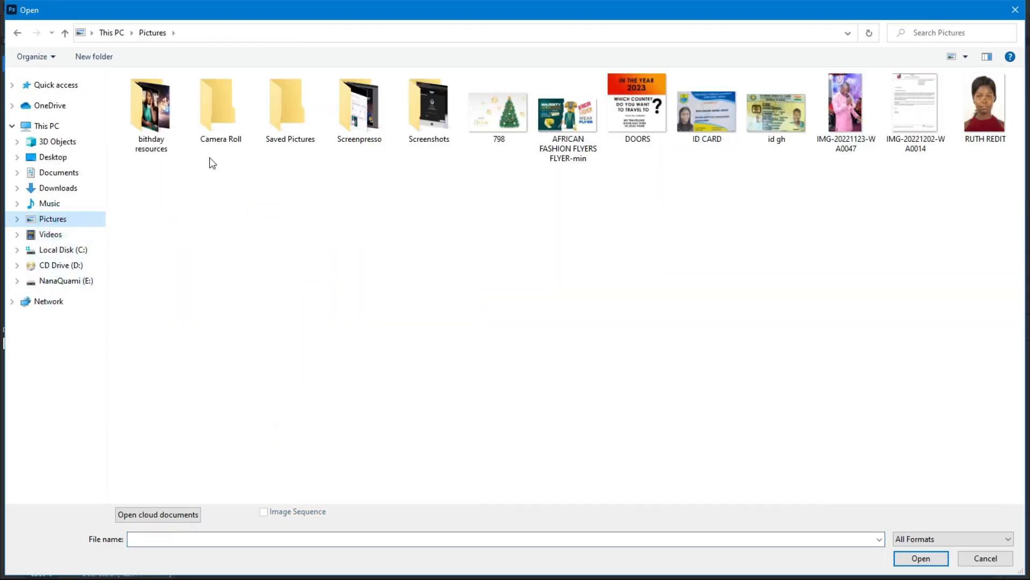
double_click(152, 110)
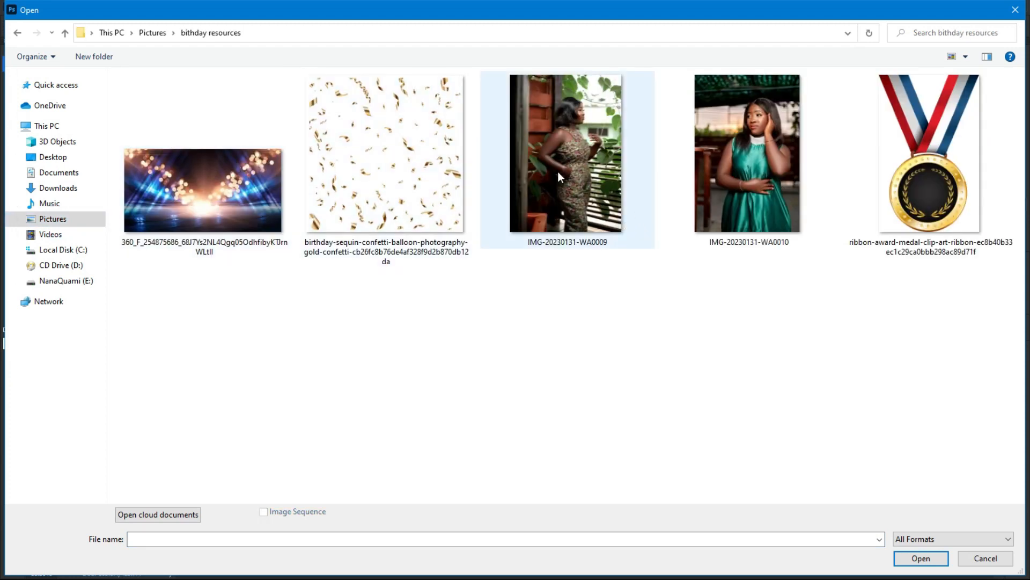
double_click(743, 177)
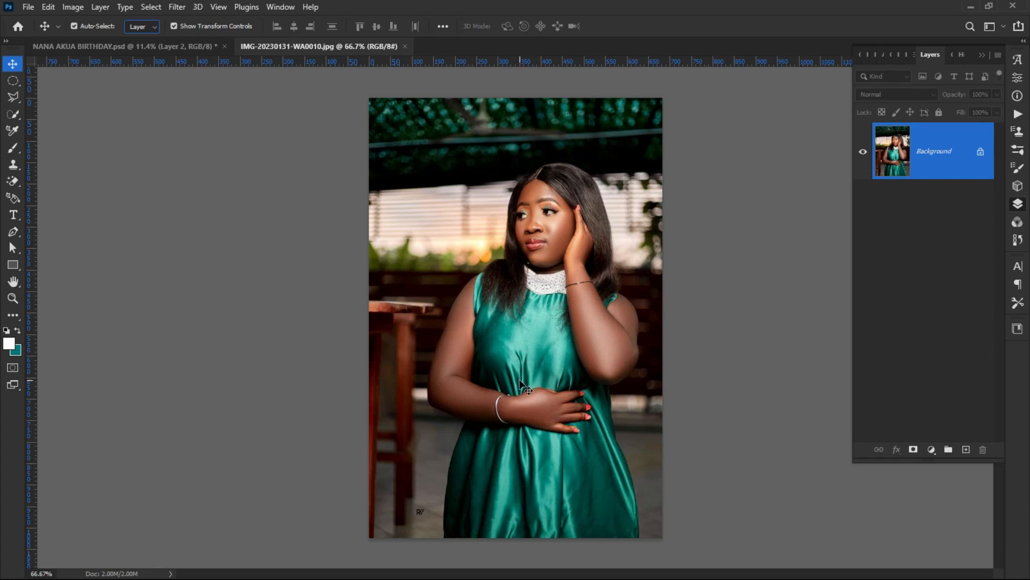
scroll(543, 504, "up", 3)
scroll(536, 499, "down", 3)
scroll(516, 85, "up", 3)
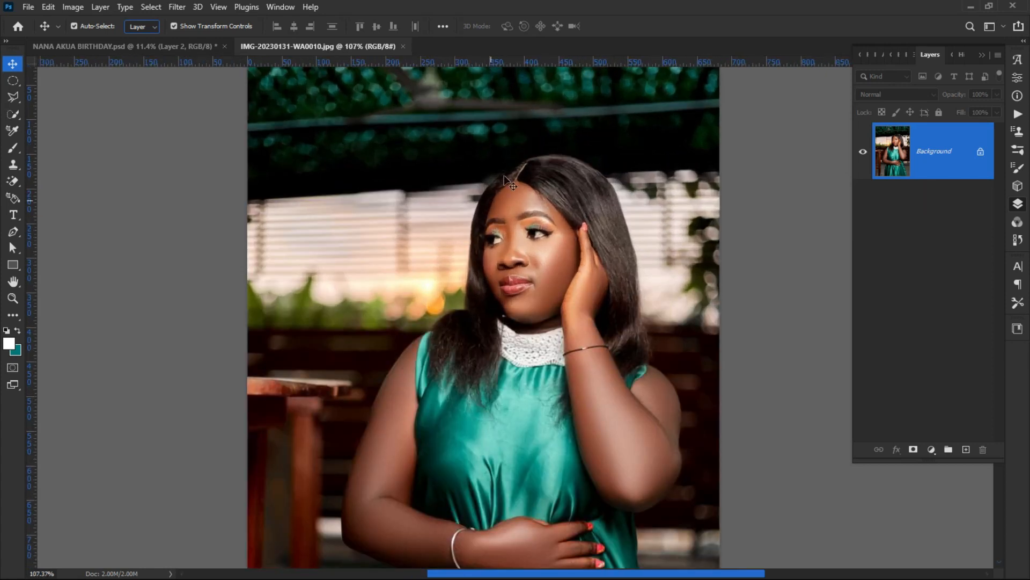
scroll(558, 157, "up", 3)
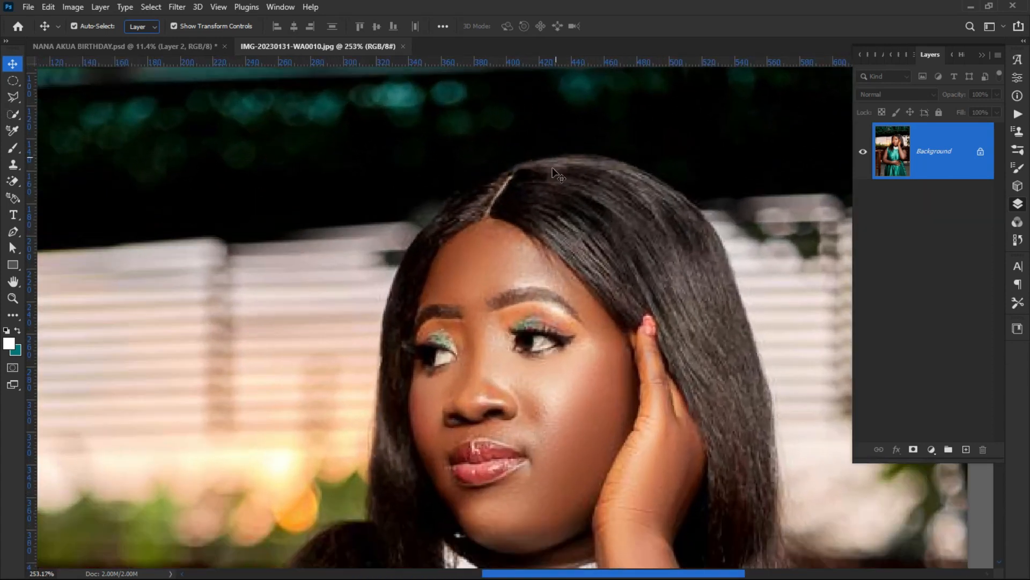
scroll(549, 176, "down", 5)
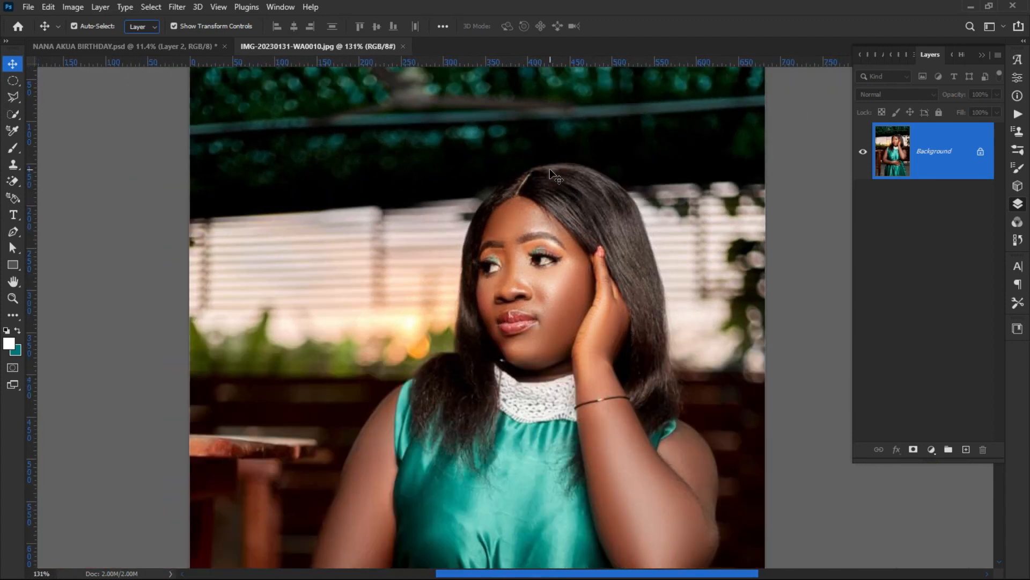
scroll(550, 169, "down", 1)
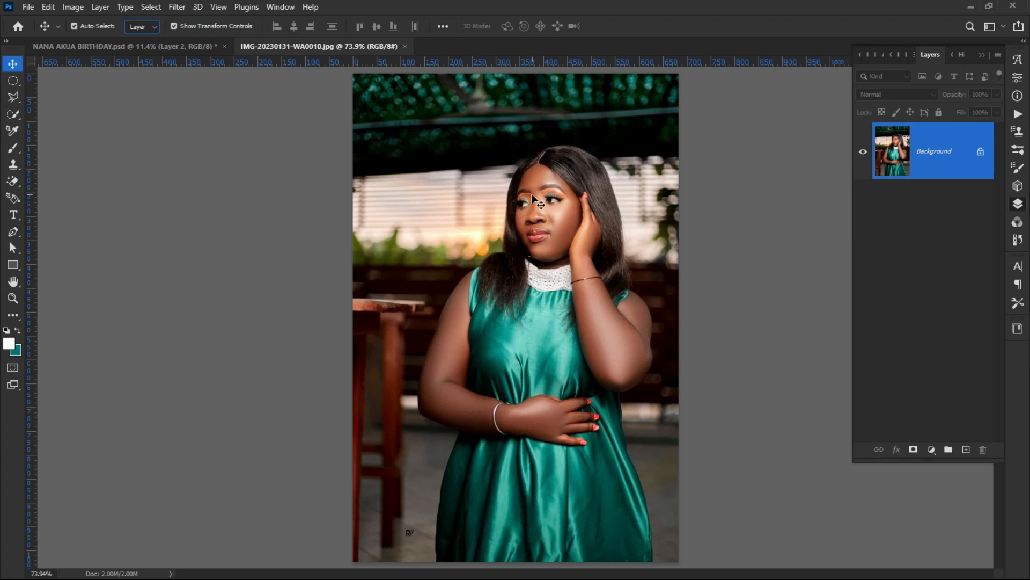
Step: Unlock the photo's Background layer and remove its background with the Remove Background quick action
left_click(979, 153)
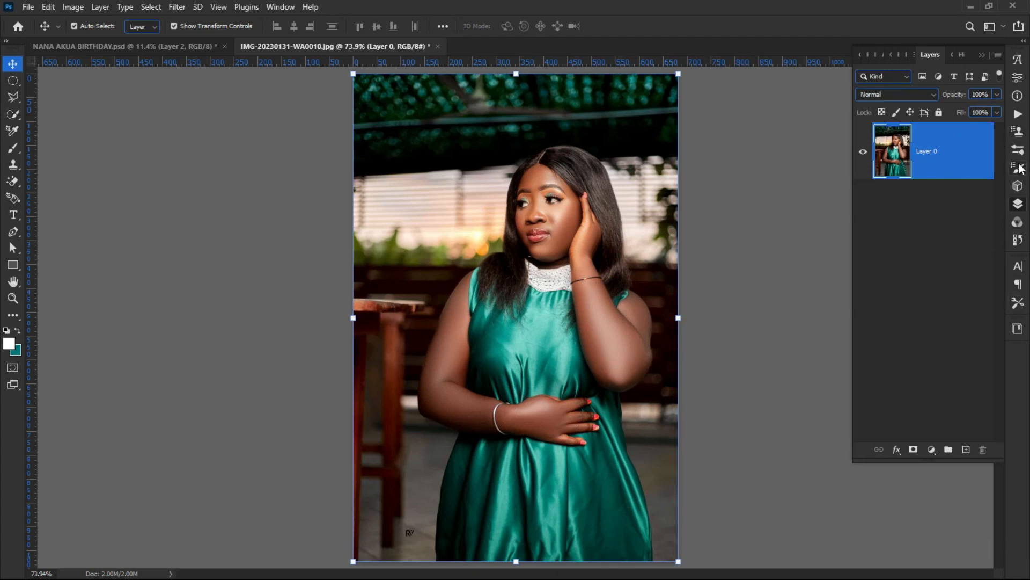
left_click(1018, 185)
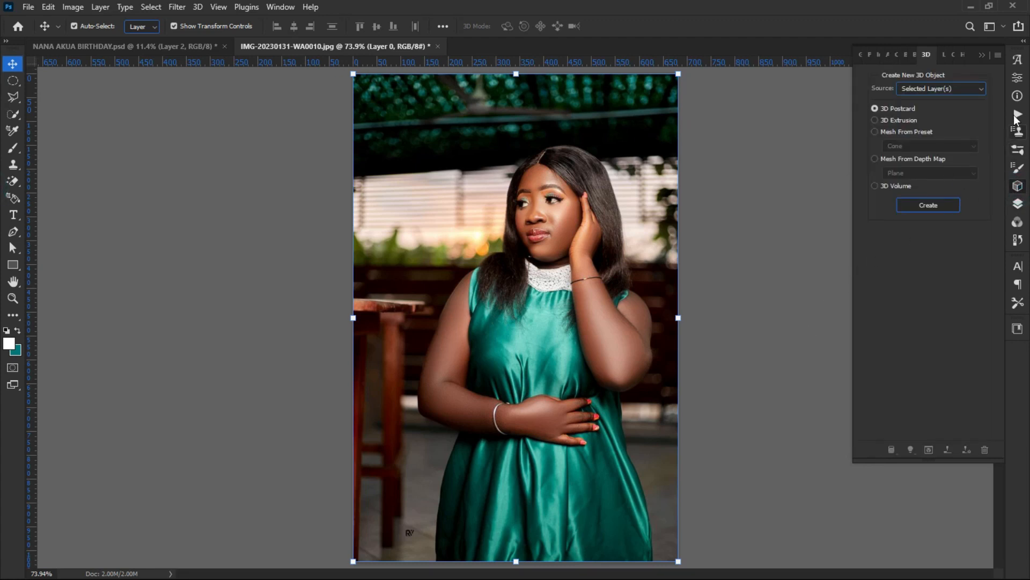
left_click(1018, 113)
left_click(1018, 78)
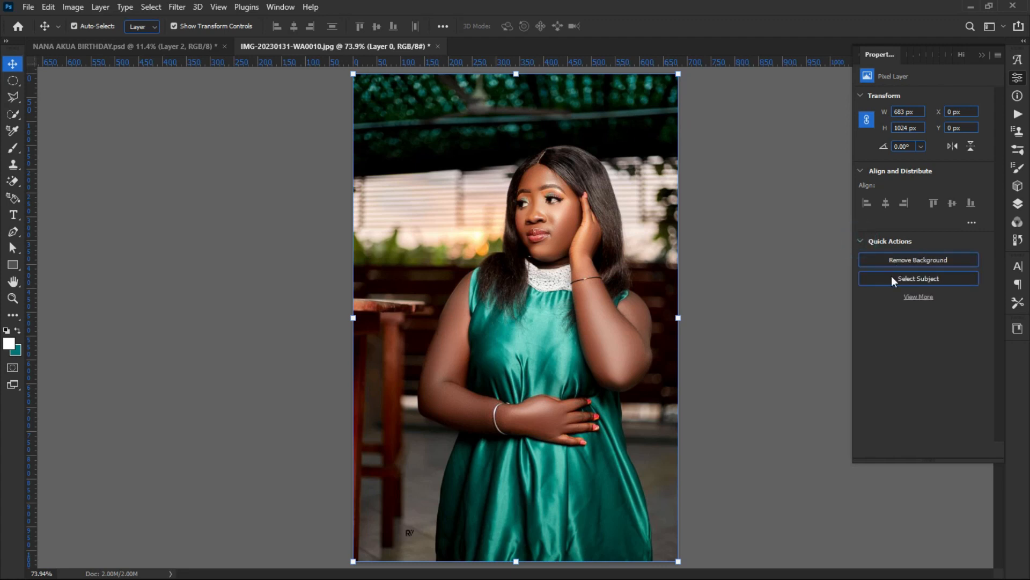
left_click(894, 260)
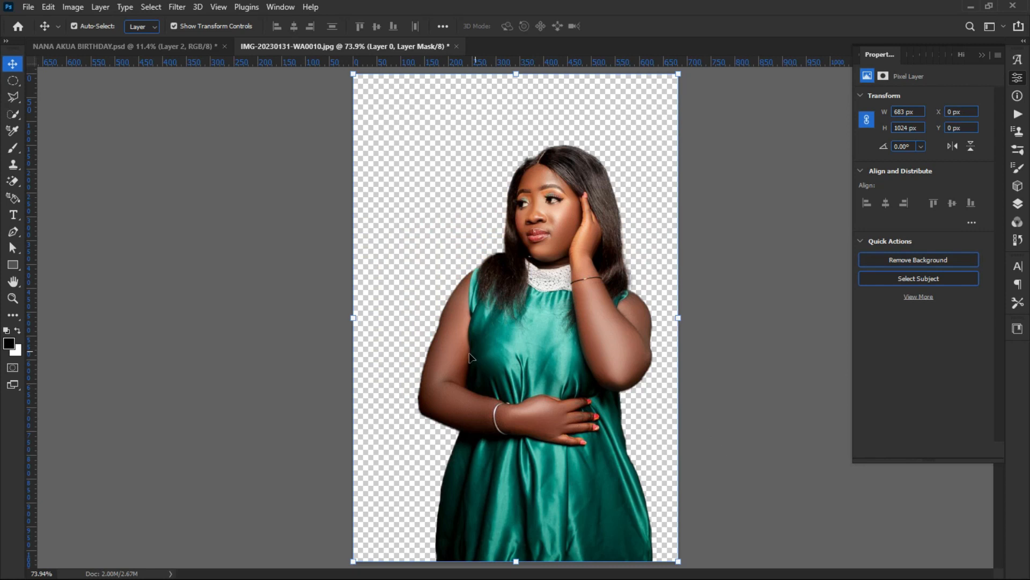
scroll(470, 358, "down", 2)
left_click(281, 347)
scroll(479, 175, "up", 5)
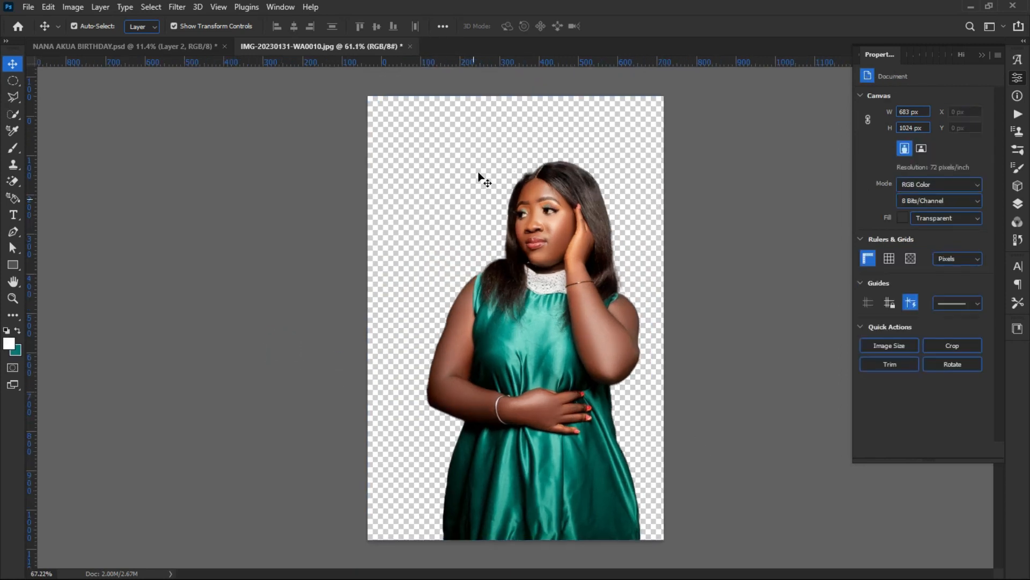
scroll(514, 295, "down", 1)
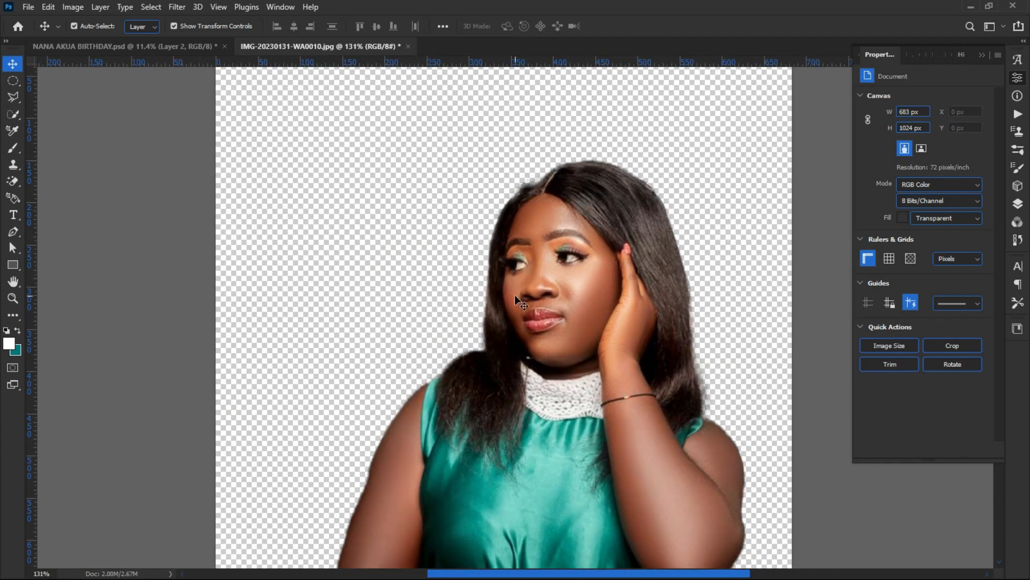
left_click_drag(521, 259, 138, 50)
Step: Enlarge the woman to 456.55% so she reaches the flyer's bottom edge, and commit
left_click_drag(513, 411, 512, 410)
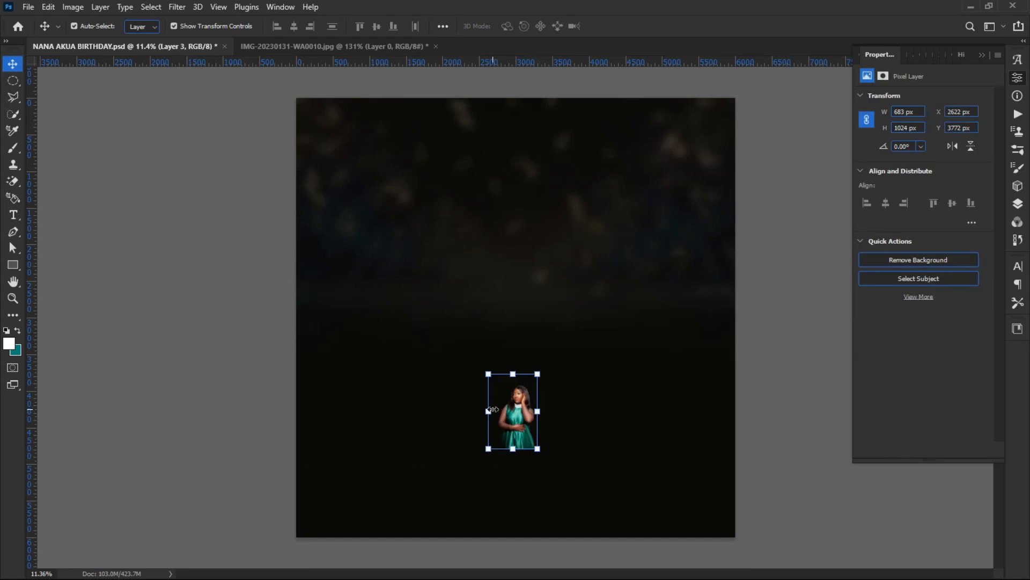
left_click_drag(510, 369, 460, 176)
left_click_drag(517, 306, 498, 323)
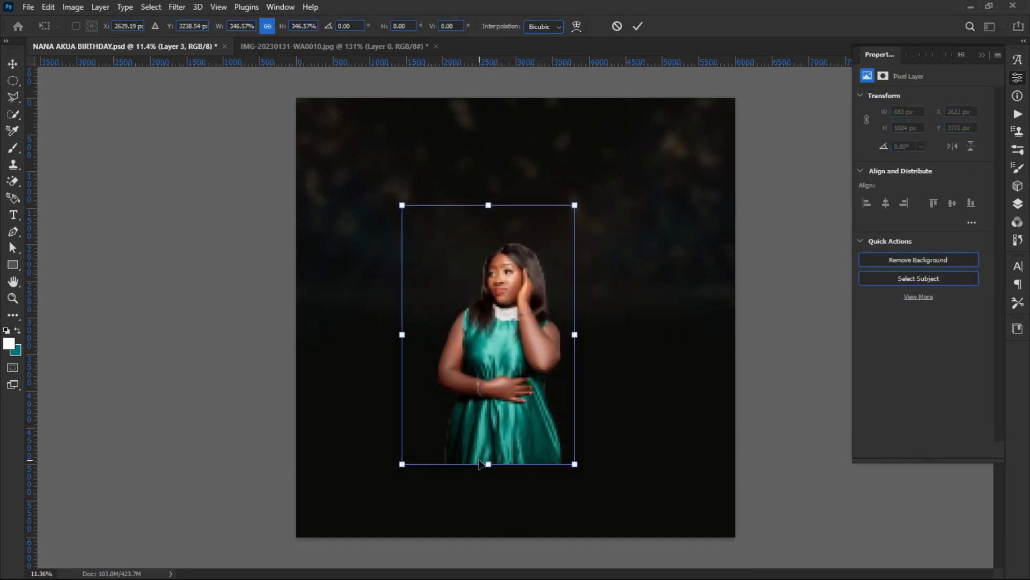
mouse_move(488, 464)
left_mouse_down()
mouse_move(488, 543)
mouse_move(491, 473)
mouse_move(481, 472)
left_mouse_up()
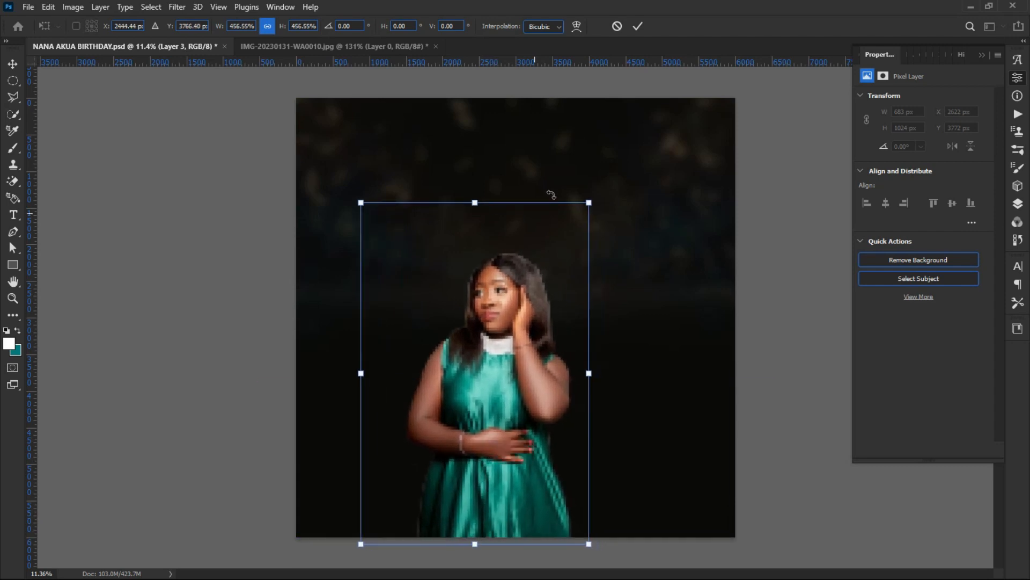
left_click(637, 26)
Step: Nudge the woman slightly left and down, then bring the WA0010 photo back on screen
left_click(138, 292)
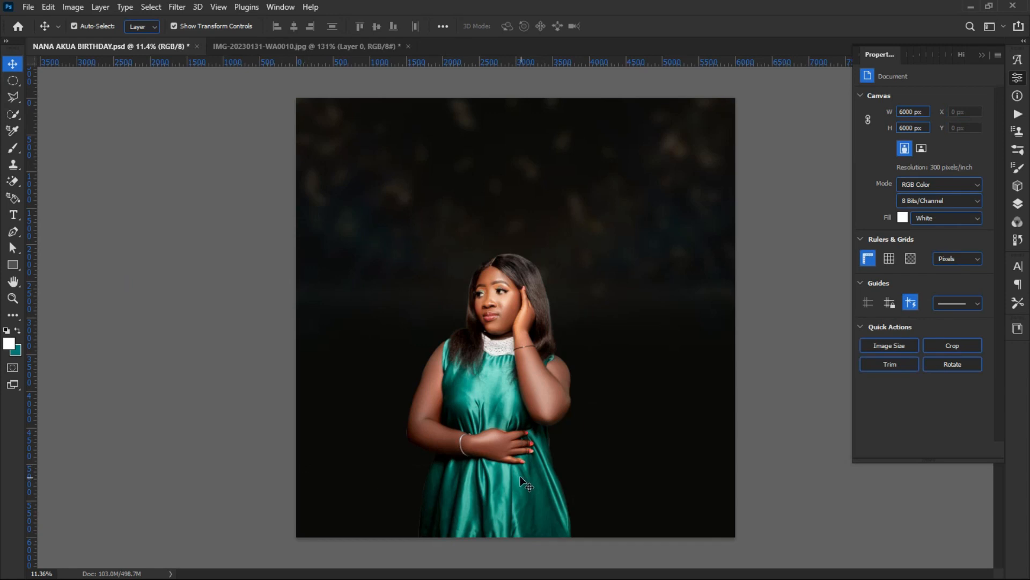
left_click_drag(490, 457, 462, 452)
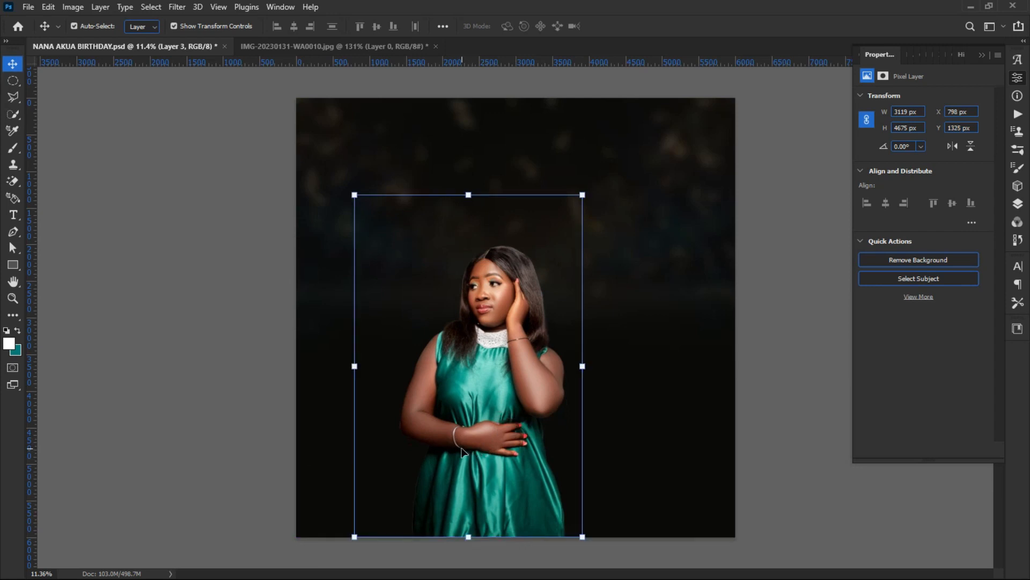
left_click(194, 337)
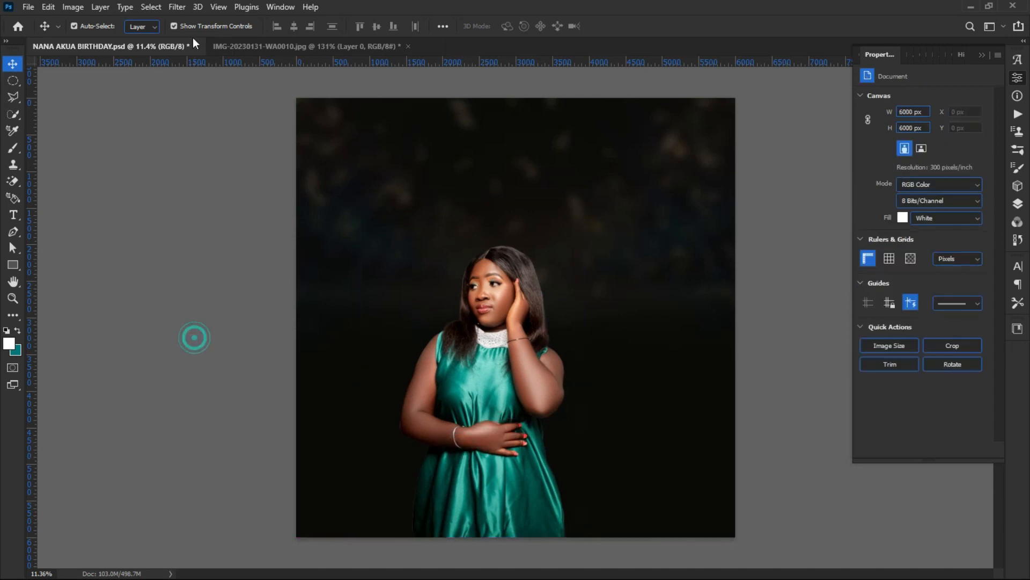
left_click(256, 45)
Step: Undo the background removal on the WA0010 photo and reopen the Properties panel
scroll(408, 253, "down", 3)
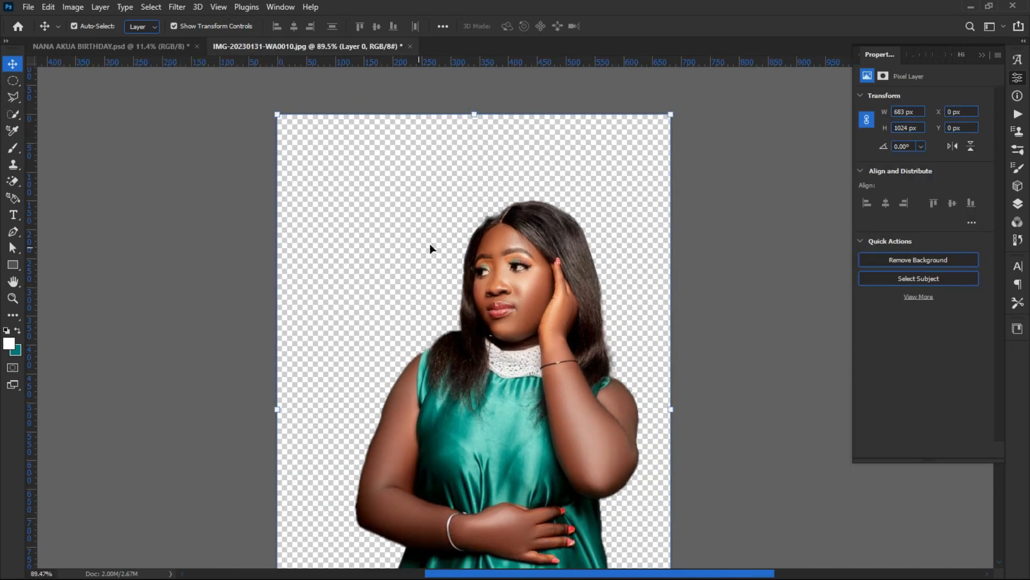
scroll(431, 248, "down", 2)
key("ctrl+z")
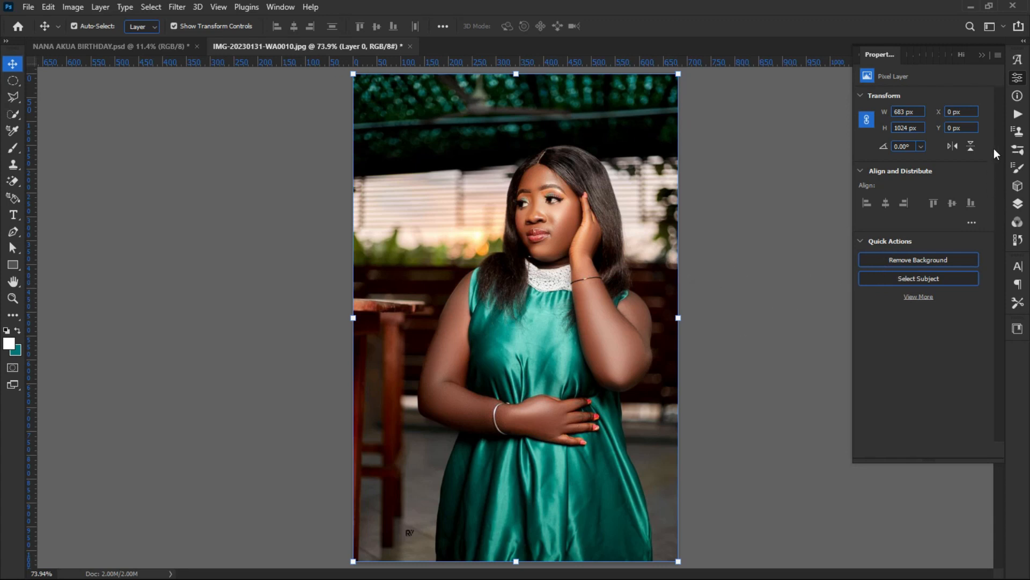
left_click(1016, 79)
left_click(1016, 80)
Step: Apply Remove Background again to create a fresh mask around the woman
scroll(884, 251, "down", 2)
scroll(770, 328, "up", 2)
left_click(920, 262)
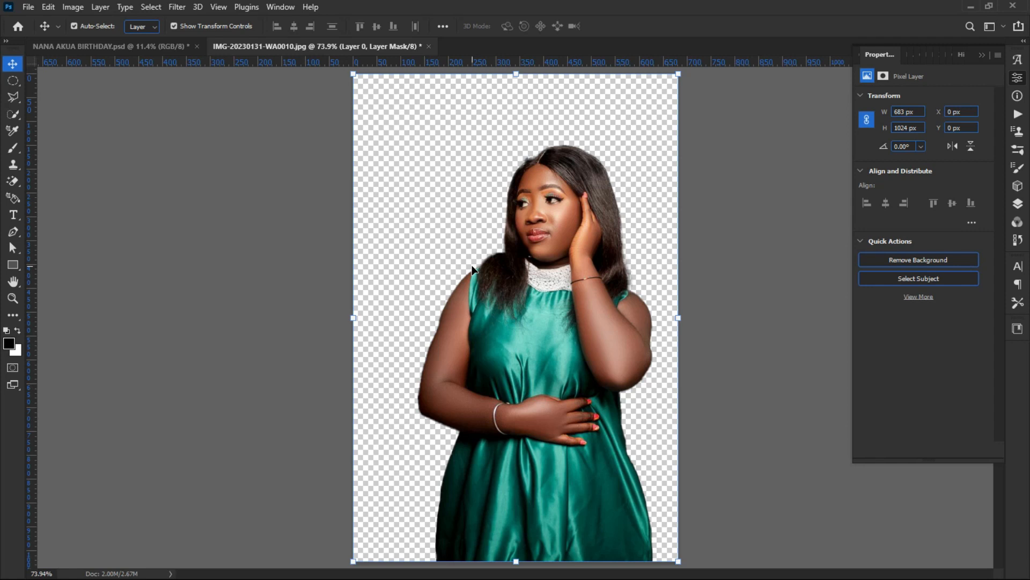
left_click(191, 228)
scroll(488, 289, "down", 1)
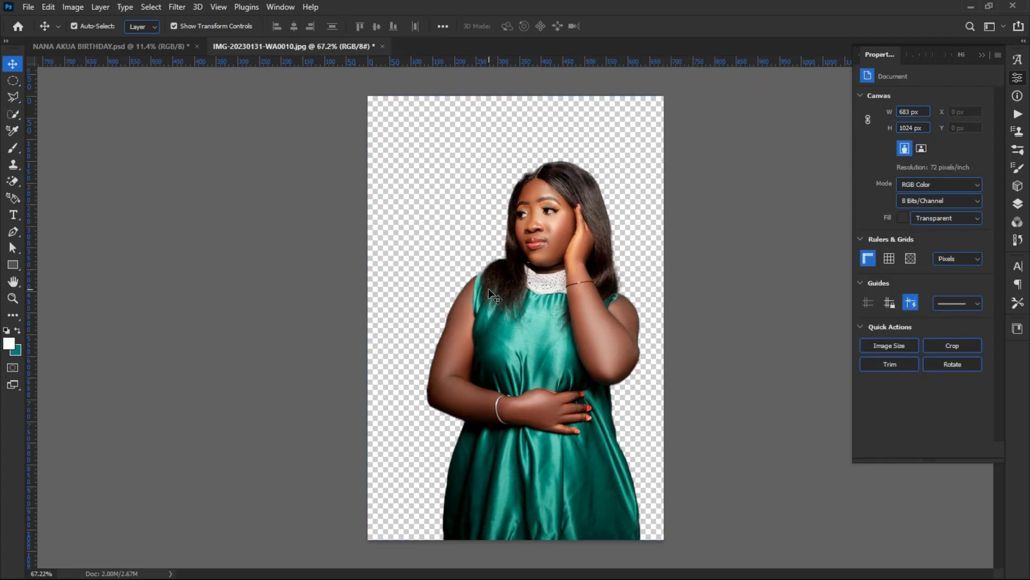
scroll(488, 289, "up", 1)
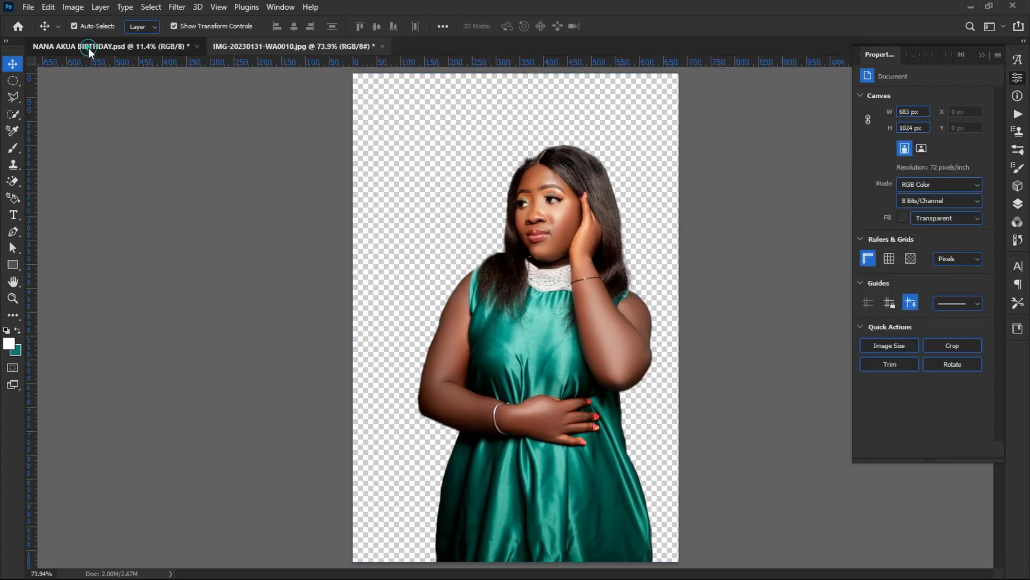
Step: On the birthday flyer, move the woman further right and lower
left_click(86, 46)
left_click(186, 250)
left_click(507, 351)
left_click_drag(506, 352, 503, 393)
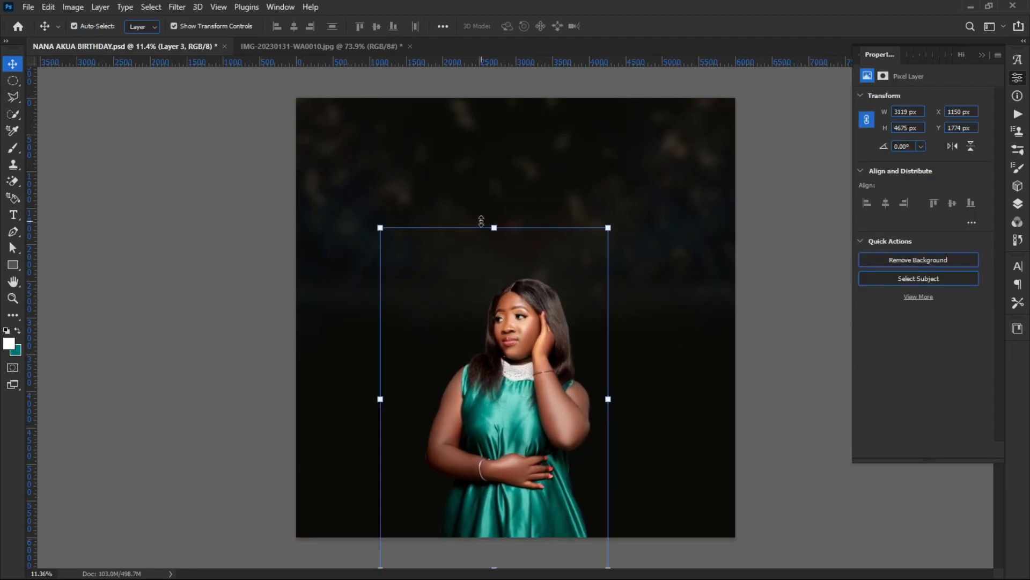
Step: Give the woman's Layer 3 mask a 3.5 px feather in Properties
left_click(1018, 204)
right_click(953, 156)
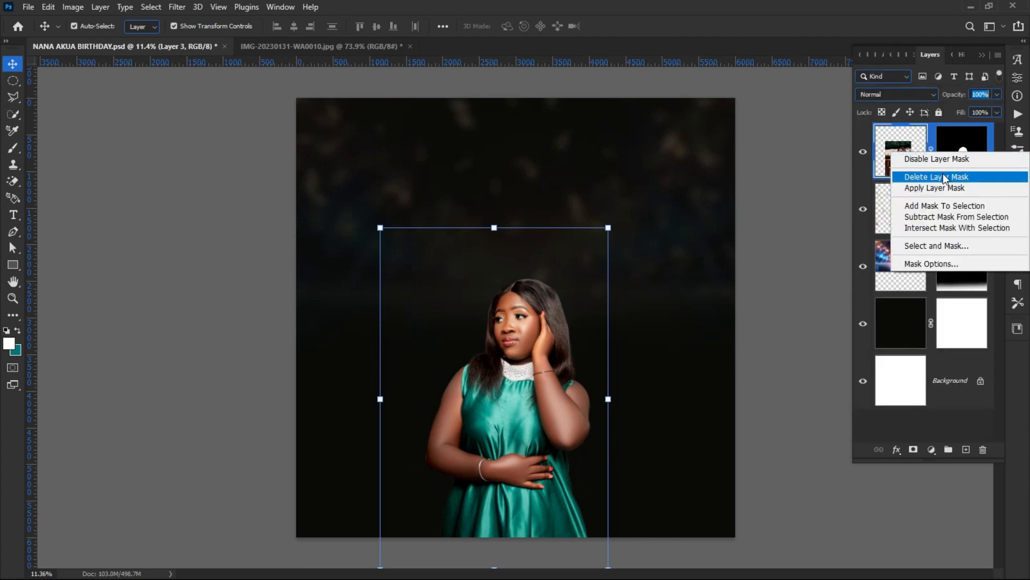
left_click(959, 143)
left_click(960, 143)
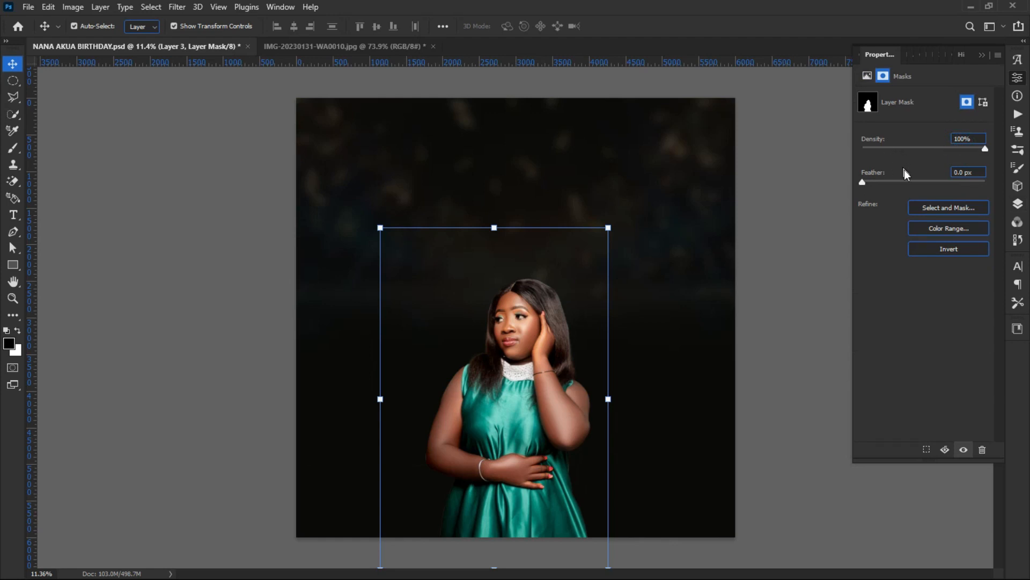
left_click_drag(864, 182, 916, 178)
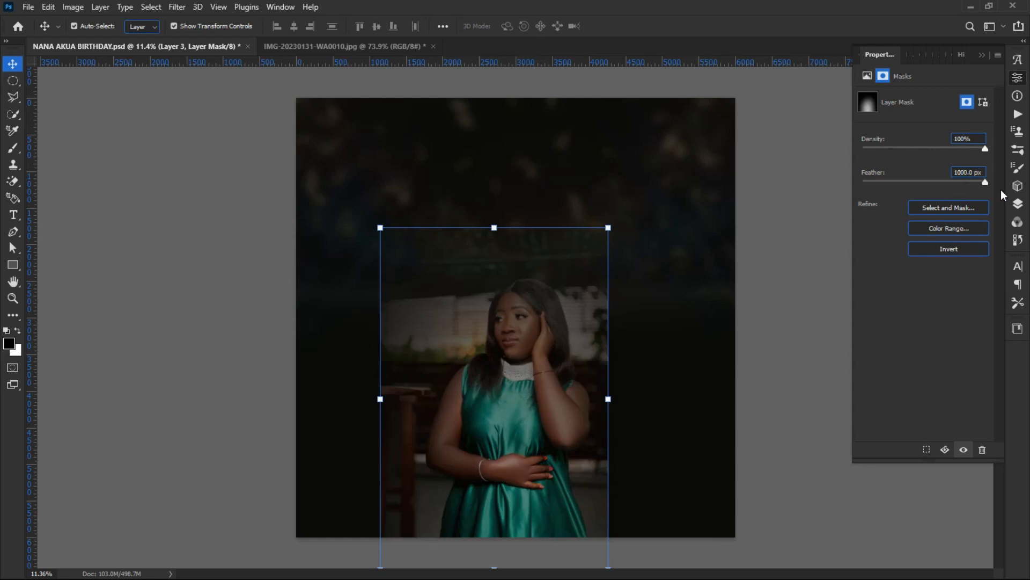
left_click_drag(984, 182, 910, 192)
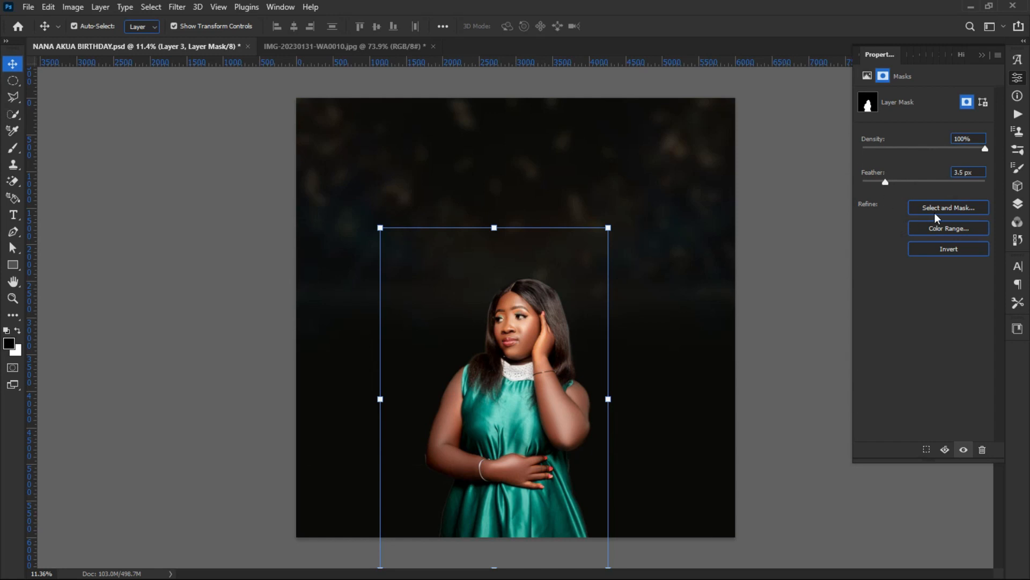
left_click(936, 228)
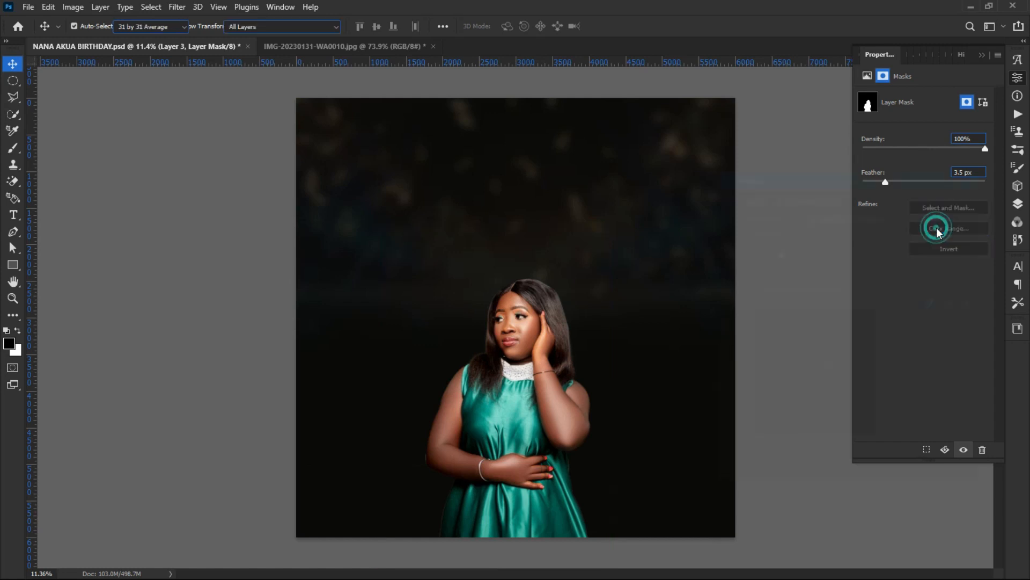
left_click_drag(779, 252, 731, 265)
left_click(953, 205)
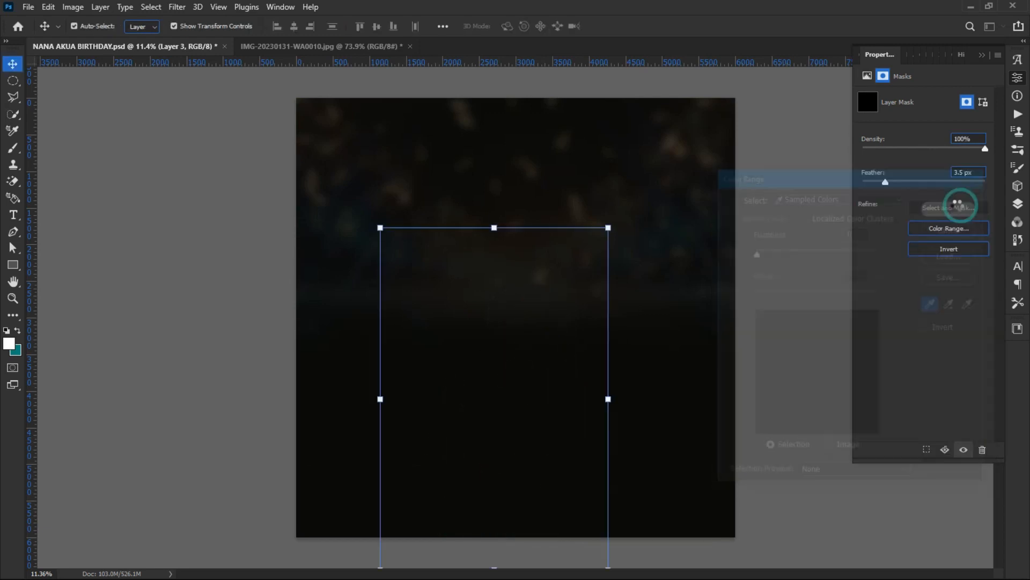
left_click(937, 228)
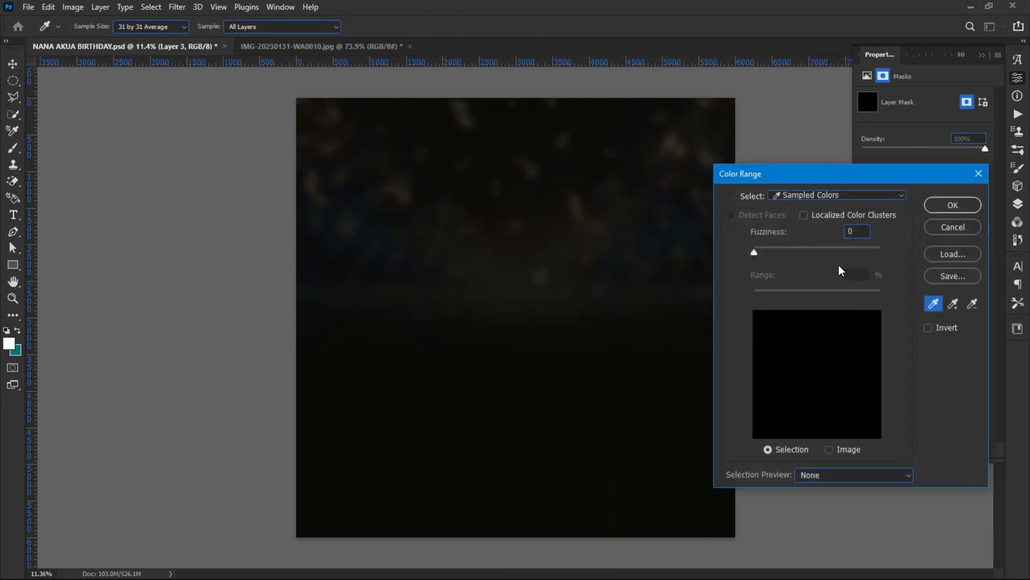
left_click_drag(754, 253, 858, 256)
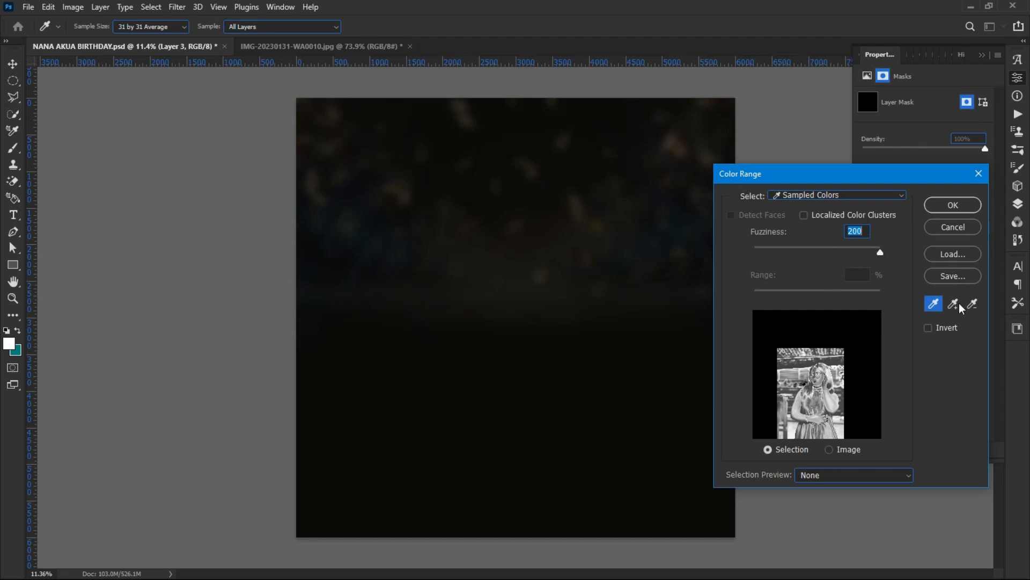
left_click(972, 304)
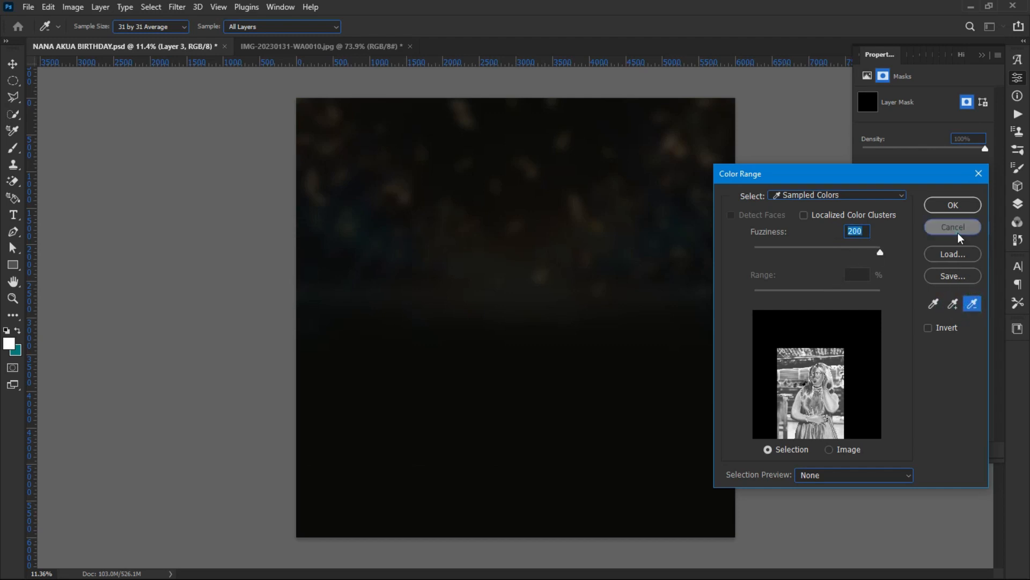
left_click(958, 234)
key("ctrl")
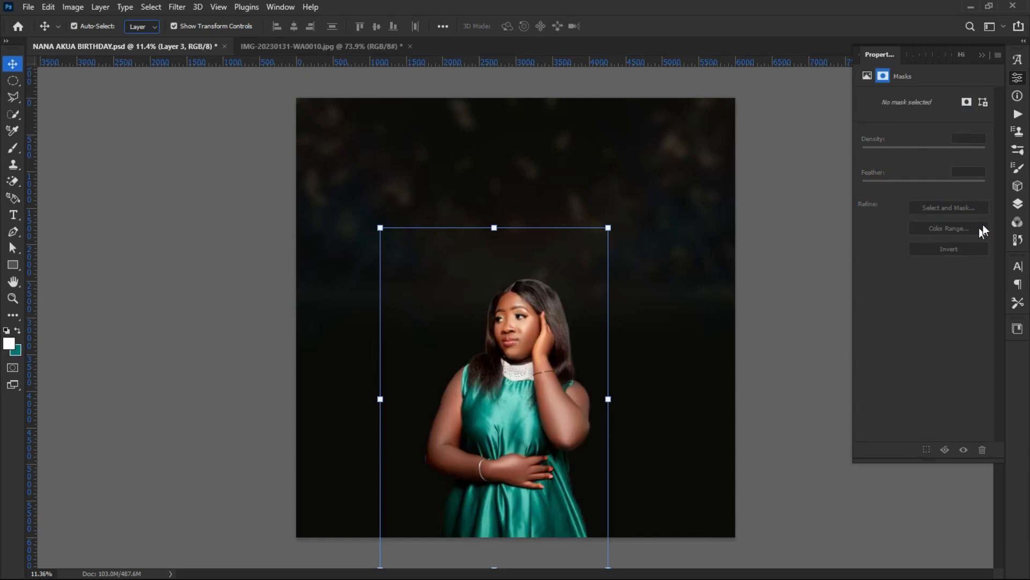
Step: Delete the layer mask from the woman's Layer 3
left_click(1016, 203)
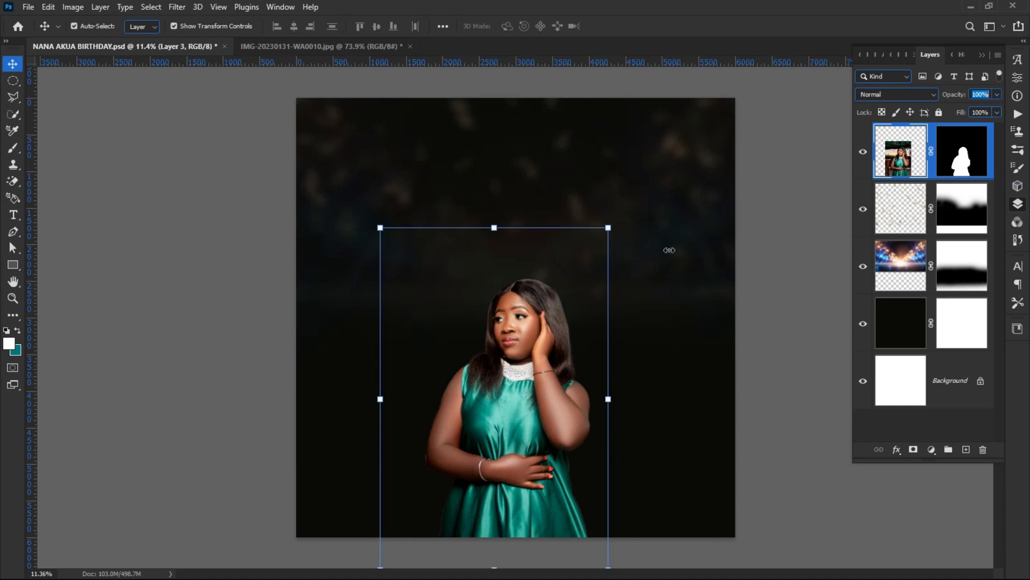
right_click(980, 138)
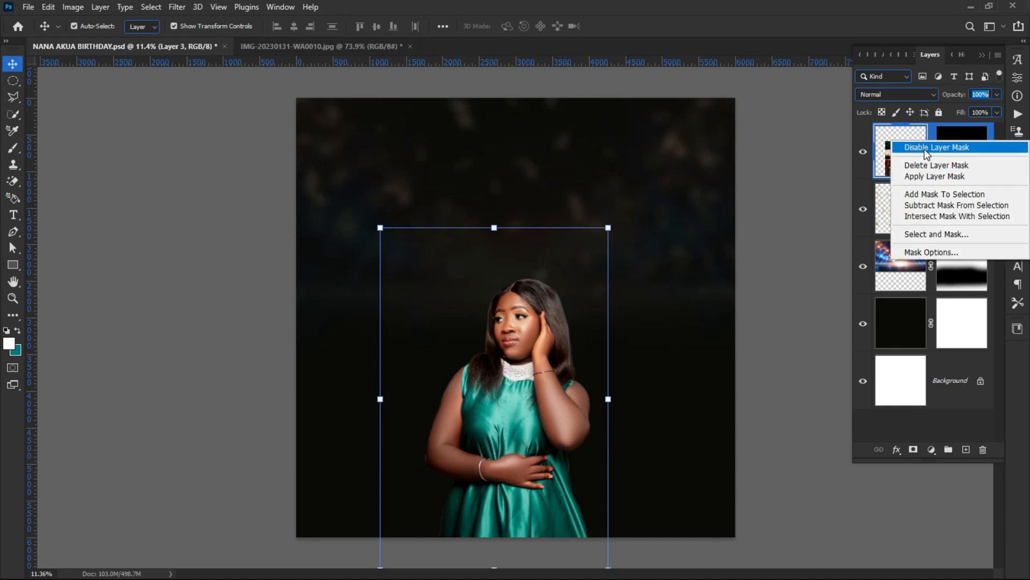
left_click(936, 165)
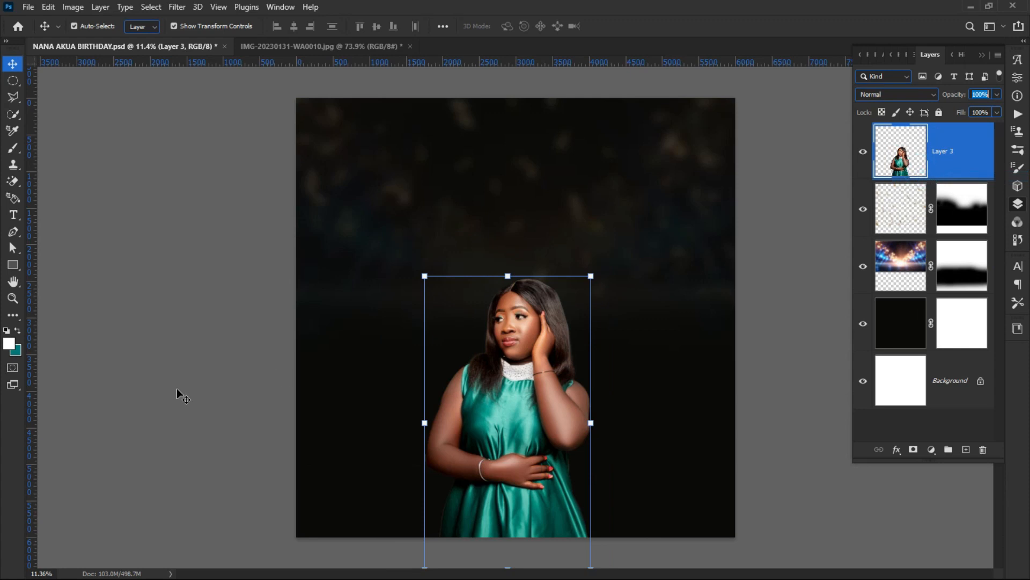
left_click(157, 374)
Step: Scale the woman to 120.8% and centre her at the bottom of the flyer
left_click_drag(501, 379, 495, 363)
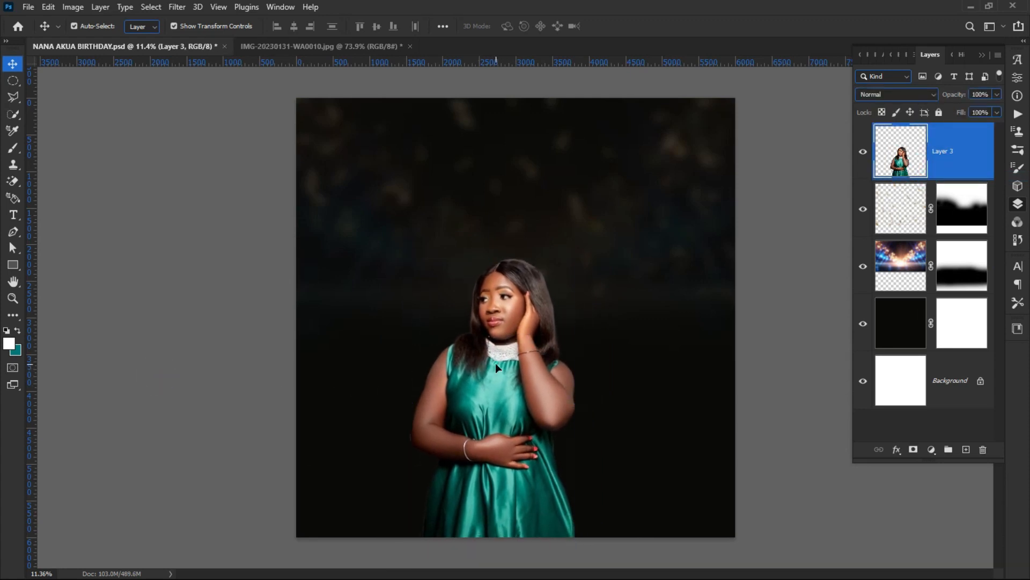
key("ctrl+t")
left_click_drag(492, 256, 492, 196)
left_click_drag(492, 344, 492, 367)
left_click(159, 283)
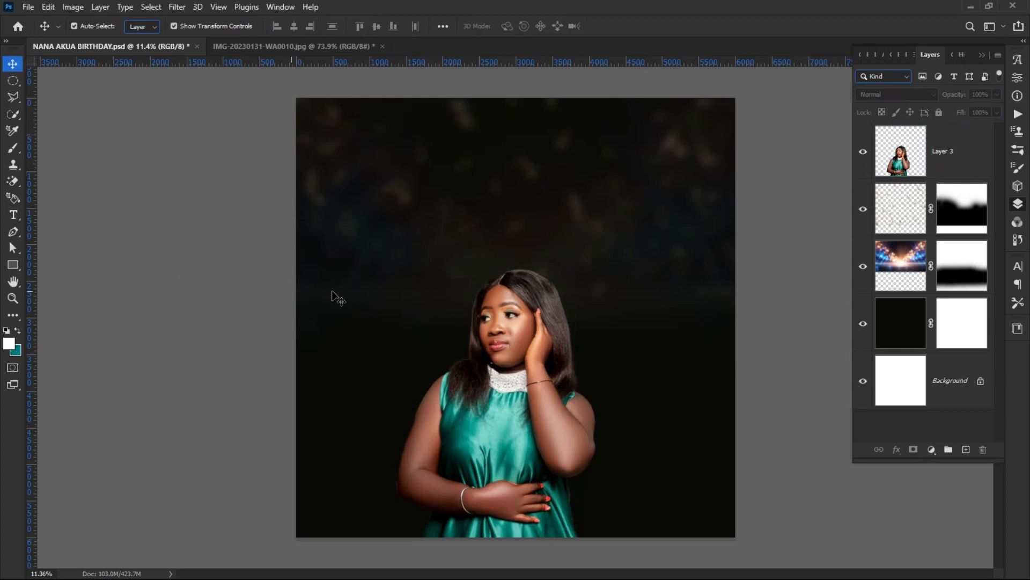
Step: Open IMG-20230131-WA0009.jpg and unlock its Background layer into an editable Layer 0
left_click(238, 46)
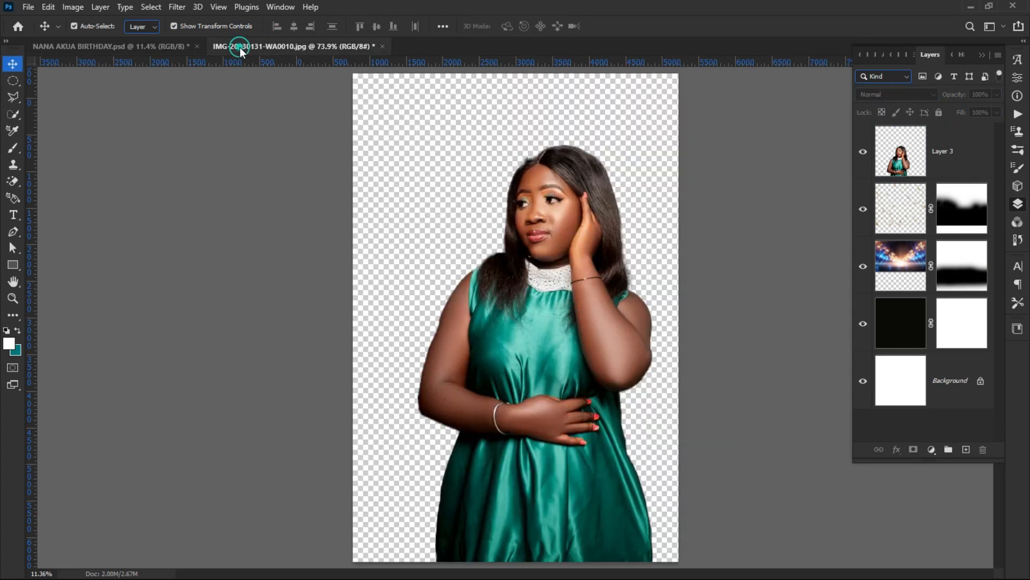
left_click(138, 47)
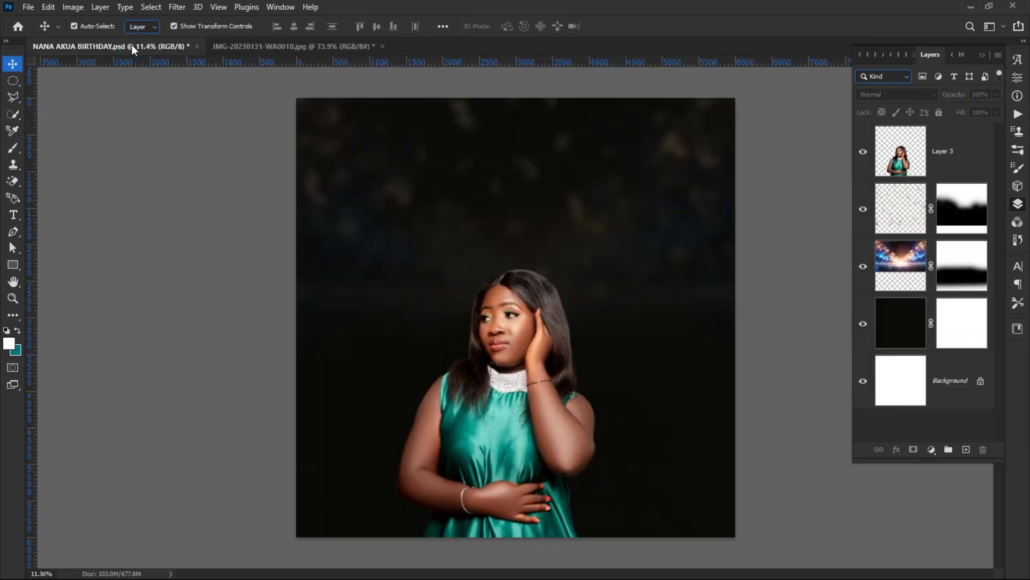
left_click(28, 7)
left_click(45, 29)
double_click(591, 178)
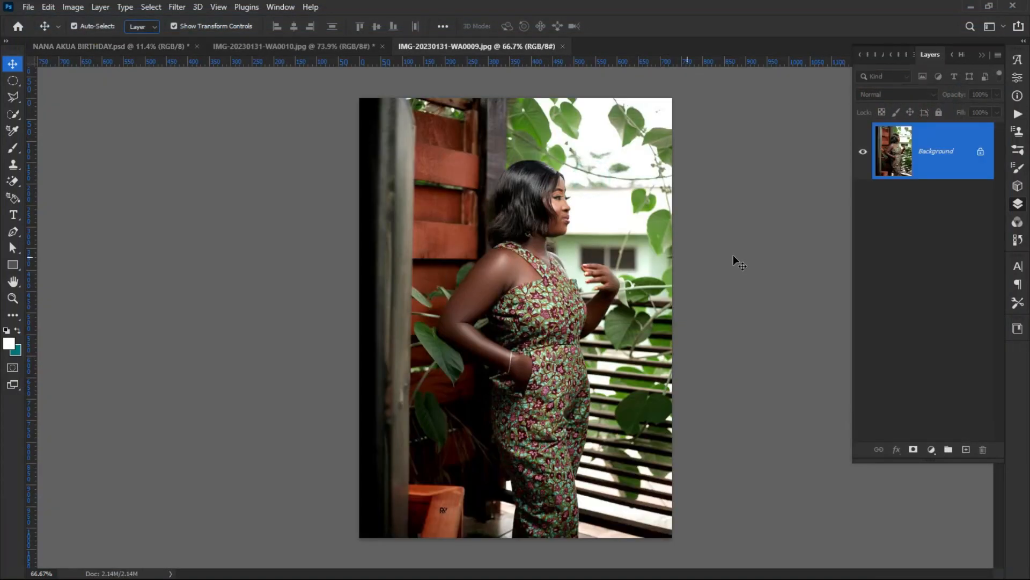
left_click(981, 152)
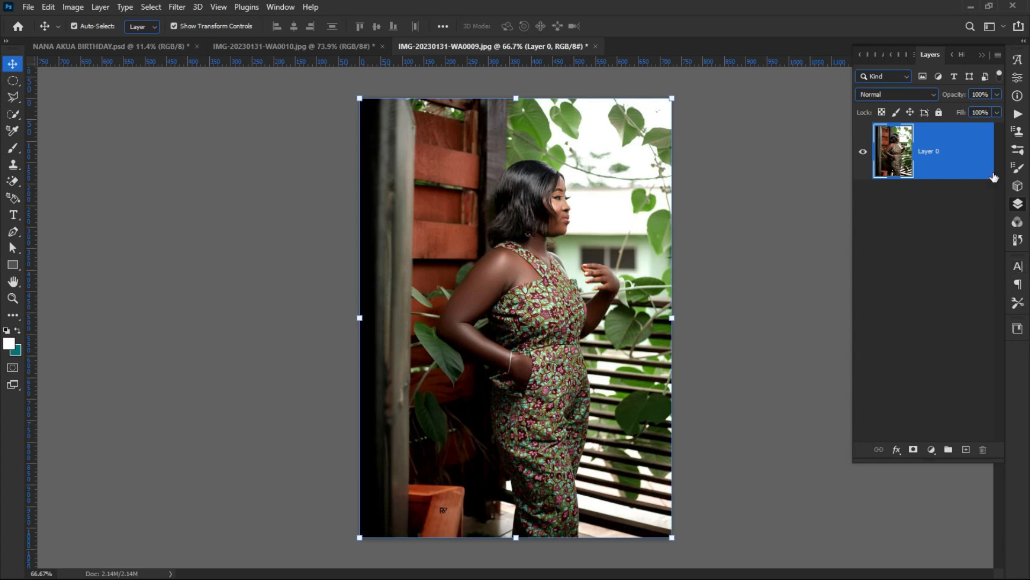
left_click(1016, 79)
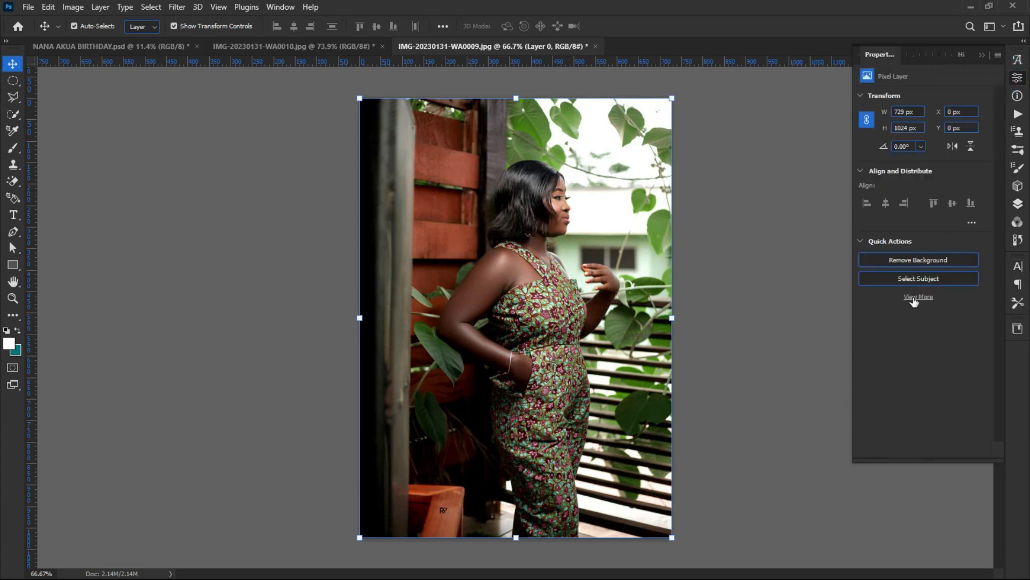
left_click(895, 262)
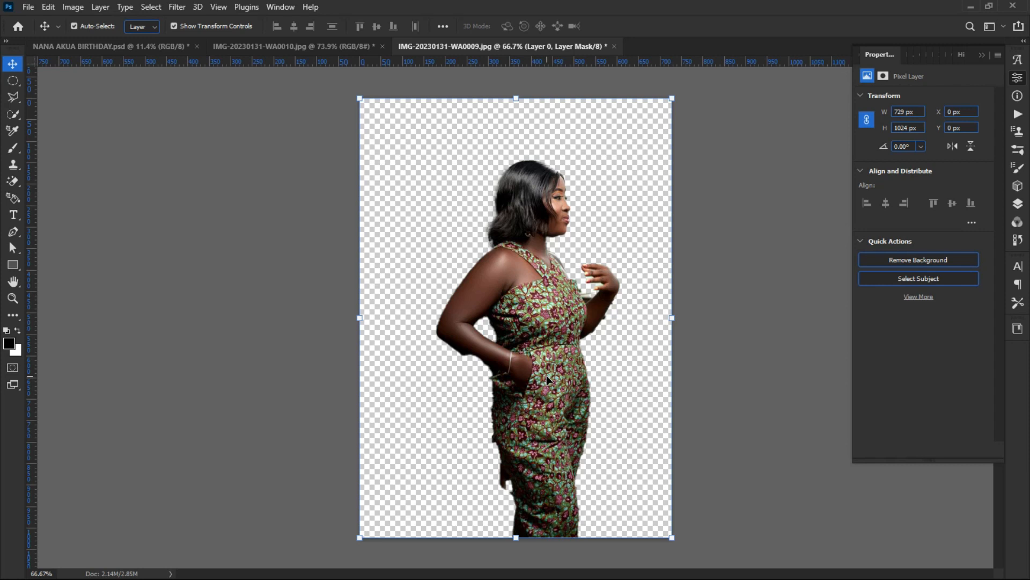
key("Delete")
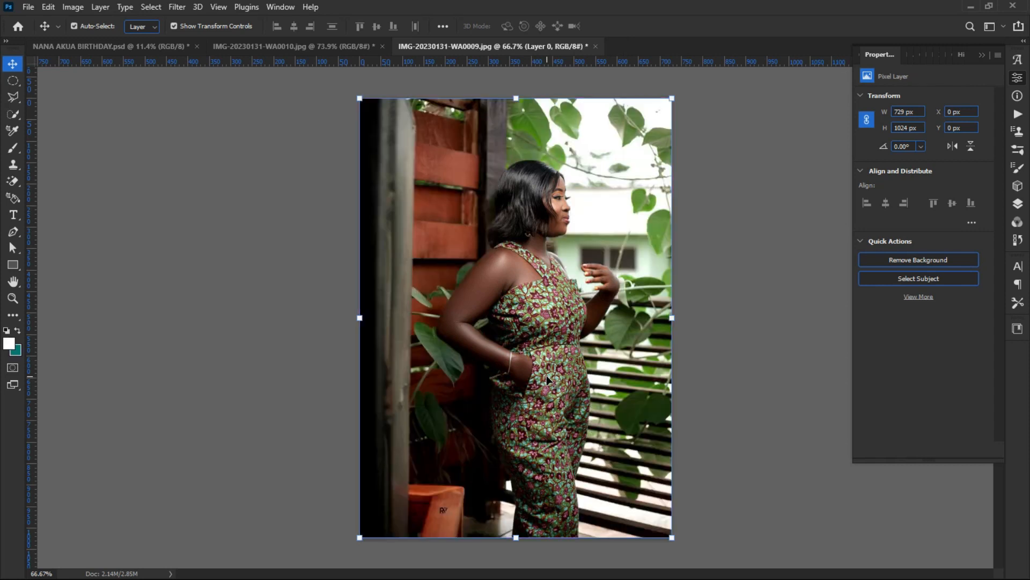
Step: Auto-select the woman and switch to the Object Selection Tool, zooming to inspect the selection
left_click(895, 279)
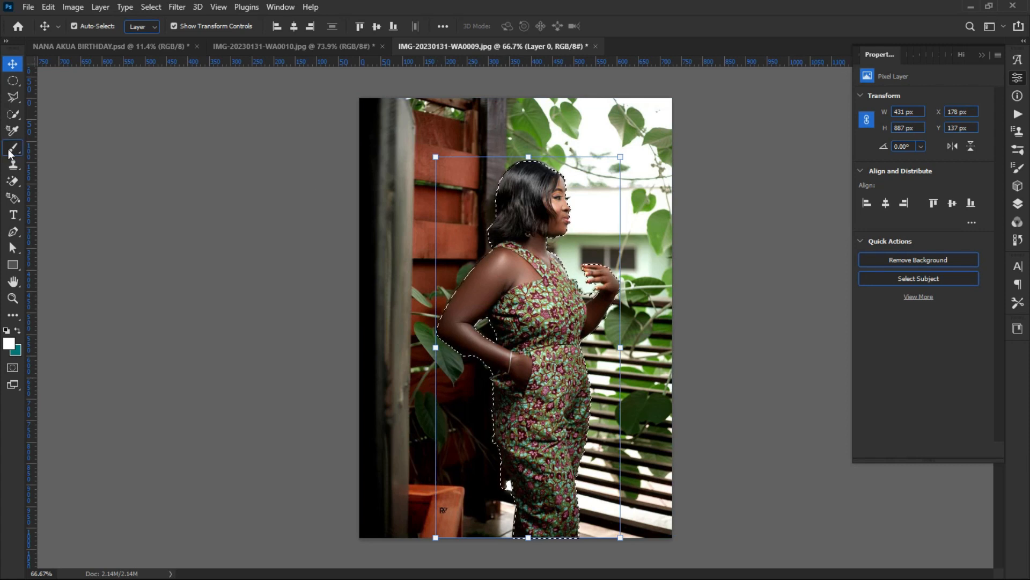
left_click(16, 115)
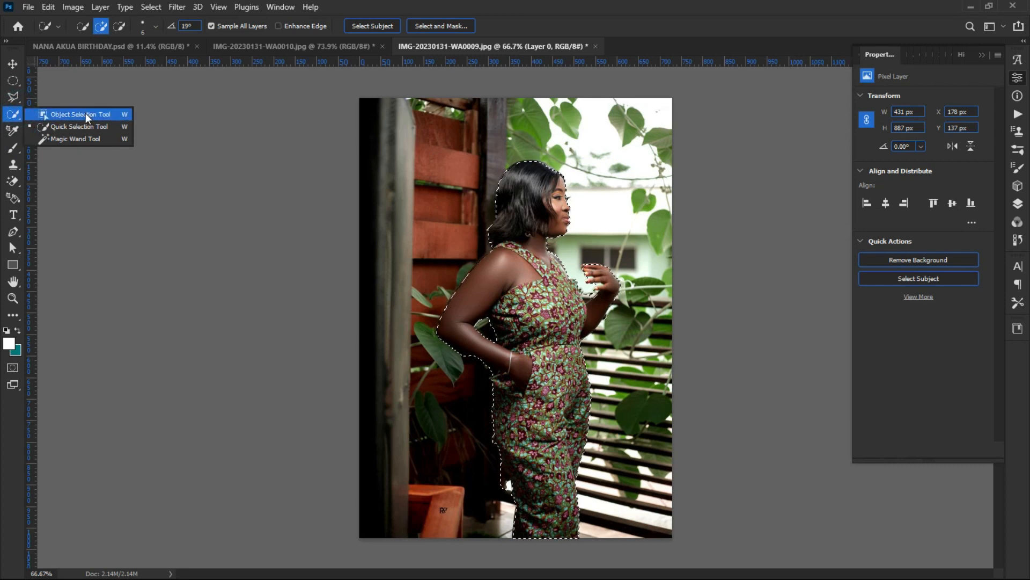
left_click(84, 114)
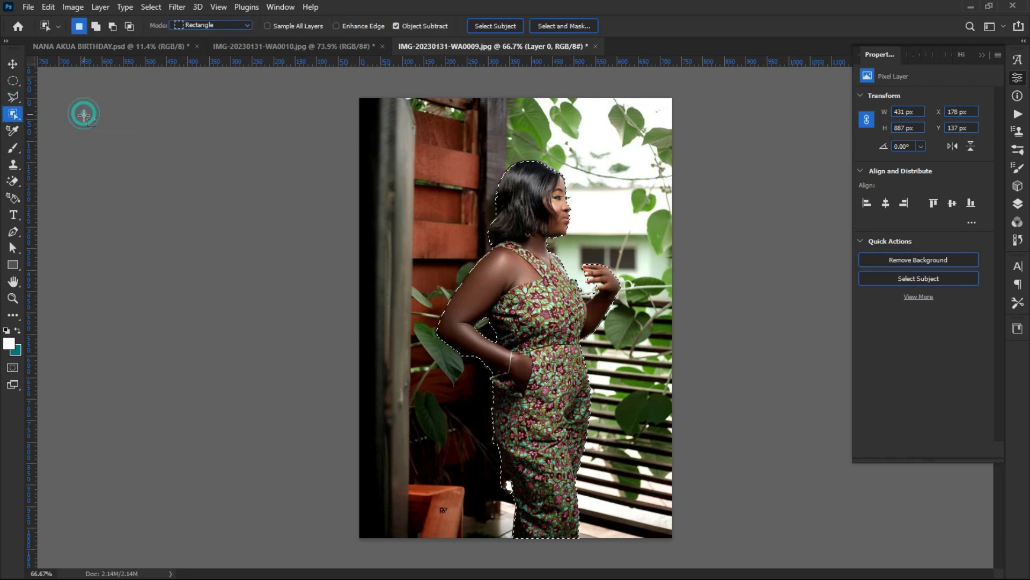
scroll(499, 160, "up", 5)
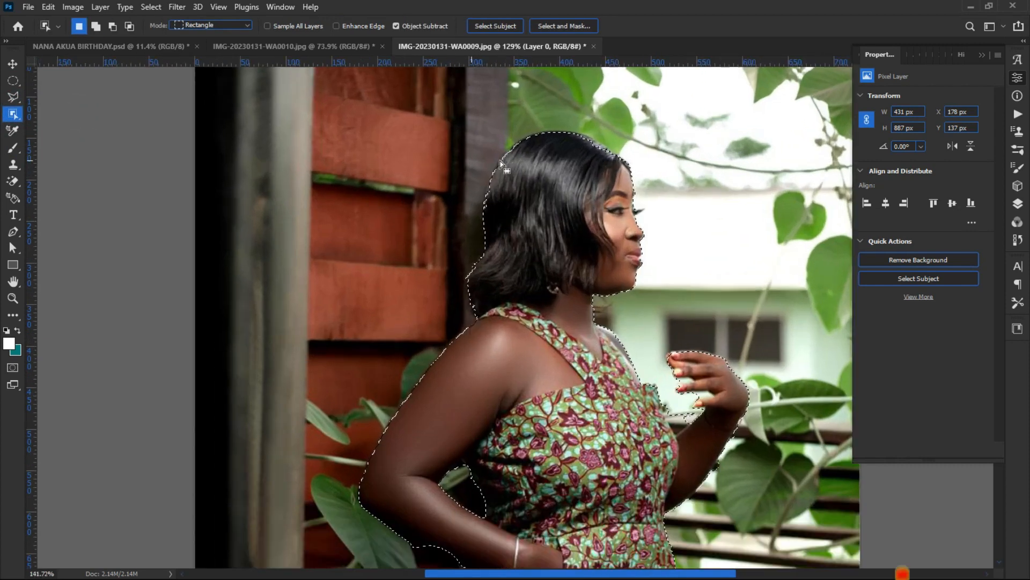
scroll(499, 160, "down", 2)
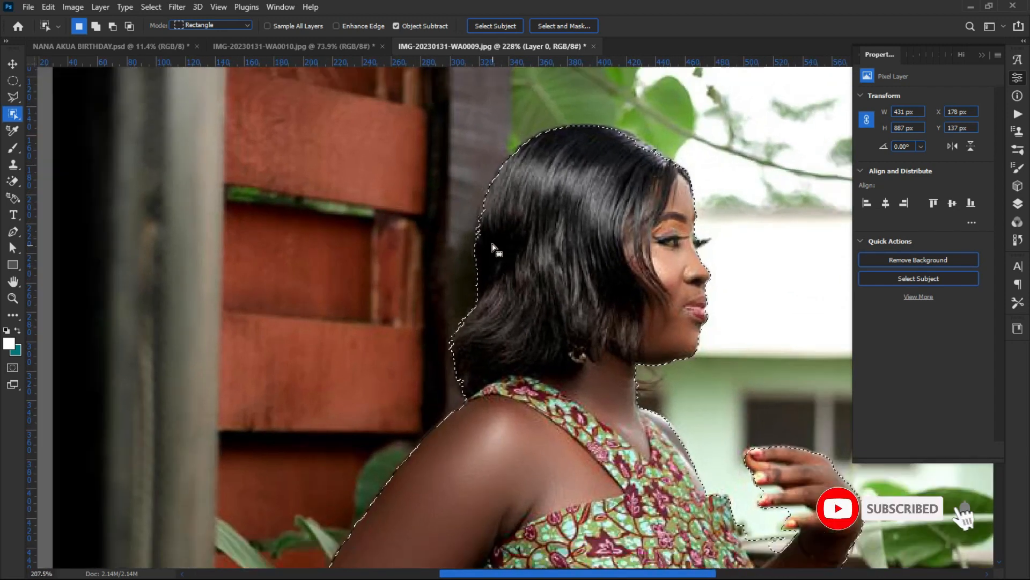
scroll(489, 236, "down", 3)
scroll(486, 238, "up", 6)
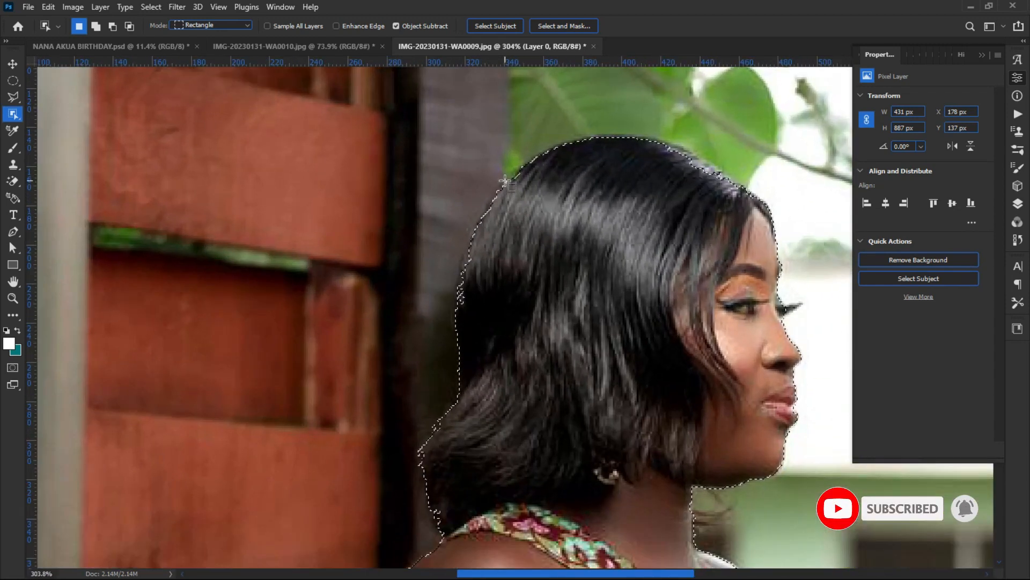
scroll(505, 181, "down", 5)
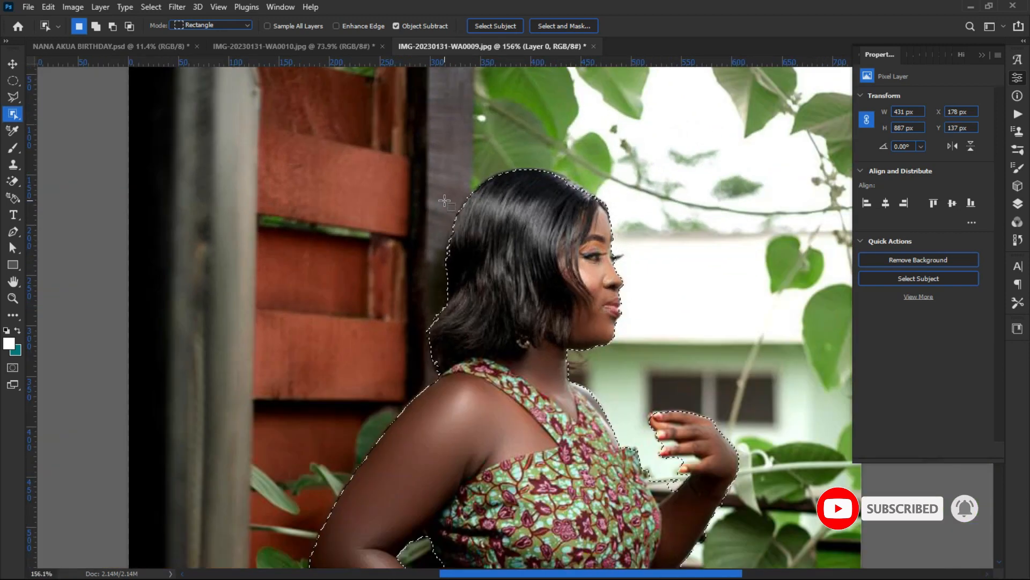
scroll(538, 229, "down", 2)
scroll(536, 209, "up", 1)
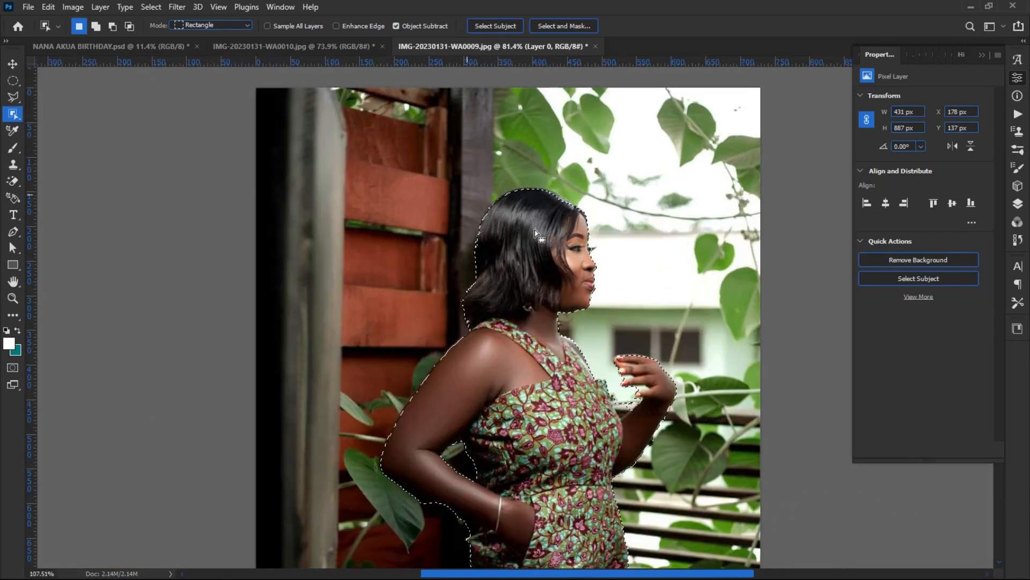
scroll(535, 182, "down", 2)
scroll(536, 180, "up", 1)
Step: Compare the green-dress cut-out with the patterned-dress photo, ending on WA0009
left_click(222, 47)
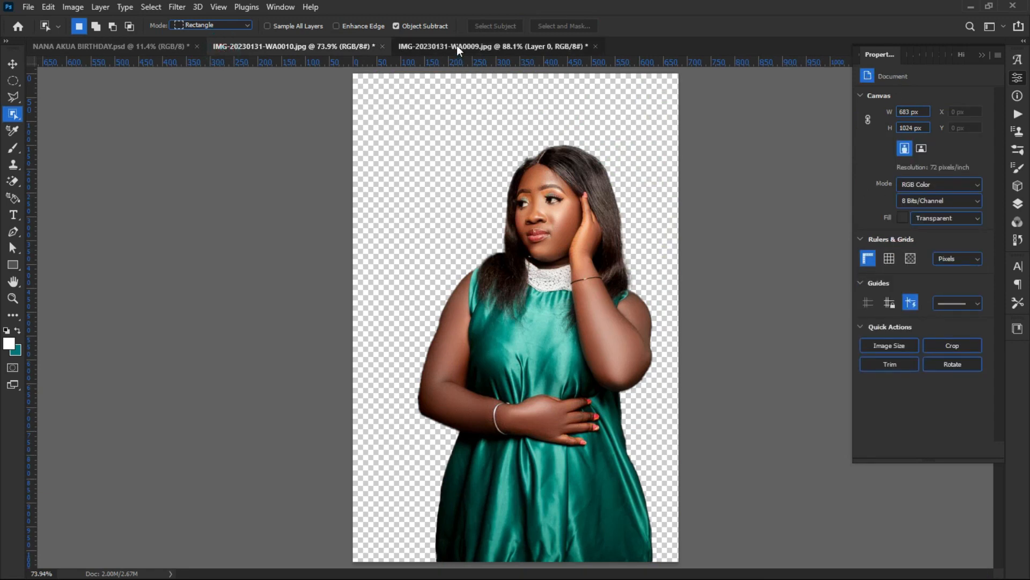
left_click(456, 46)
left_click(335, 42)
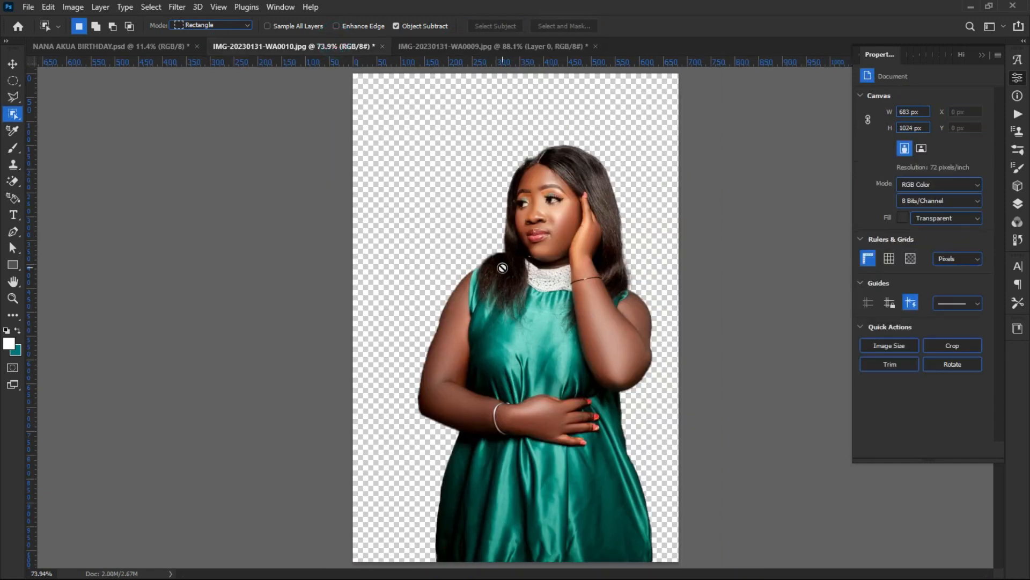
left_click(444, 46)
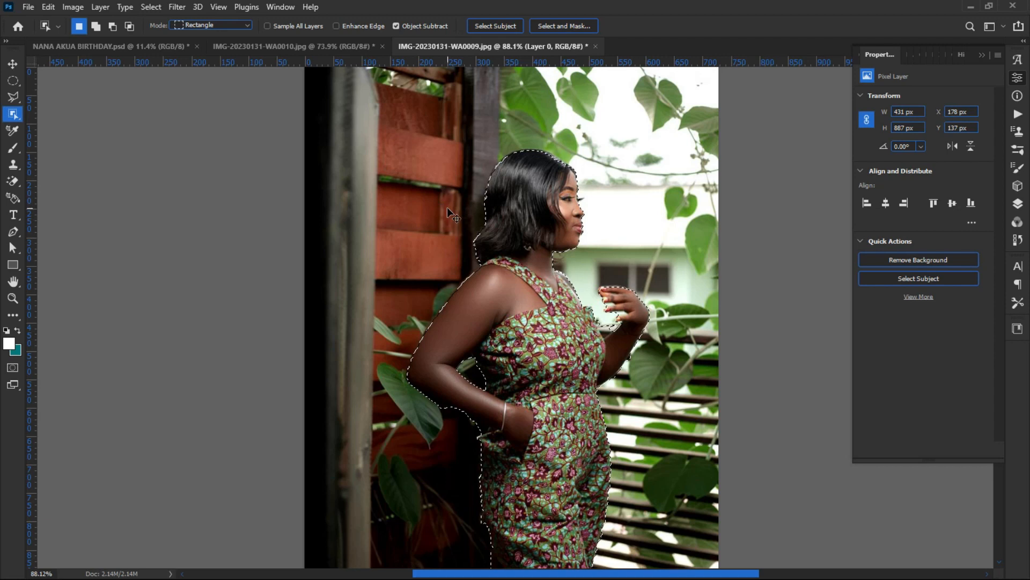
Step: Clear the selection and switch to the Pen tool, zooming in on the woman
key("ctrl+d")
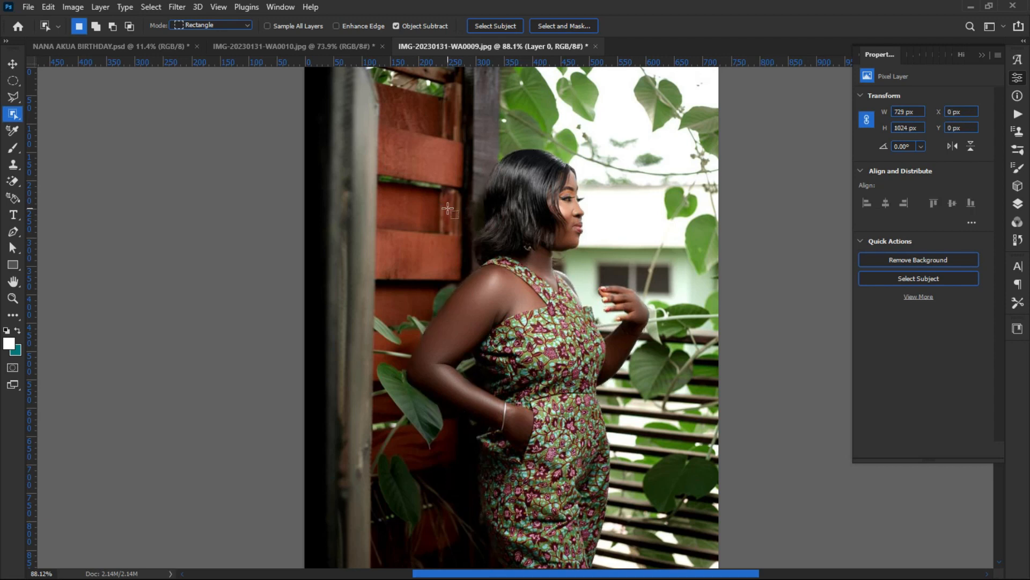
scroll(492, 176, "down", 3)
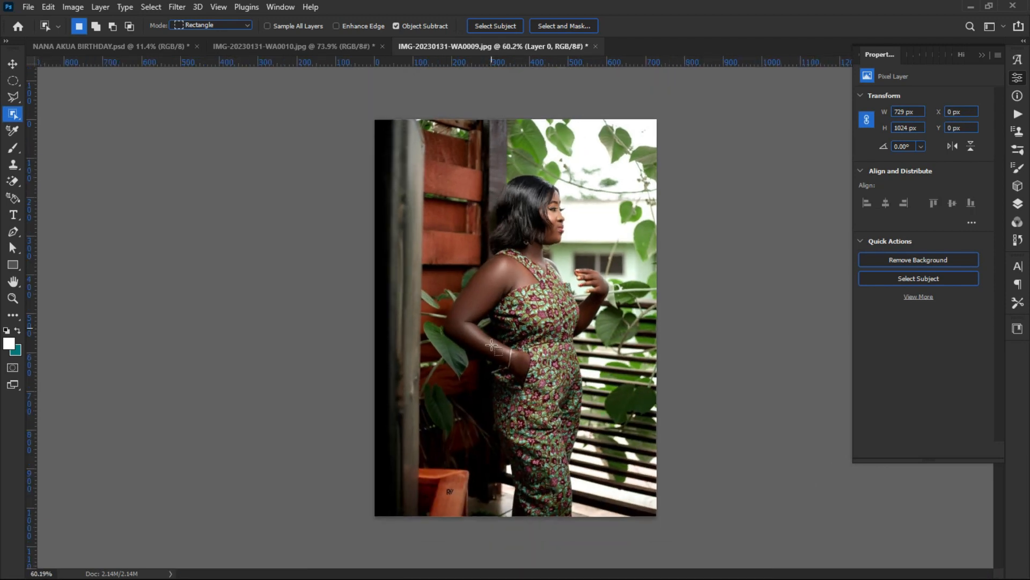
scroll(497, 392, "up", 1)
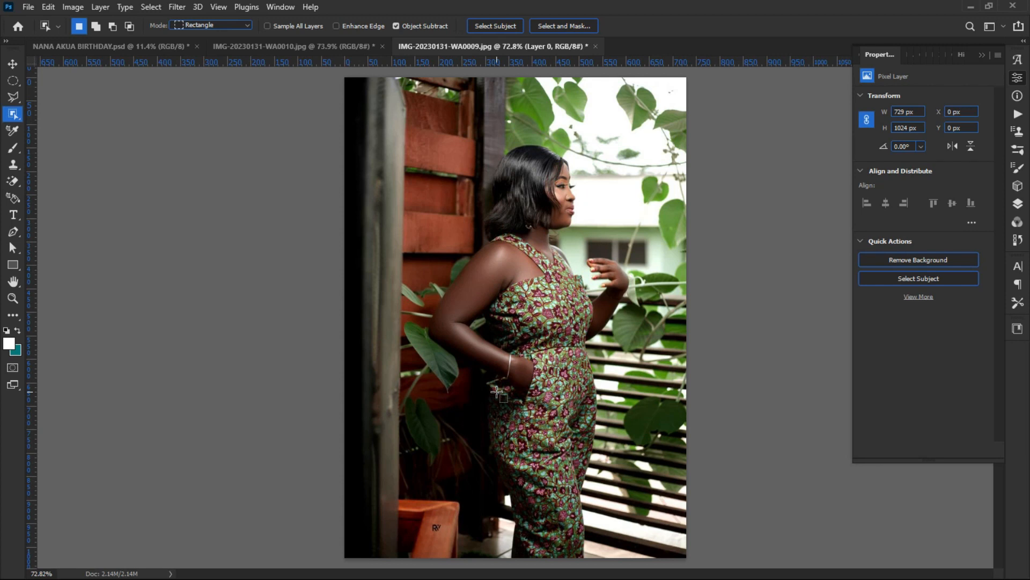
key("p")
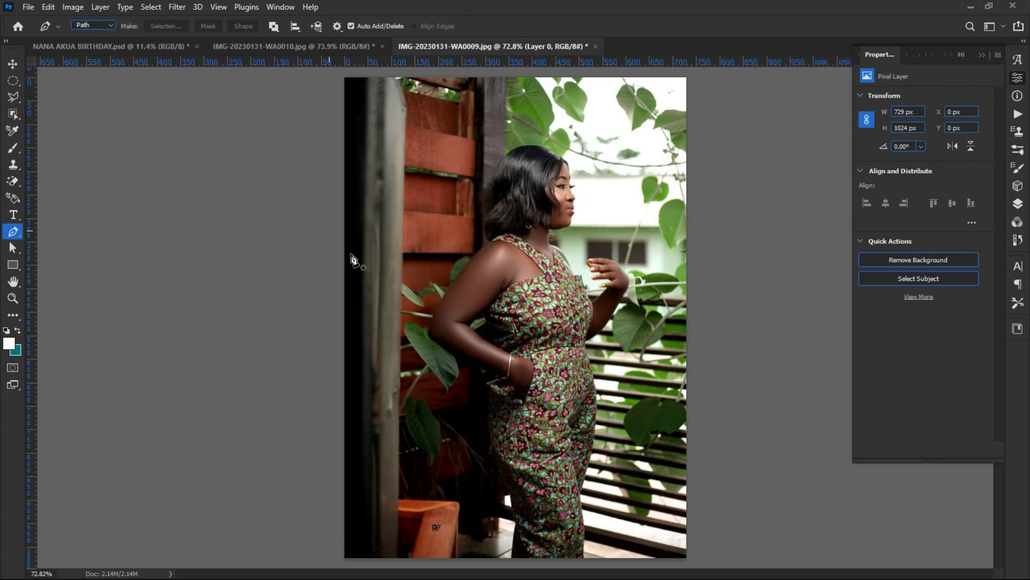
scroll(497, 161, "up", 3)
scroll(499, 200, "up", 2)
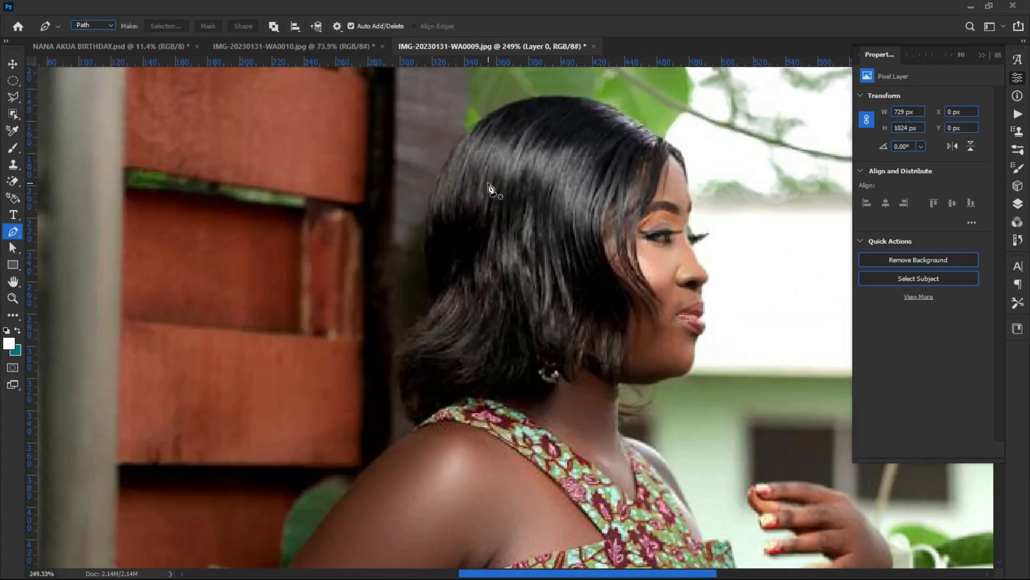
scroll(502, 182, "down", 3)
scroll(504, 177, "down", 3)
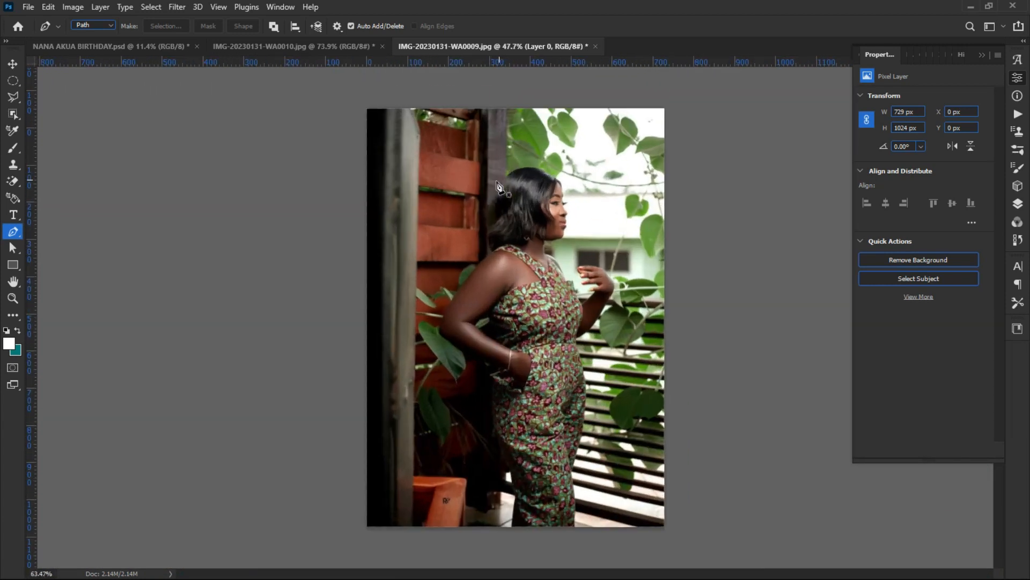
scroll(515, 210, "up", 4)
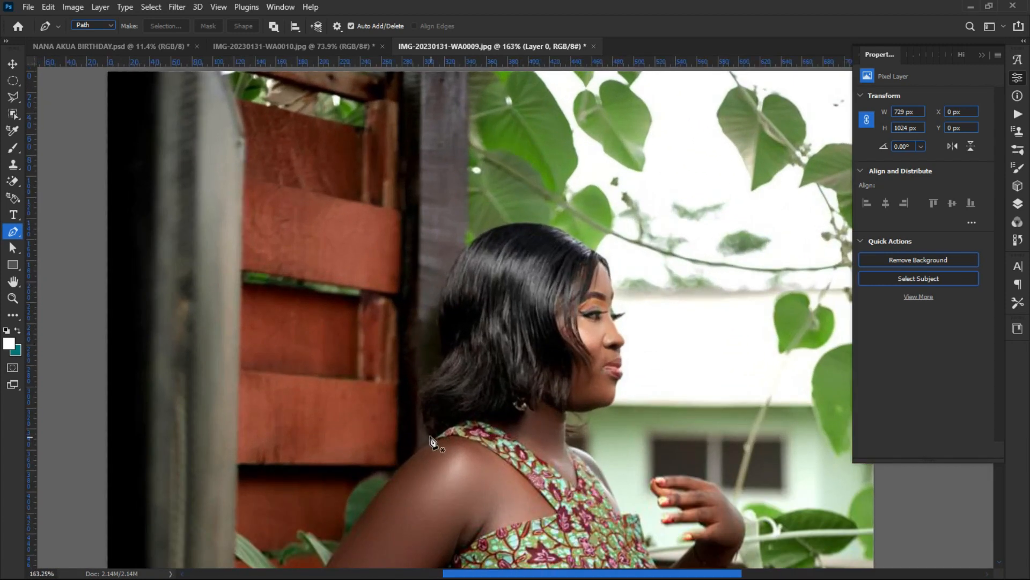
scroll(436, 446, "up", 1)
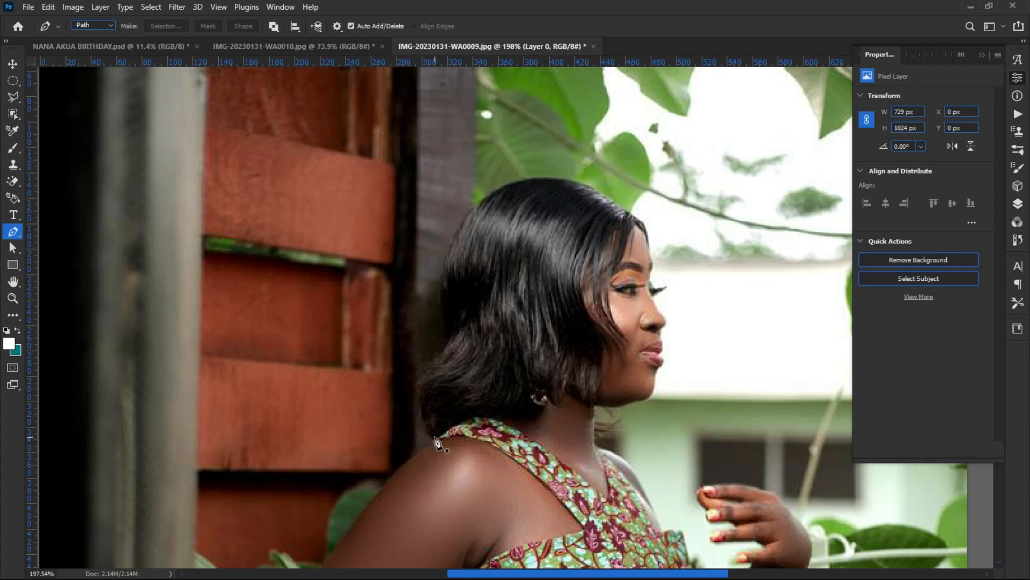
Step: Start a path at her shoulder, running up the neck and the back of her hair
left_click(431, 436)
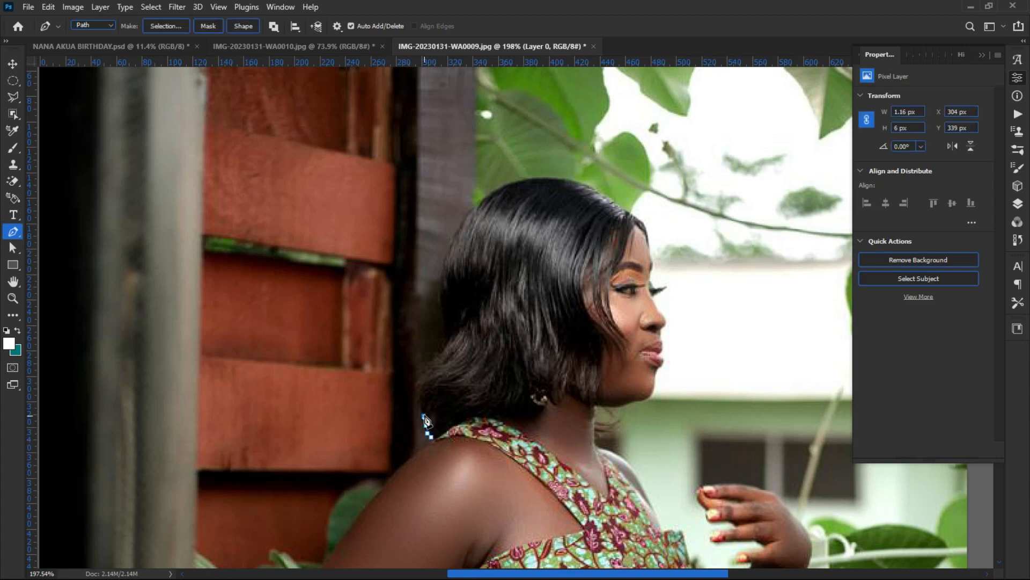
left_click(421, 396)
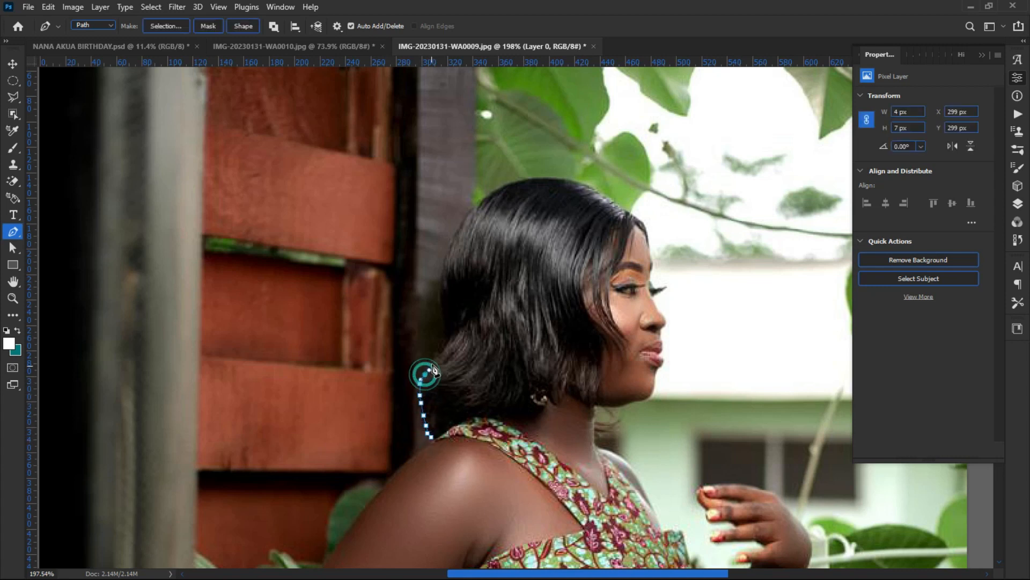
left_click_drag(433, 360, 439, 355)
left_click(438, 348)
left_click(441, 340)
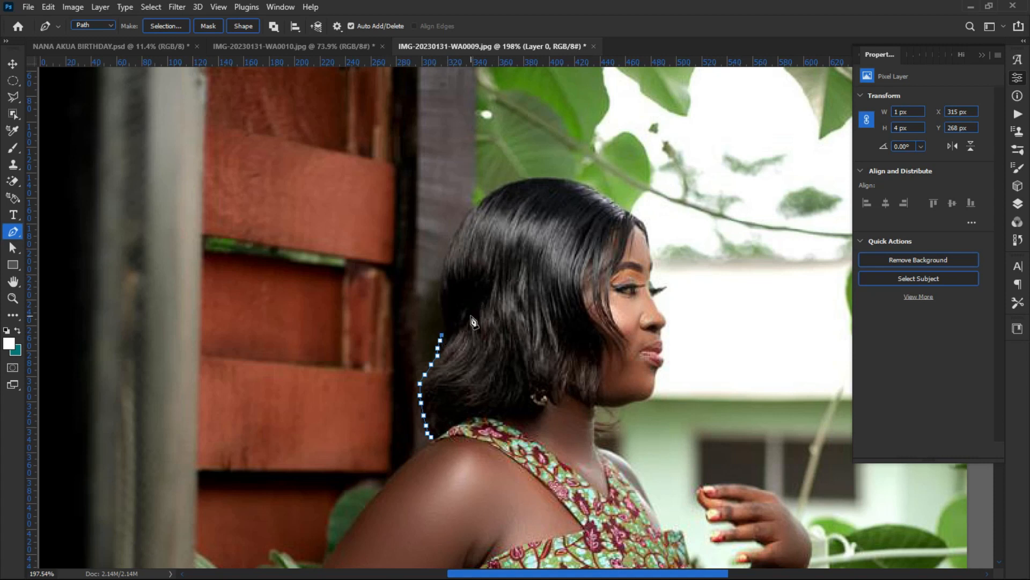
left_click(445, 328)
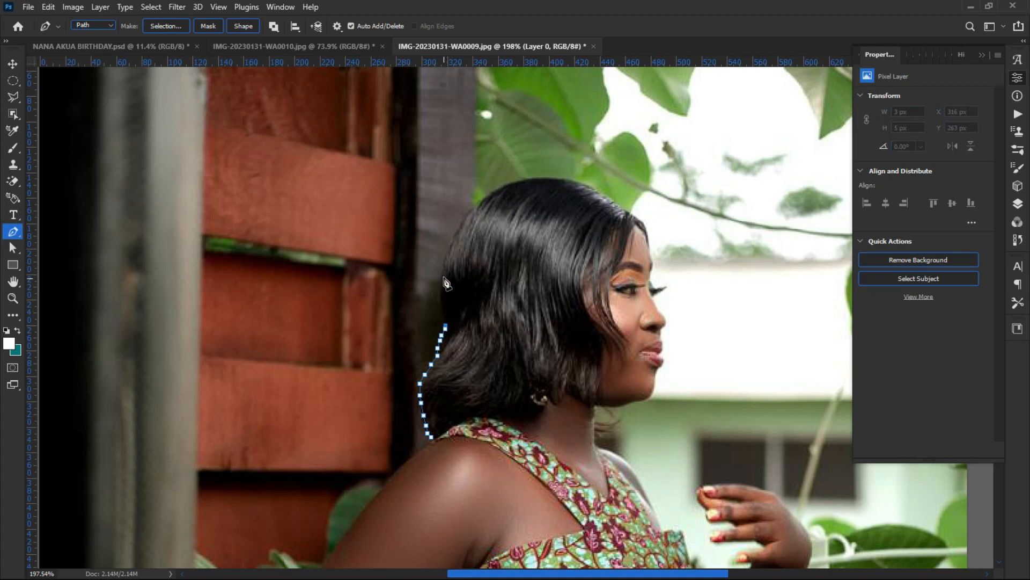
Step: Curve the path over the top of her head to the front of her hairline
left_click_drag(443, 278, 446, 242)
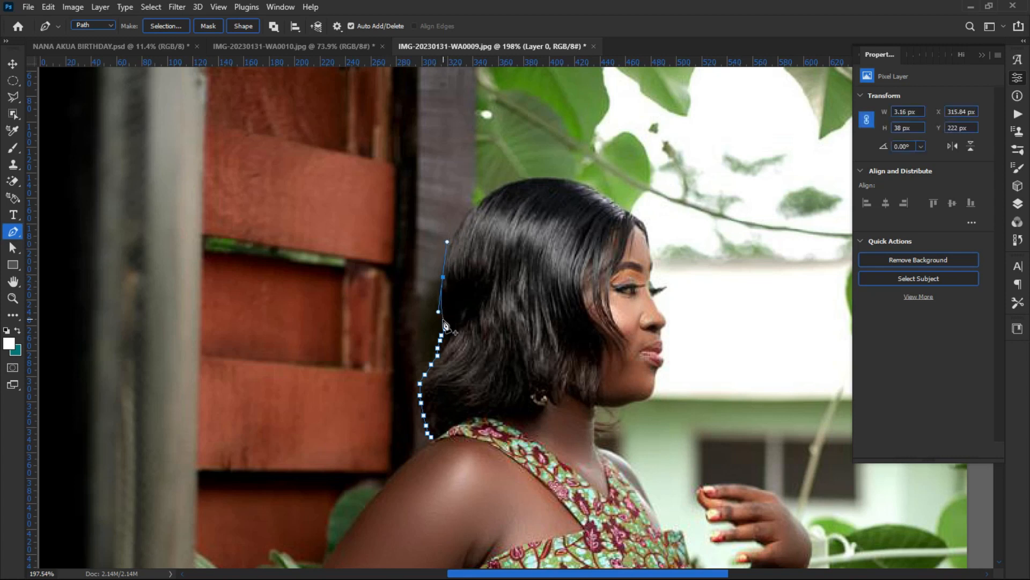
left_click(443, 277)
left_click_drag(538, 181, 625, 180)
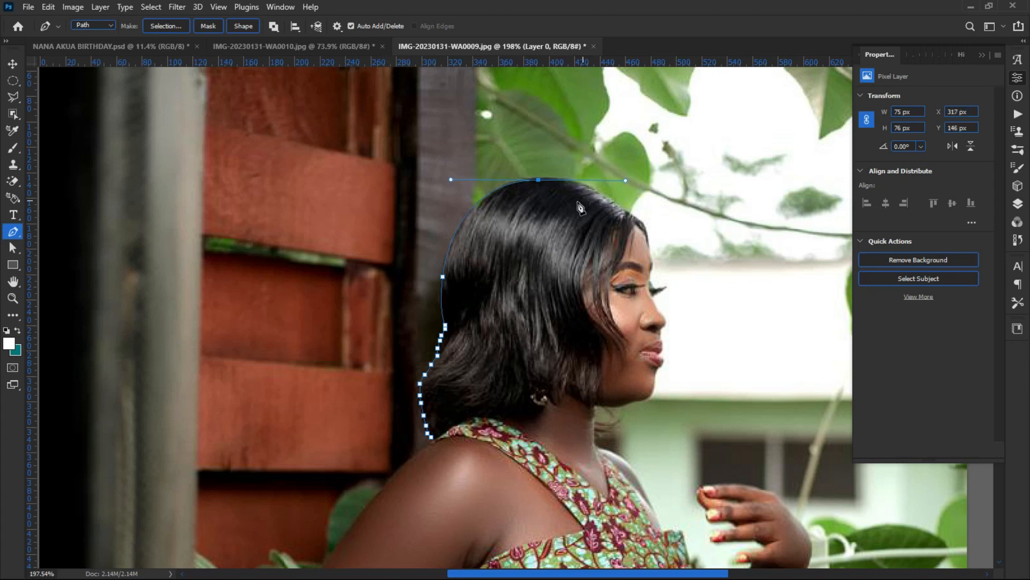
left_click(538, 179, "alt")
left_click(593, 188)
left_click(643, 233)
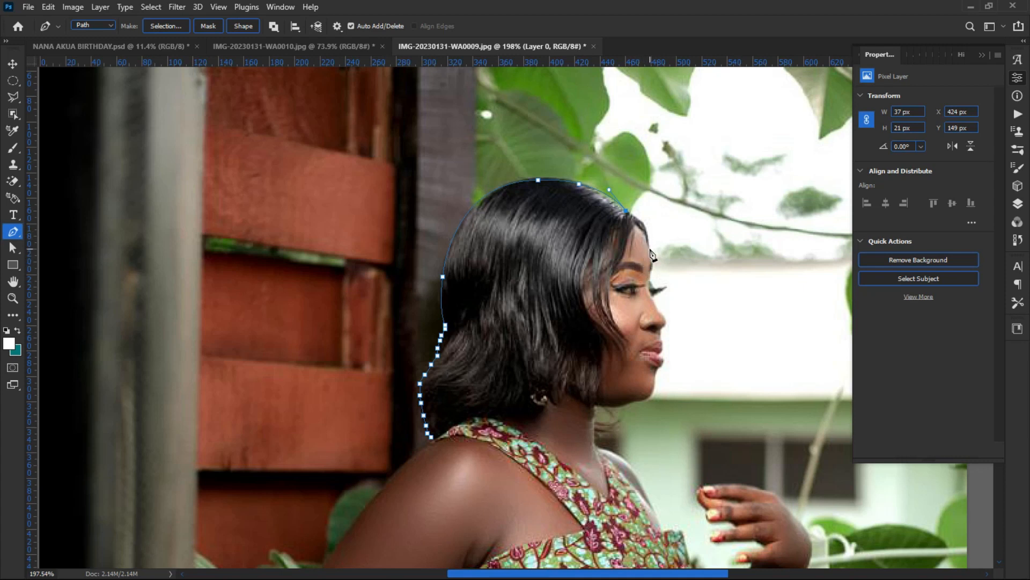
Step: Trace the forehead and eyelashes with curved anchors, converting points to corners
left_click_drag(648, 248, 648, 278)
left_click(649, 248)
left_click_drag(643, 295, 648, 284)
left_click(649, 280)
left_click_drag(653, 288, 659, 290)
left_click(653, 289, "alt")
scroll(658, 293, "up", 3)
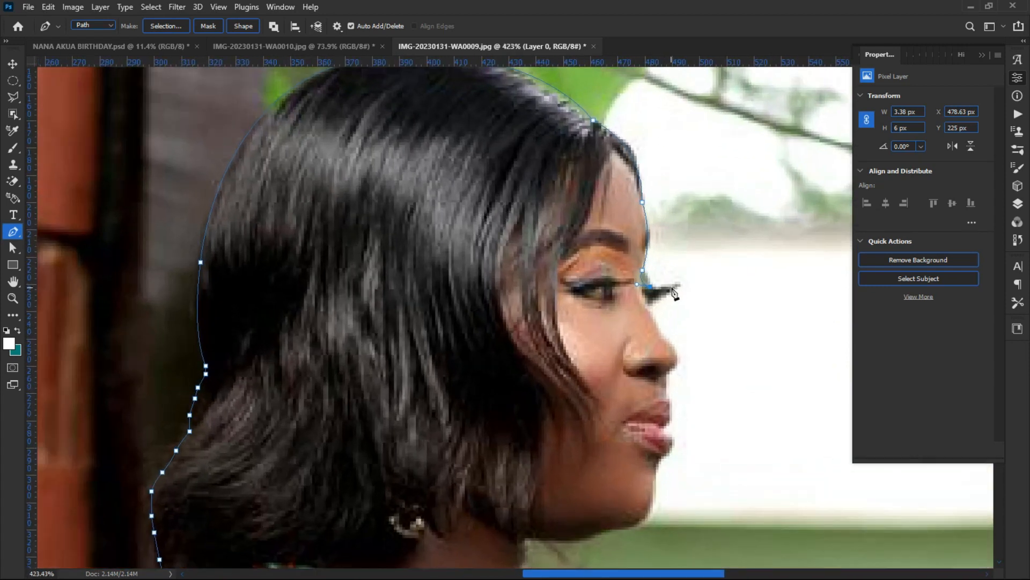
left_click(681, 282)
Step: Continue the path down the nose bridge, around the nose tip to below the nostril
left_click(648, 306)
left_click(654, 320)
left_click(664, 336)
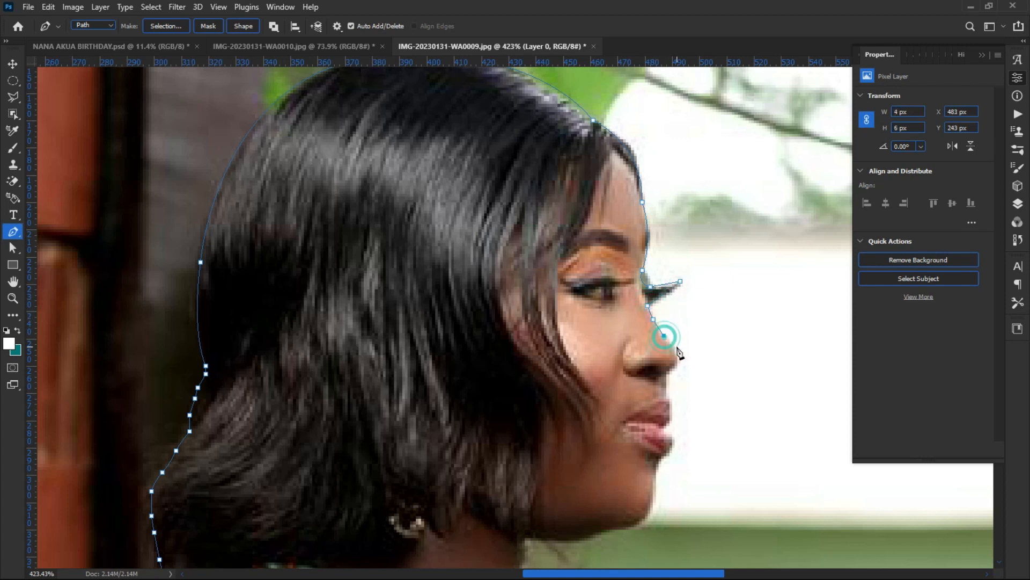
left_click_drag(675, 365, 670, 384)
left_click(674, 366)
left_click(667, 372)
Step: Outline the upper and lower lips, then the chin and under the jaw
left_click(667, 399)
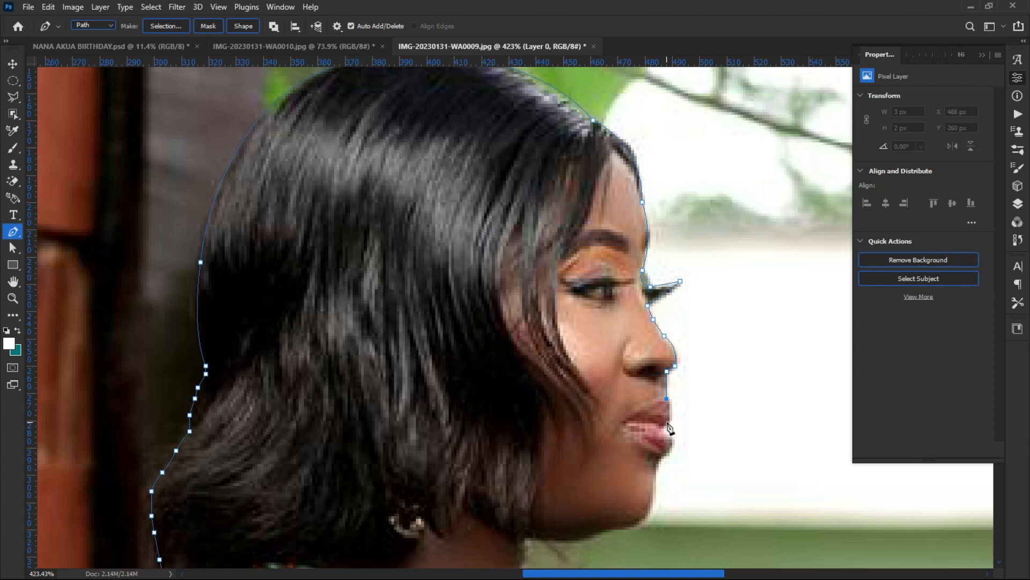
left_click_drag(666, 425, 664, 432)
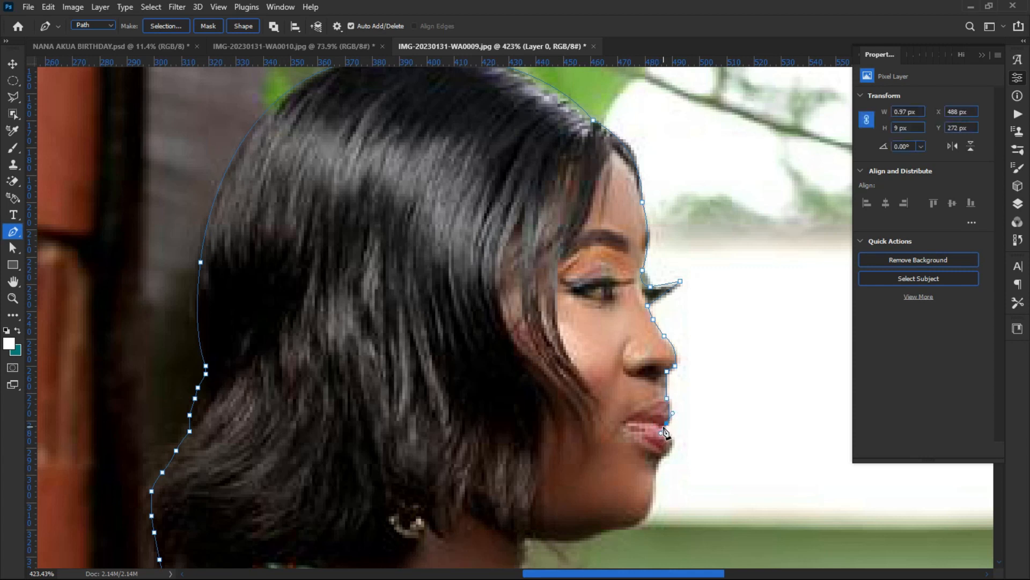
left_click(667, 423, "alt")
left_click(663, 429)
left_click_drag(669, 448, 663, 459)
left_click(664, 455)
left_click(656, 472)
left_click_drag(629, 527, 619, 534)
left_click(638, 525)
left_click(605, 532)
scroll(582, 550, "down", 3)
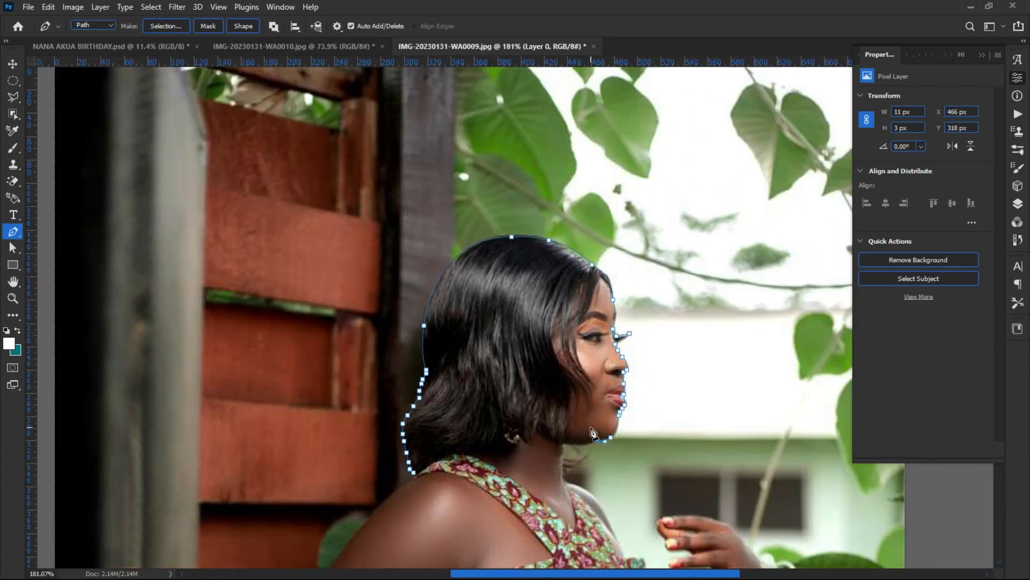
Step: Extend the path along the underside of the jaw and down the neck
scroll(590, 432, "up", 2)
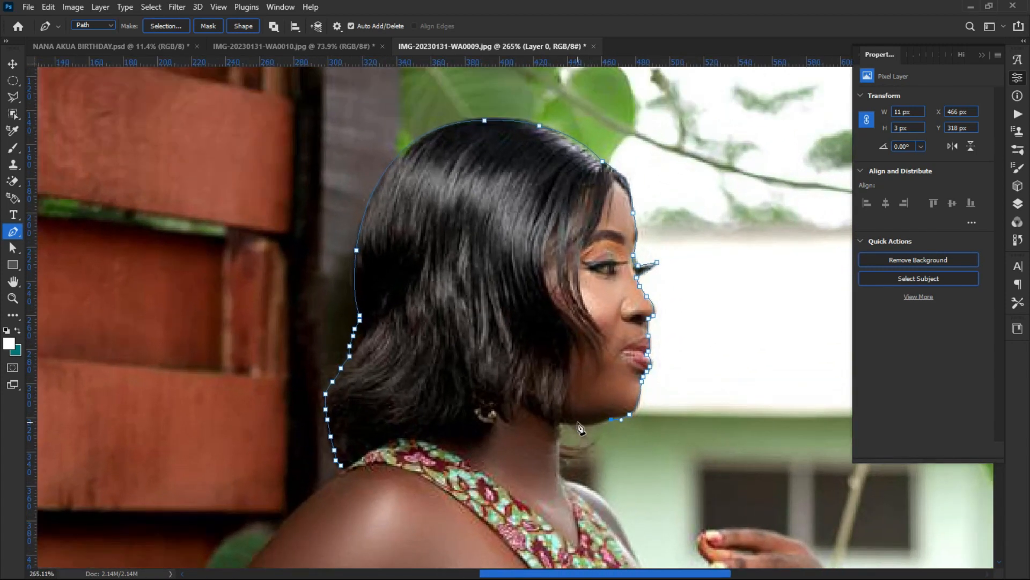
left_click(577, 427)
left_click(565, 426)
left_click(563, 424)
left_click(559, 475)
left_click(574, 484, "alt")
scroll(574, 485, "down", 8)
scroll(538, 445, "up", 9)
Step: Trace the front edge of the dress with curved and straight anchors
left_click_drag(470, 322, 486, 457)
left_click_drag(539, 276, 603, 351)
left_click(539, 277, "alt")
left_click(547, 299)
left_click(566, 343, "alt")
left_click(591, 346, "alt")
left_click(598, 347)
left_click(606, 377)
left_click(607, 385)
left_click_drag(579, 405, 473, 286)
left_click(508, 283)
left_click(517, 300)
left_click(531, 326)
Step: Trace along the arm to the wrist and around the little finger
left_click(537, 333)
left_click(590, 285)
left_click(596, 283)
scroll(611, 277, "up", 5)
left_click_drag(590, 280, 595, 291)
scroll(567, 253, "down", 1)
left_click(576, 278)
left_click(568, 280)
left_click(555, 280)
left_click(549, 275)
left_click(555, 264)
left_click(565, 255)
left_click(587, 256)
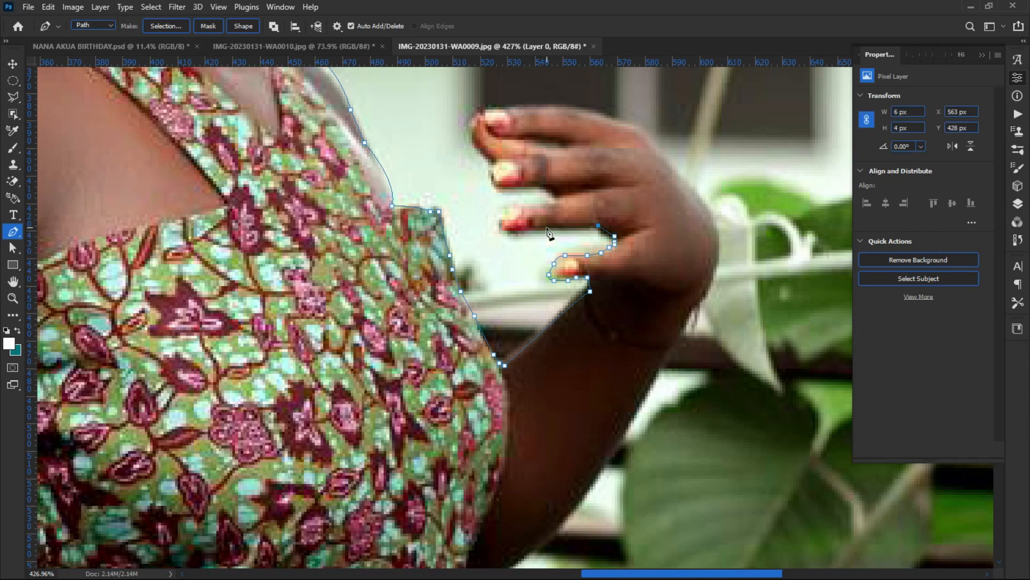
Step: Outline between the fingers, around the index fingertip and over the back of the hand
left_click_drag(513, 205, 541, 195)
left_click(513, 205, "alt")
left_click(552, 198)
left_click(541, 187)
left_click(511, 187)
left_click(499, 186)
left_click(493, 187)
left_click(492, 166)
left_click(497, 162)
left_click(486, 154)
left_click(483, 148)
left_click(480, 140)
left_click(478, 129)
left_click(478, 118)
left_click(493, 110)
left_click(518, 107)
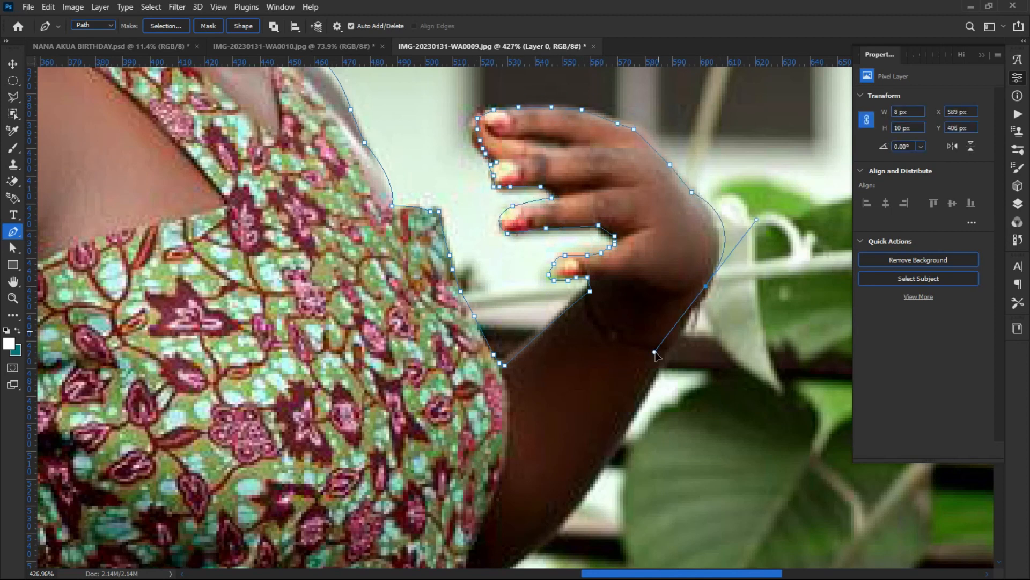
Step: Trace the arm's lower edge and down the side of the dress
left_click(706, 286, "alt")
left_click_drag(562, 449, 573, 311)
left_click(586, 293, "alt")
left_click_drag(454, 418, 362, 462)
left_click(455, 419, "alt")
left_click_drag(450, 488, 395, 232)
left_click(482, 247, "alt")
left_click_drag(433, 233, 438, 288)
left_click(433, 232, "alt")
left_click_drag(459, 340, 463, 372)
left_click(458, 340, "alt")
left_click_drag(472, 486, 424, 321)
left_click_drag(429, 327, 422, 415)
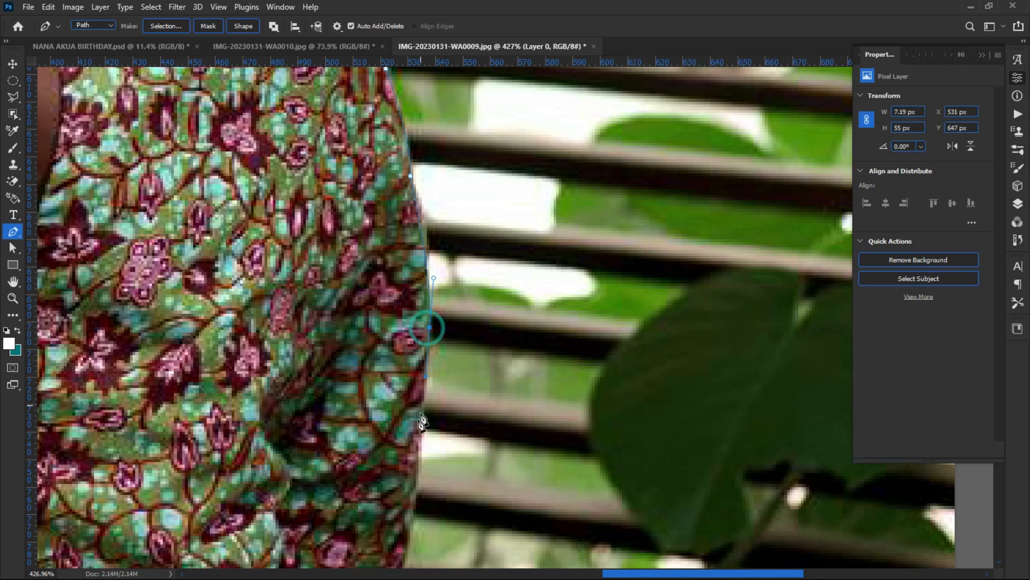
scroll(422, 423, "down", 10)
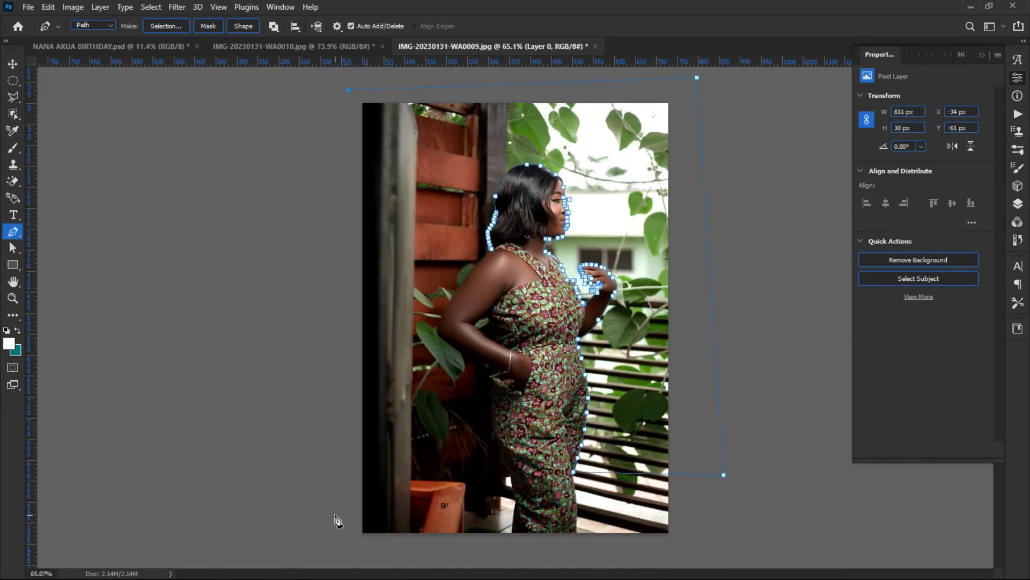
Step: Trace up the dress's left edge and around the forearm and elbow
left_click(335, 515)
scroll(498, 475, "up", 11)
left_click(540, 550)
left_click(548, 544)
left_click(536, 489)
left_click(533, 466)
left_click(524, 457)
left_click(509, 436)
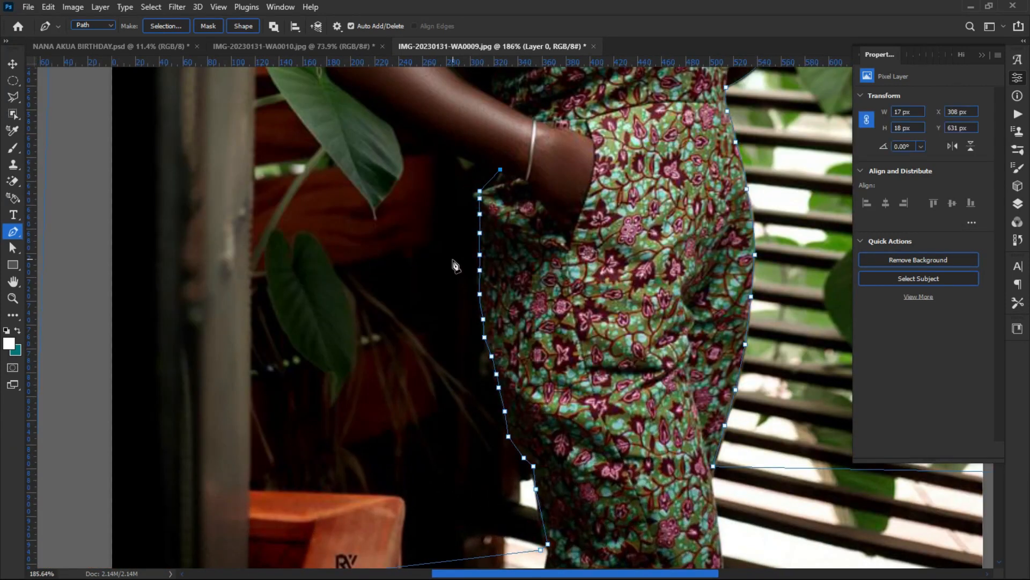
left_click_drag(453, 259, 553, 458)
left_click(530, 341, "alt")
left_click_drag(530, 341, 436, 279)
left_click(459, 298, "alt")
left_click(449, 289)
left_click(441, 282)
Step: Curve the path up the upper arm and over to the shoulder
left_click_drag(439, 221, 466, 162)
left_click(439, 221, "alt")
mouse_move(498, 125)
left_mouse_down()
mouse_move(528, 81)
mouse_move(376, 334)
left_mouse_up()
left_click(497, 125, "alt")
left_click_drag(447, 249, 479, 214)
left_click(447, 248, "alt")
scroll(470, 257, "up", 9)
left_click(435, 212)
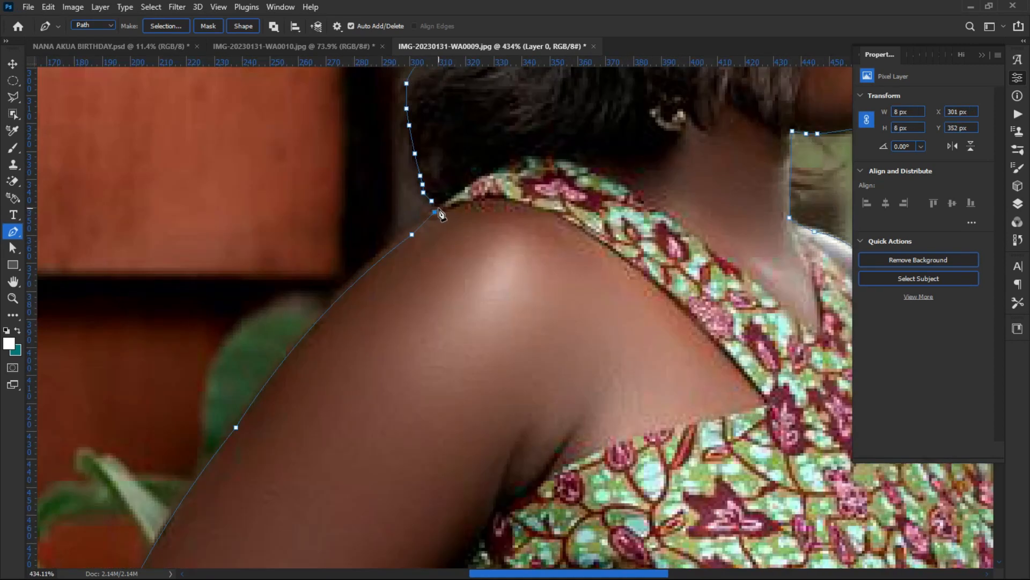
left_click(432, 202)
scroll(437, 241, "down", 13)
Step: Undo the stray anchor and close the path at the shoulder start point
right_click(475, 151)
left_click(347, 207)
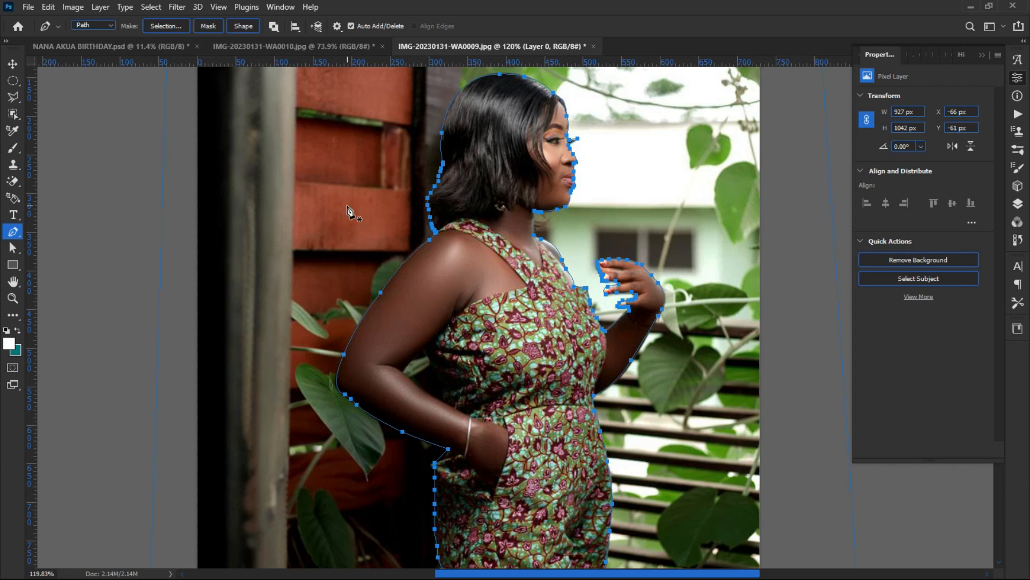
scroll(349, 212, "down", 4)
scroll(365, 222, "up", 3)
key("ctrl+z")
key("ctrl+z")
key("ctrl+z")
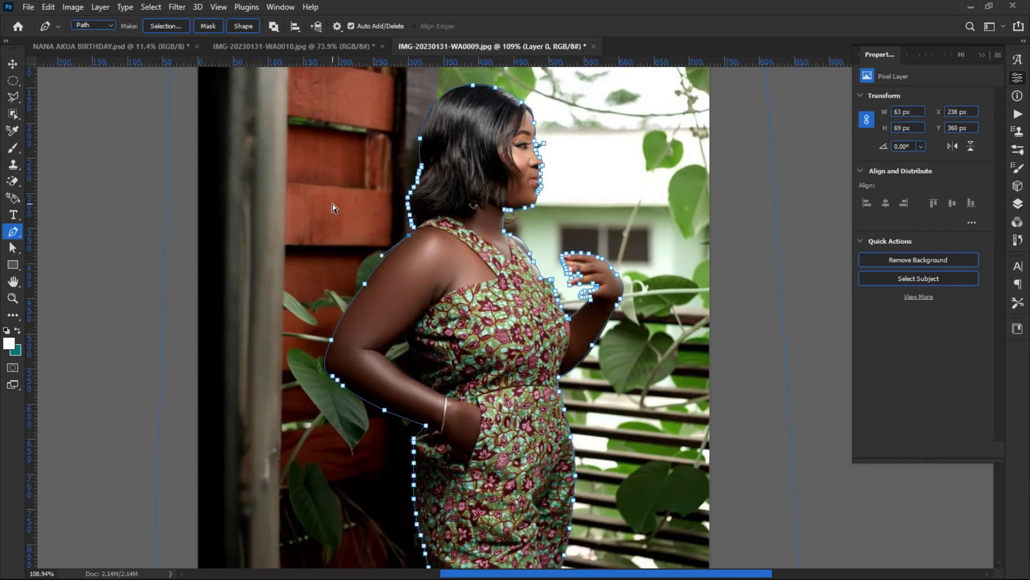
scroll(381, 204, "up", 4)
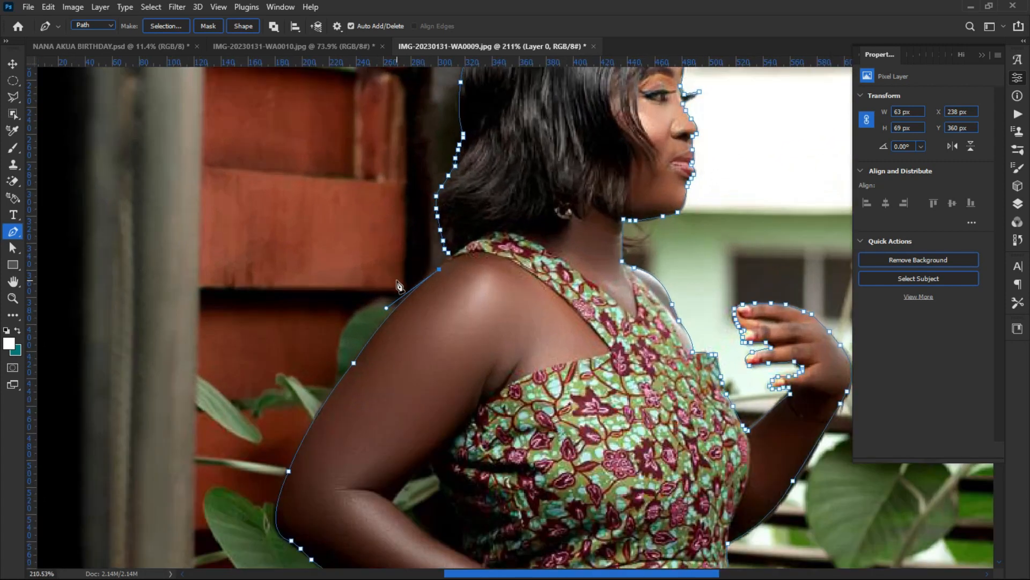
scroll(445, 268, "up", 3)
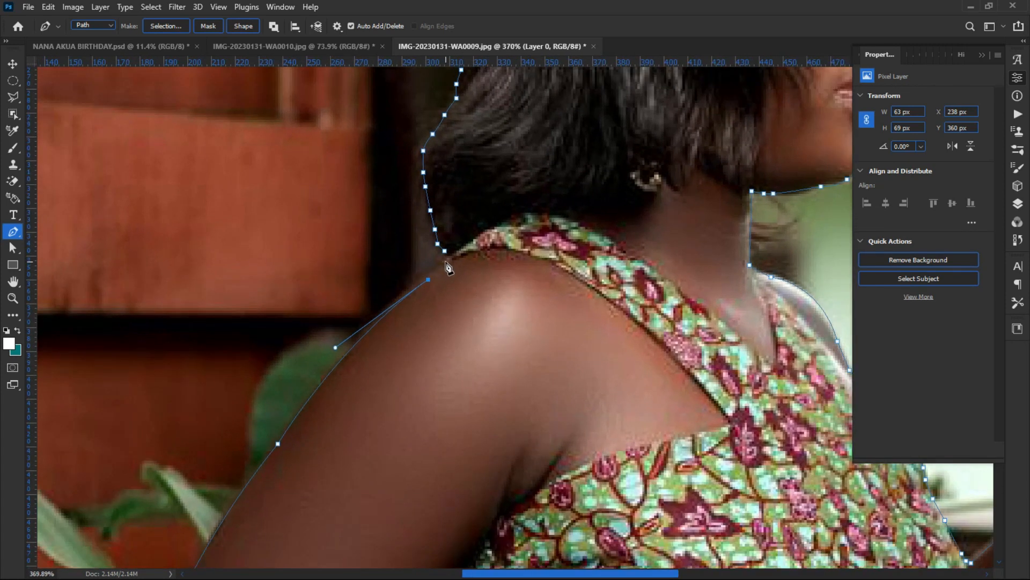
left_click(445, 252)
scroll(403, 287, "down", 4)
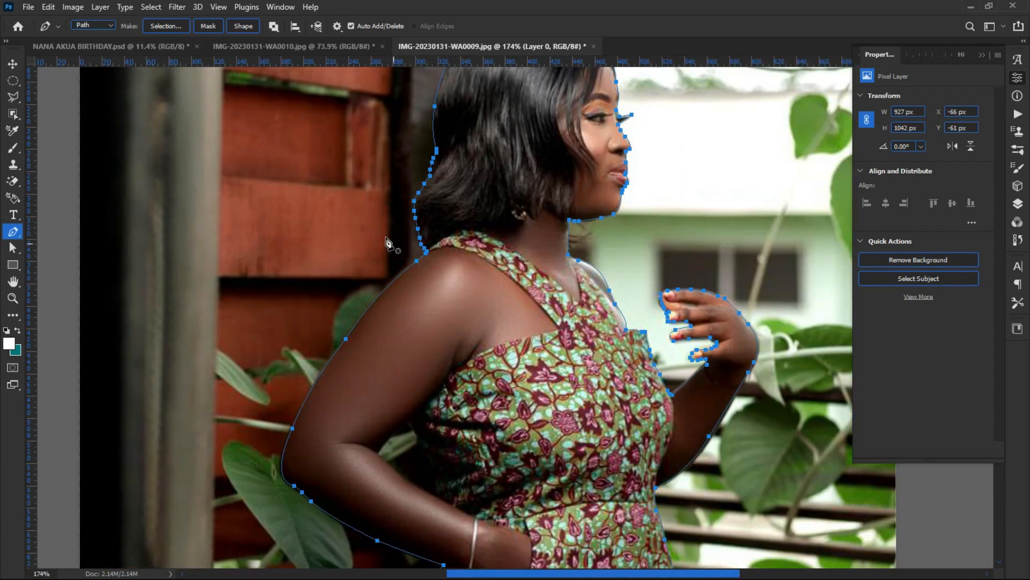
Step: Convert the closed path into a selection with a 0.6 px feather
right_click(327, 157)
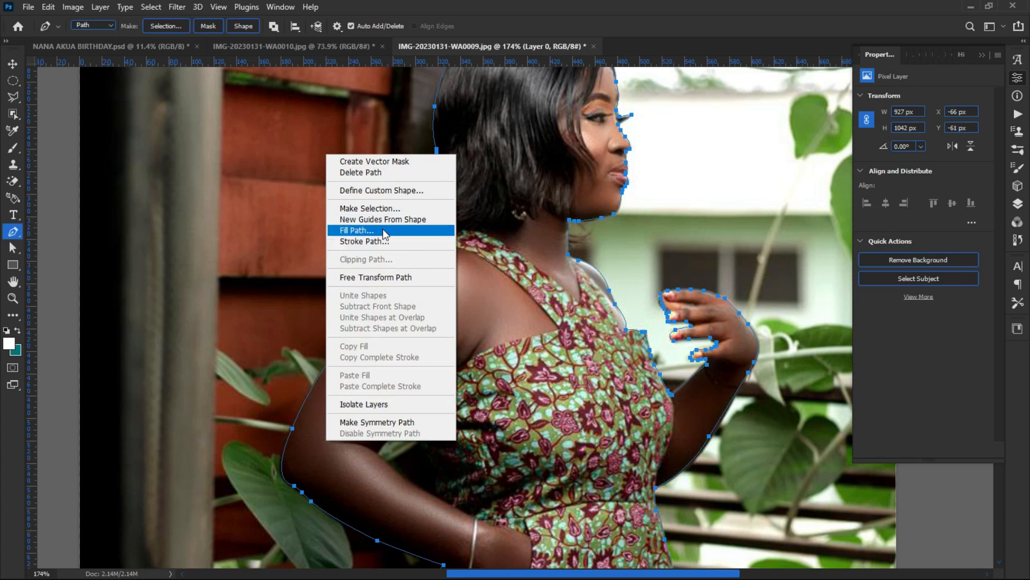
left_click(390, 209)
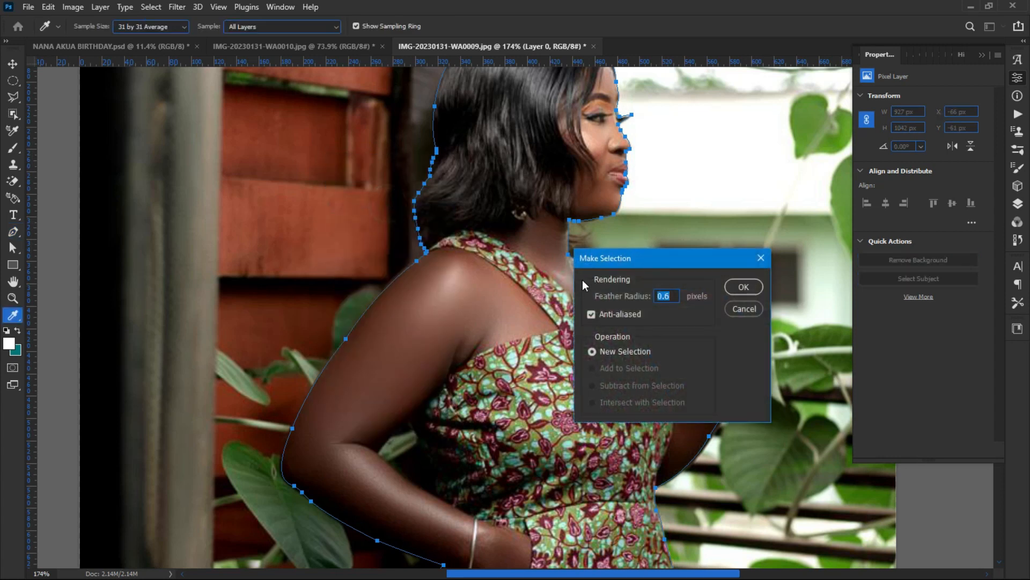
left_click(744, 288)
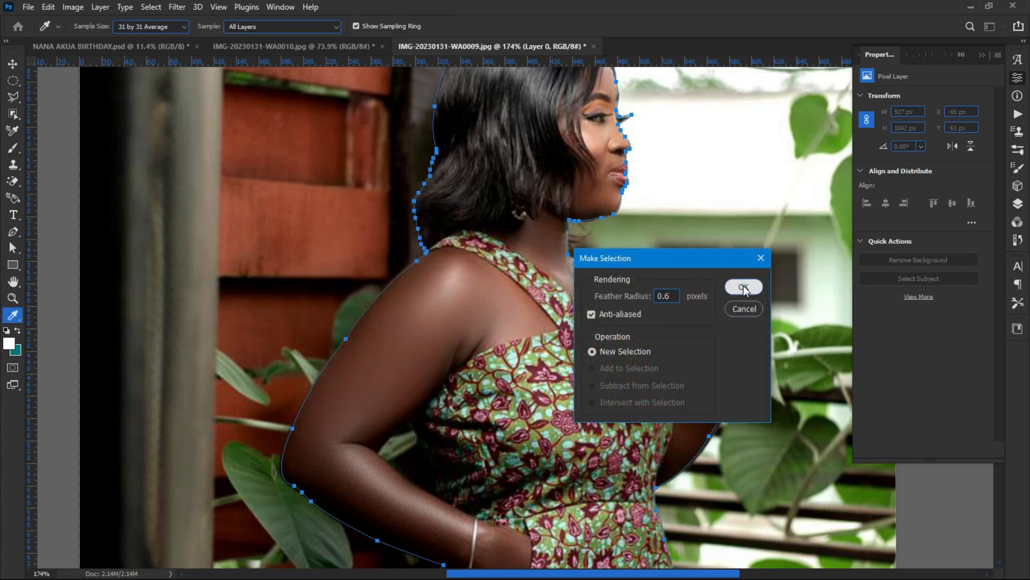
Step: Show the Layers panel and cut away the background around the woman with Edit > Cut
scroll(523, 294, "down", 5)
scroll(524, 294, "down", 2)
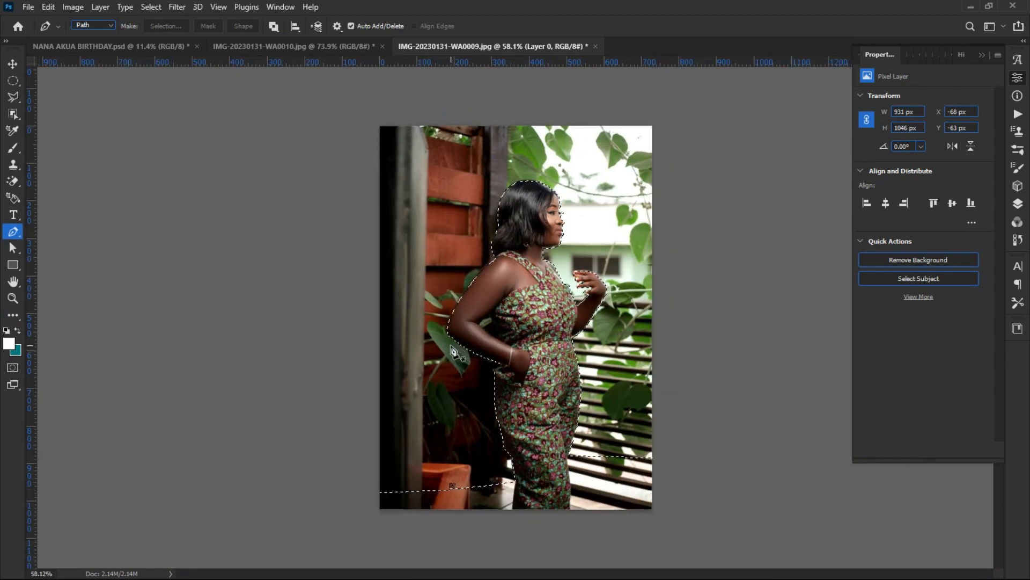
key("F7")
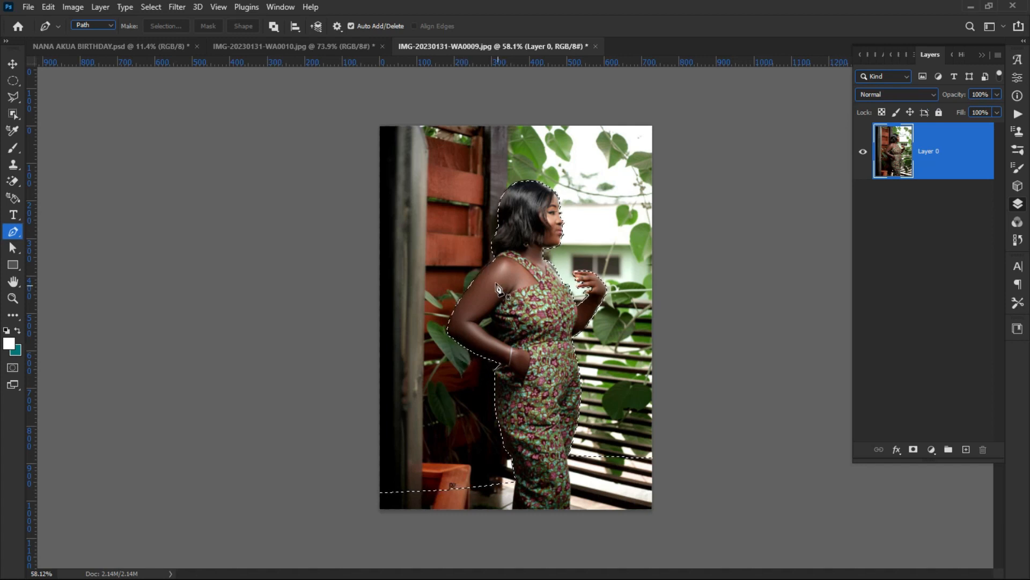
left_click(49, 7)
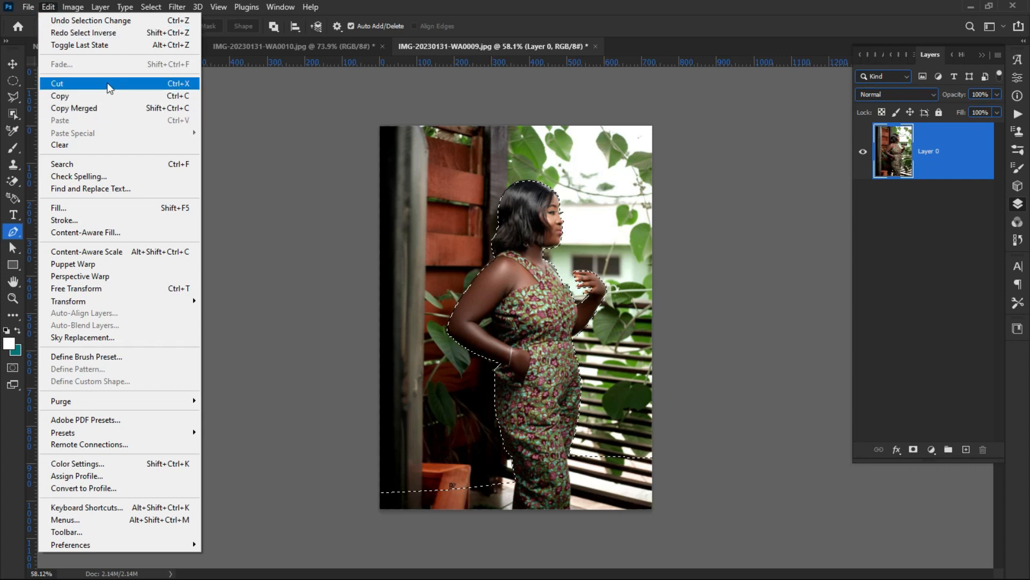
left_click(149, 84)
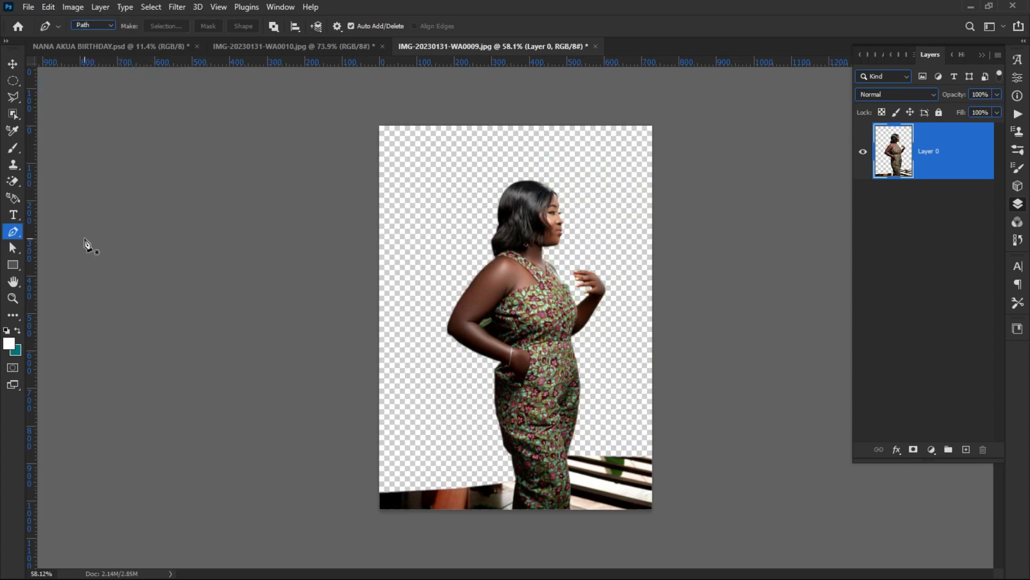
left_click(13, 63)
Step: Reselect the patterned-dress woman's layer and zoom in on the gap between her arm and body
left_click(205, 345)
left_click(510, 301)
scroll(552, 385, "up", 1)
scroll(553, 384, "up", 2)
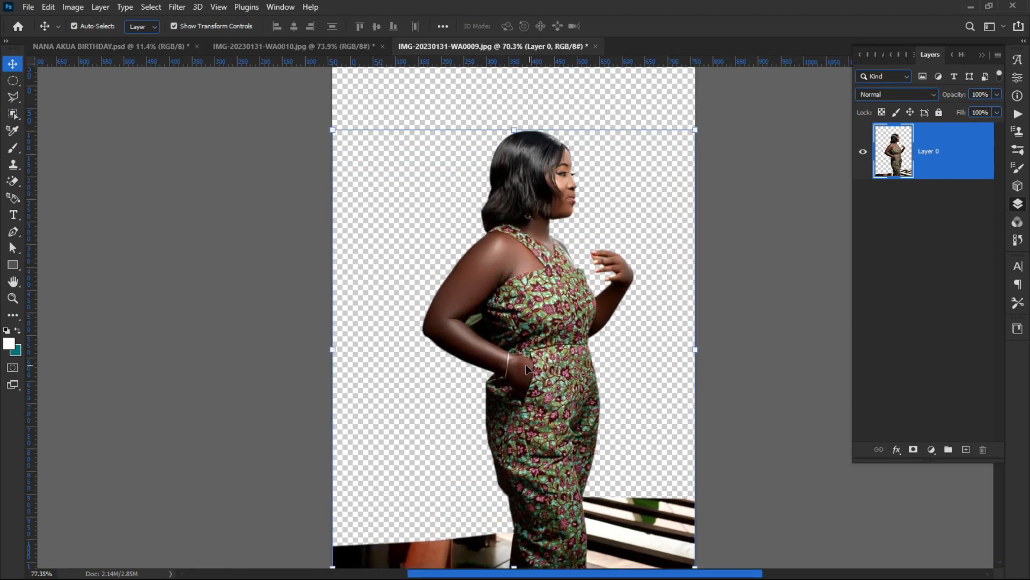
scroll(514, 387, "down", 2)
scroll(503, 515, "up", 1)
scroll(525, 415, "down", 3)
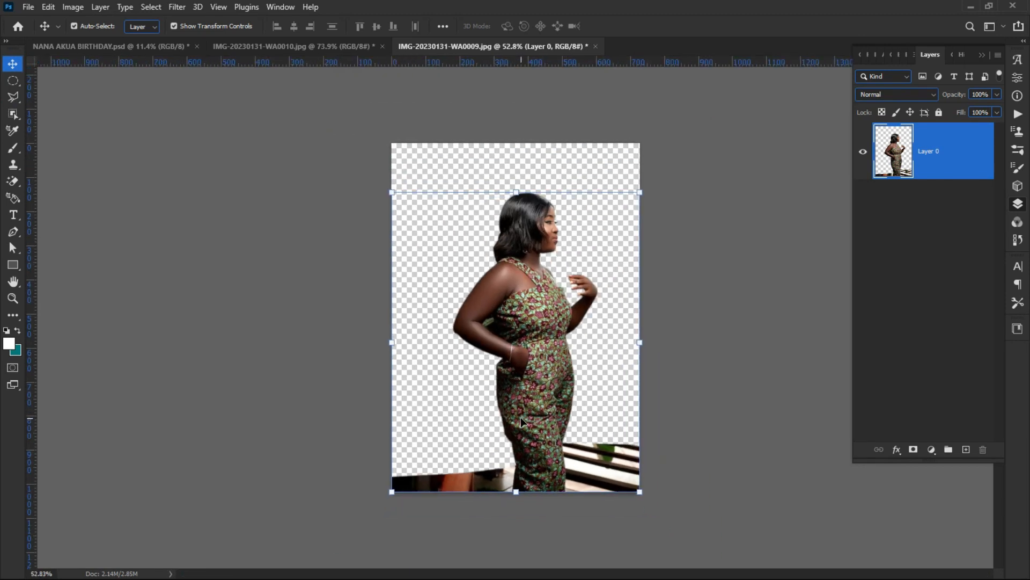
scroll(540, 486, "up", 5)
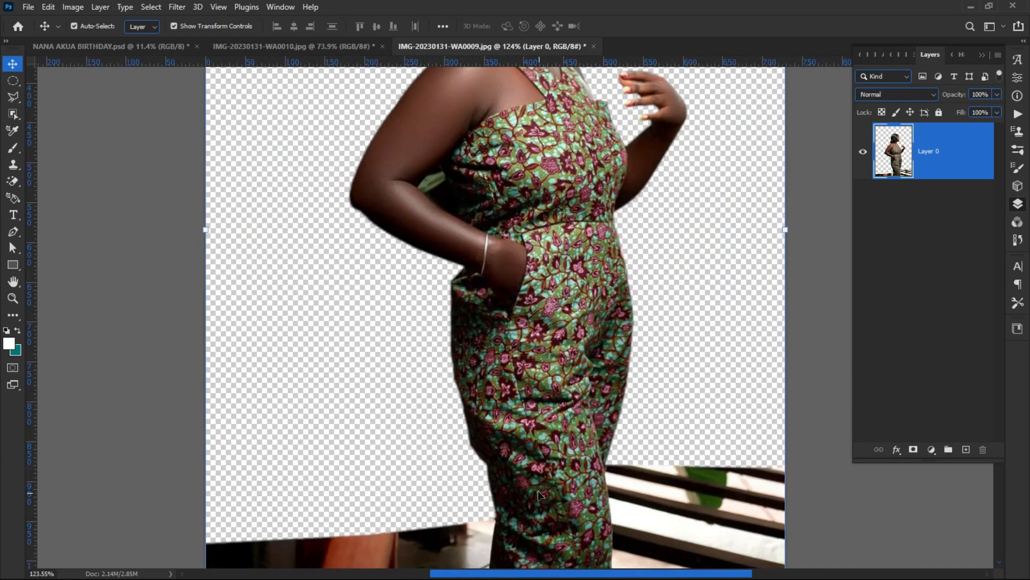
scroll(486, 340, "down", 3)
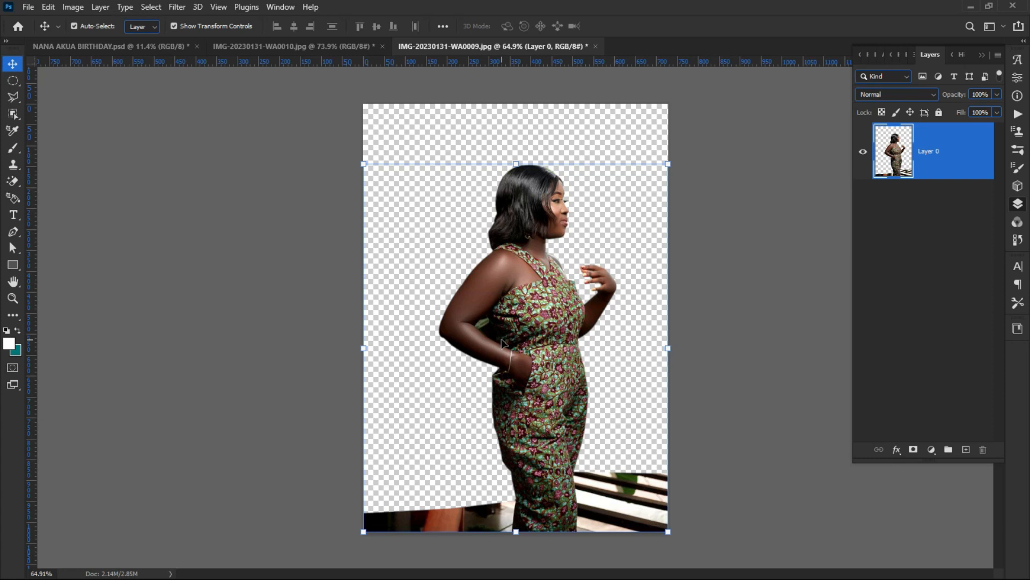
scroll(496, 344, "up", 7)
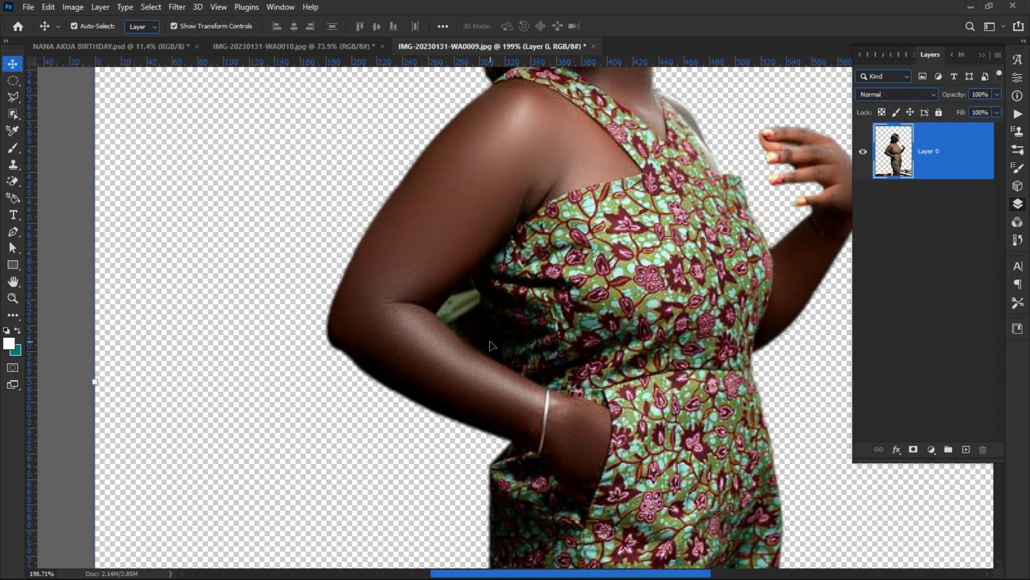
scroll(492, 345, "up", 3)
Step: With the Pen tool, trace the gap down the inner arm and along the forearm
key("p")
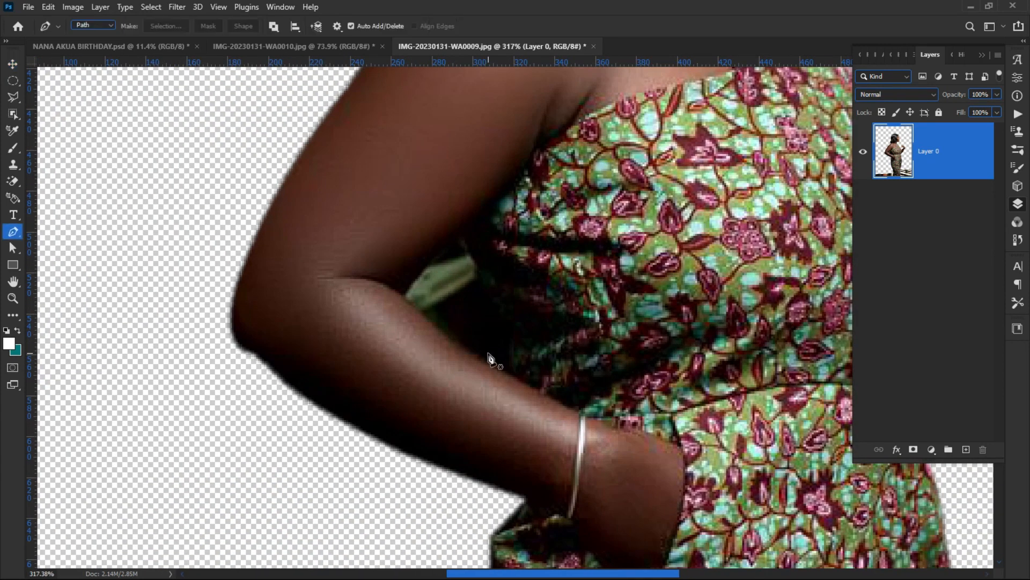
left_click(457, 242)
left_click(445, 254)
left_click(430, 266)
left_click(413, 279)
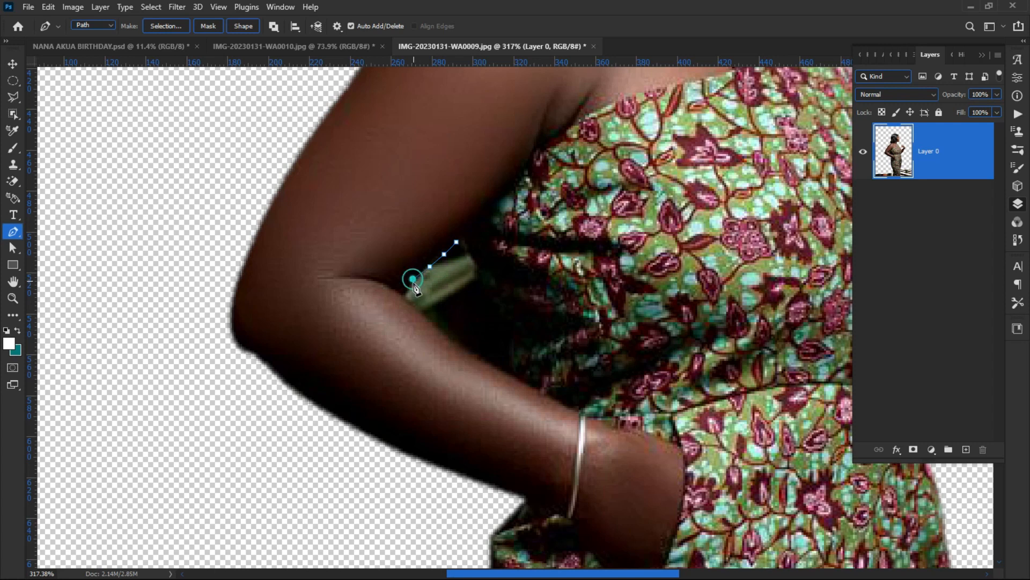
left_click(400, 293)
left_click(440, 328)
left_click(465, 350)
left_click(487, 360)
left_click(504, 370)
left_click(509, 373)
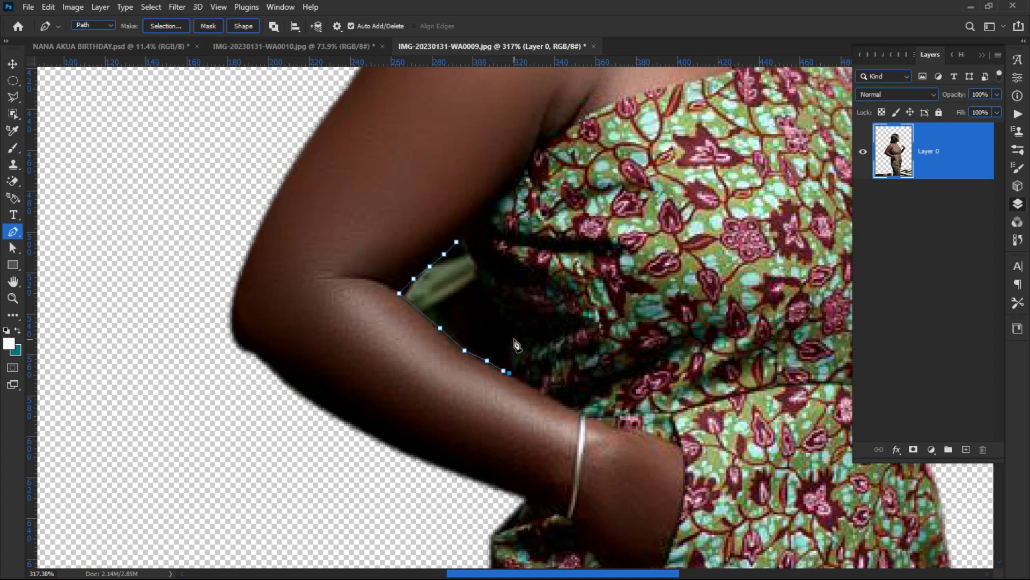
Step: Continue the path up the dress edge and body, closing it at the start point
left_click_drag(513, 333, 515, 315)
left_click(514, 334, "alt")
left_click(506, 319)
left_click(497, 310)
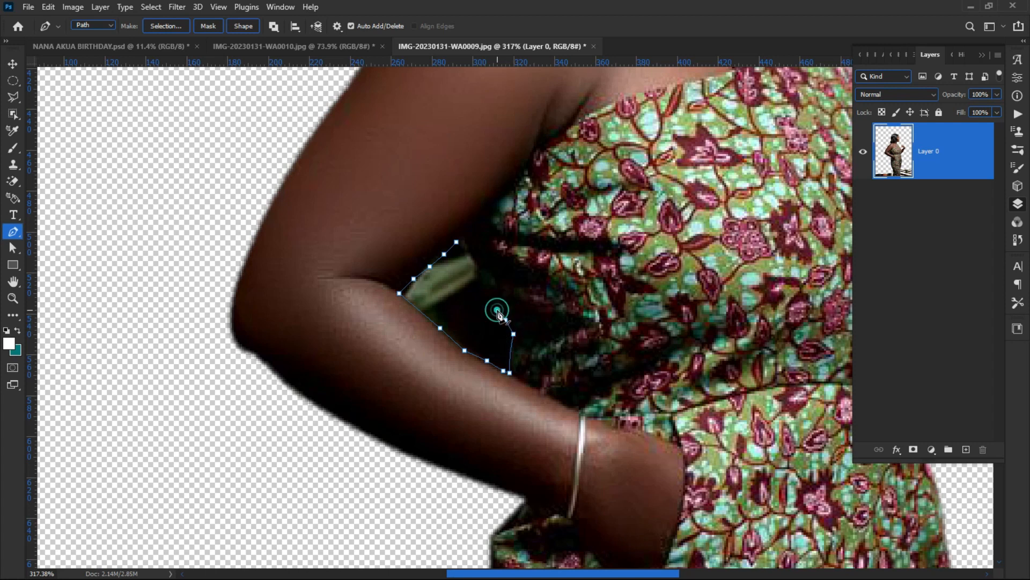
left_click(487, 295)
left_click(481, 282)
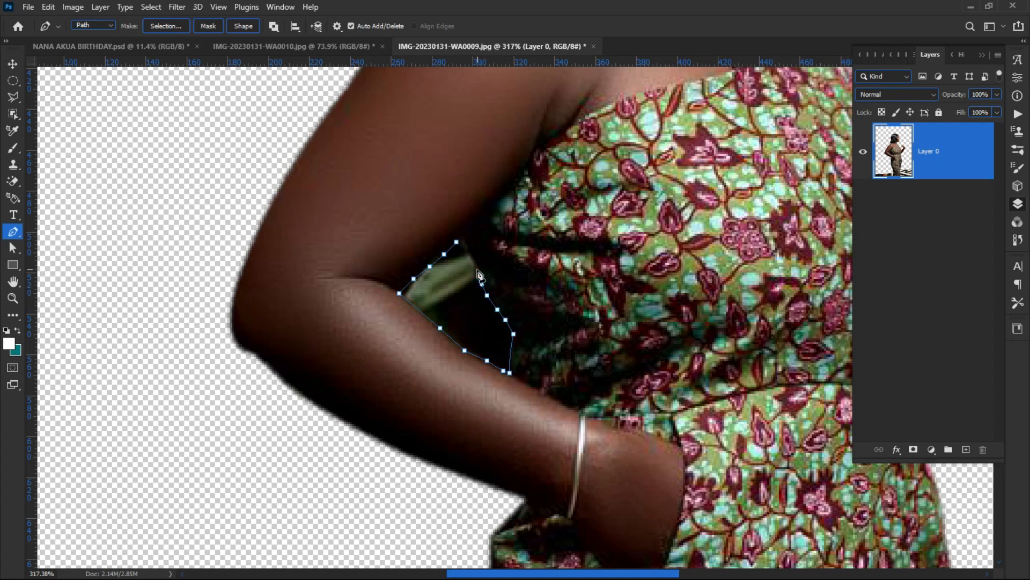
left_click(477, 268)
left_click(472, 256)
left_click(455, 245)
Step: Convert the path to a selection, delete the dark gap, deselect and fit the image on screen
right_click(443, 282)
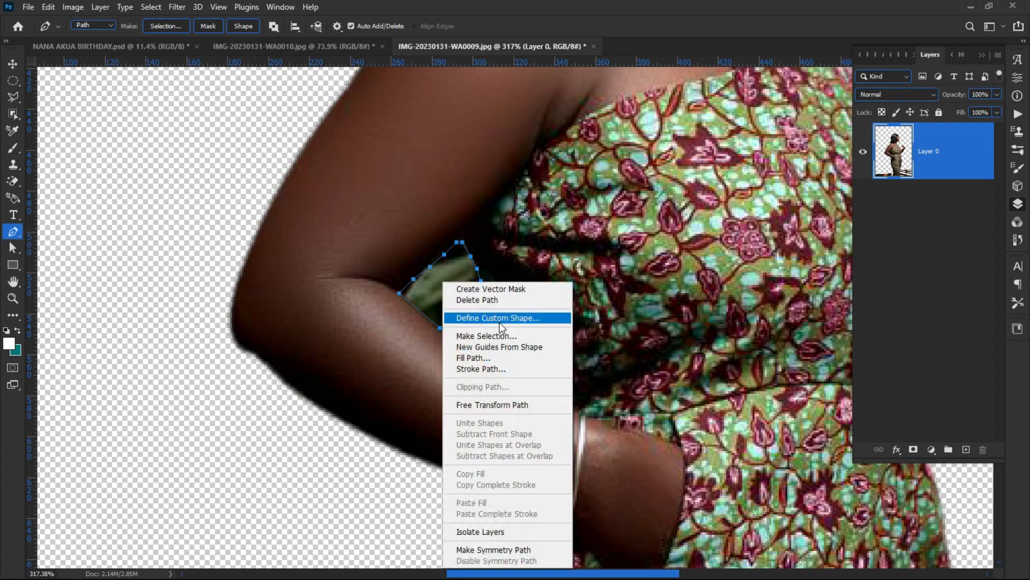
left_click(486, 335)
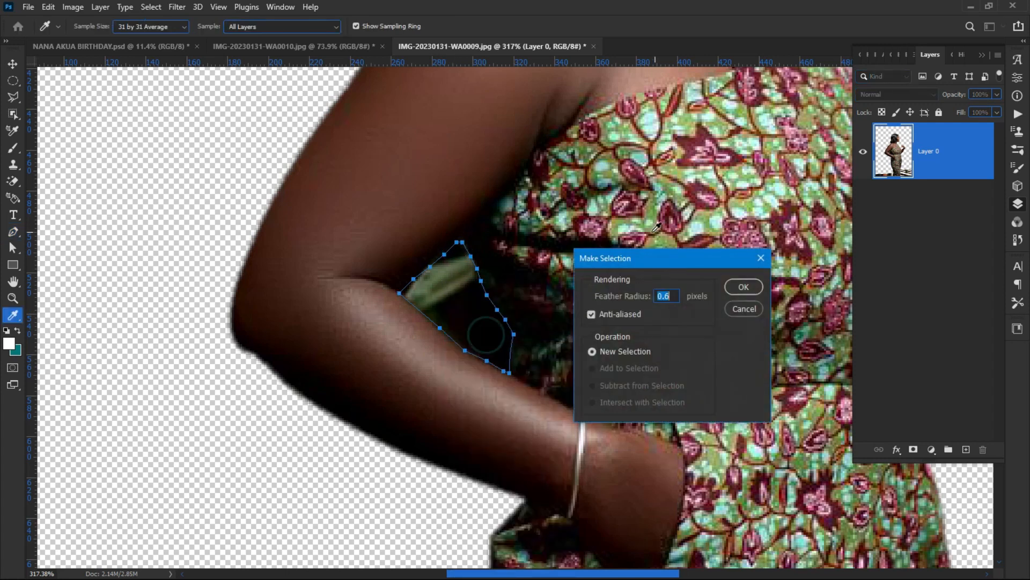
left_click(740, 289)
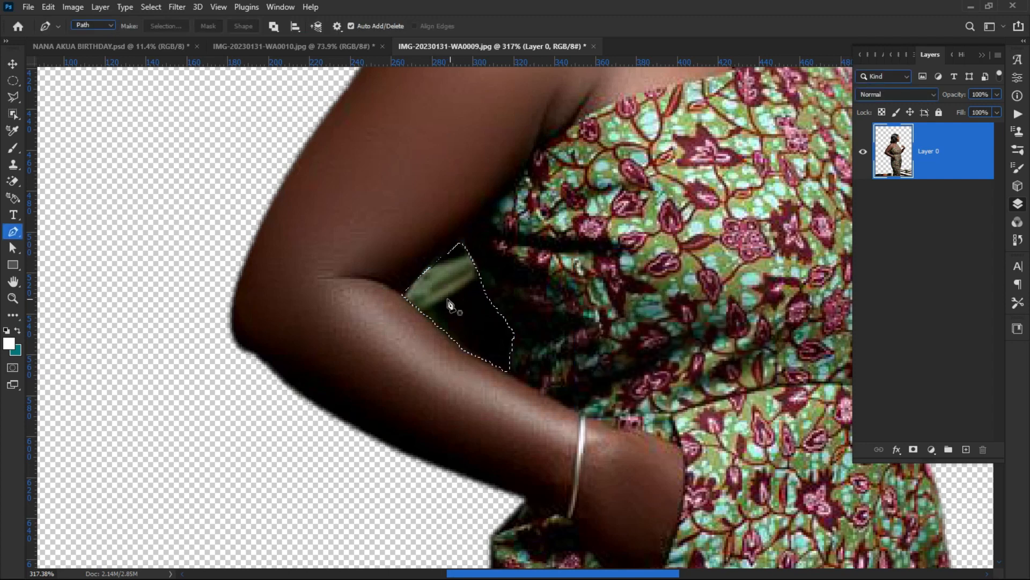
key("Delete")
key("ctrl+d")
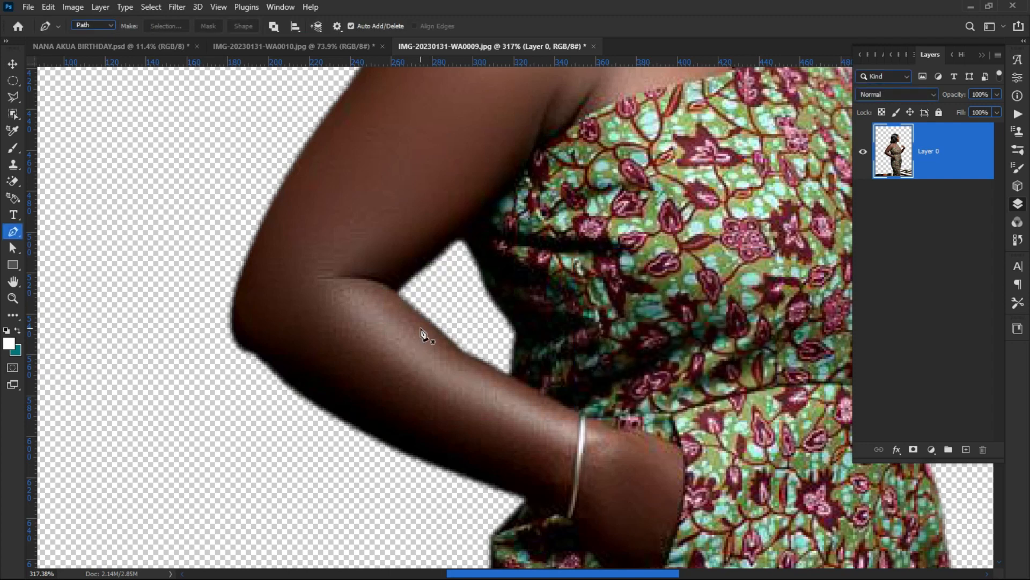
key("ctrl+0")
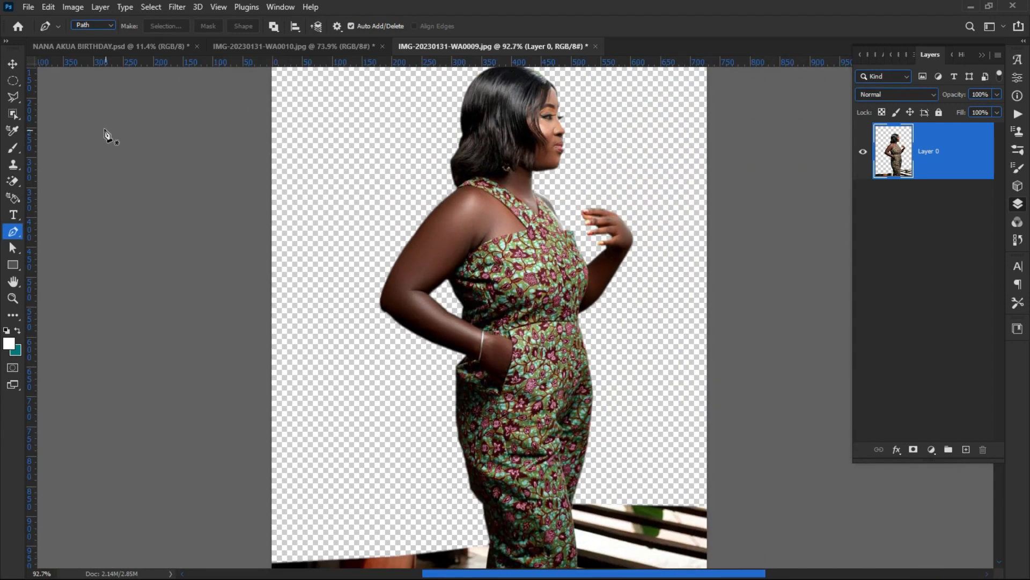
scroll(545, 274, "down", 2)
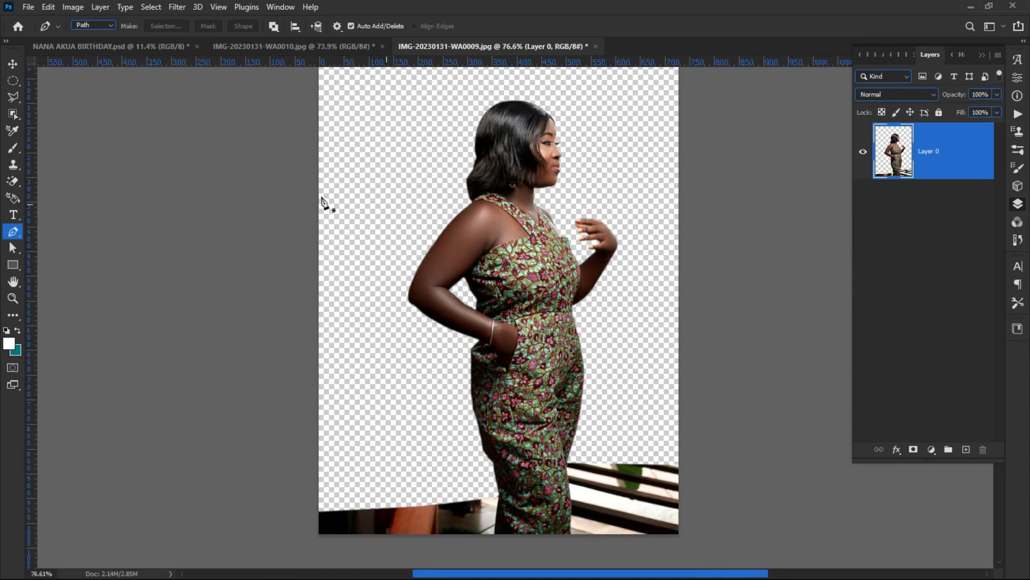
Step: Select the floor strip at the image bottom with the Rectangular Marquee and delete it
left_click(13, 64)
left_click(153, 262)
scroll(524, 435, "down", 1)
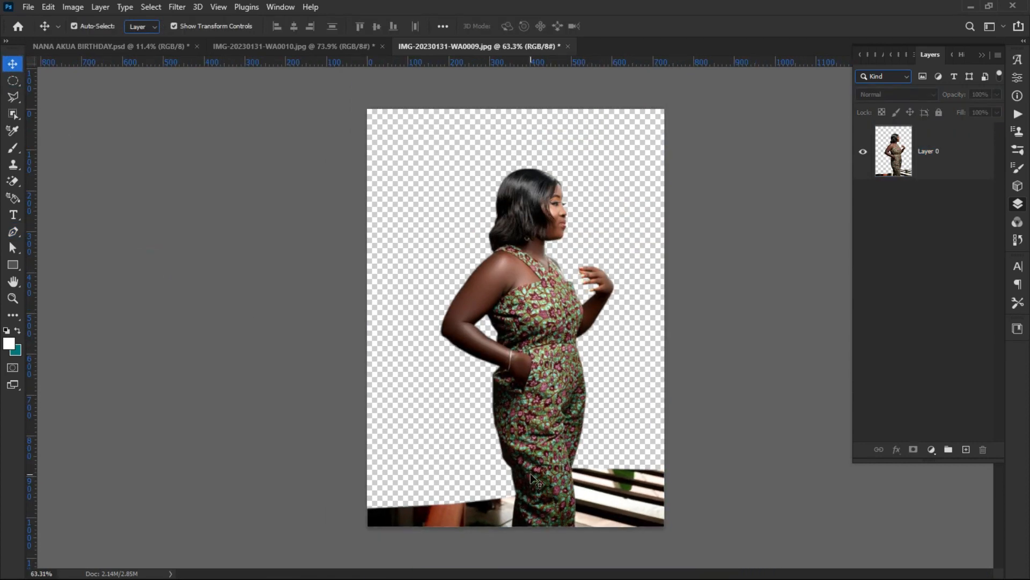
left_click_drag(12, 80, 33, 80)
left_click(53, 82)
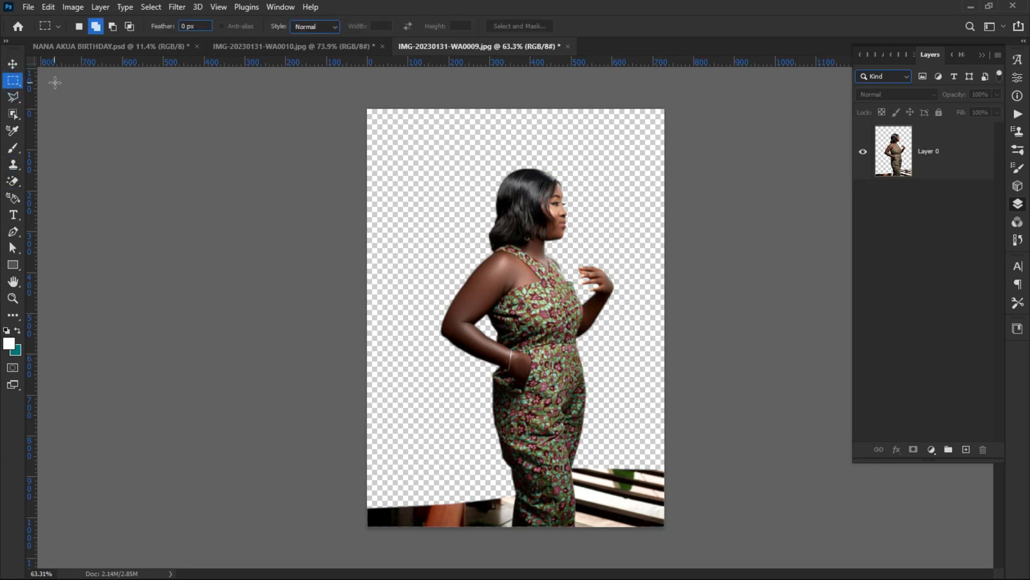
left_click_drag(617, 528, 319, 466)
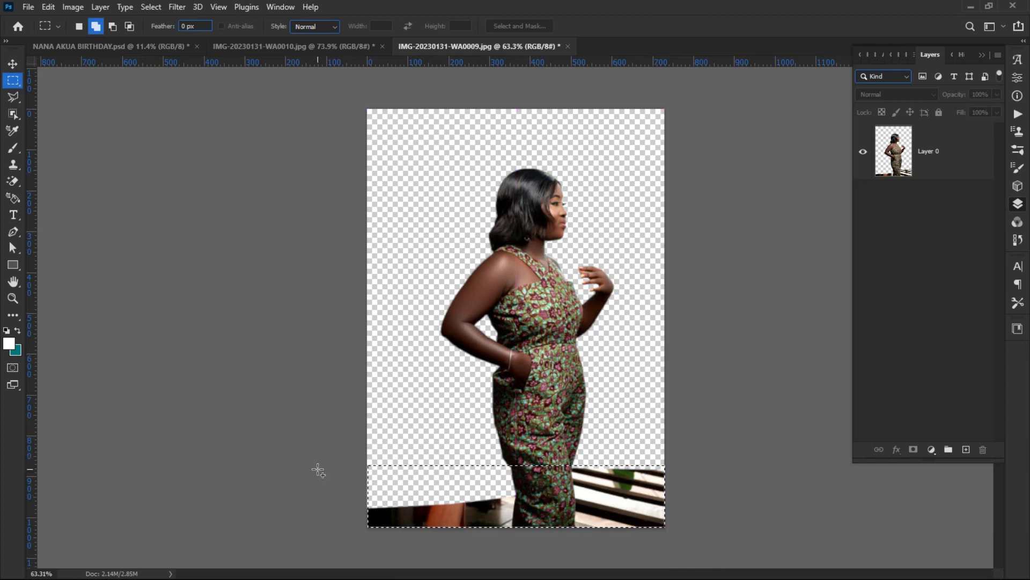
left_click(915, 149)
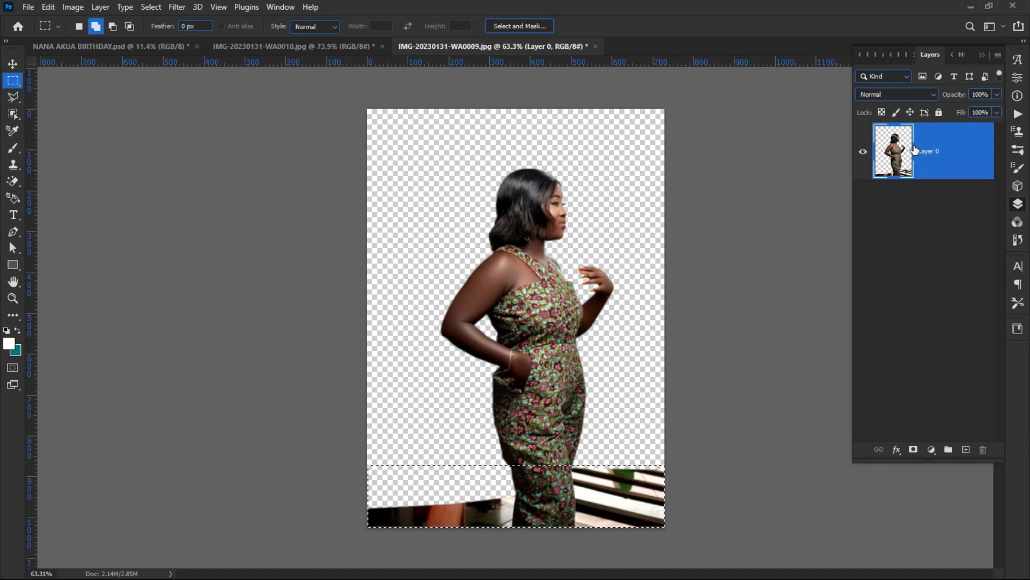
key("Delete")
key("ctrl+d")
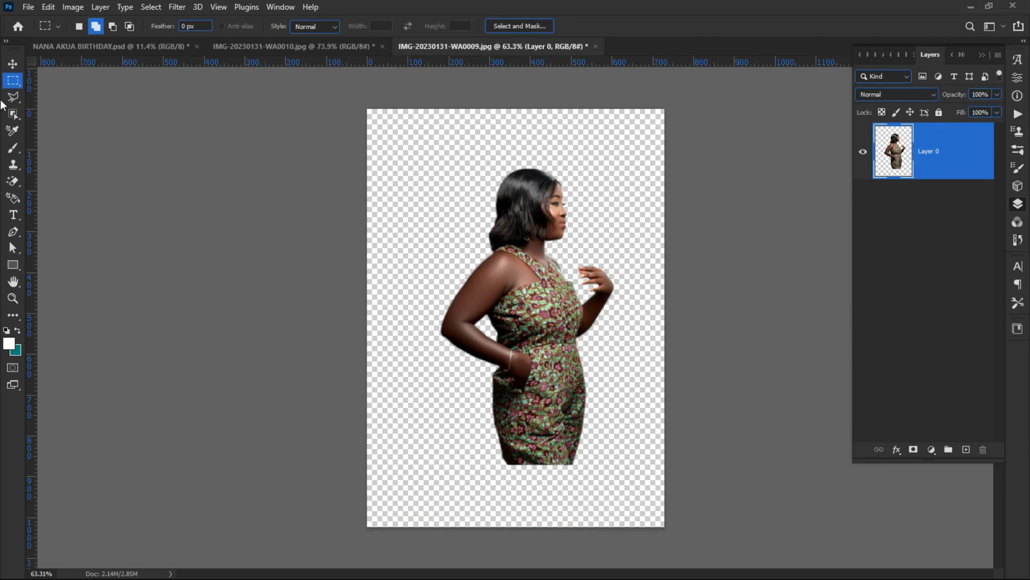
Step: Drag the woman into the flyer, enlarge her to about 134%, and place Layer 4 beneath Layer 3
left_click(12, 63)
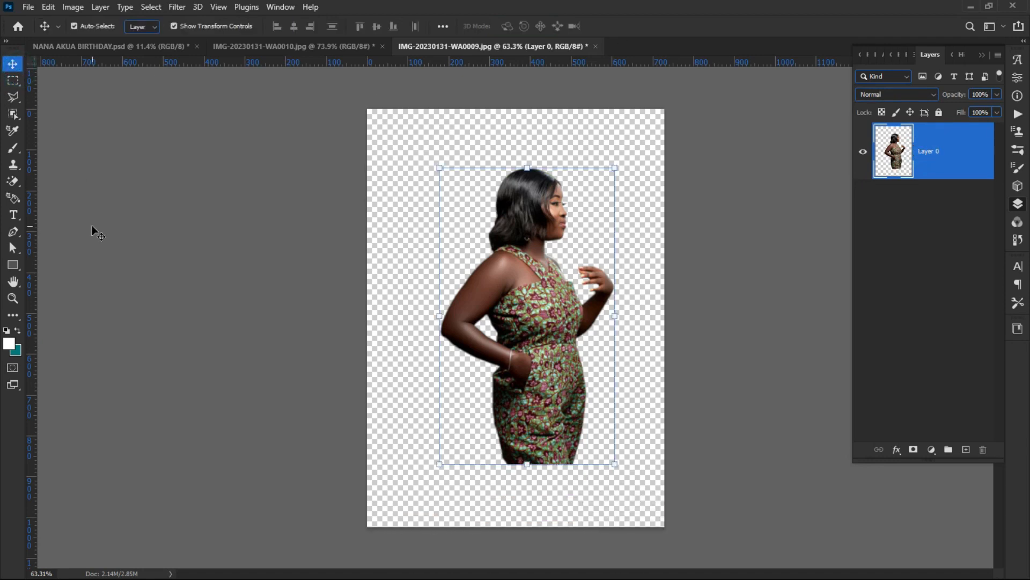
left_click_drag(547, 303, 278, 233)
left_click_drag(363, 372, 563, 149)
left_click(637, 26)
left_click_drag(934, 168, 945, 253)
left_click_drag(430, 352, 451, 416)
left_click_drag(363, 464, 301, 534)
Step: Rearrange the two women, shifting the green-dress woman right and the patterned-dress woman beside her
left_click(182, 271)
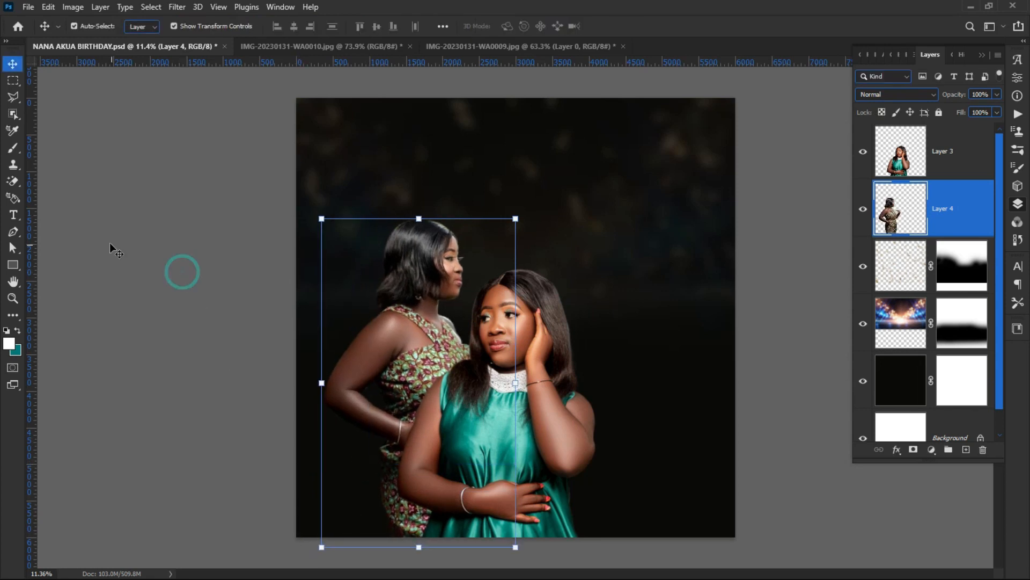
left_click(108, 242)
mouse_move(505, 401)
left_mouse_down()
mouse_move(543, 408)
mouse_move(502, 406)
left_mouse_up()
left_click(236, 321)
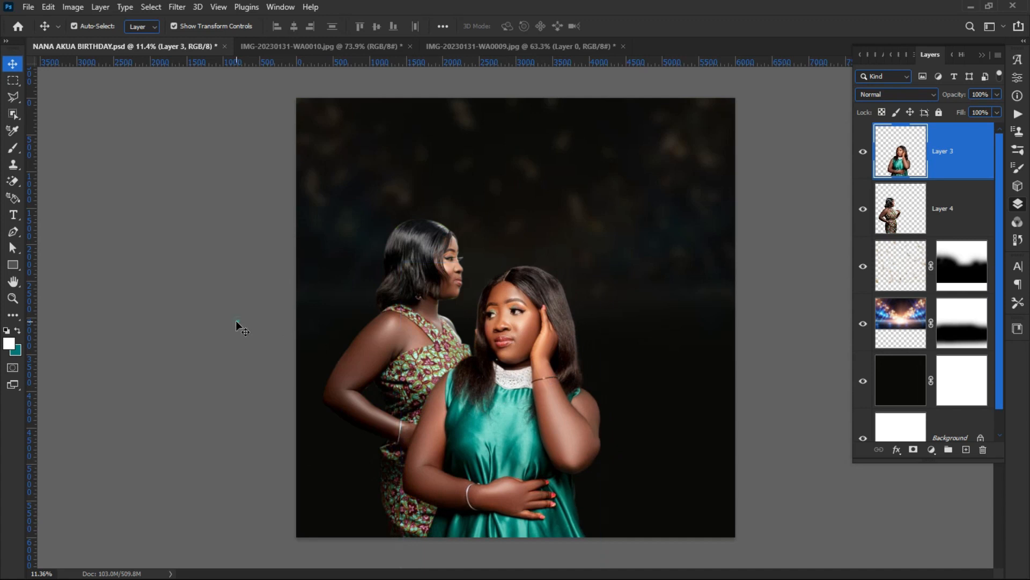
mouse_move(401, 339)
left_mouse_down()
mouse_move(414, 365)
mouse_move(445, 295)
mouse_move(363, 333)
mouse_move(417, 345)
left_mouse_up()
left_click_drag(490, 423, 504, 383)
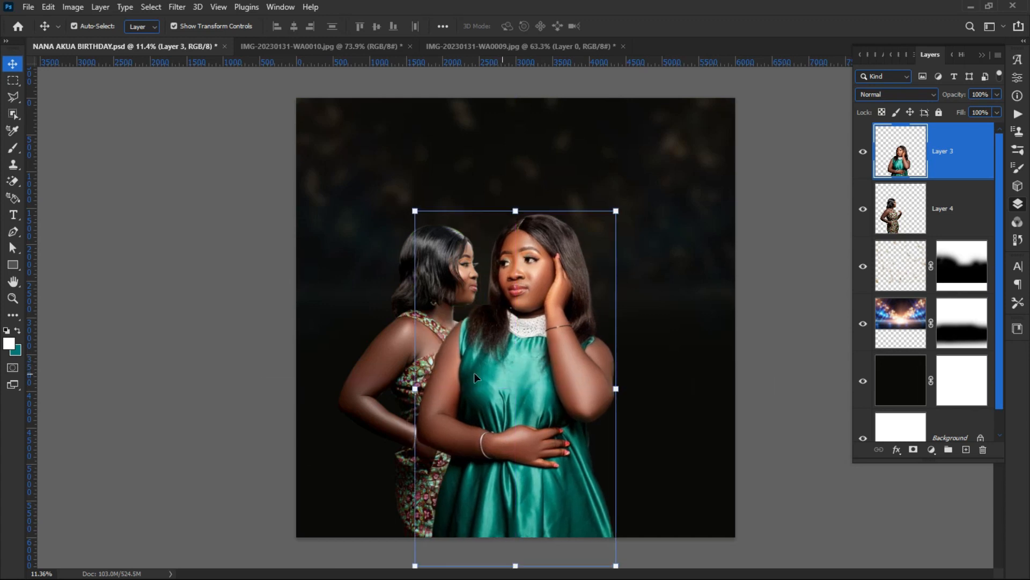
left_click(372, 353)
left_click_drag(372, 356, 358, 353)
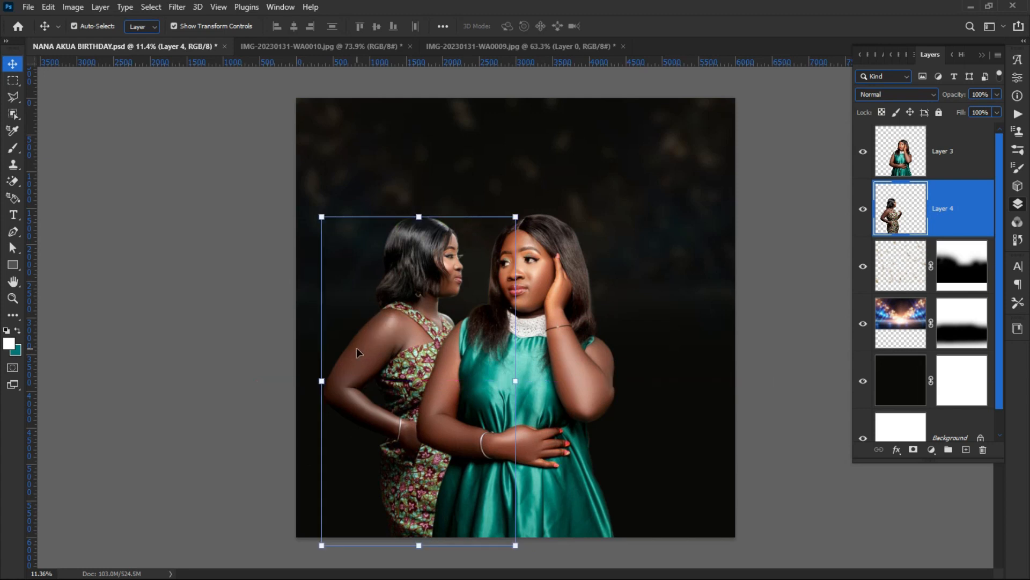
Step: Move the green-dress woman further right and enlarge her to about 116%
left_click(236, 346)
left_click_drag(526, 406, 549, 411)
left_click(266, 330)
left_click_drag(559, 375, 565, 376)
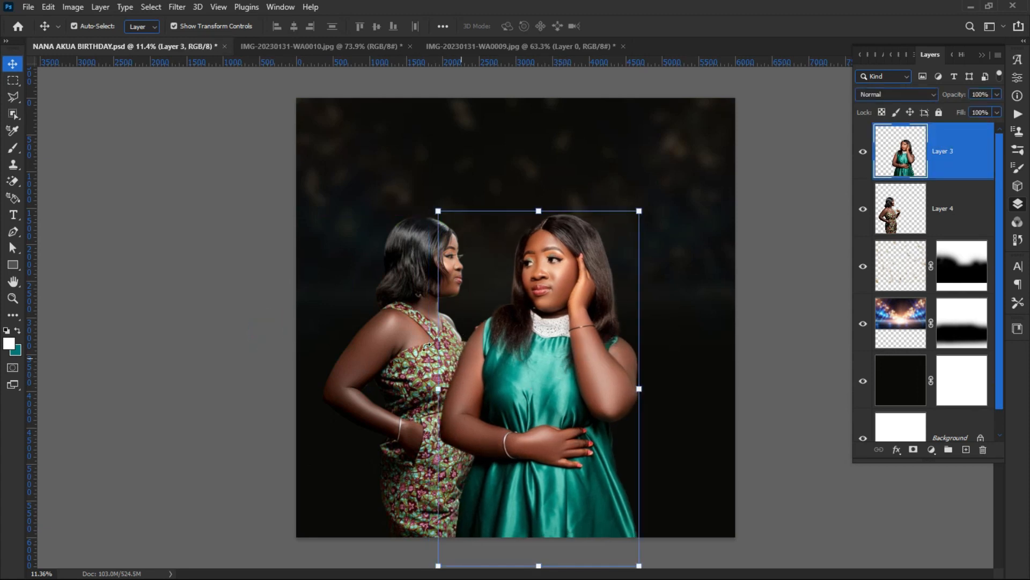
left_click(209, 290)
left_click(409, 342)
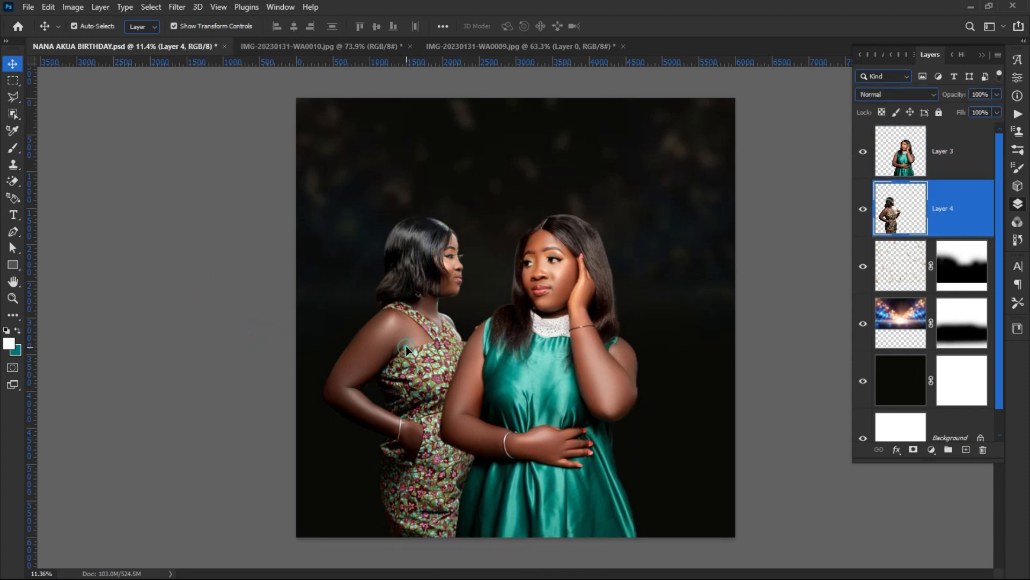
left_click_drag(409, 343, 410, 335)
left_click(591, 381)
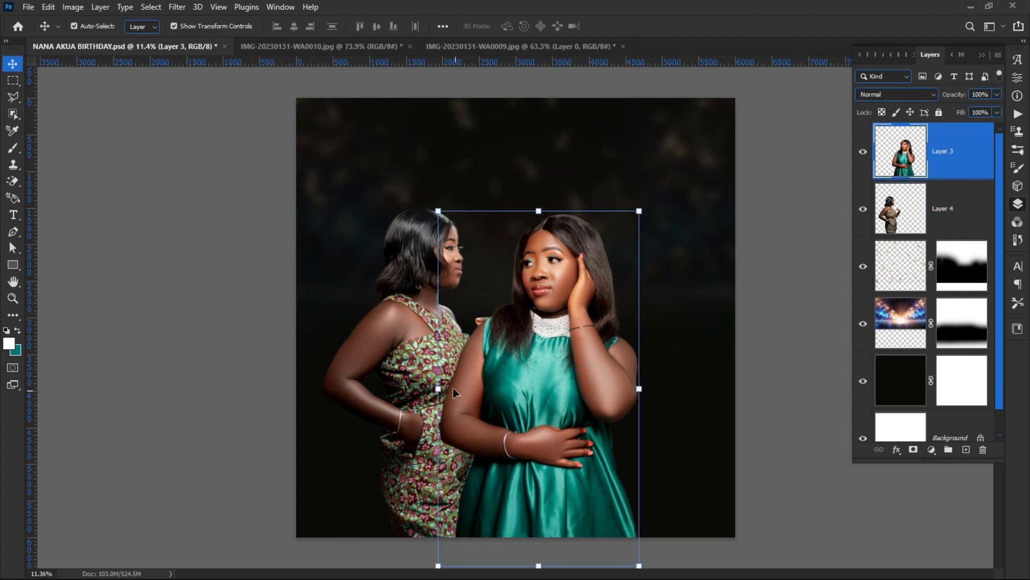
left_click_drag(438, 387, 445, 413)
left_click(198, 281)
Step: Lower both women to the flyer's bottom edge, green-dress woman about 75 px, patterned-dress woman further
left_click_drag(588, 389, 572, 384)
mouse_move(397, 361)
left_mouse_down()
mouse_move(418, 336)
mouse_move(412, 343)
mouse_move(394, 325)
mouse_move(389, 357)
left_mouse_up()
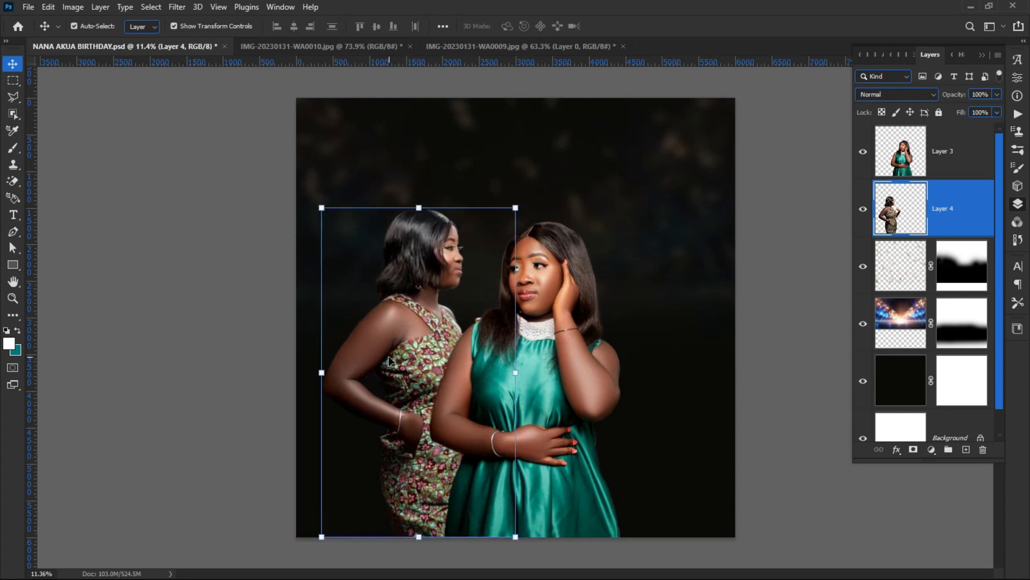
left_click(230, 349)
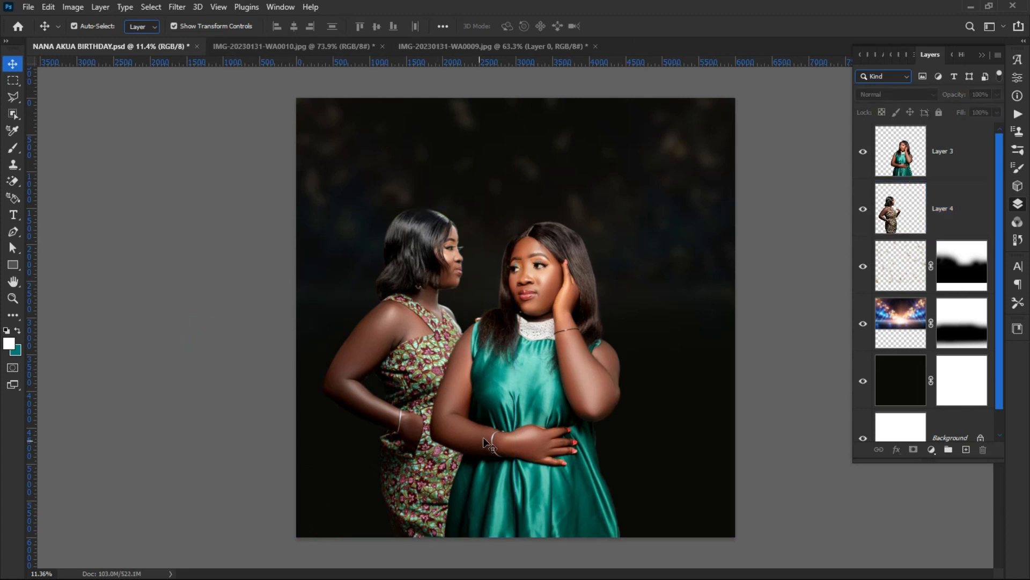
left_click_drag(499, 387, 499, 427)
left_click(369, 350)
left_click_drag(401, 366, 405, 387)
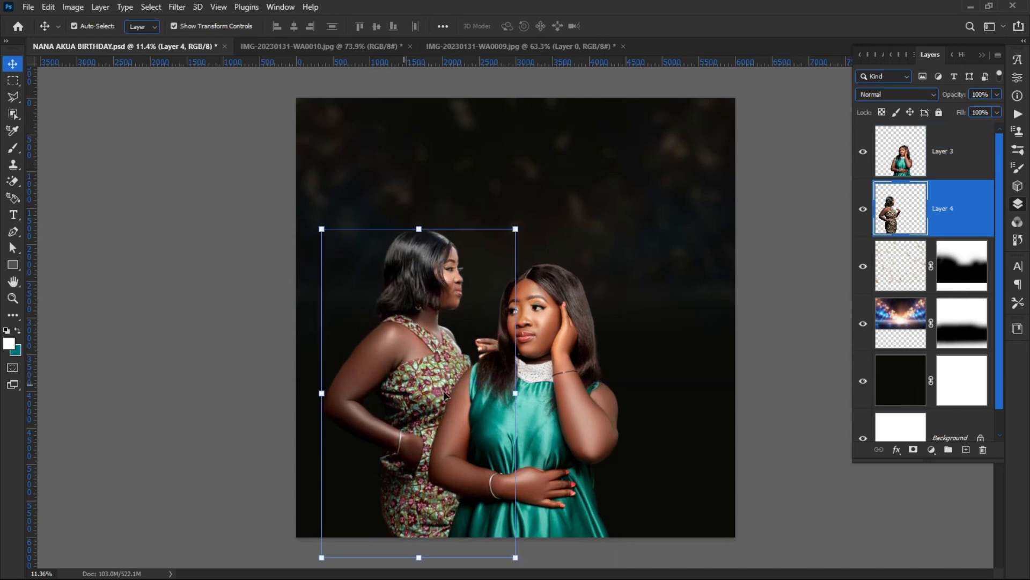
left_click(143, 359)
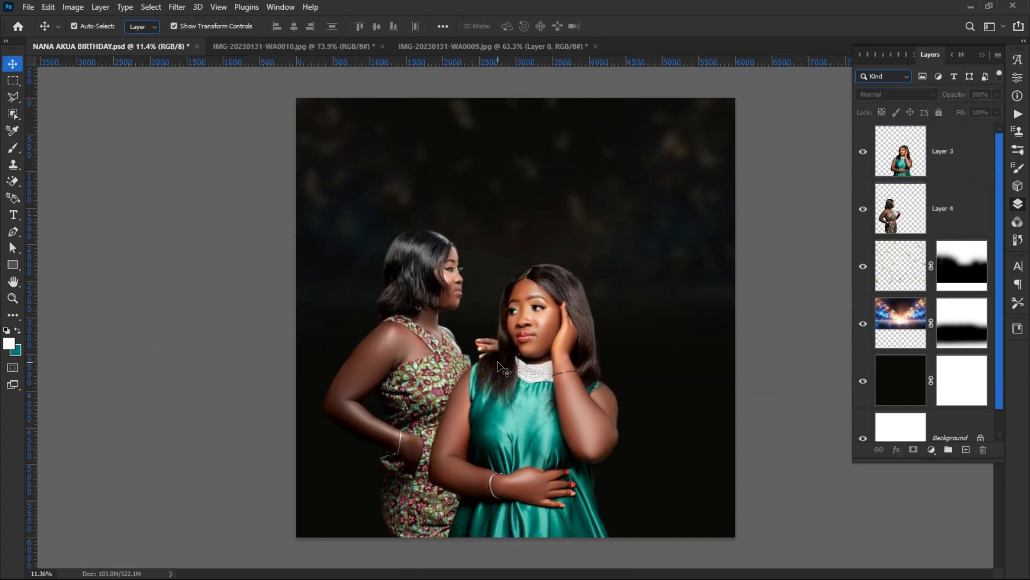
left_click_drag(425, 338, 419, 347)
left_click(252, 299)
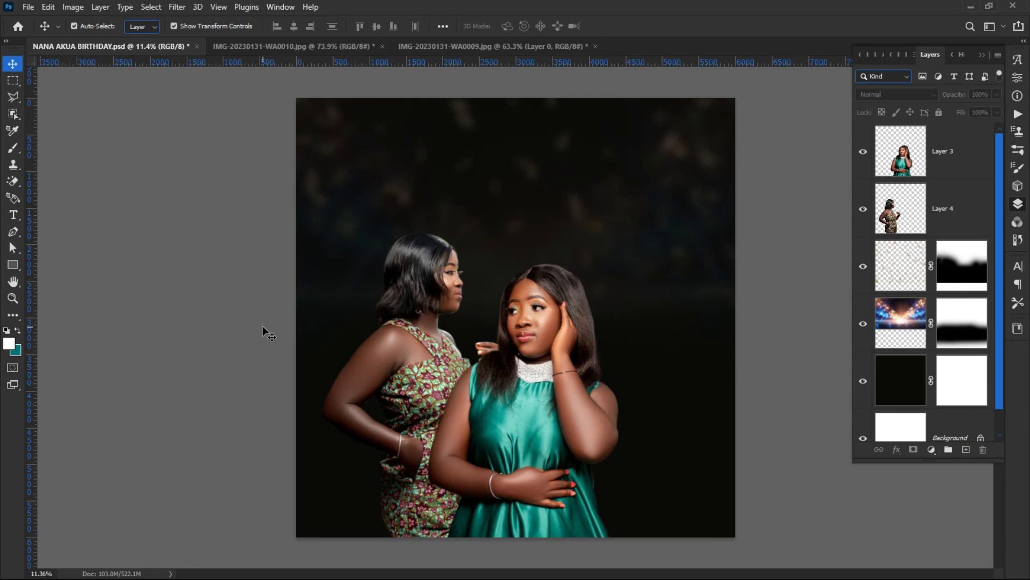
left_click(421, 332)
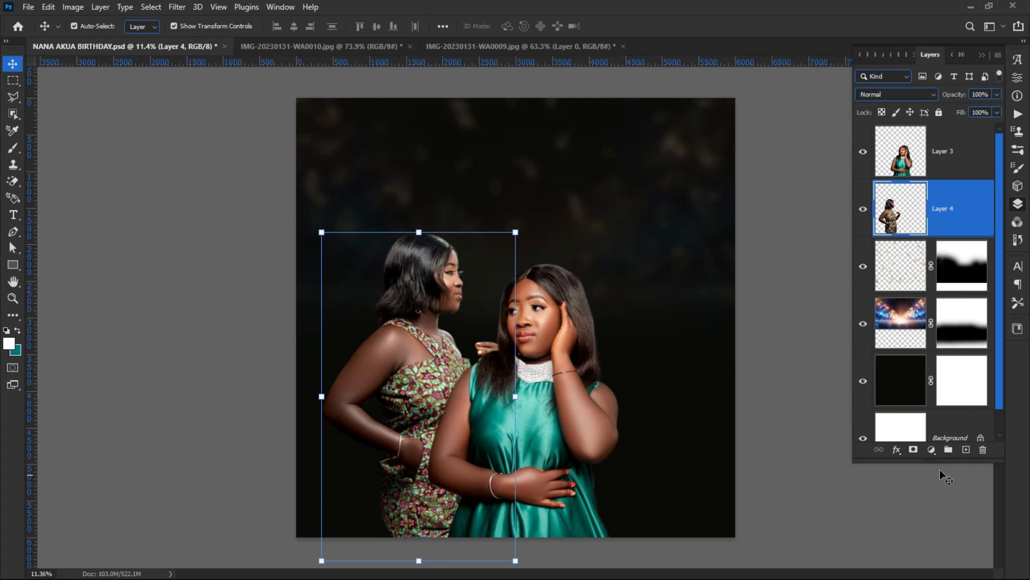
left_click(145, 365)
left_click(369, 364)
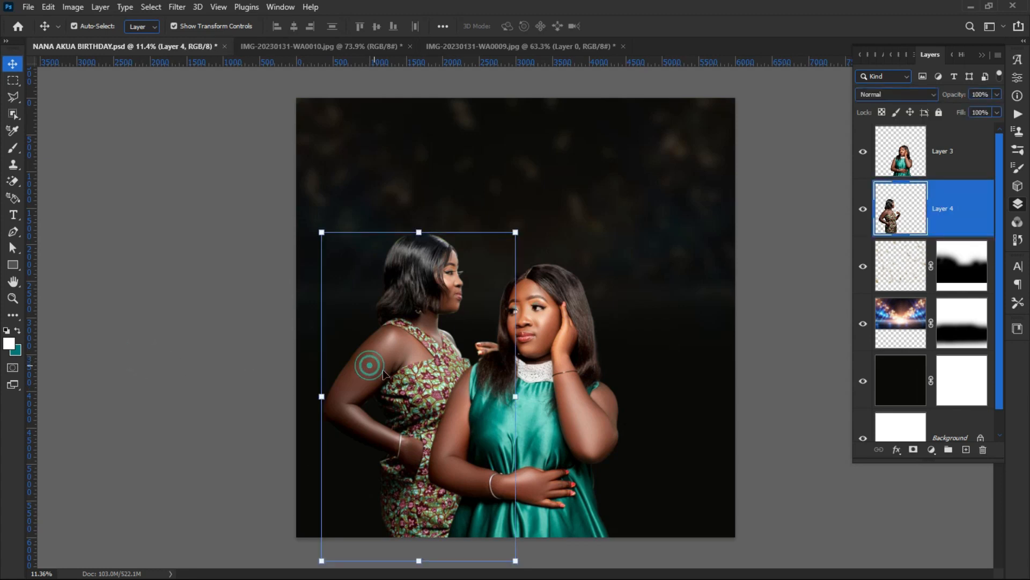
left_click(931, 451)
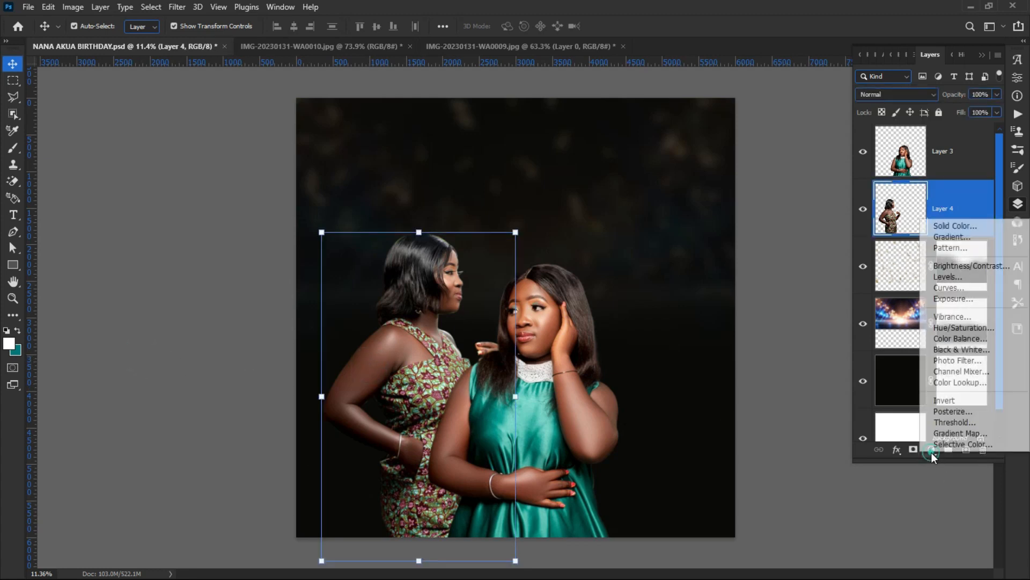
Step: Add a Hue/Saturation adjustment using the Cyanotype preset (Hue 215, Saturation 25)
left_click(949, 330)
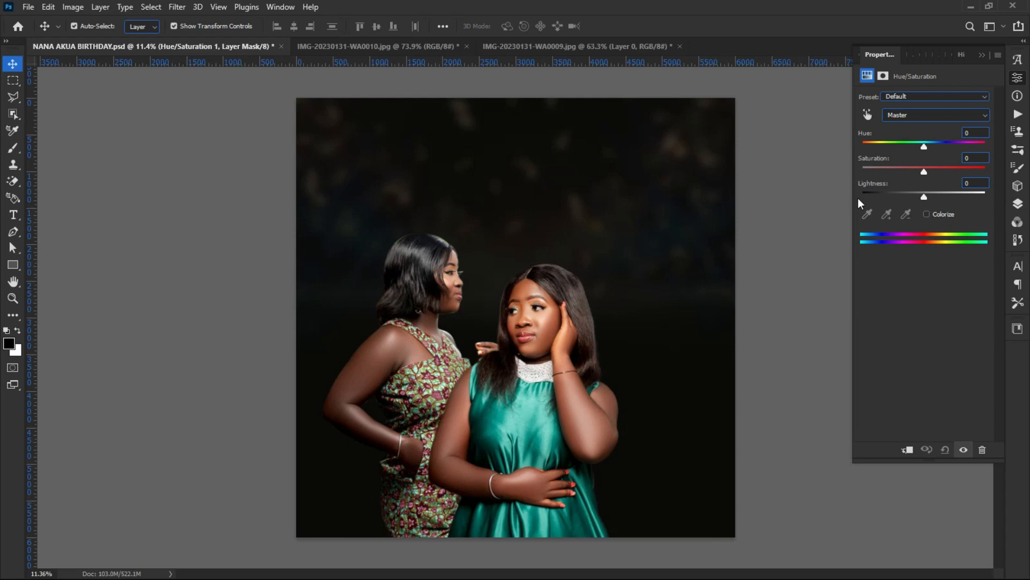
left_click(915, 117)
left_click(914, 117)
left_click(910, 98)
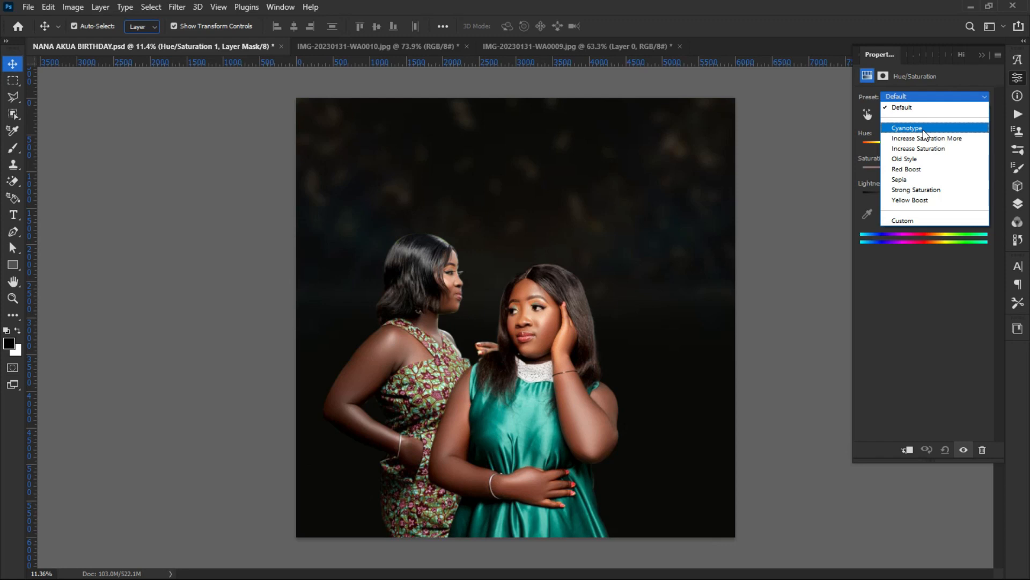
left_click(923, 130)
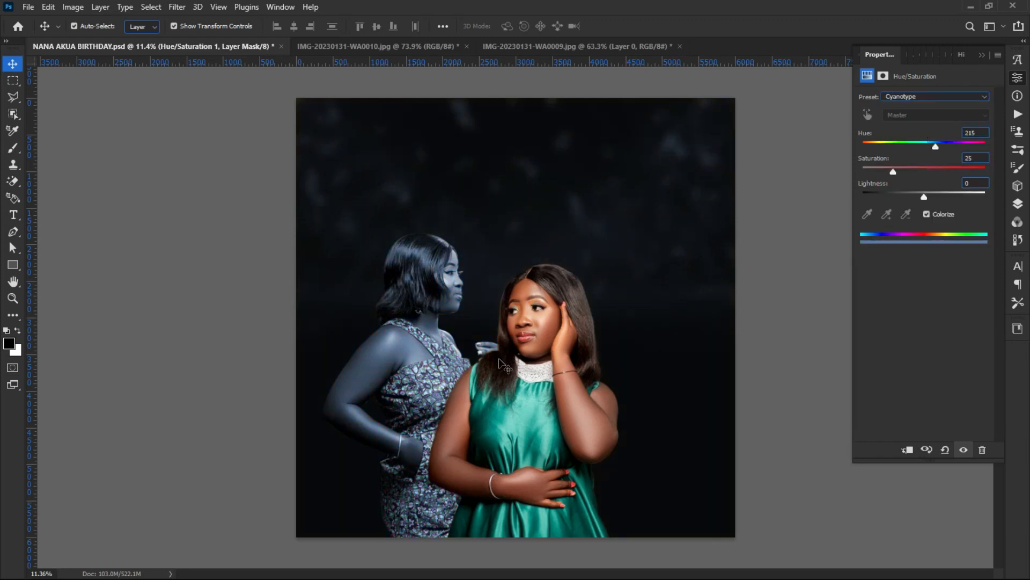
left_click(1017, 204)
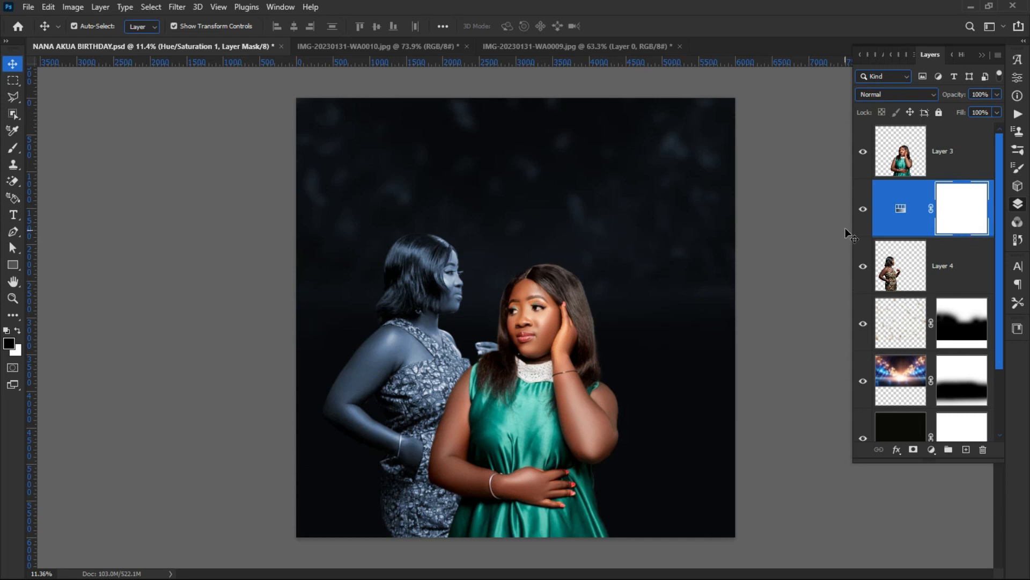
Step: Clip Hue/Saturation 1 to Layer 4 and move the tinted woman slightly down and right
left_click_drag(847, 230, 771, 221)
right_click(941, 200)
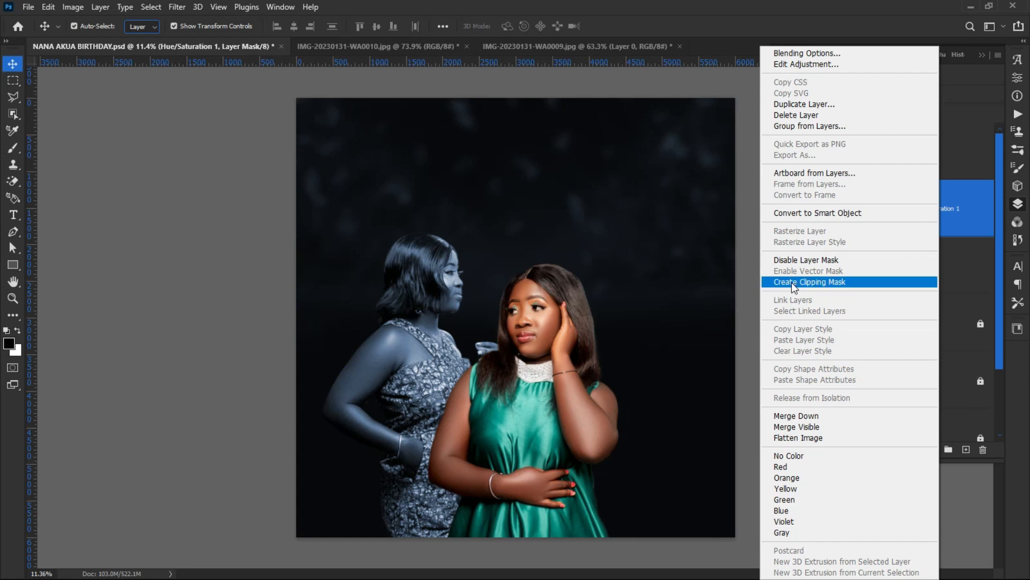
left_click(827, 281)
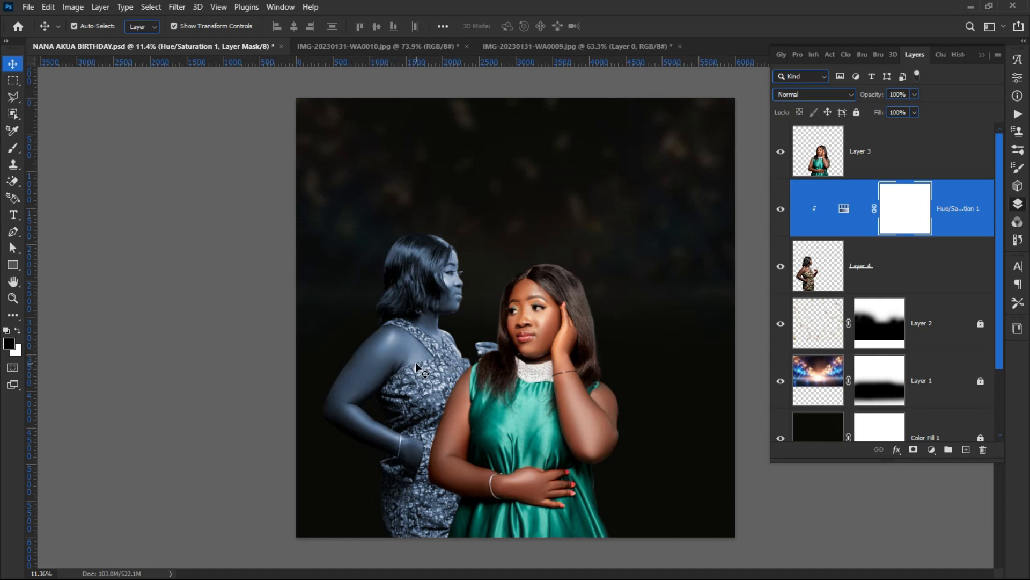
mouse_move(407, 360)
left_mouse_down()
mouse_move(385, 454)
mouse_move(400, 371)
mouse_move(389, 365)
mouse_move(404, 376)
left_mouse_up()
left_click(214, 319)
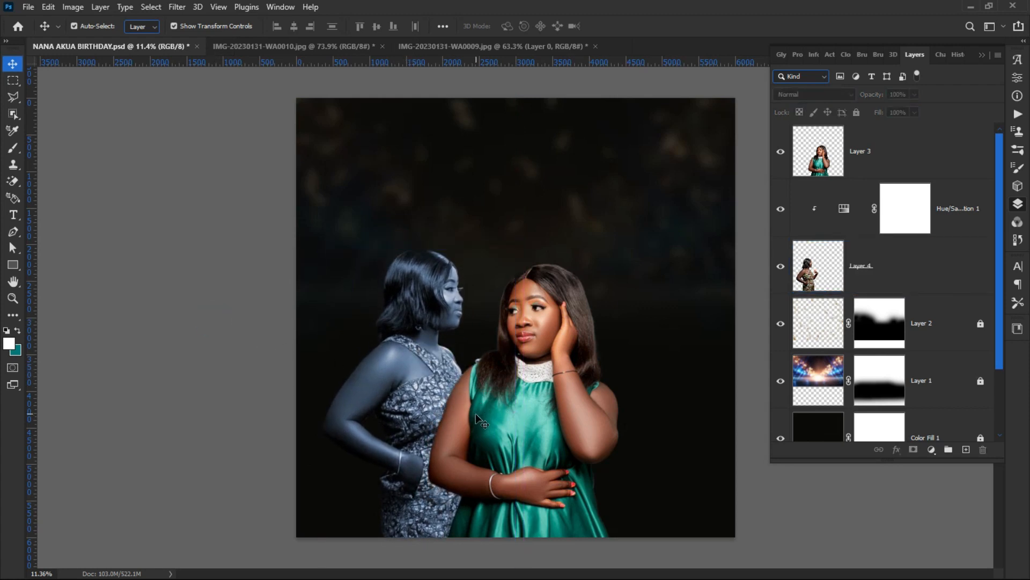
left_click(488, 421)
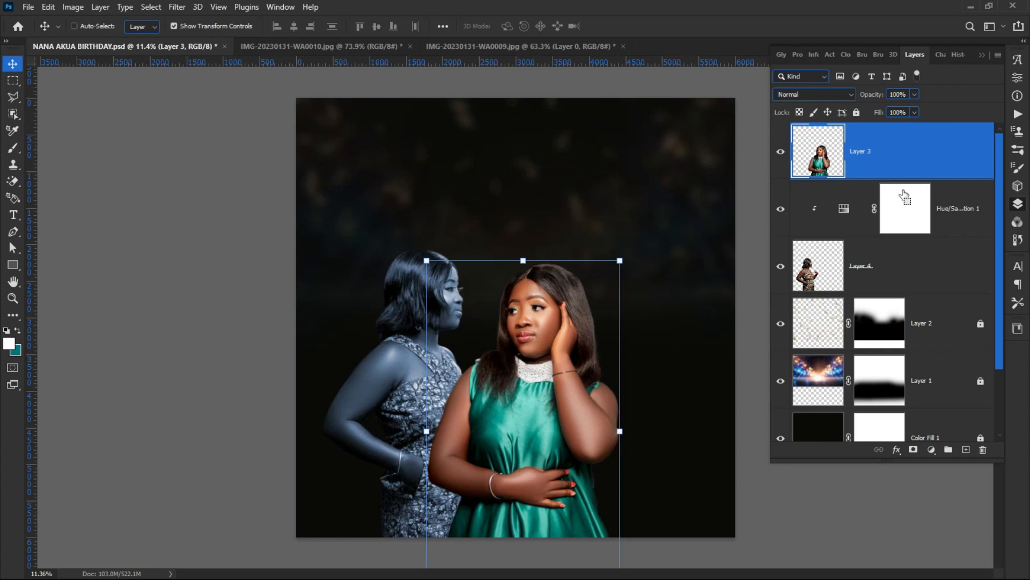
Step: Duplicate Layer 3, then scale the original to about 145% and move it up to the right
key("ctrl+j")
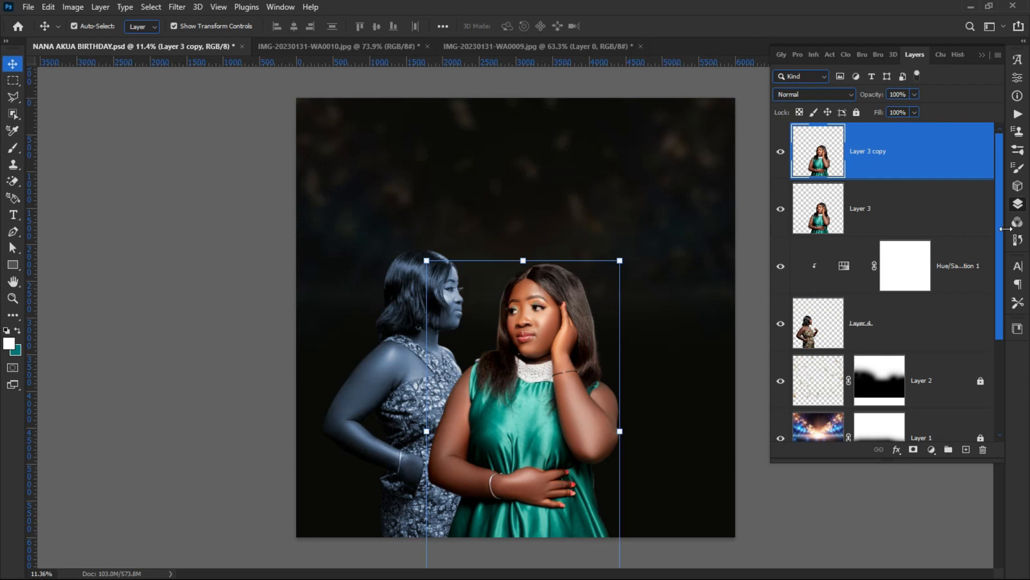
left_click(912, 203)
left_click(623, 252)
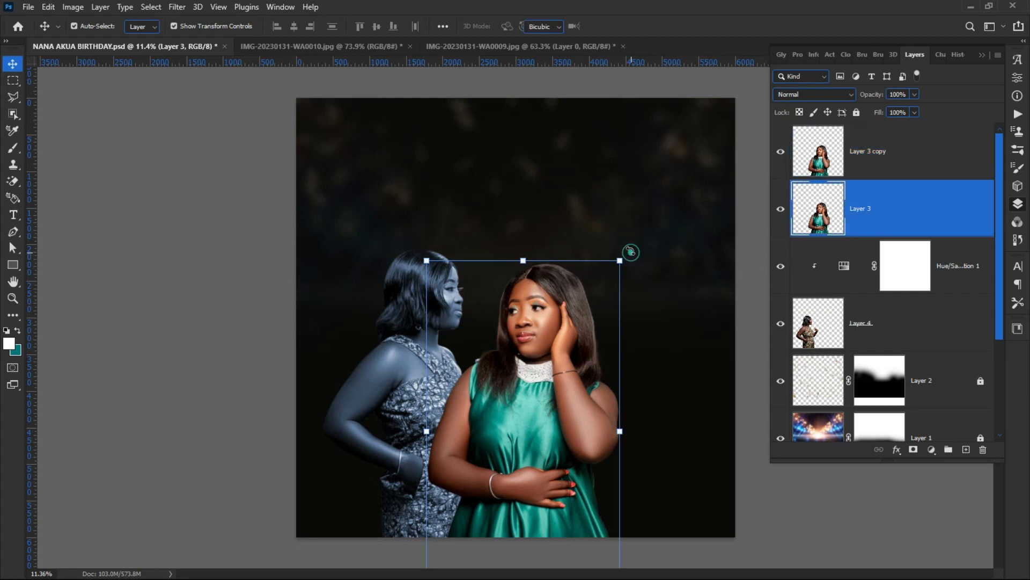
left_click_drag(536, 319, 643, 193)
left_click_drag(542, 309, 455, 363)
left_click_drag(602, 198, 642, 188)
left_click(638, 27)
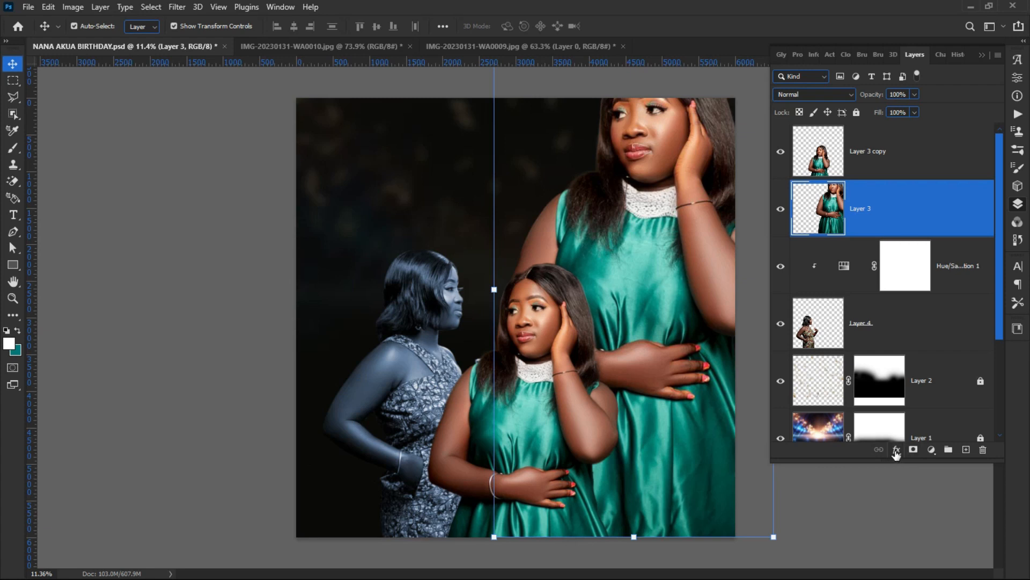
Step: Add a second Hue/Saturation adjustment set to the Sepia preset
left_click(933, 450)
left_click(961, 327)
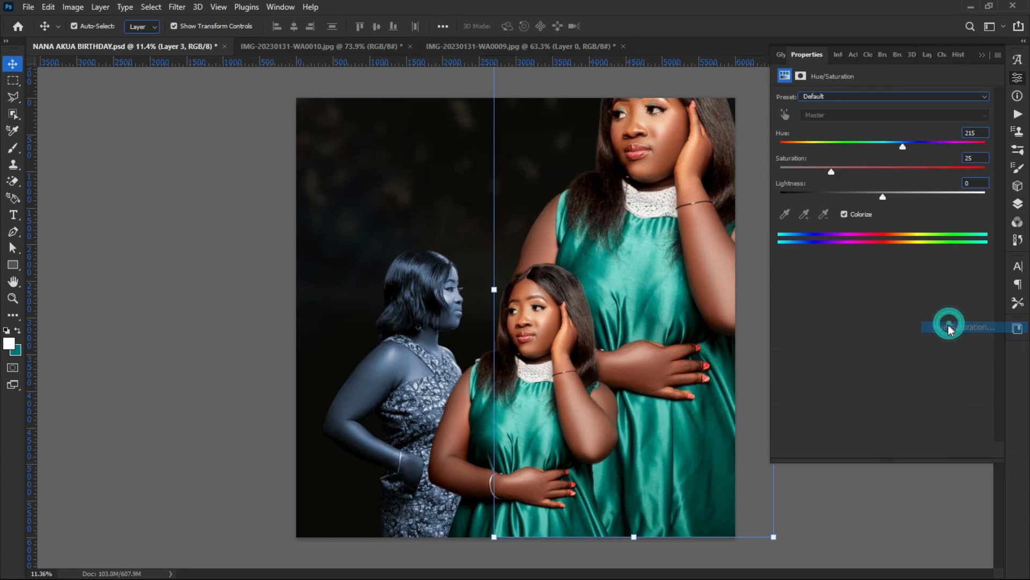
left_click(861, 98)
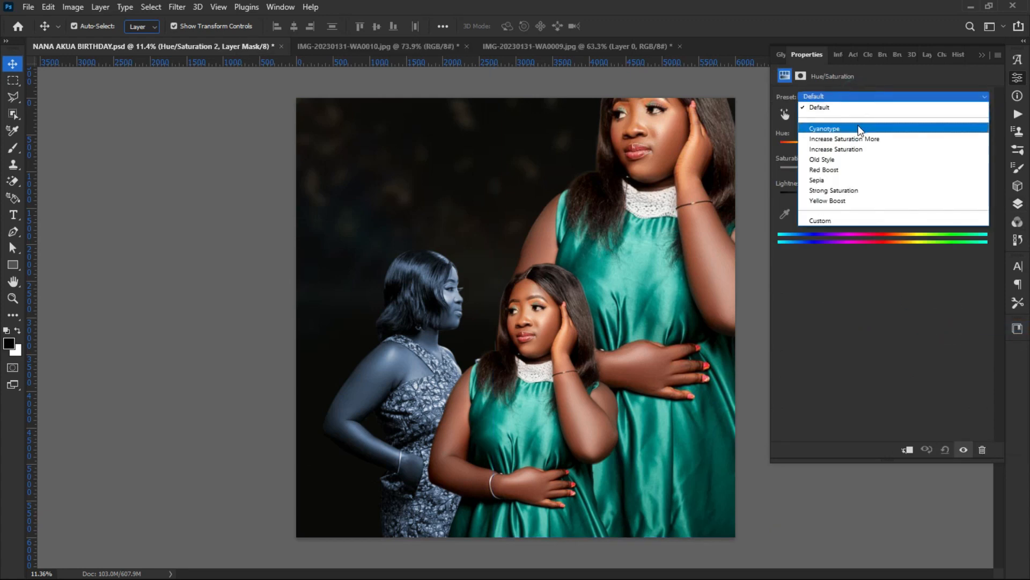
left_click(852, 137)
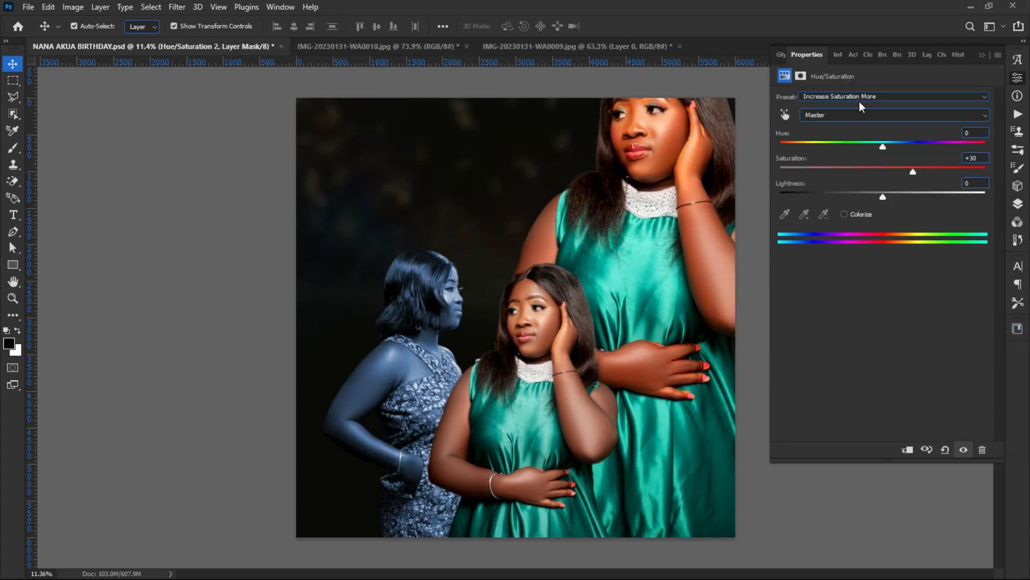
scroll(858, 99, "up", 1)
scroll(857, 99, "down", 2)
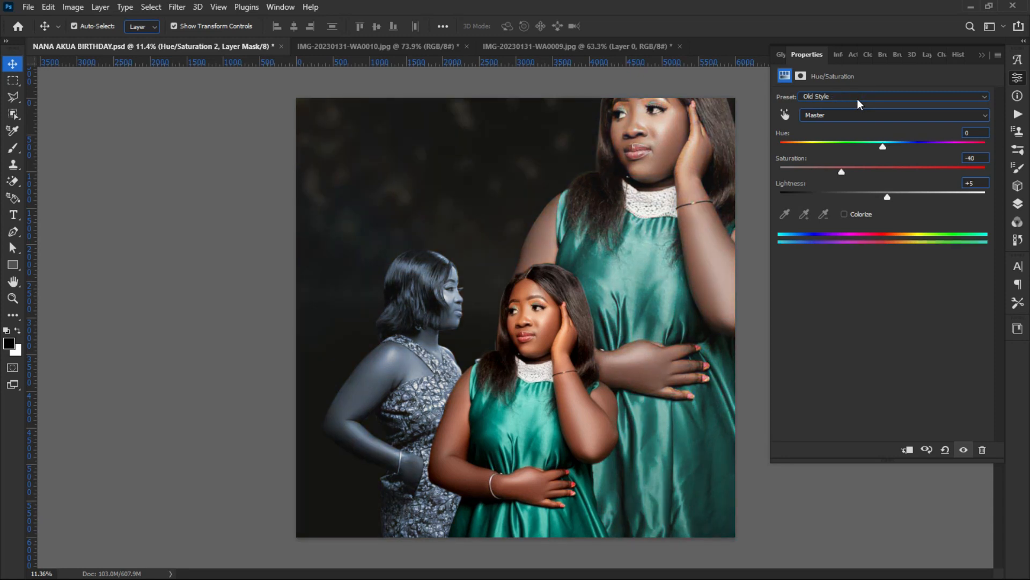
scroll(858, 99, "down", 1)
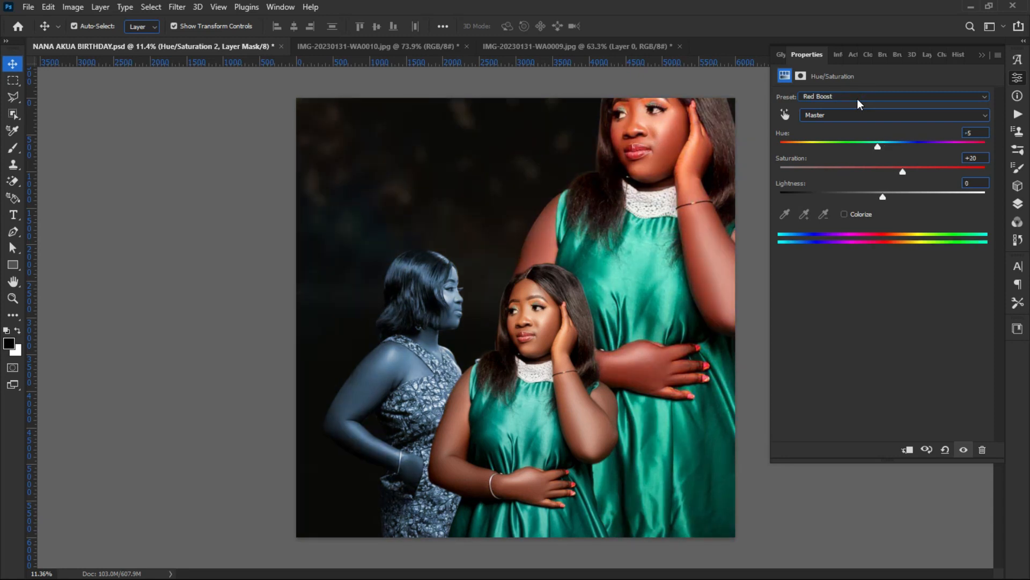
scroll(857, 99, "down", 1)
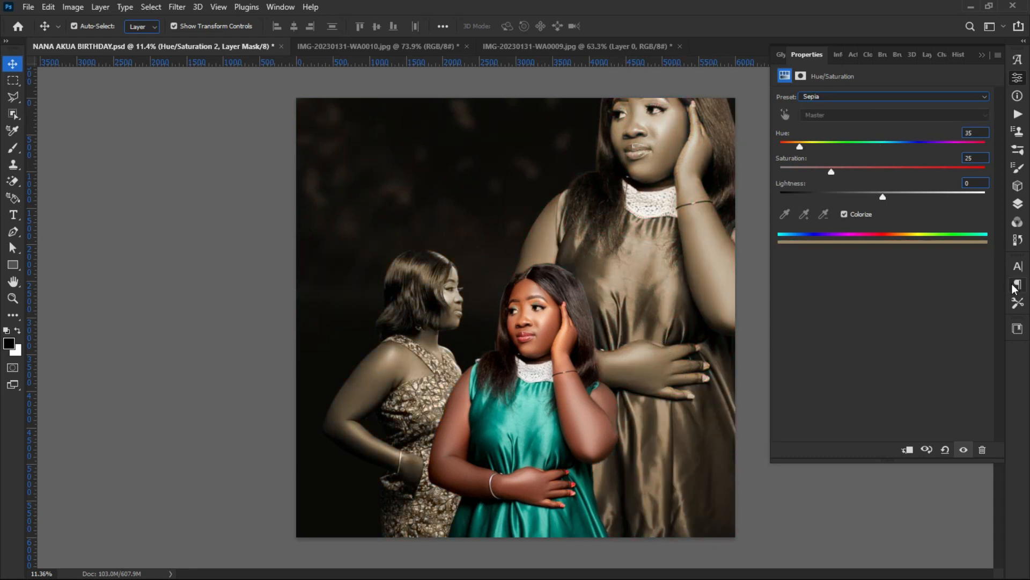
left_click(1017, 266)
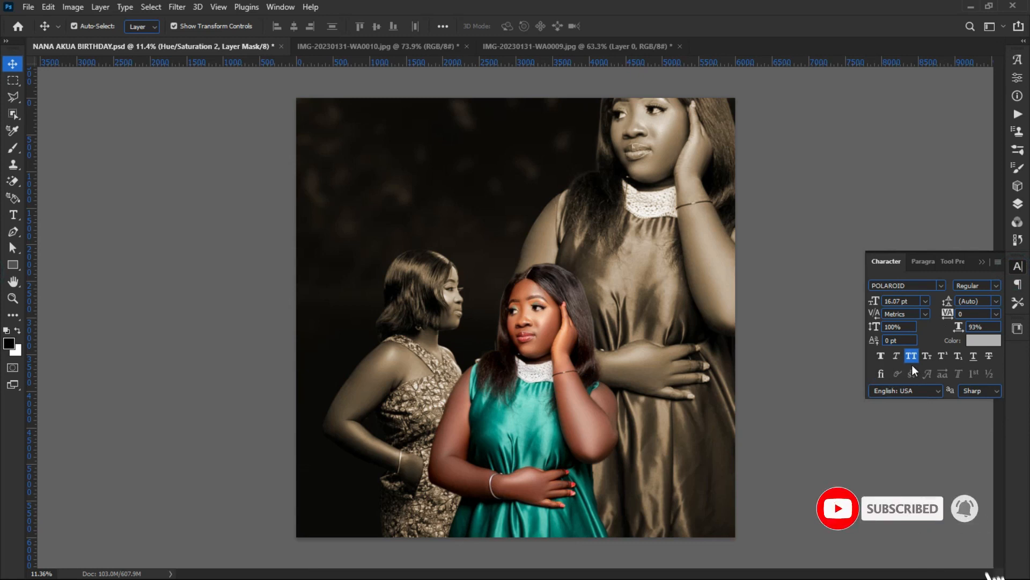
left_click(1018, 204)
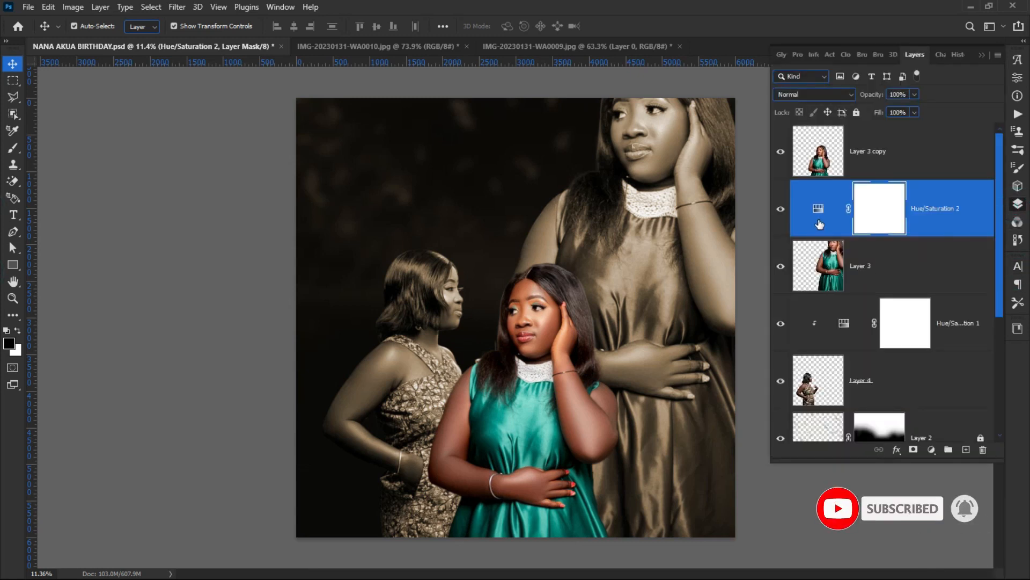
Step: Clip Hue/Saturation 2 to Layer 3 and lower its opacity to partial strength
right_click(918, 217)
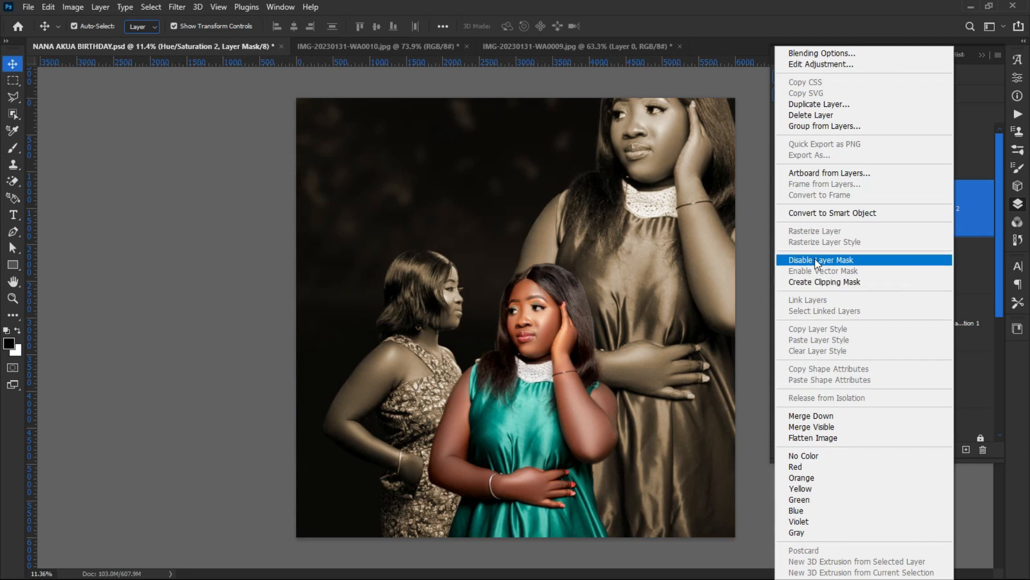
left_click(816, 281)
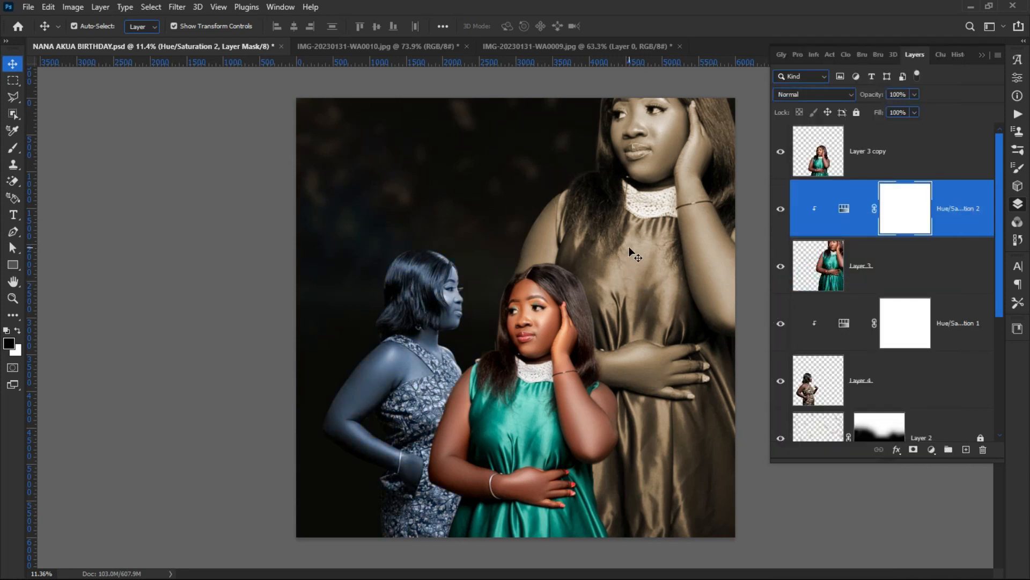
left_click(829, 271)
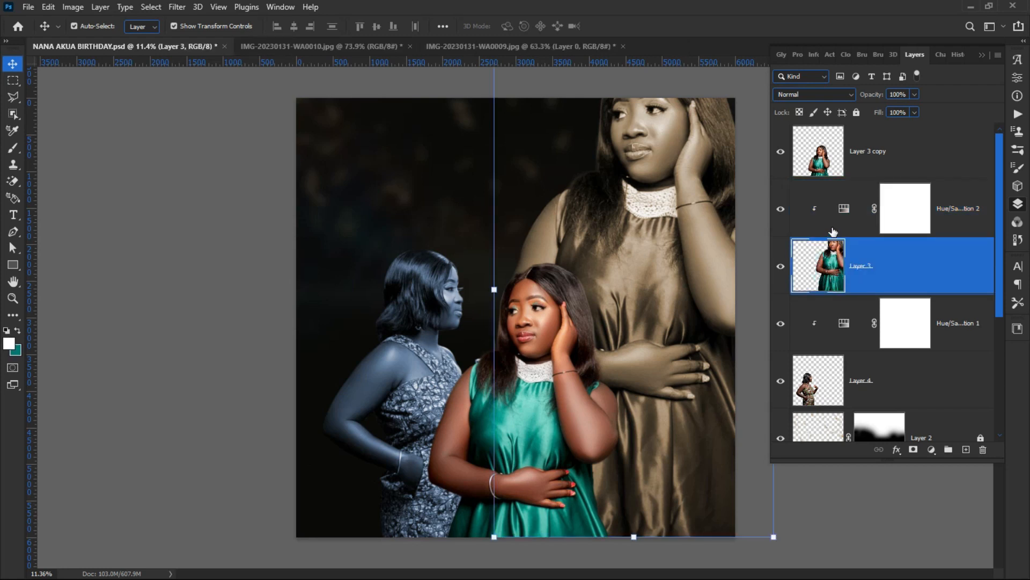
left_click(833, 225)
left_click_drag(869, 99, 859, 100)
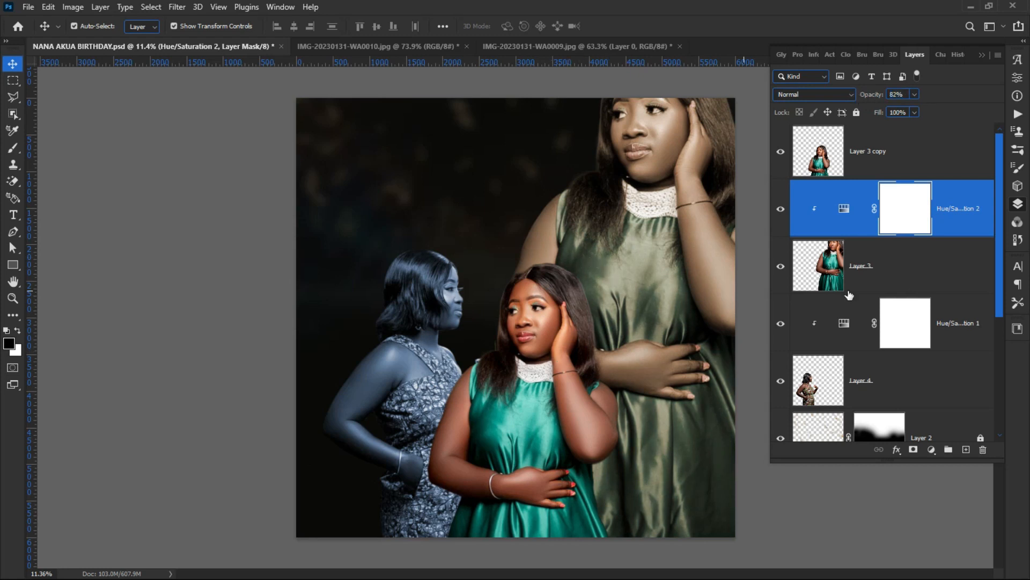
left_click(878, 272)
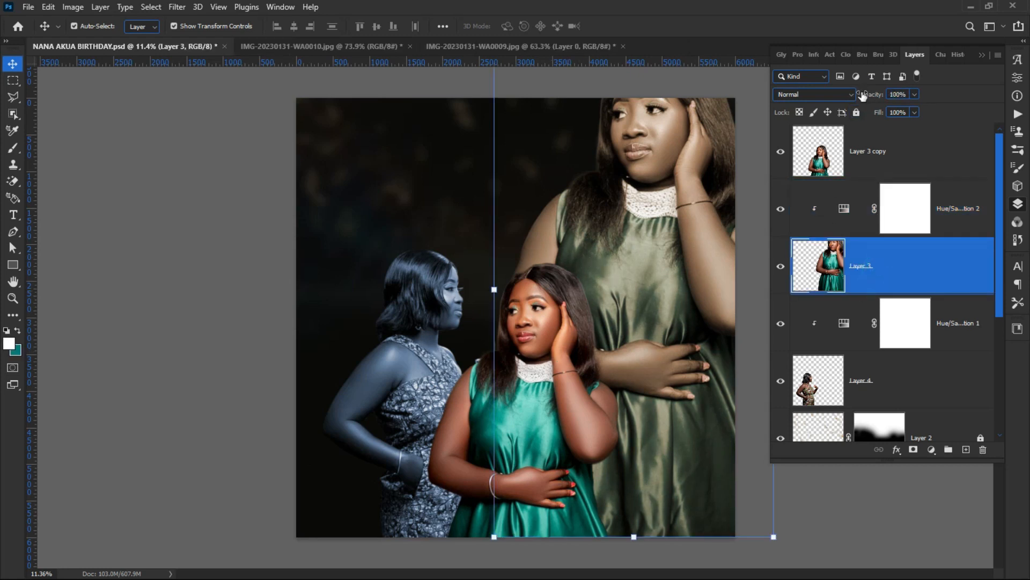
left_click(867, 95)
Step: Set Layer 3 to Soft Light blend mode and lower its opacity to about 40%
left_click(815, 96)
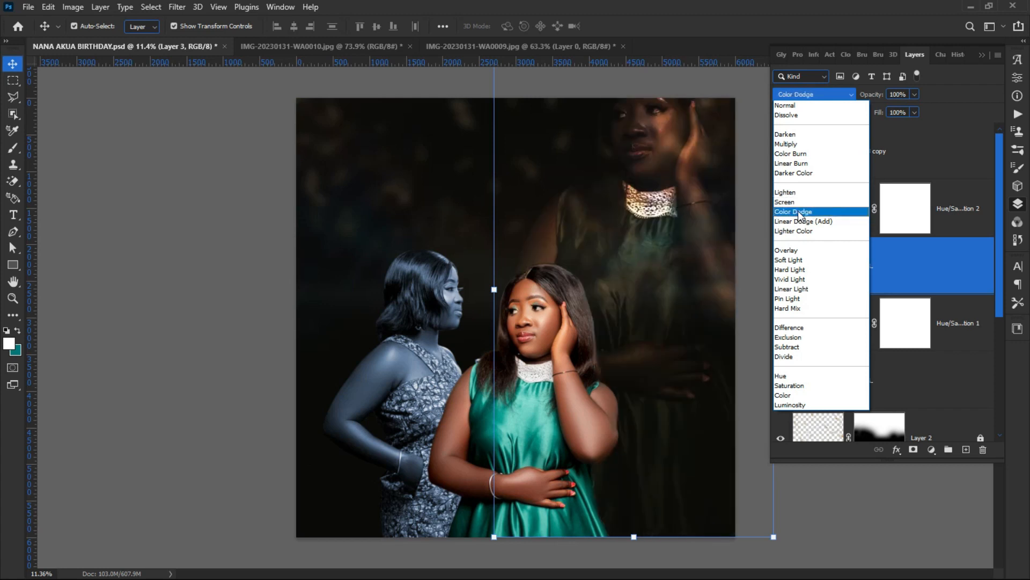
left_click(798, 262)
left_click(170, 272)
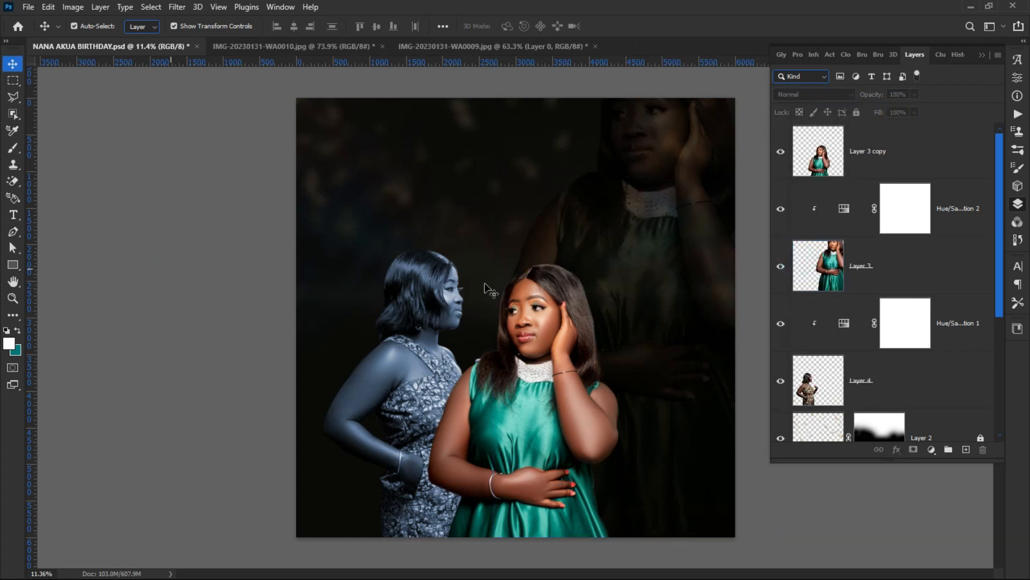
left_click(901, 278)
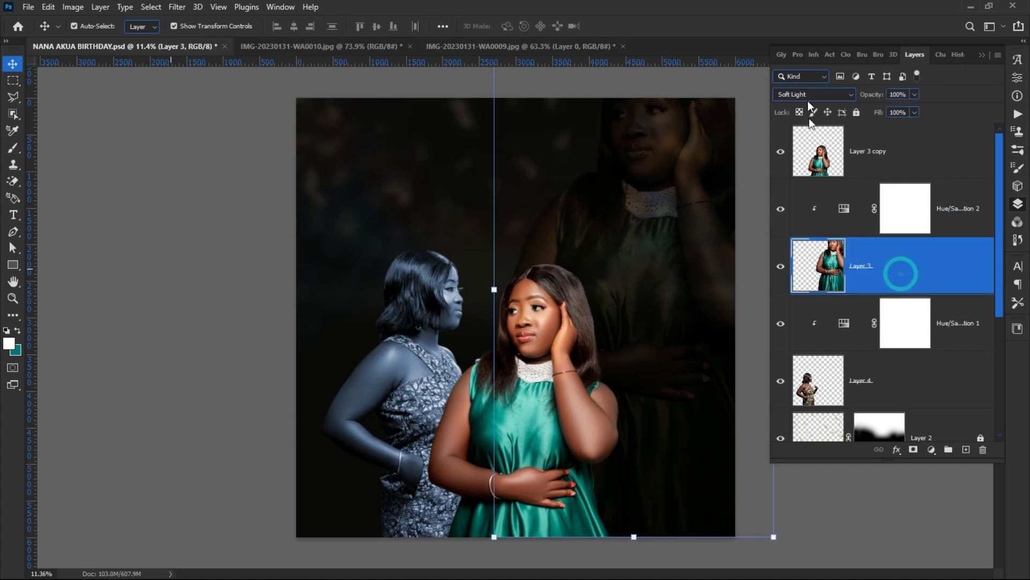
left_click_drag(871, 99, 841, 107)
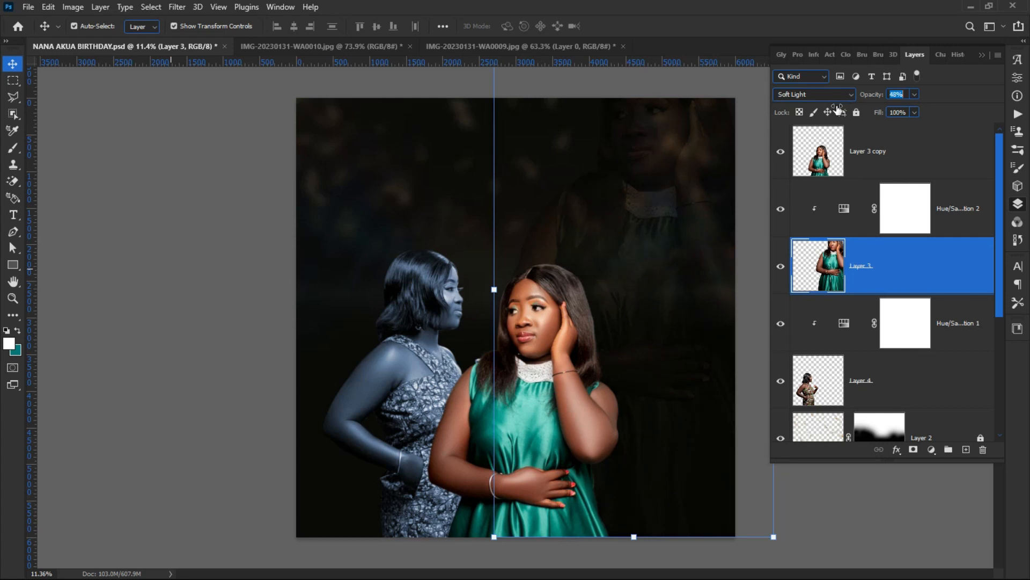
Step: Nudge the front green-dress woman on Layer 3 copy slightly up and left
left_click(156, 211)
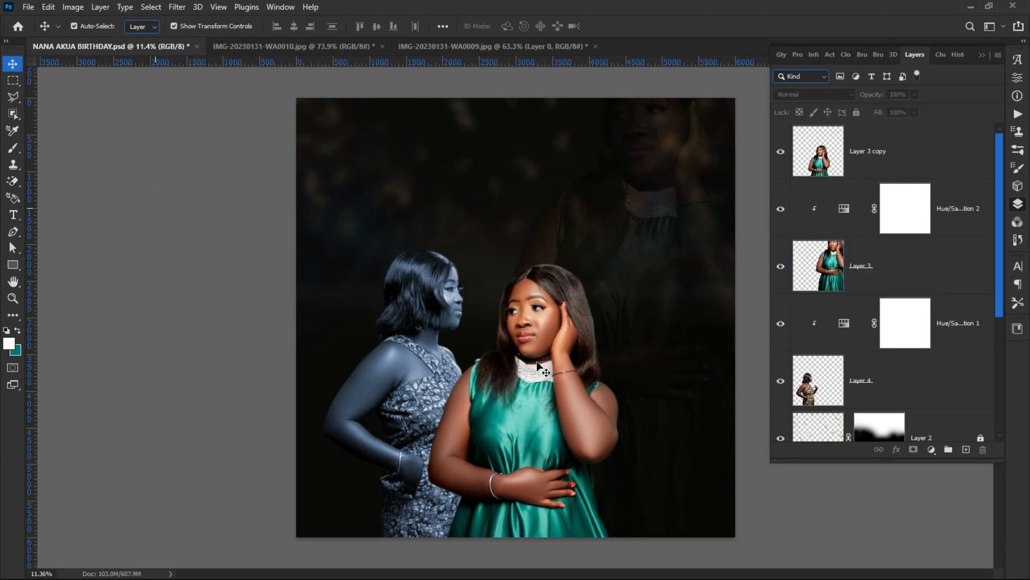
mouse_move(517, 381)
left_mouse_down()
mouse_move(521, 394)
mouse_move(512, 388)
left_mouse_up()
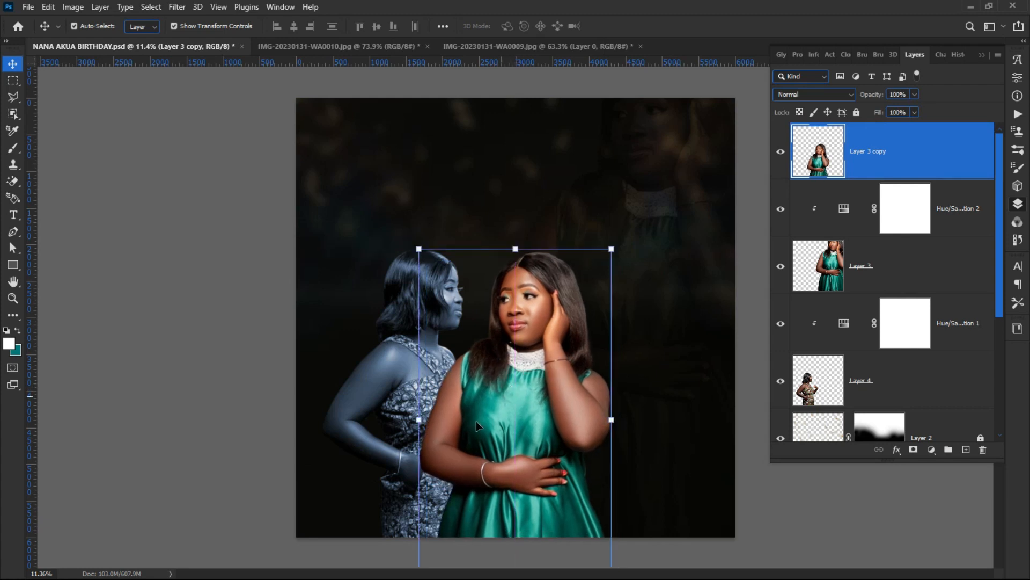
left_click(194, 418)
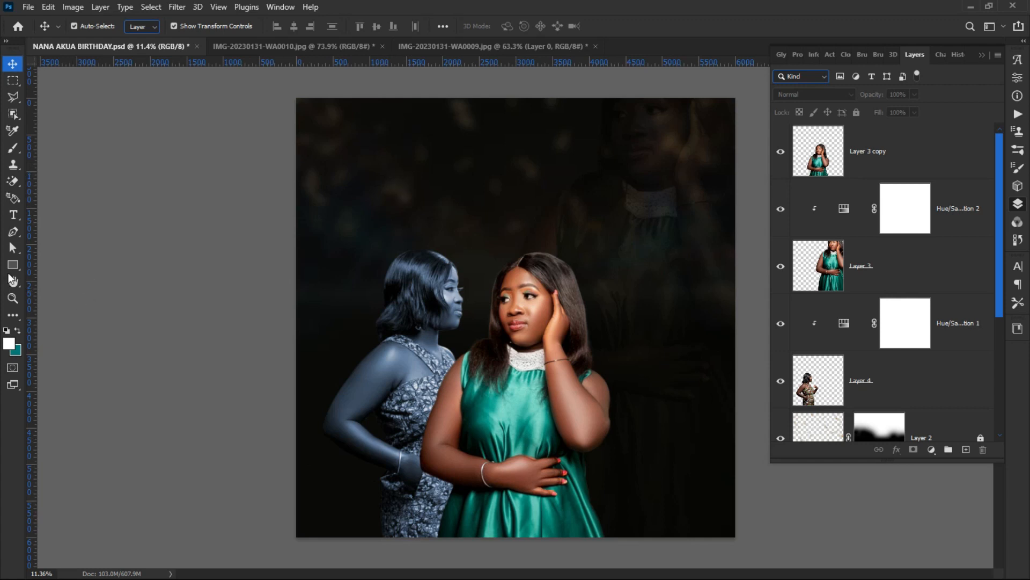
left_click(13, 214)
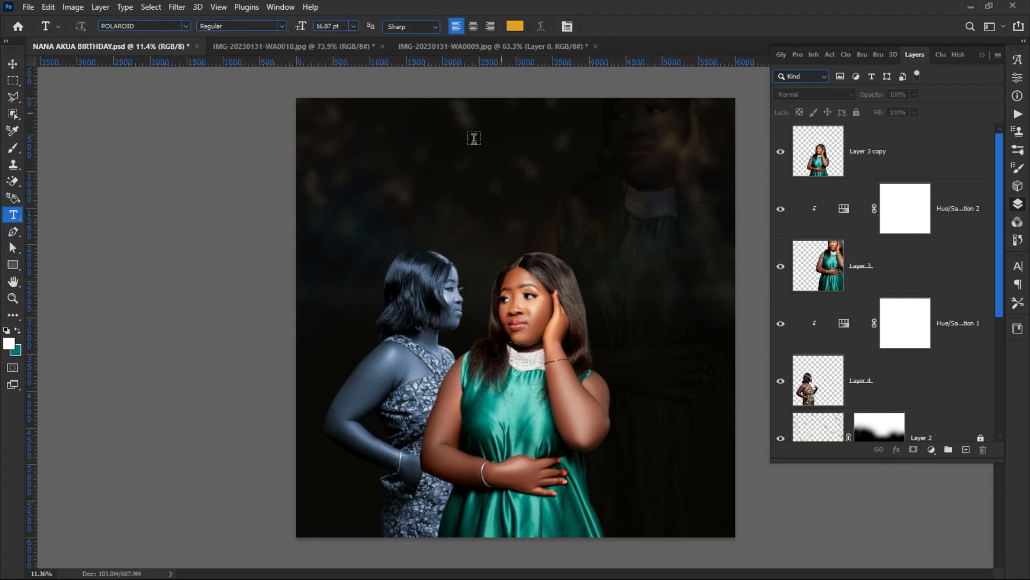
Step: Add a 146 pt 'HAPPY' text layer and move it toward the top centre
scroll(406, 114, "up", 1)
left_click(372, 155)
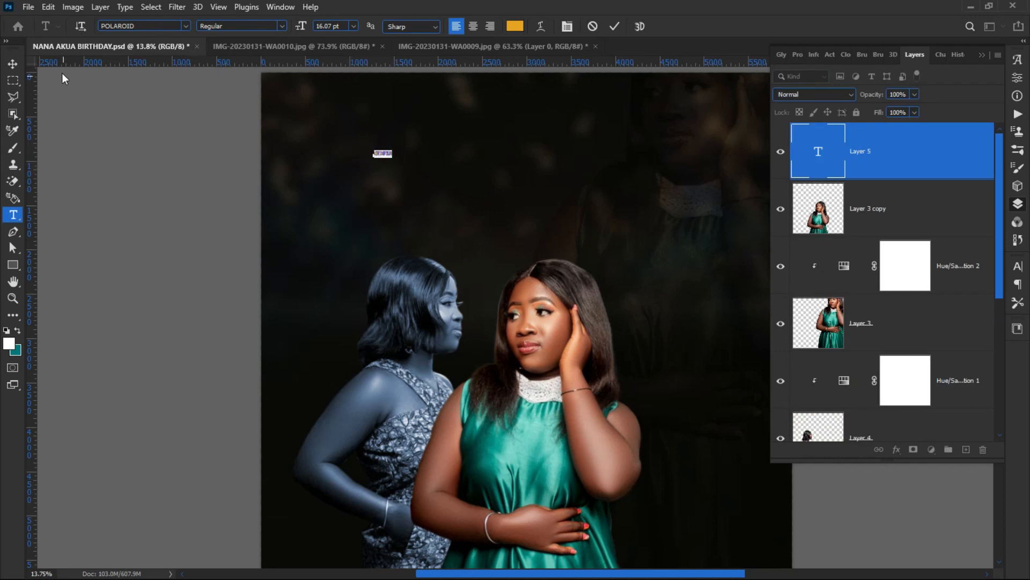
left_click_drag(301, 30, 370, 31)
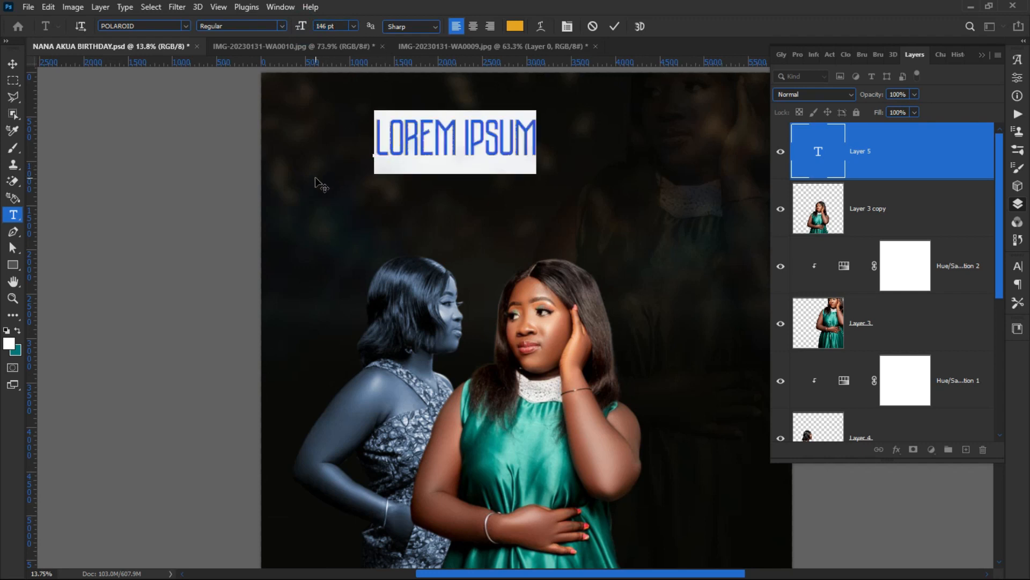
left_click_drag(315, 178, 350, 205)
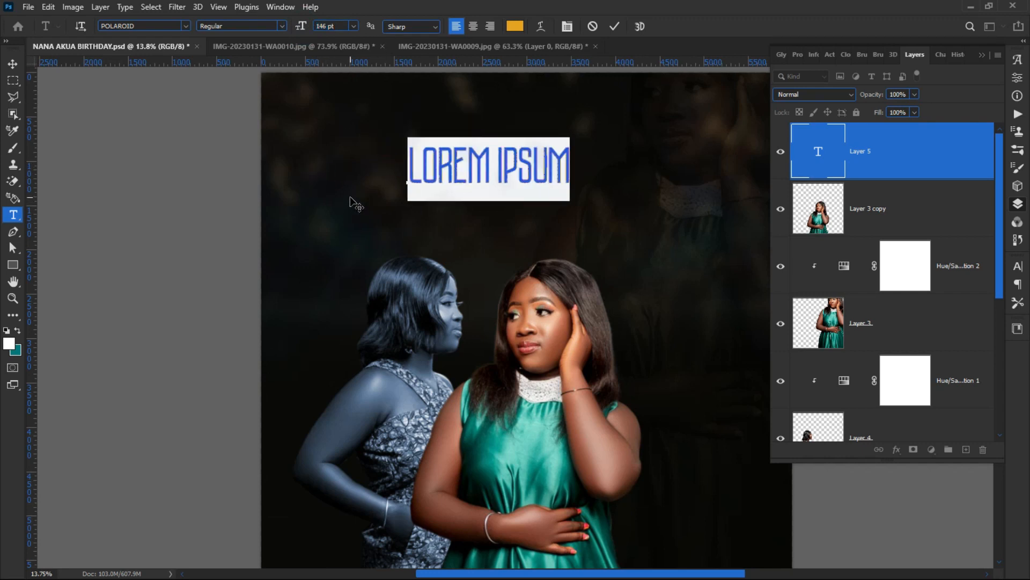
type("HA")
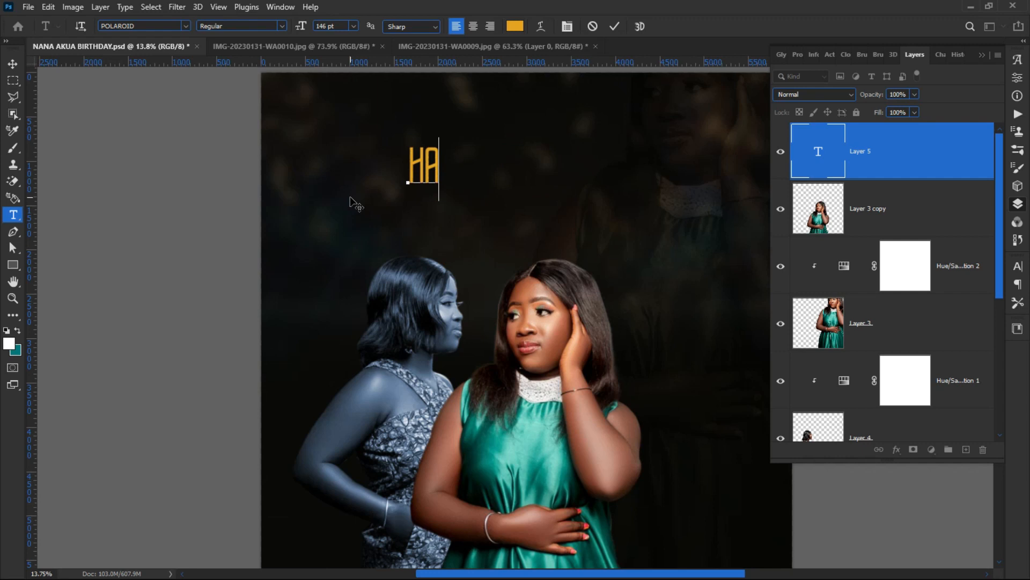
type("PPY")
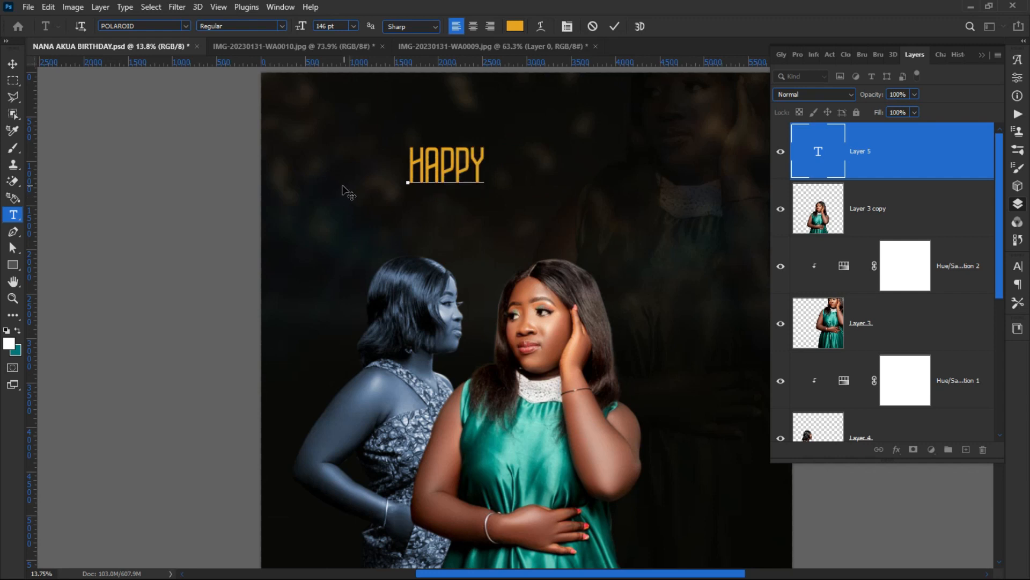
left_click(615, 27)
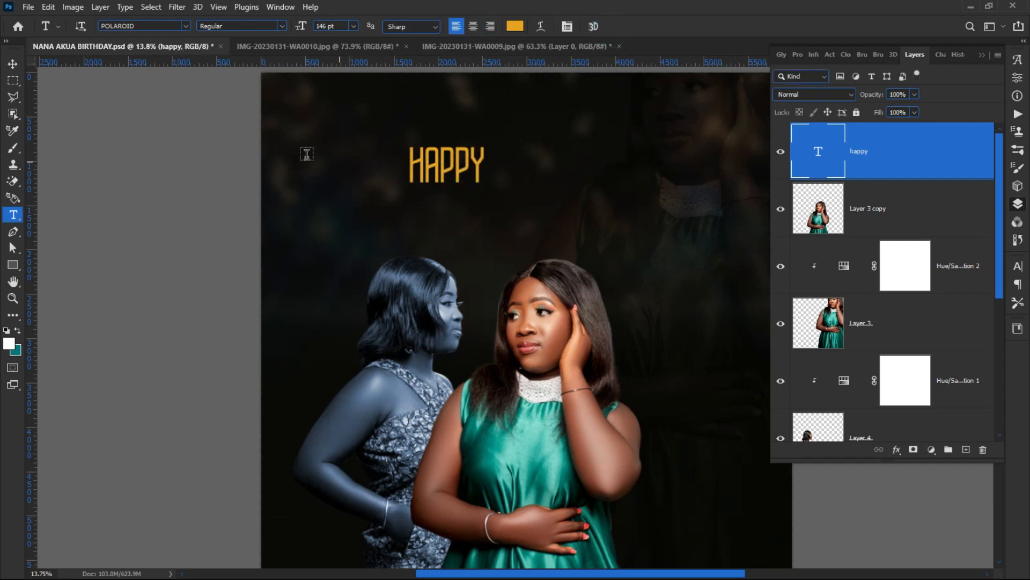
left_click(11, 63)
left_click_drag(438, 173, 507, 161)
Step: Change the HAPPY text colour to white and nudge it slightly upward
double_click(507, 161)
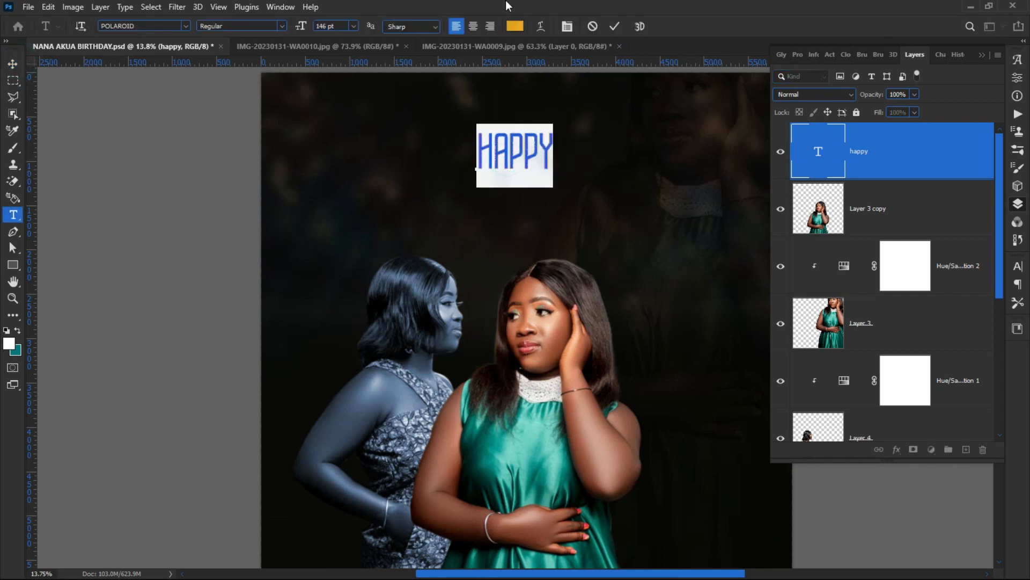
left_click(515, 27)
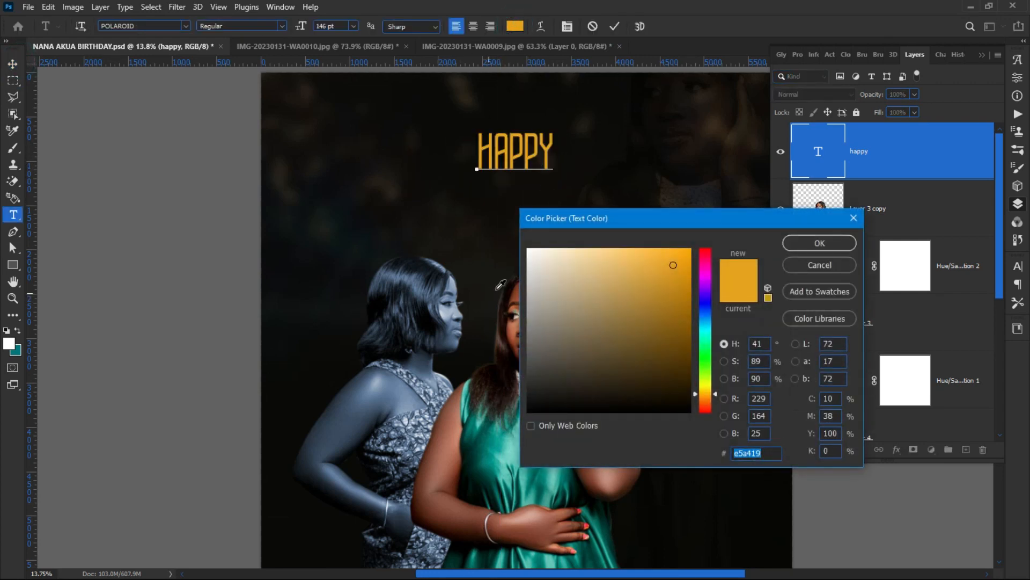
left_click_drag(534, 266, 528, 248)
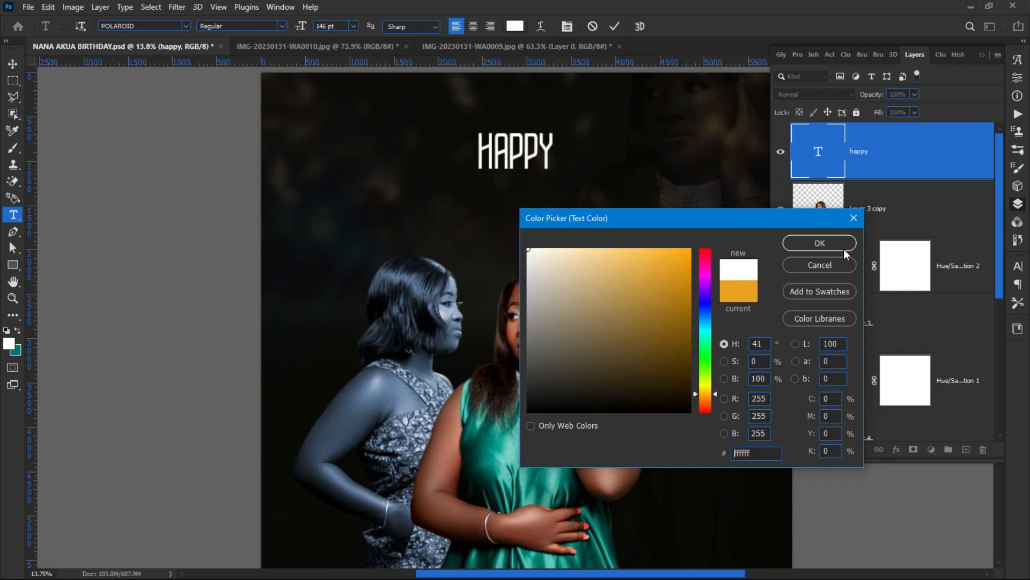
left_click(843, 249)
left_click(115, 191)
key("v")
left_click_drag(514, 162, 519, 152)
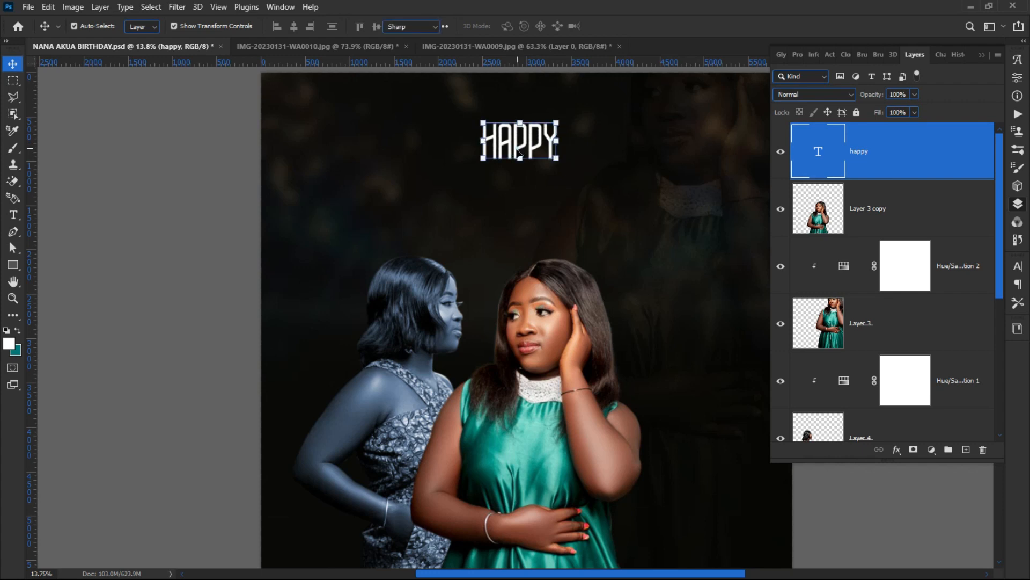
Step: Change the HAPPY font to Jackerton - Free by searching 'ja'
double_click(519, 153)
left_click(185, 25)
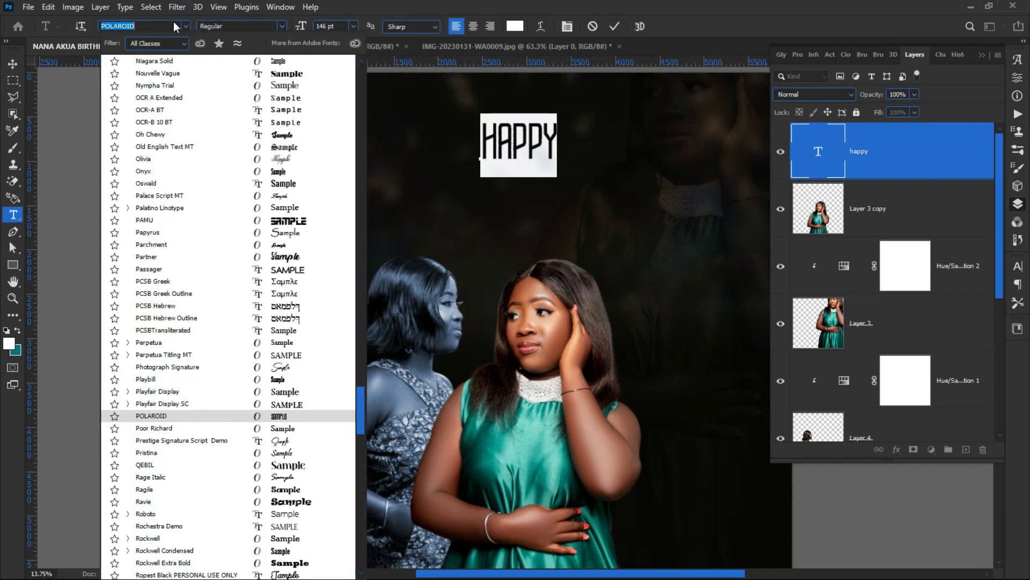
left_click(173, 22)
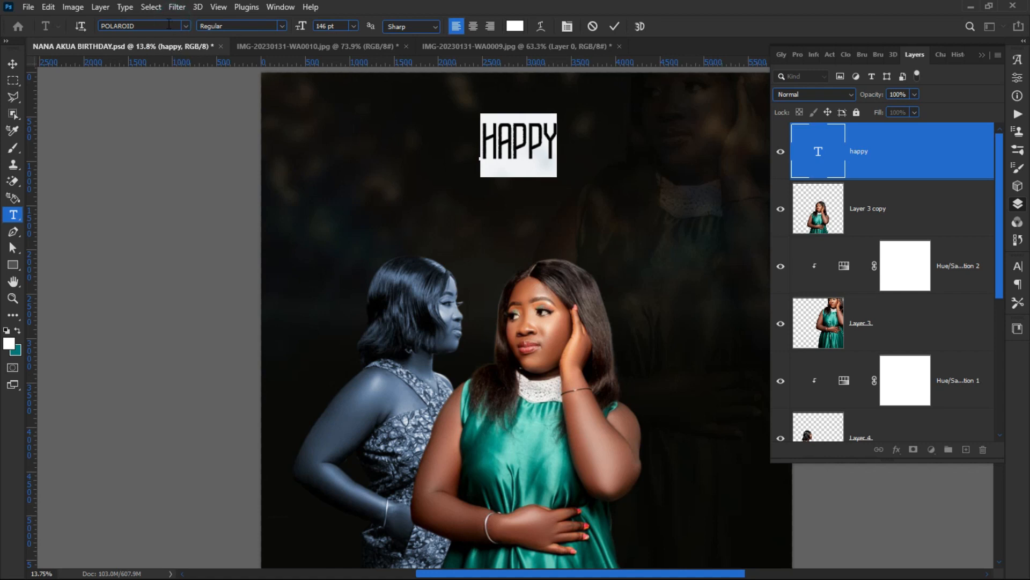
left_click(166, 23)
type("ja")
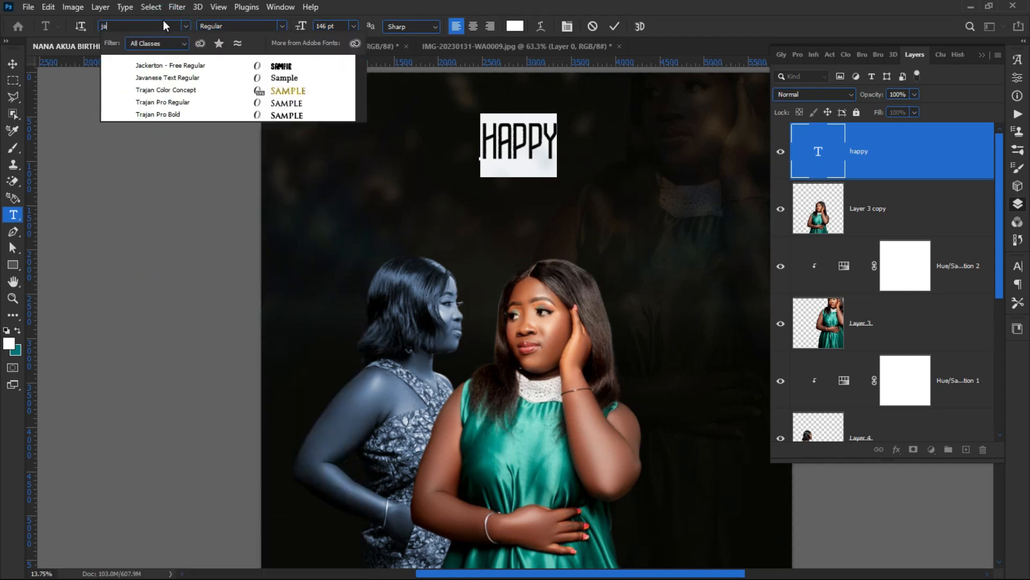
left_click(201, 67)
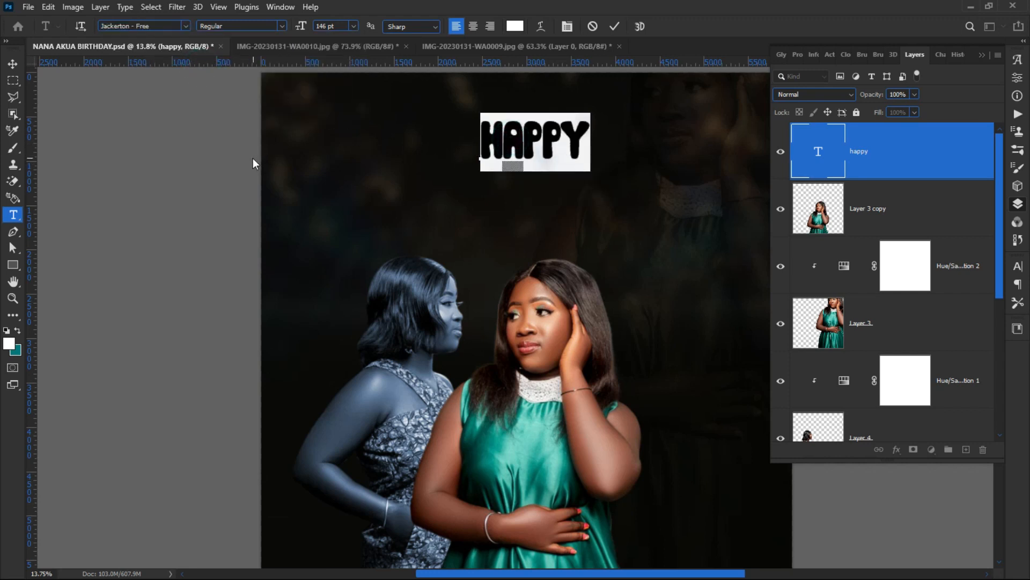
key("ctrl+Return")
key("v")
Step: Try All Caps in the Character panel, leaving HAPPY in mixed case
double_click(505, 144)
left_click(1017, 269)
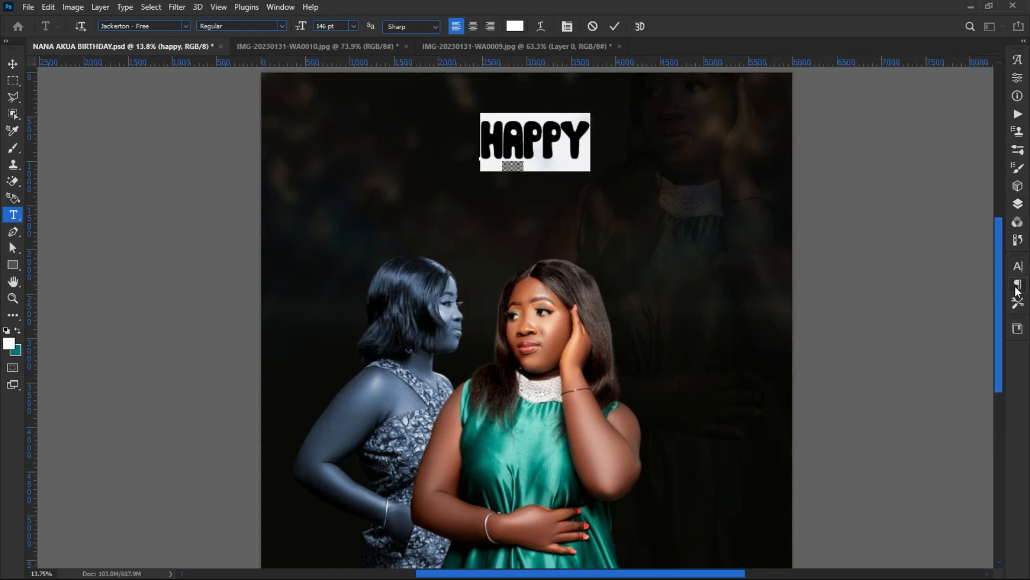
left_click(1017, 267)
left_click(1017, 268)
left_click(1016, 270)
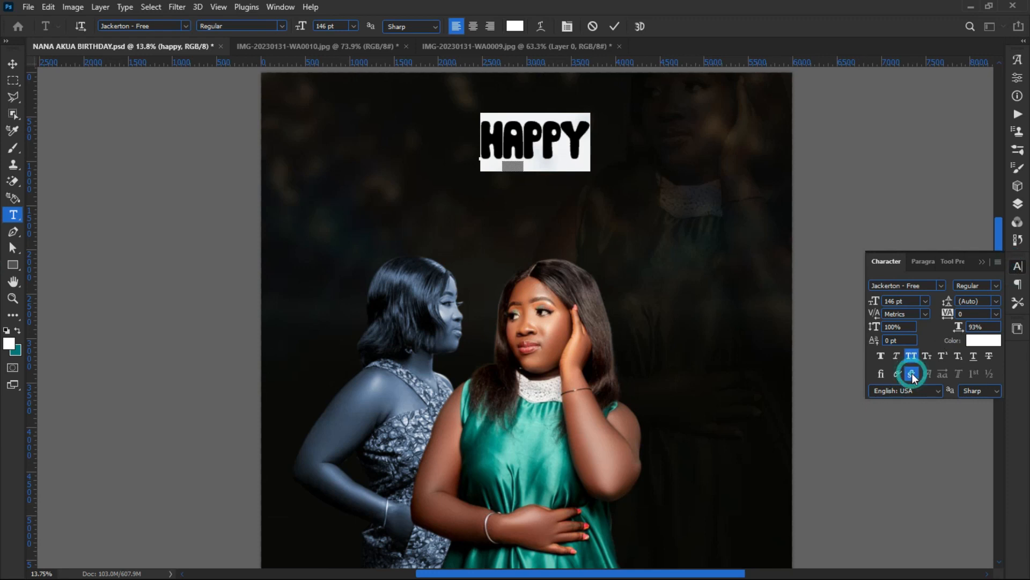
left_click(913, 355)
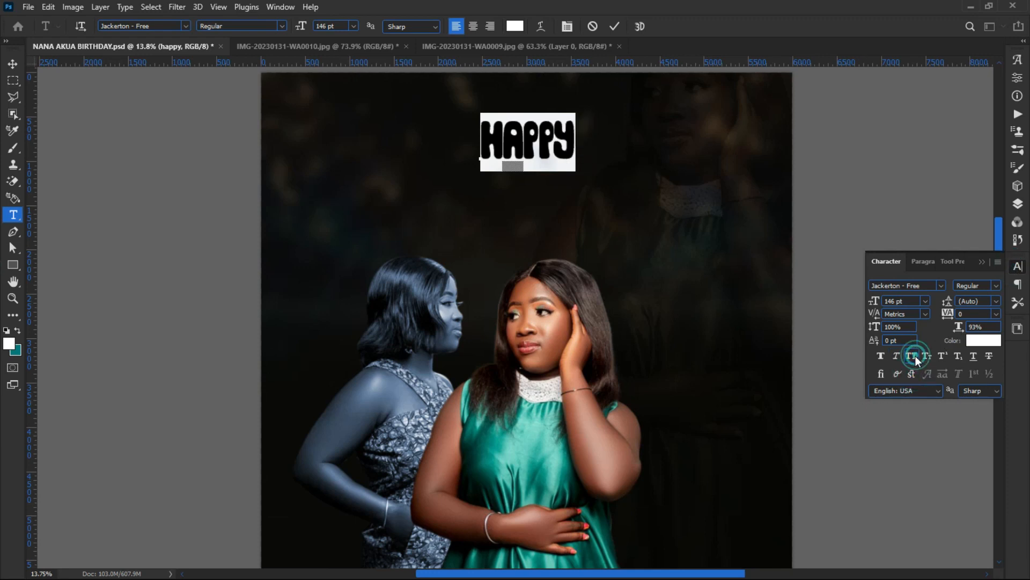
left_click(910, 355)
left_click(911, 356)
left_click(911, 356)
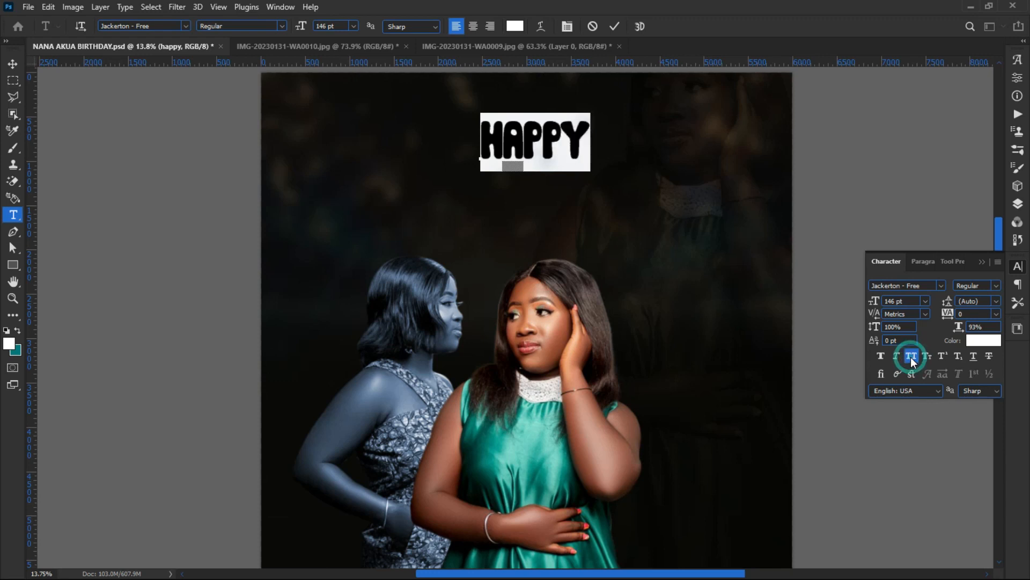
left_click(910, 356)
left_click(910, 355)
left_click(12, 64)
Step: Zoom out, browse the Layer and Type menus, and nudge HAPPY slightly left
left_click(504, 146)
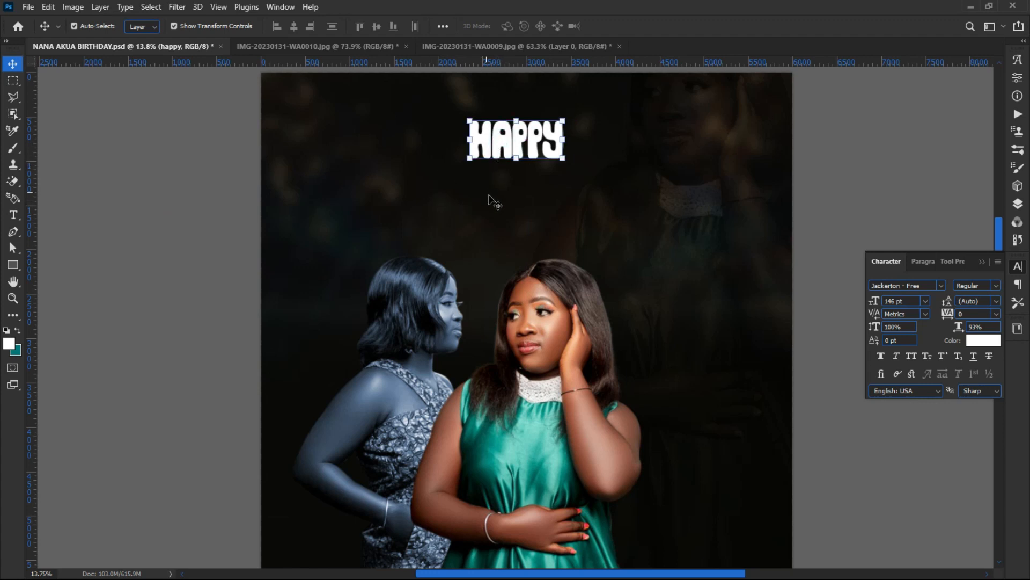
key("ctrl+minus")
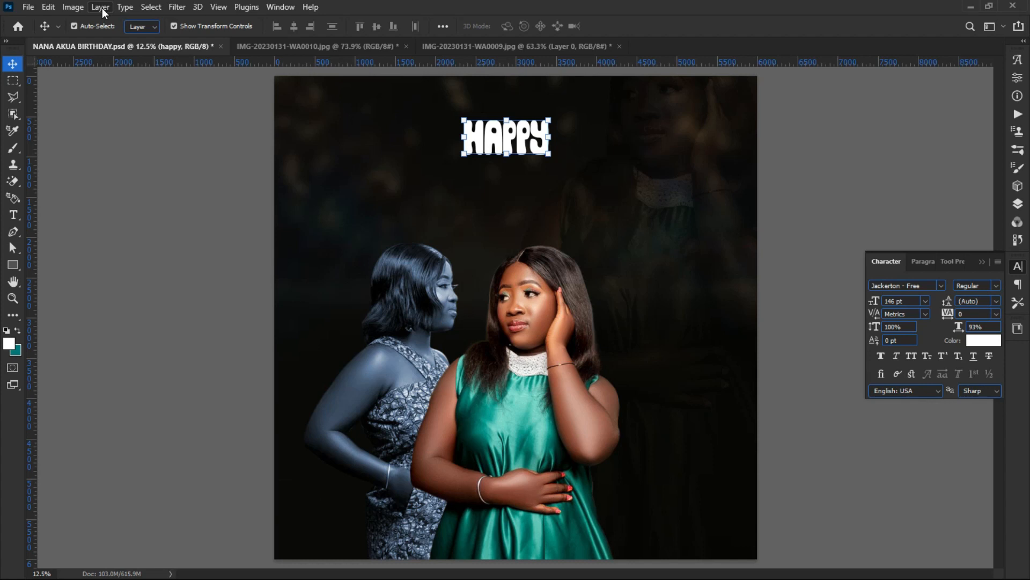
left_click(95, 10)
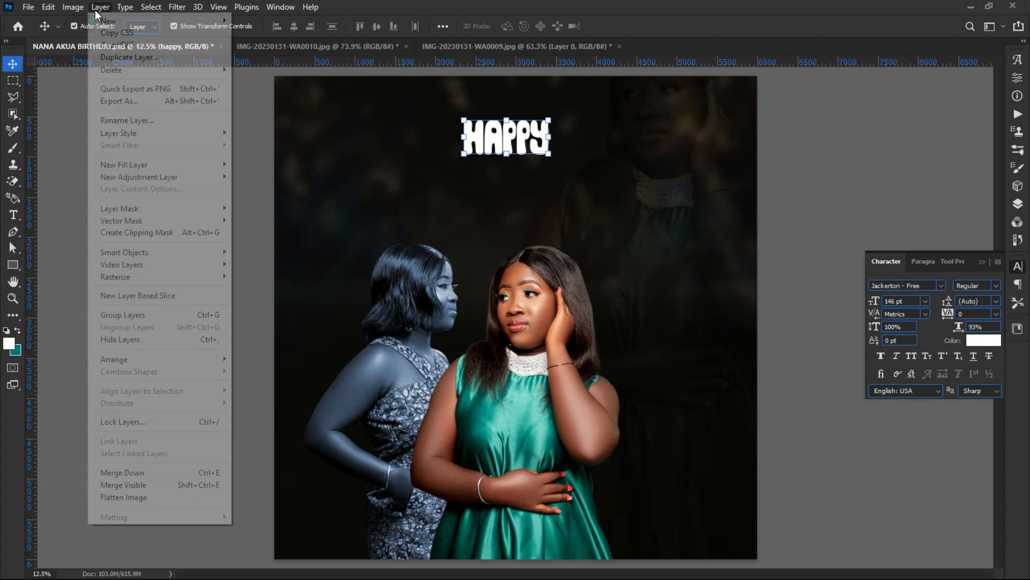
mouse_move(73, 7)
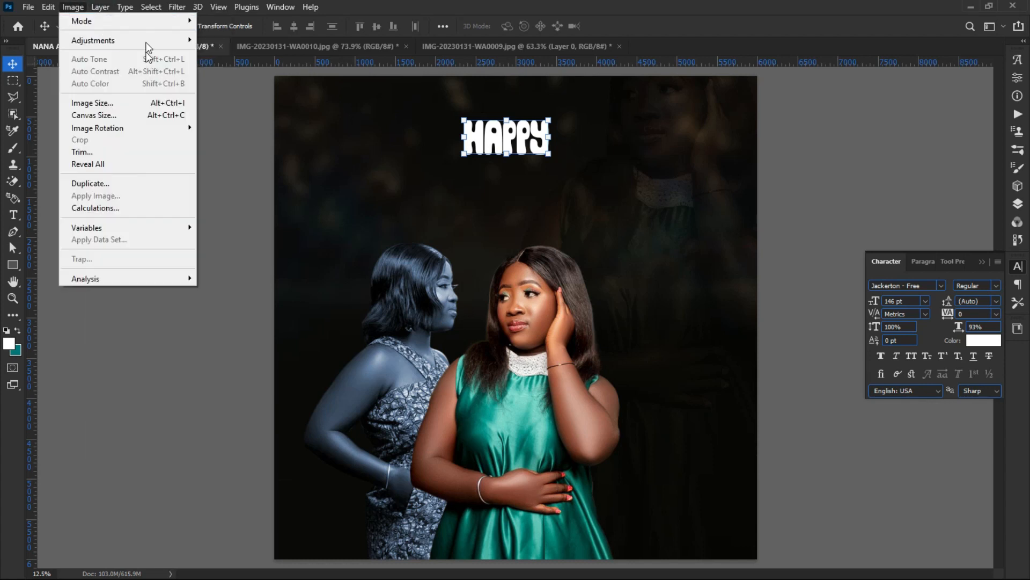
left_click(125, 8)
left_click(126, 8)
left_click(127, 9)
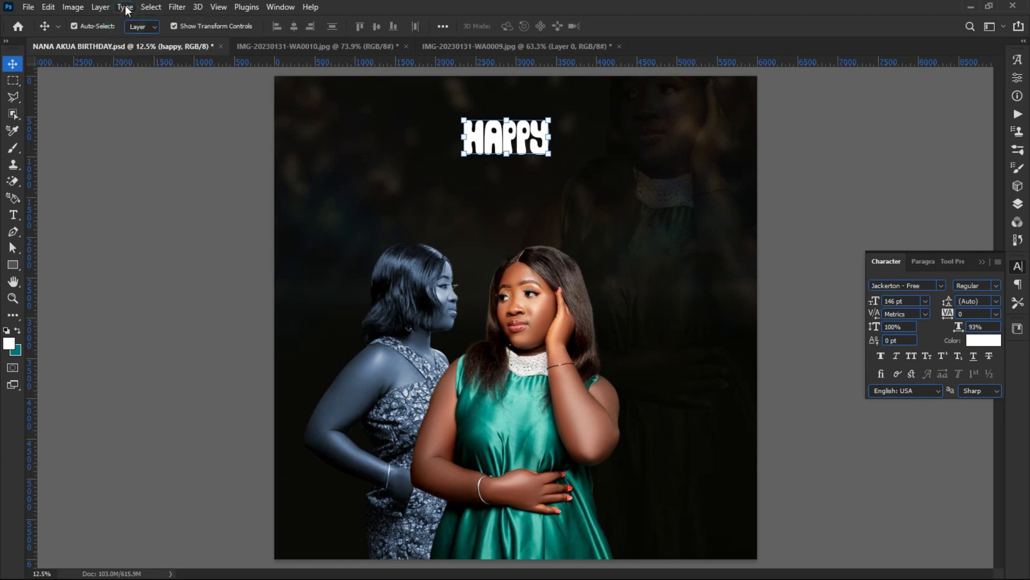
left_click(123, 9)
left_click(123, 9)
left_click_drag(508, 121, 506, 121)
key("Return")
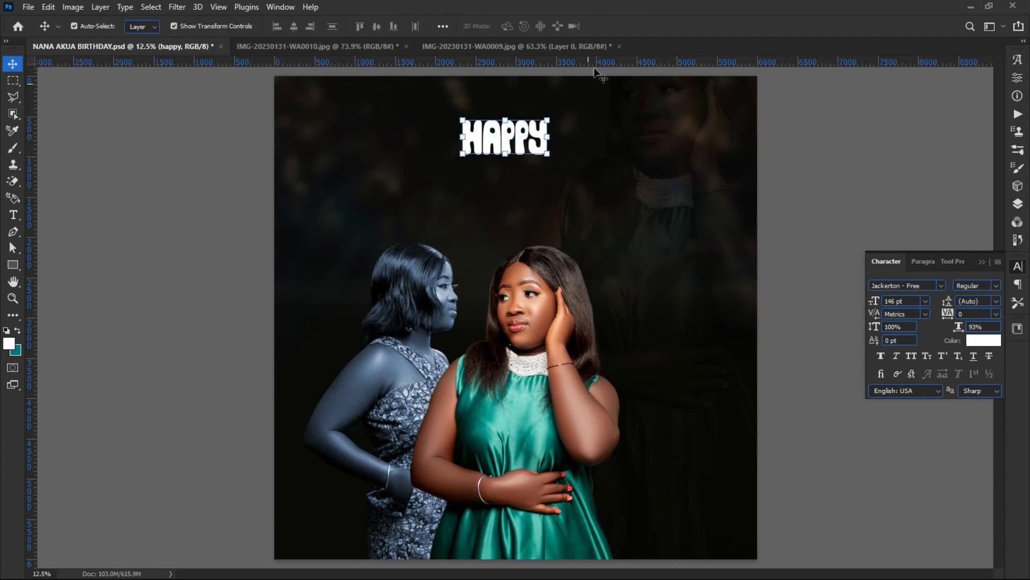
double_click(511, 134)
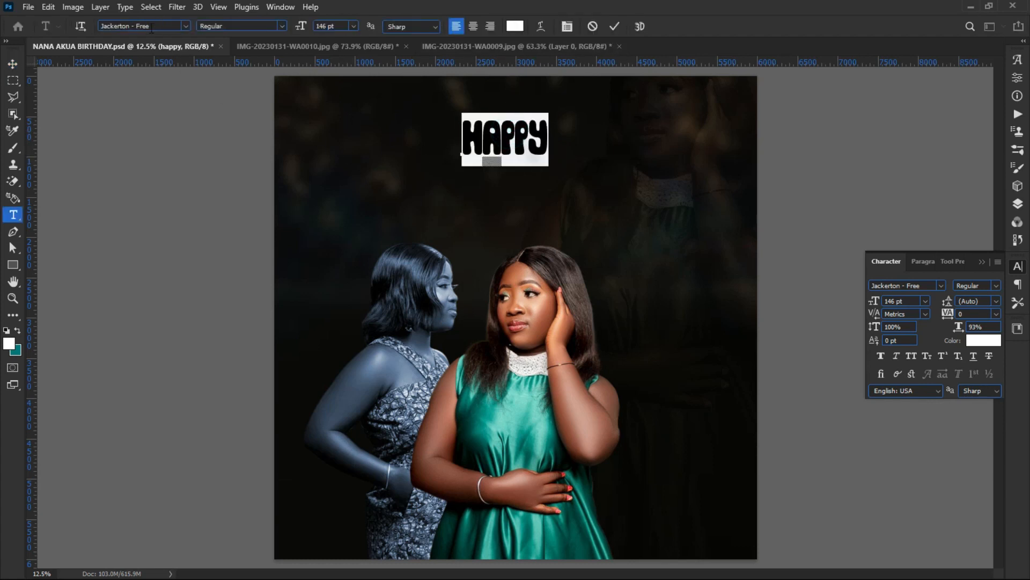
Step: Set HAPPY in Stretch Pro all caps, re-centre it, and scale it to about 77%
left_click(188, 26)
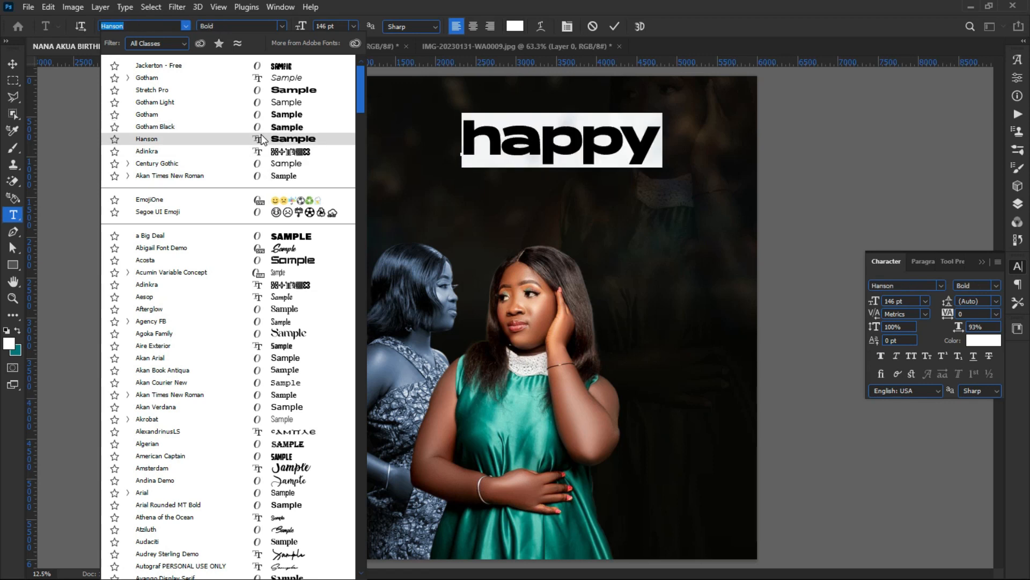
left_click(257, 90)
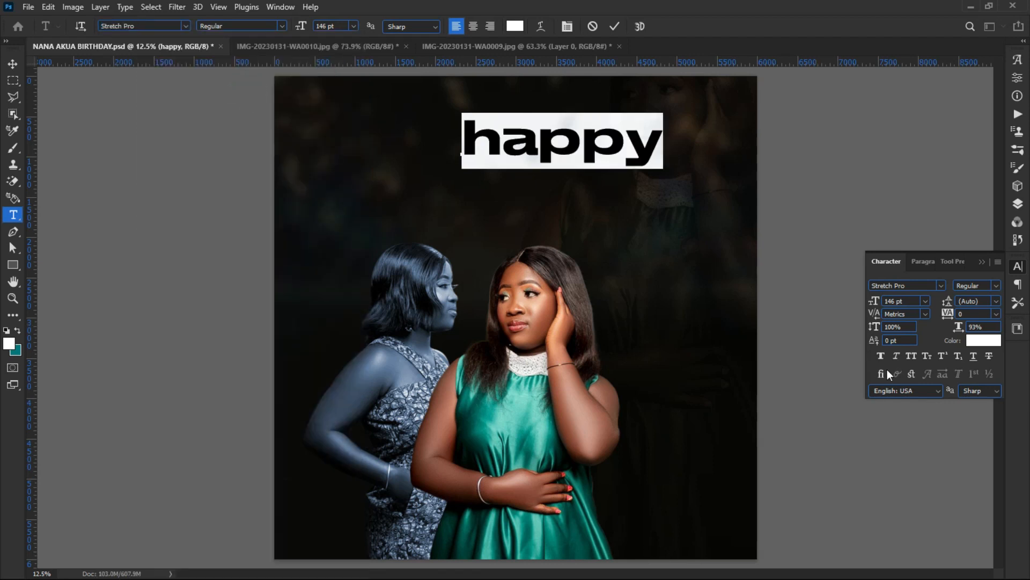
left_click(911, 356)
left_click_drag(536, 202, 468, 217)
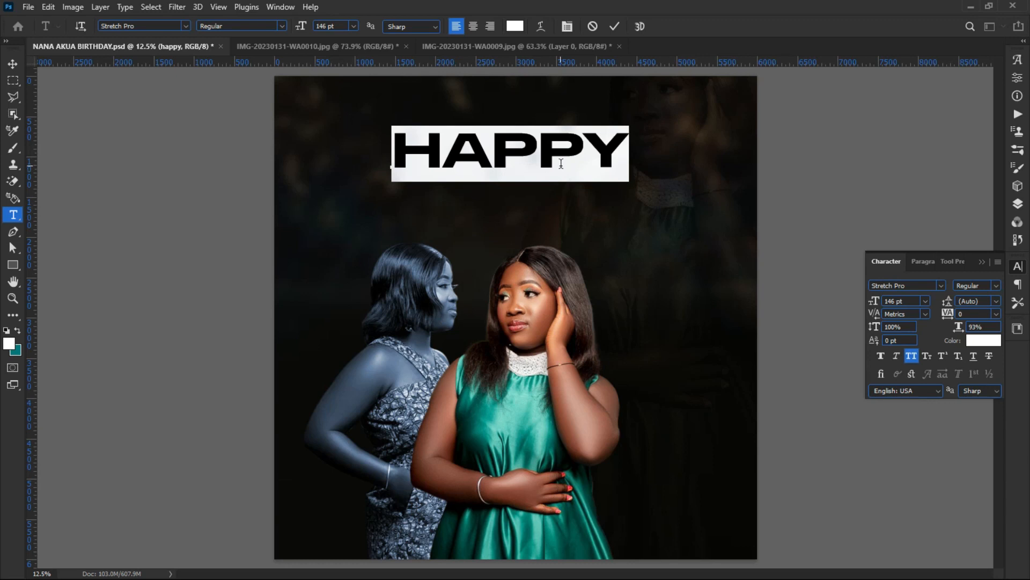
left_click(173, 130)
key("ctrl+t")
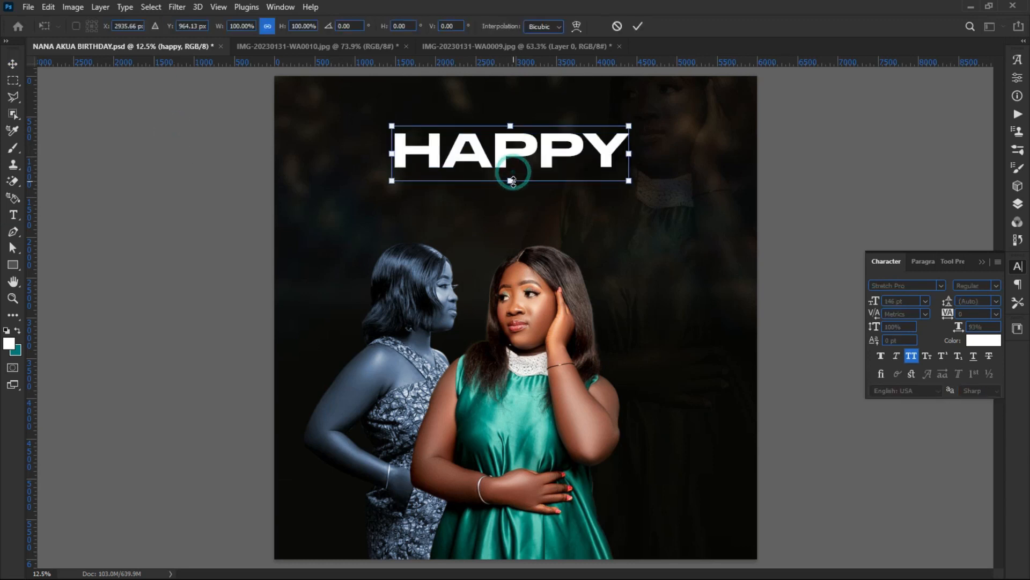
mouse_move(512, 181)
left_mouse_down()
mouse_move(512, 157)
mouse_move(508, 170)
left_mouse_up()
left_click(192, 151)
Step: Duplicate HAPPY below itself and retype the copy as 'BIRTHDAY', centred on the page
key("ctrl")
key("ctrl+j")
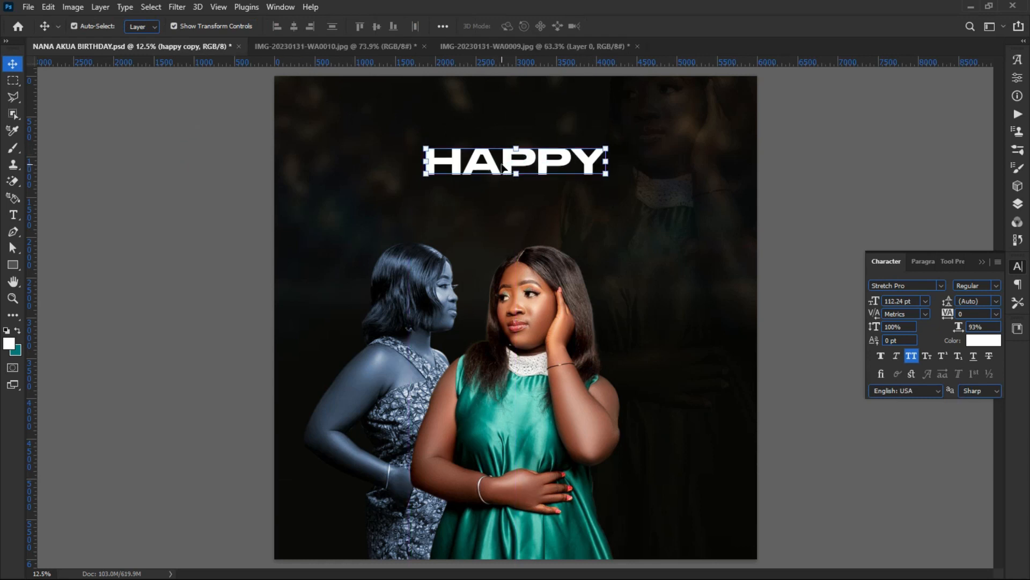
left_click_drag(486, 163, 486, 202)
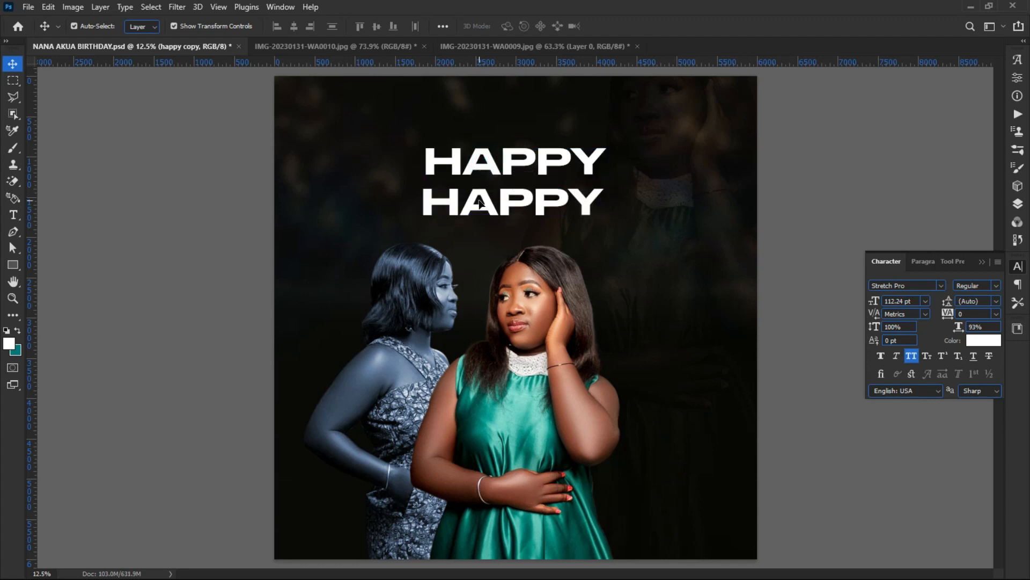
double_click(475, 195)
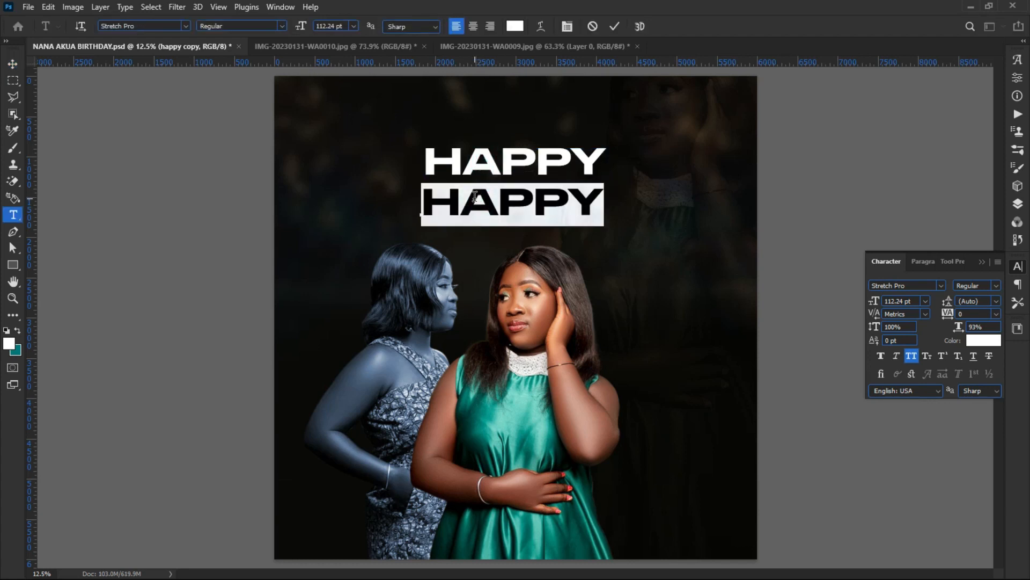
type("BIRT")
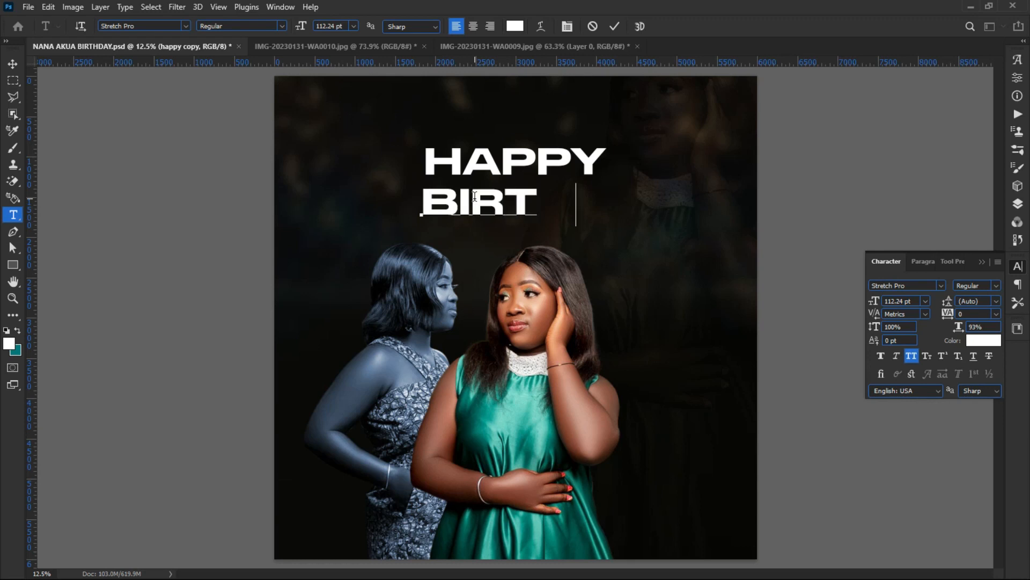
type("HDA")
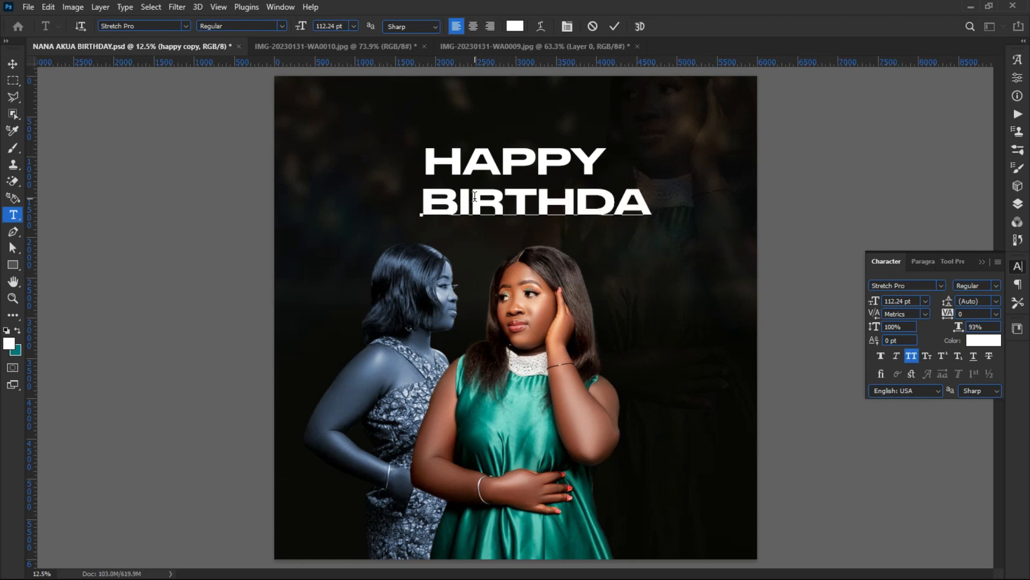
type("Y")
left_click(13, 63)
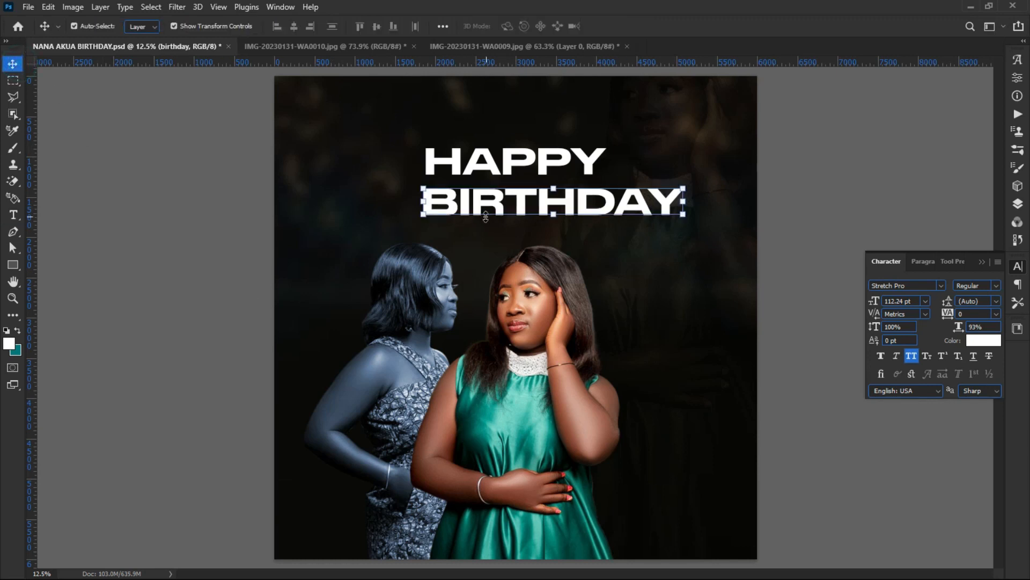
left_click_drag(482, 209, 445, 203)
Step: Shrink HAPPY to about 60 pt, track it out to 1640, and place it above BIRTHDAY
left_click(497, 157)
key("ctrl+t")
left_click_drag(514, 148, 511, 169)
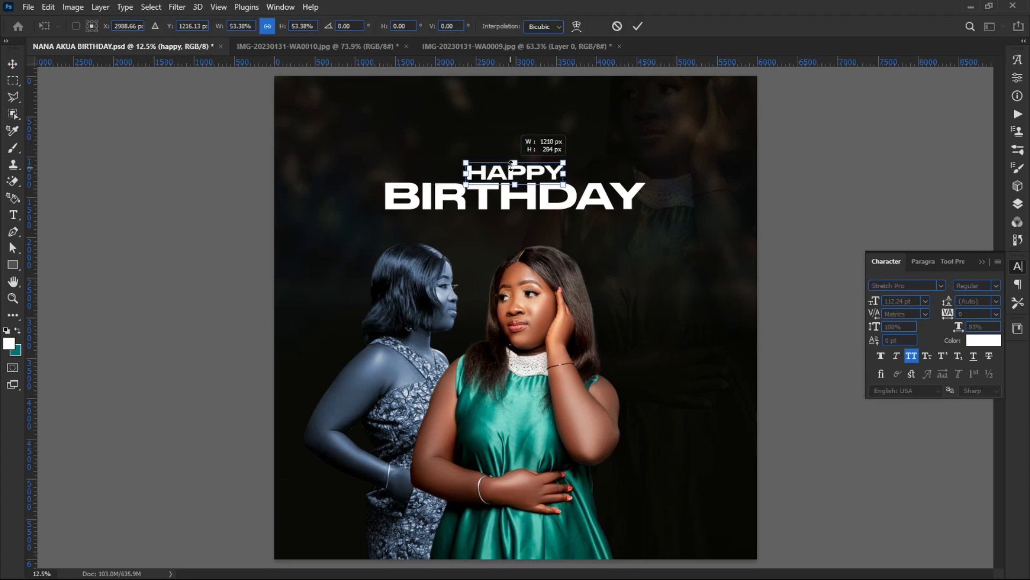
left_click(220, 148)
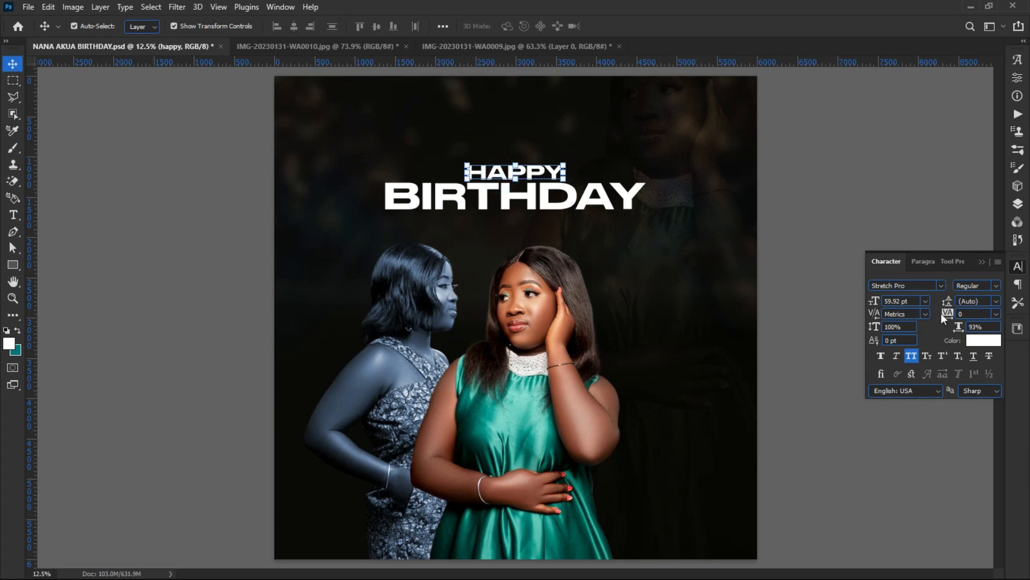
left_click_drag(941, 316, 964, 324)
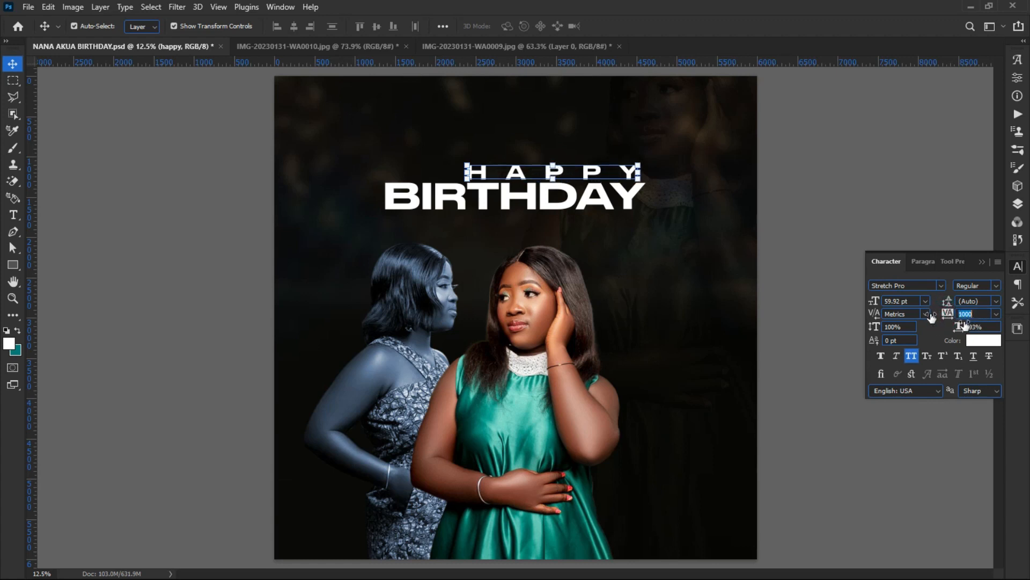
left_click_drag(533, 181, 499, 170)
left_click_drag(949, 317, 969, 317)
left_click_drag(523, 161, 499, 167)
left_click(272, 186)
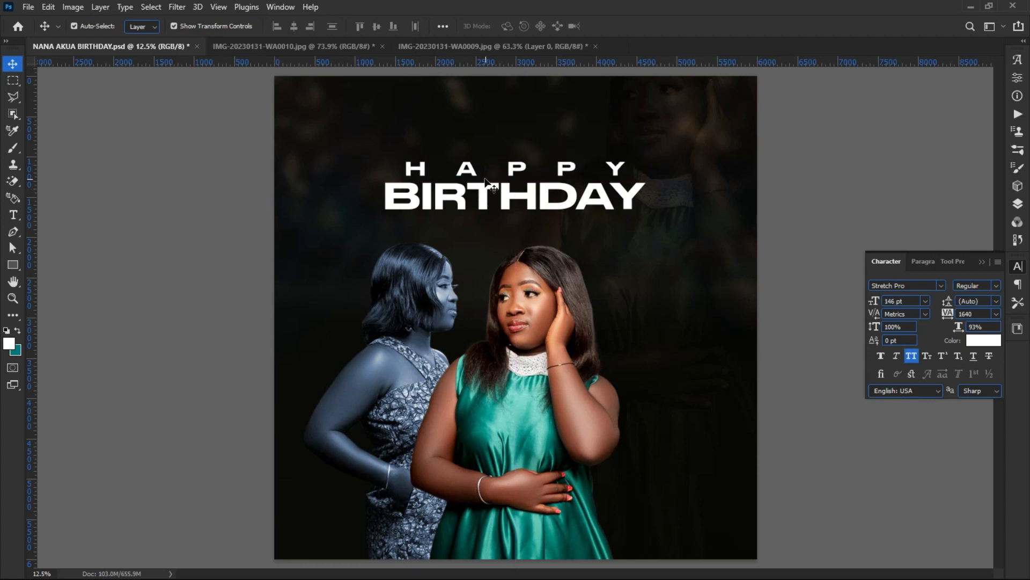
scroll(501, 153, "up", 3)
Step: Rasterize the happy text layer from the Layers panel
left_click(521, 177)
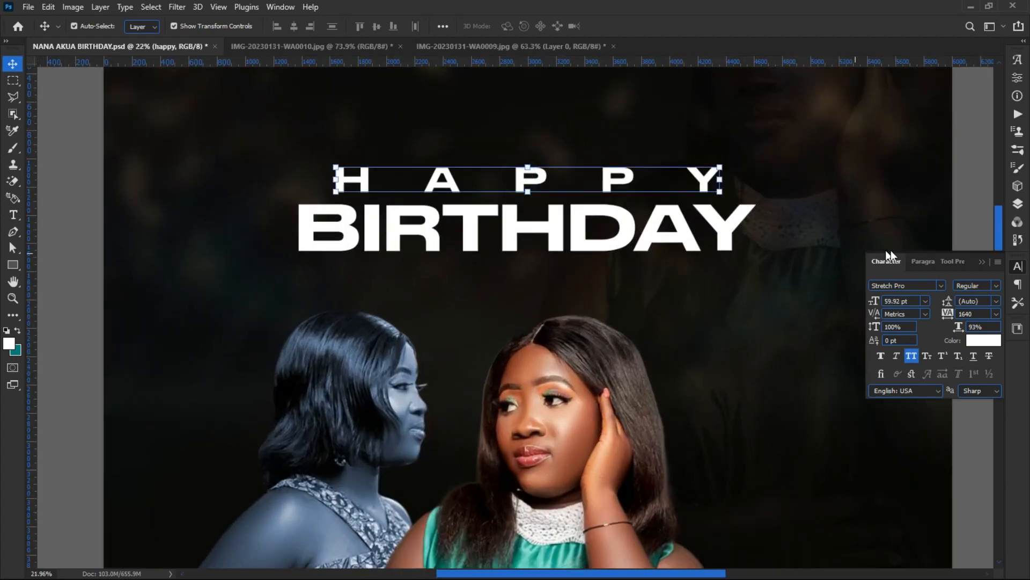
left_click(1016, 207)
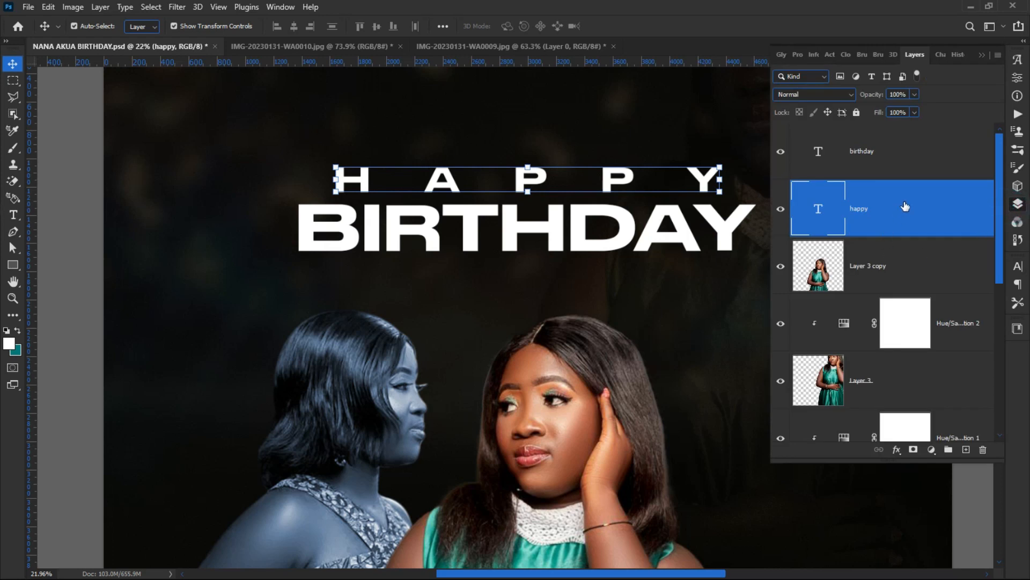
right_click(905, 206)
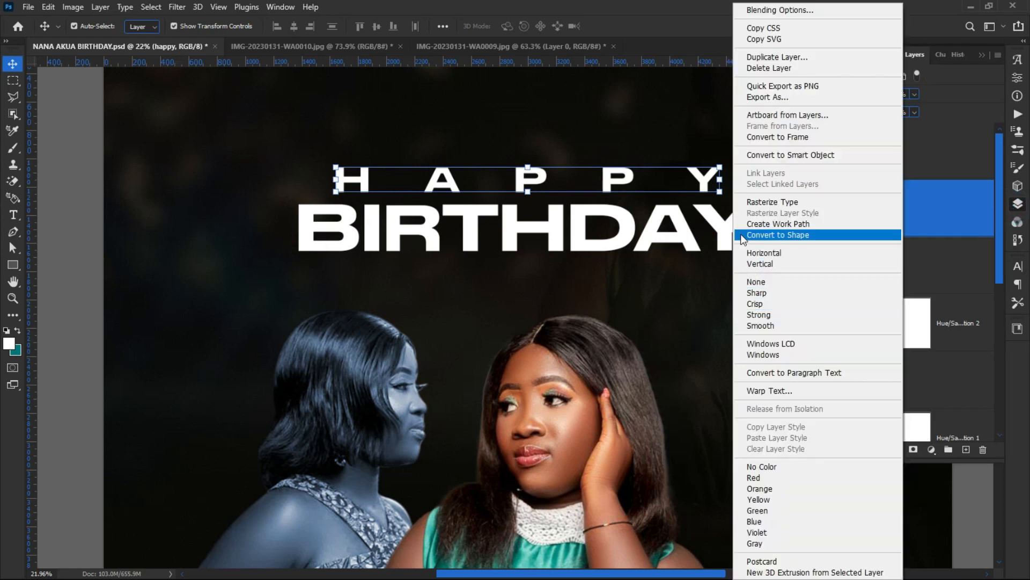
left_click(767, 202)
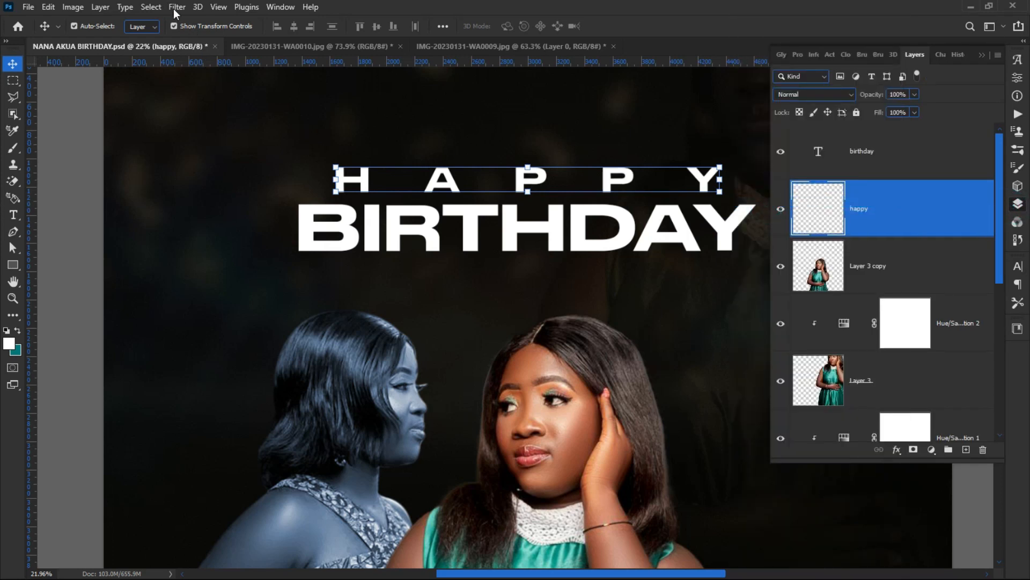
Step: Apply a Gaussian Blur with a radius of about 3.2 pixels to HAPPY
left_click(175, 9)
mouse_move(271, 173)
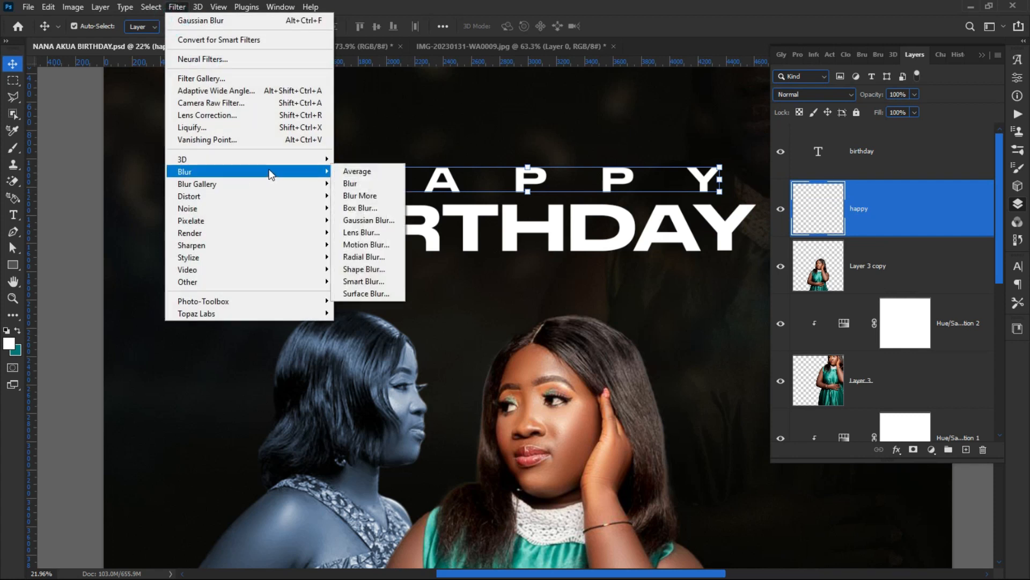
left_click(349, 220)
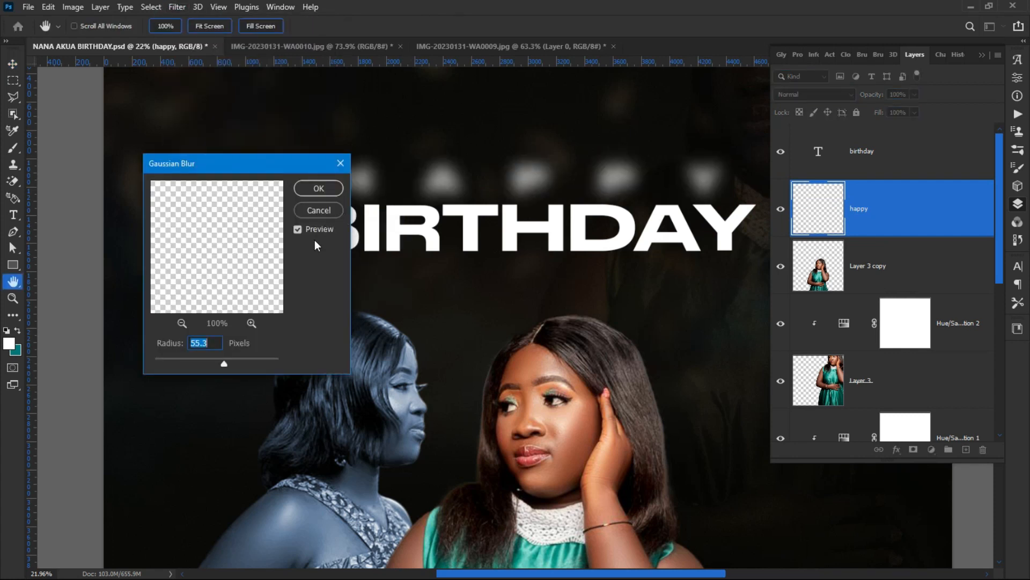
left_click_drag(192, 357, 182, 355)
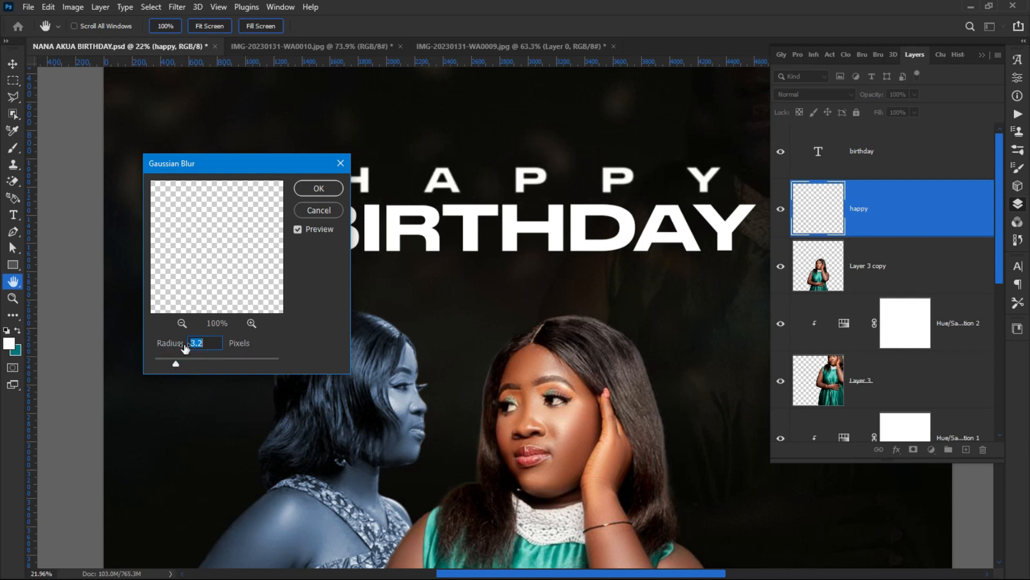
left_click(319, 188)
key("v")
left_click(72, 168)
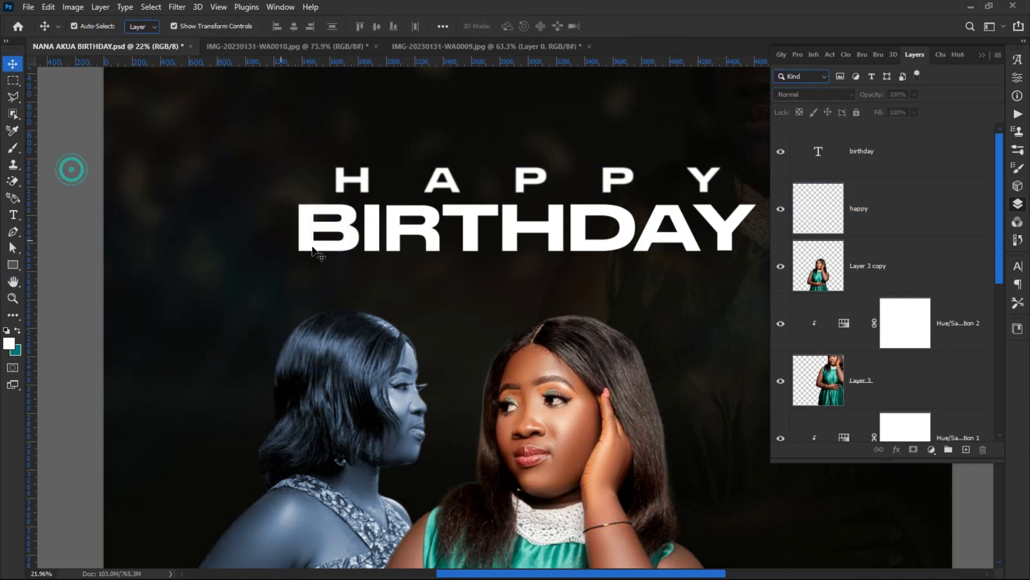
Step: Convert the birthday text layer to a shape from its Layers panel menu
left_click(459, 217)
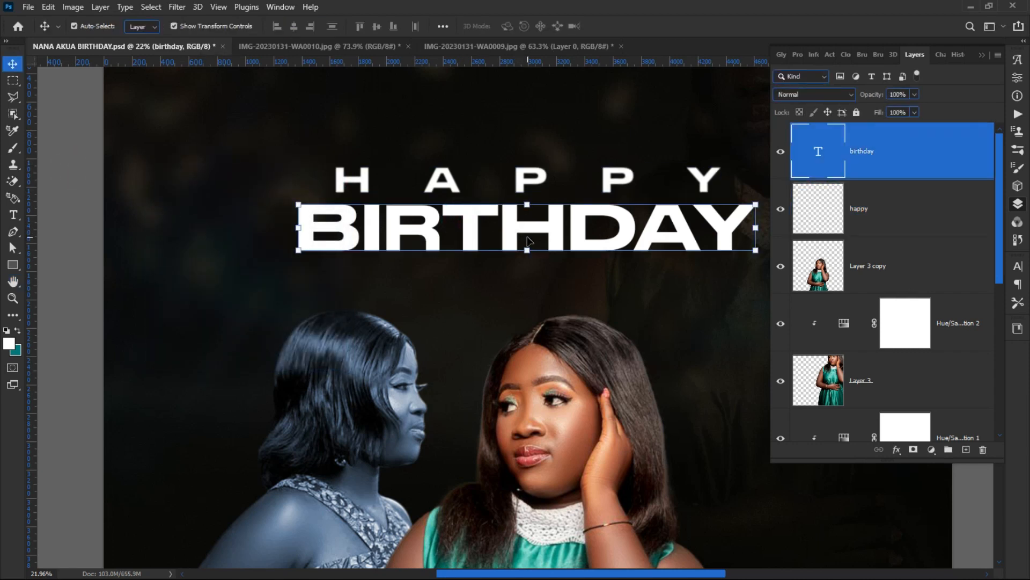
scroll(386, 236, "down", 3)
scroll(544, 237, "up", 2)
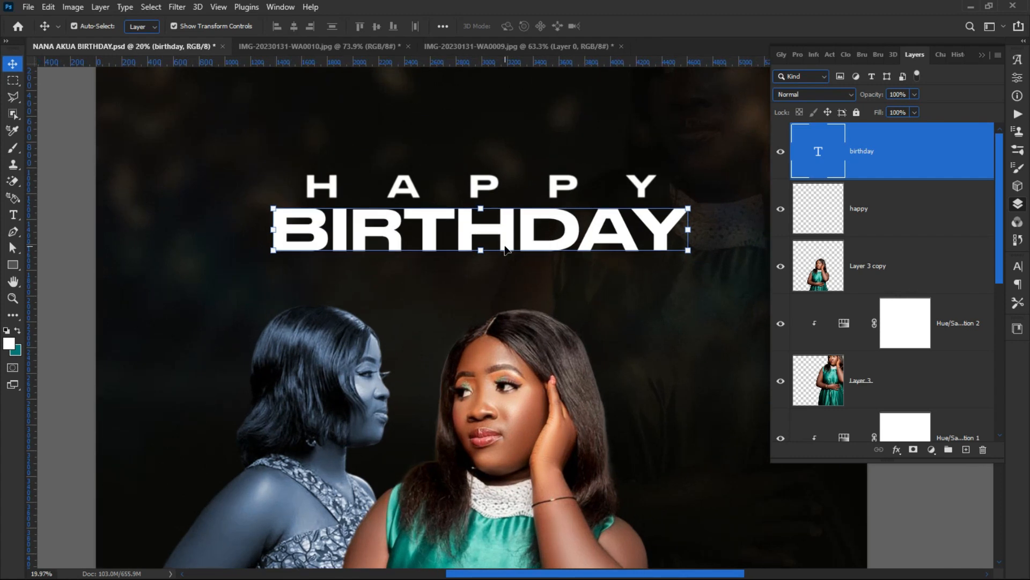
right_click(919, 164)
right_click(816, 161)
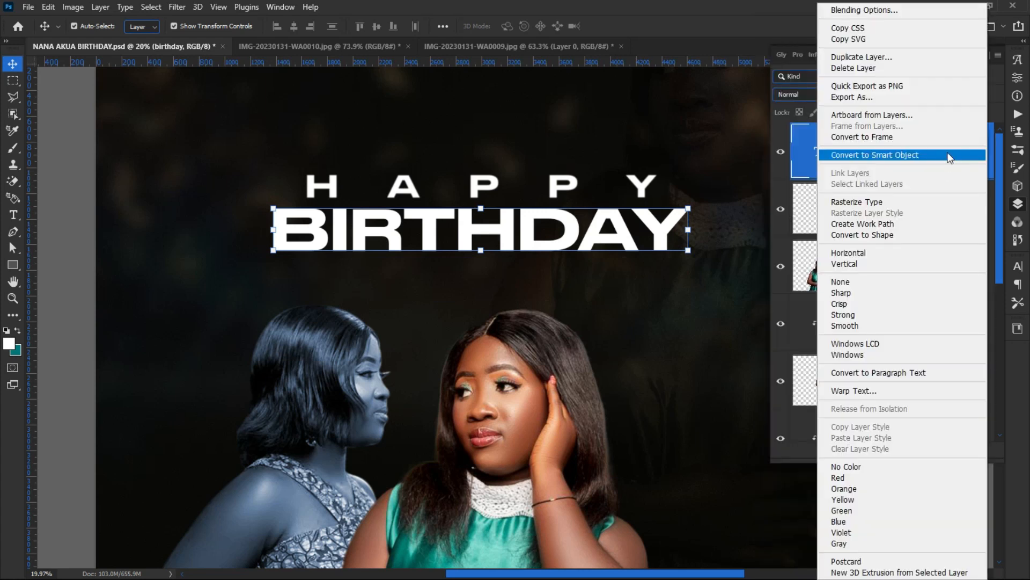
right_click(987, 155)
right_click(792, 159)
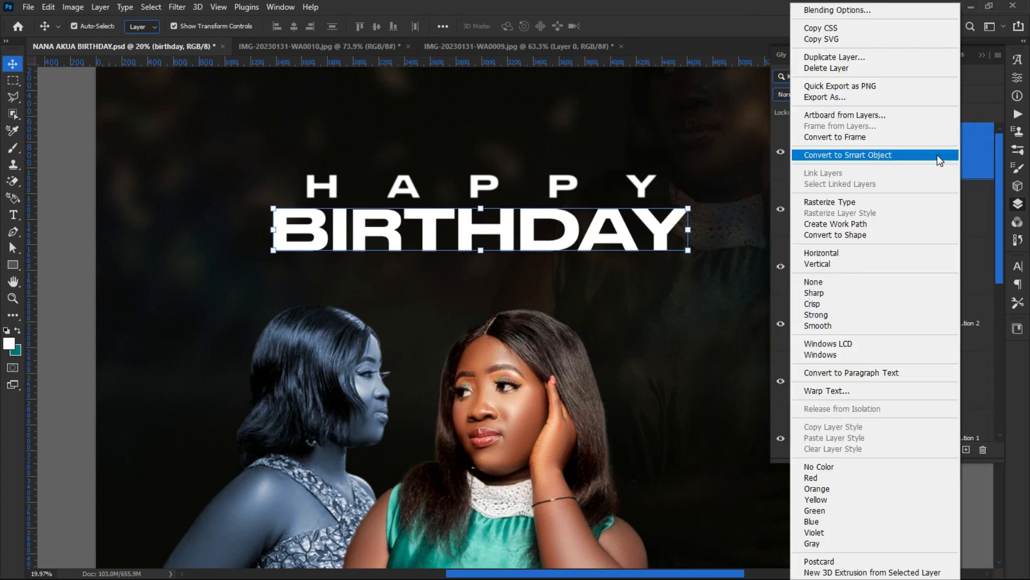
right_click(978, 157)
right_click(817, 155)
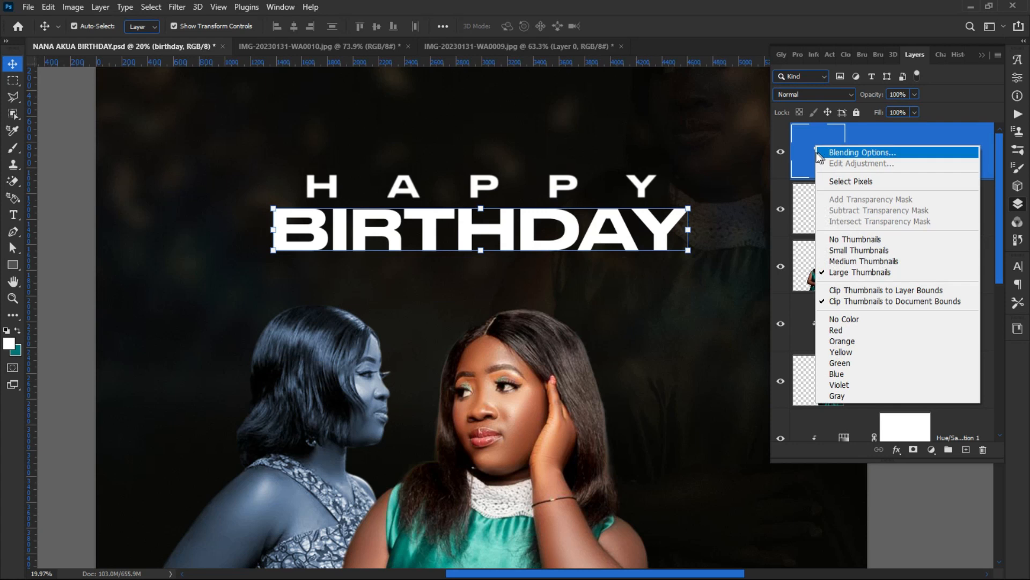
left_click(796, 171)
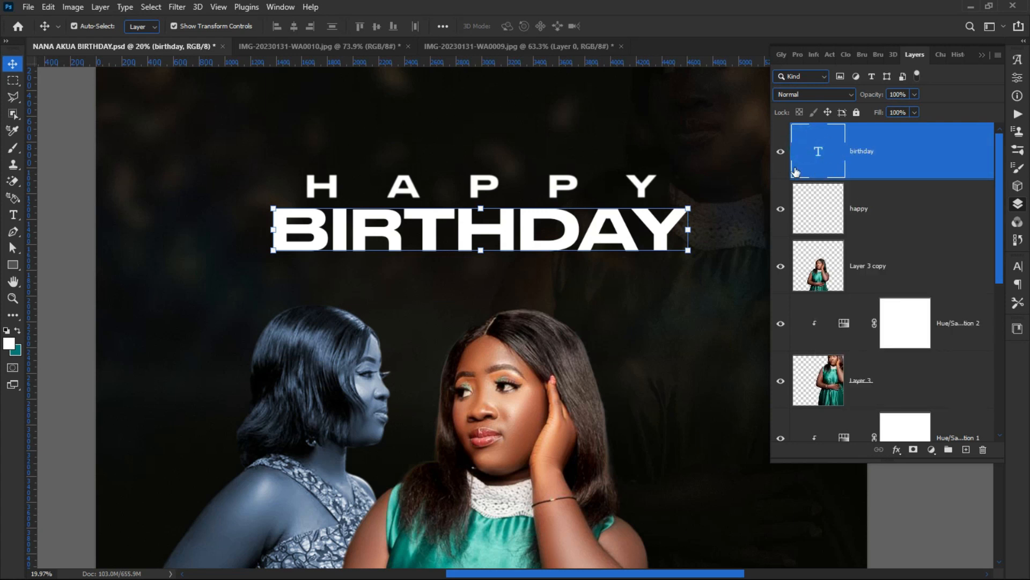
right_click(897, 155)
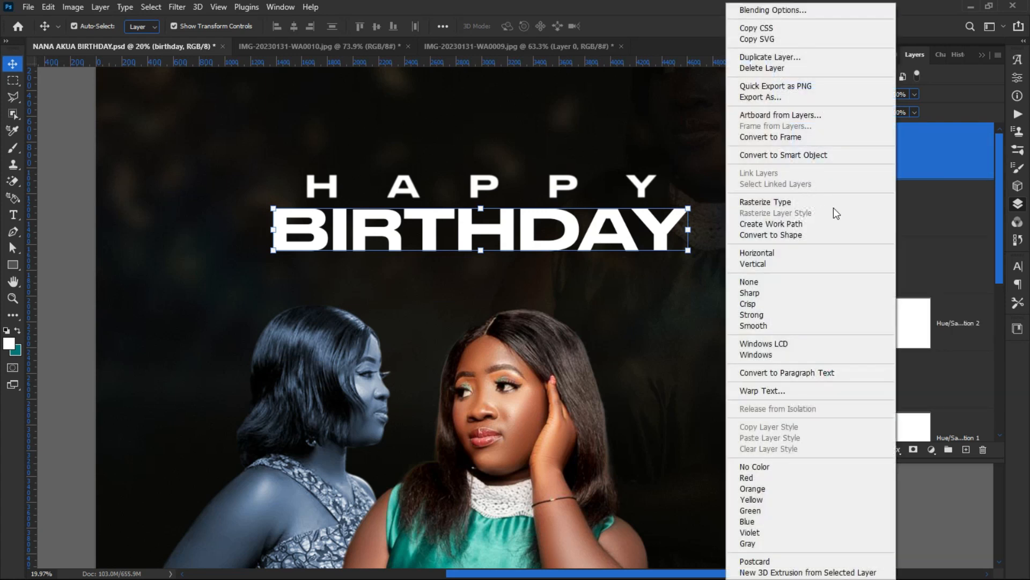
left_click(762, 237)
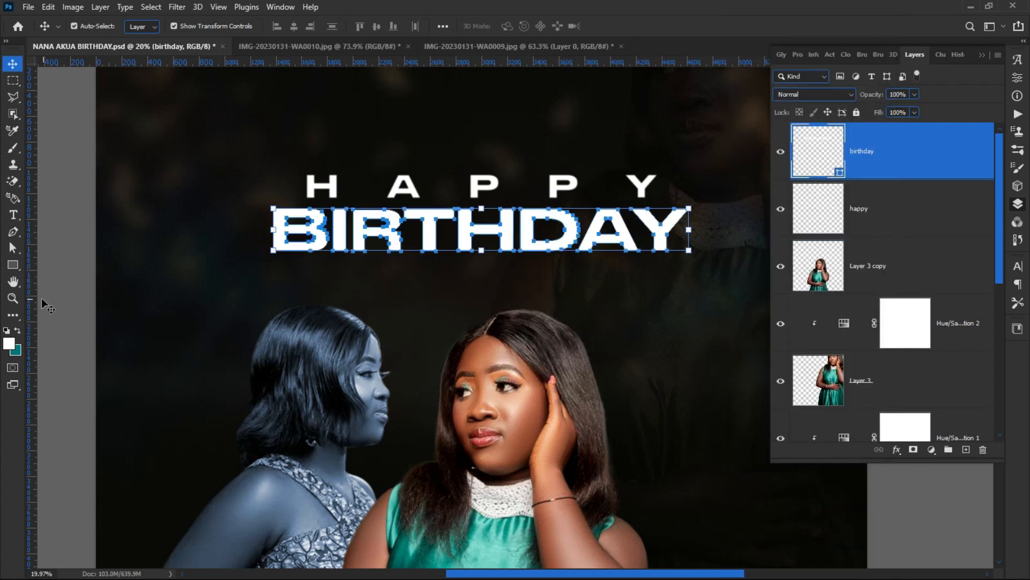
Step: With the Direct Selection Tool, push the Y's bottom anchors down into a long stem
left_click(12, 248)
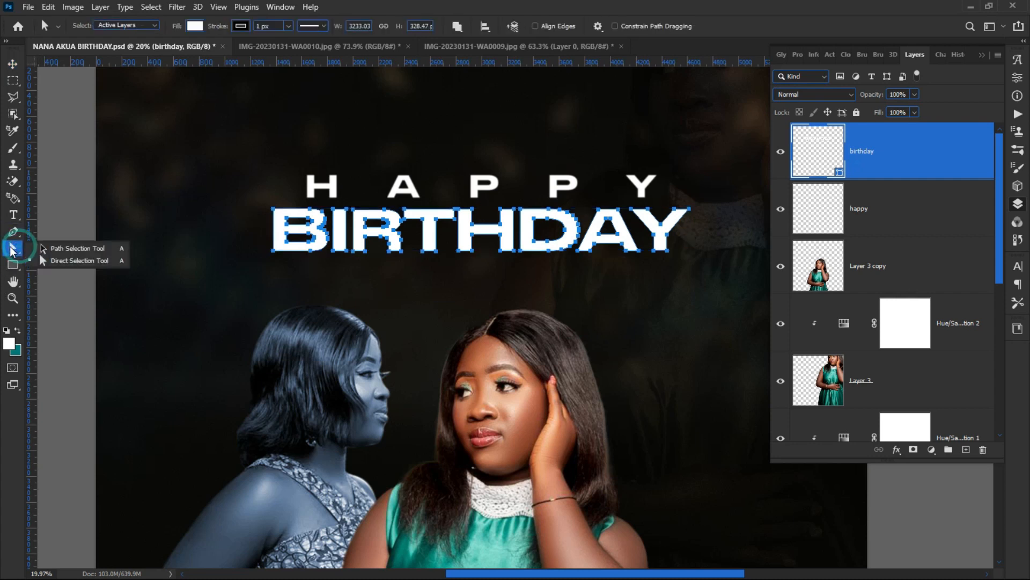
left_click(65, 248)
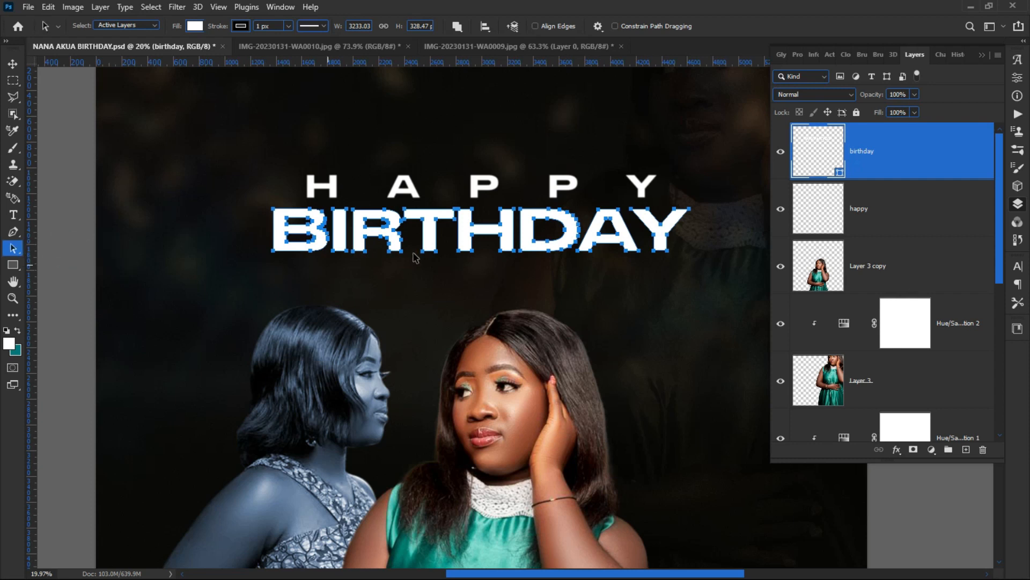
scroll(661, 225, "up", 8)
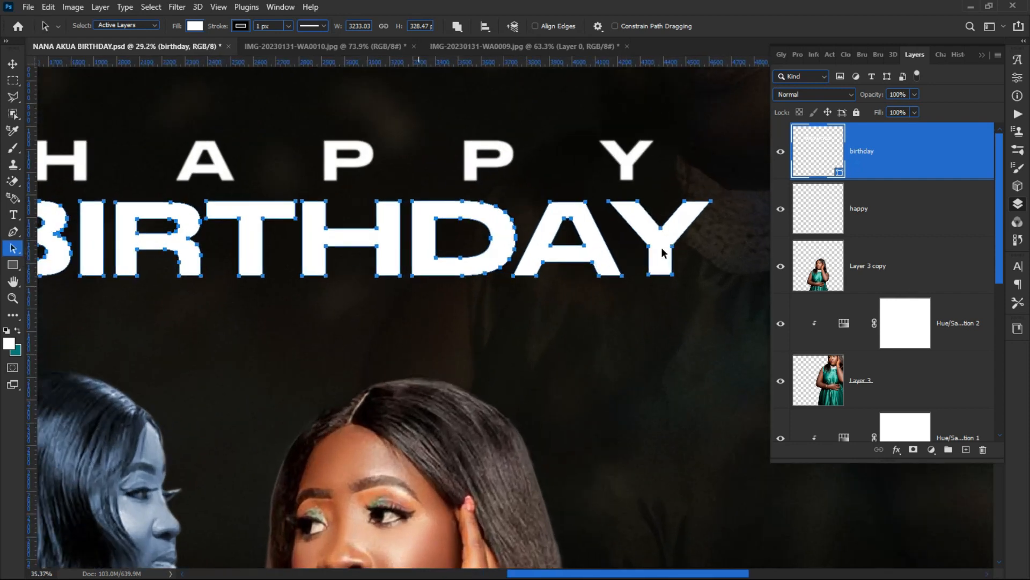
left_click_drag(704, 320, 635, 260)
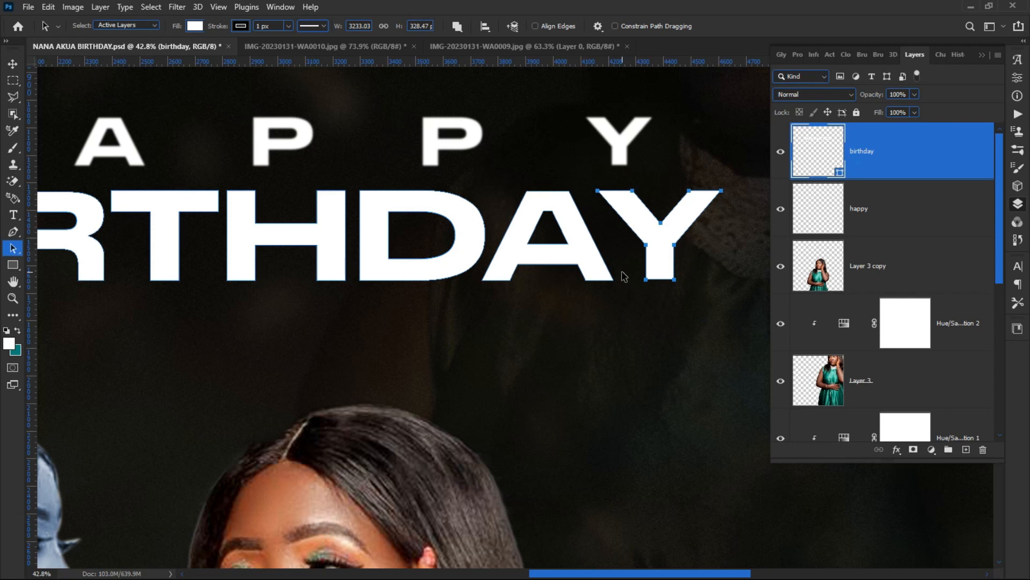
key("shift+Down")
key("shift+Down")
key("shift+Down")
key("shift+Down")
key("shift+Down")
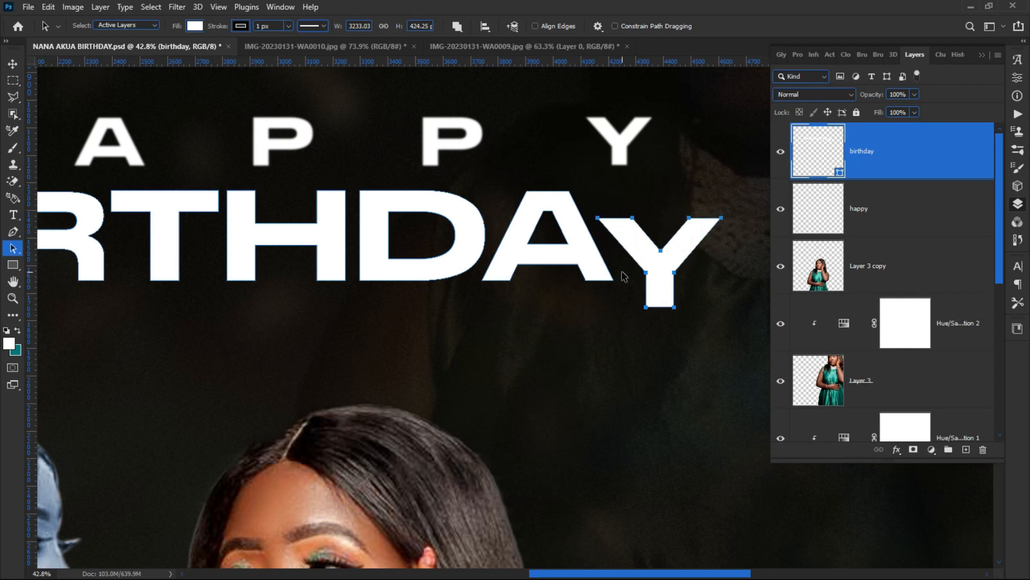
key("shift+Up")
key("shift+Up")
key("shift+Up")
key("shift+Up")
key("shift+Up")
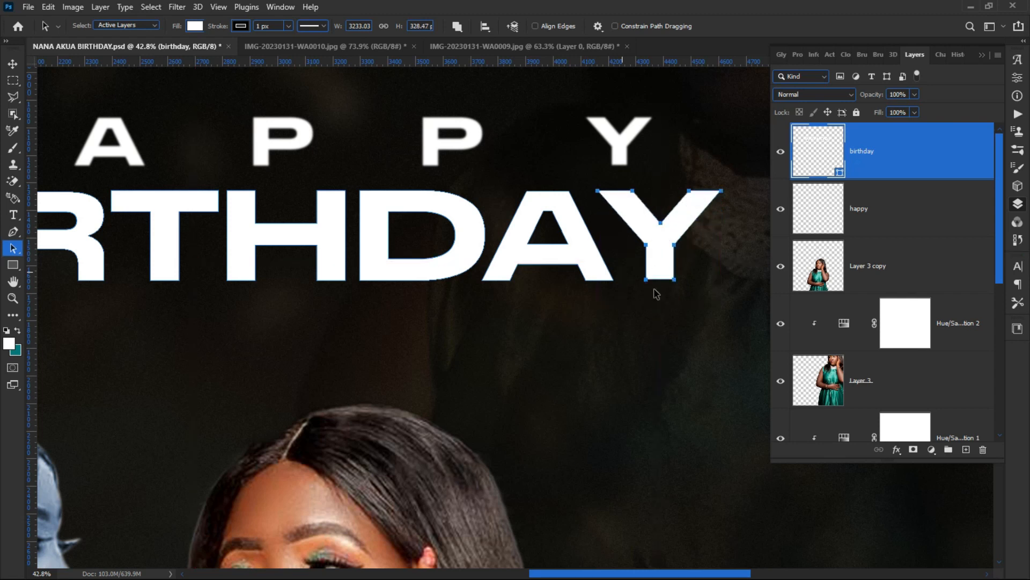
left_click_drag(708, 299, 633, 268)
right_click(13, 248)
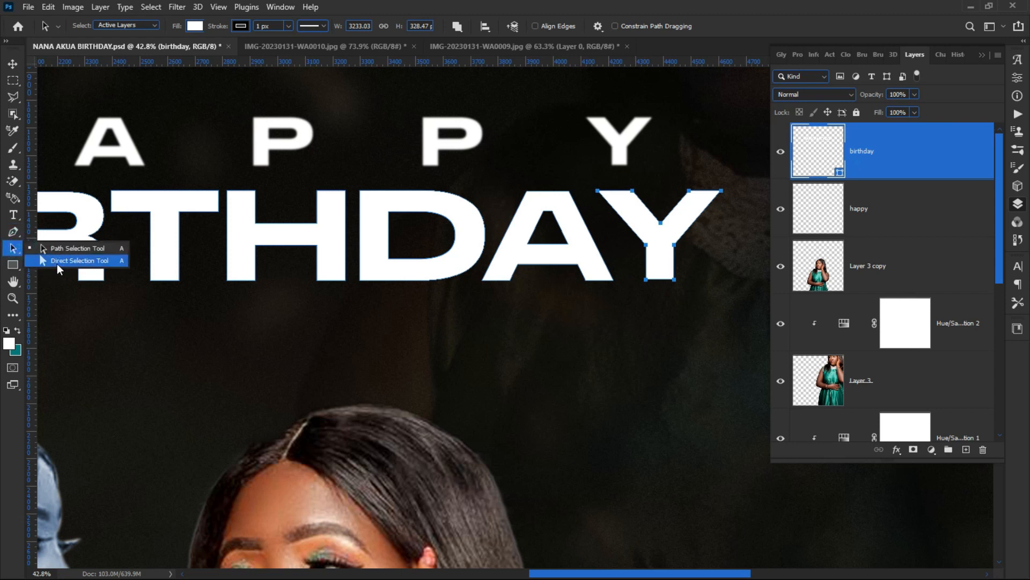
left_click(59, 263)
left_click_drag(680, 308, 636, 268)
key("shift+Down")
key("shift+Down")
key("shift+Down")
key("shift+Down")
key("shift+Down")
key("shift+Down")
key("shift+Down")
key("shift+Down")
key("shift+Down")
key("shift+Down")
key("shift+Down")
key("shift+Down")
key("shift+Down")
key("shift+Down")
key("shift+Down")
key("shift+Down")
key("shift+Down")
key("shift+Down")
key("shift+Down")
key("shift+Down")
key("shift+Down")
key("shift+Down")
key("shift+Down")
key("shift+Down")
key("shift+Down")
key("shift+Down")
key("shift+Down")
key("shift+Down")
key("shift+Down")
key("shift+Down")
key("shift+Down")
key("shift+Down")
key("shift+Down")
key("shift+Down")
key("shift+Down")
key("shift+Down")
key("shift+Down")
key("shift+Down")
key("shift+Down")
key("shift+Down")
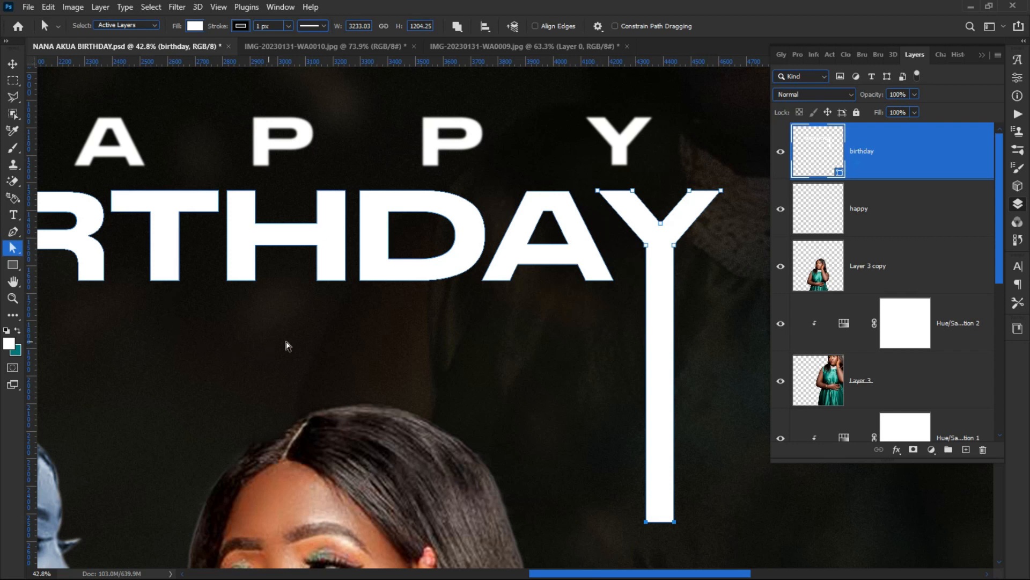
Step: Stretch the H's left stem downward and raise its right stem above the word
left_click_drag(290, 302, 217, 262)
key("shift+Down")
key("shift+Down")
key("shift+Down")
key("shift+Down")
key("shift+Down")
key("shift+Down")
key("shift+Down")
key("shift+Down")
key("shift+Down")
key("shift+Down")
key("shift+Down")
key("shift+Down")
key("shift+Down")
key("shift+Down")
key("shift+Down")
key("shift+Down")
key("shift+Down")
key("shift+Down")
key("shift+Down")
key("shift+Down")
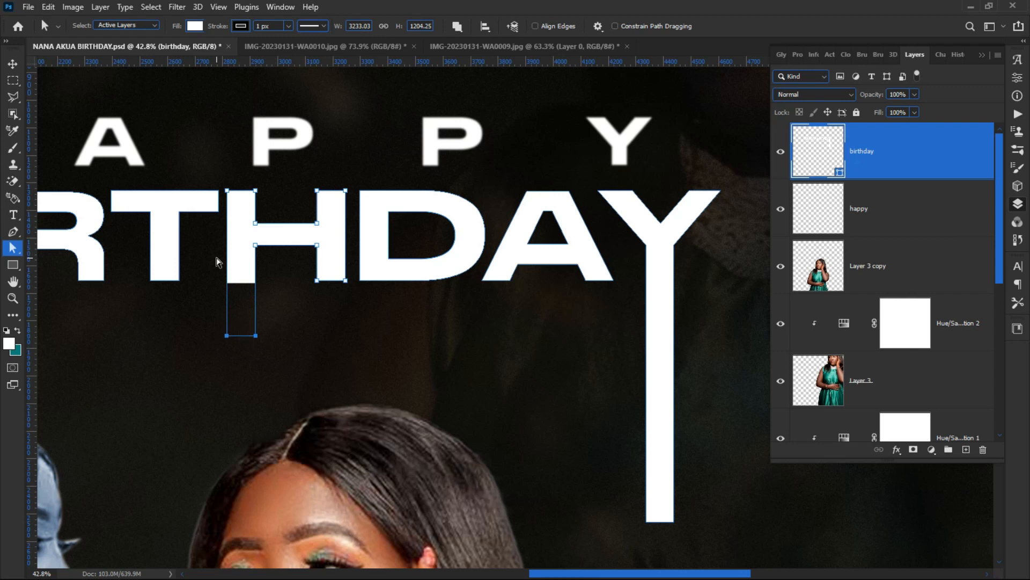
key("shift+Down")
key("shift+Down")
key("shift+Down")
key("shift+Down")
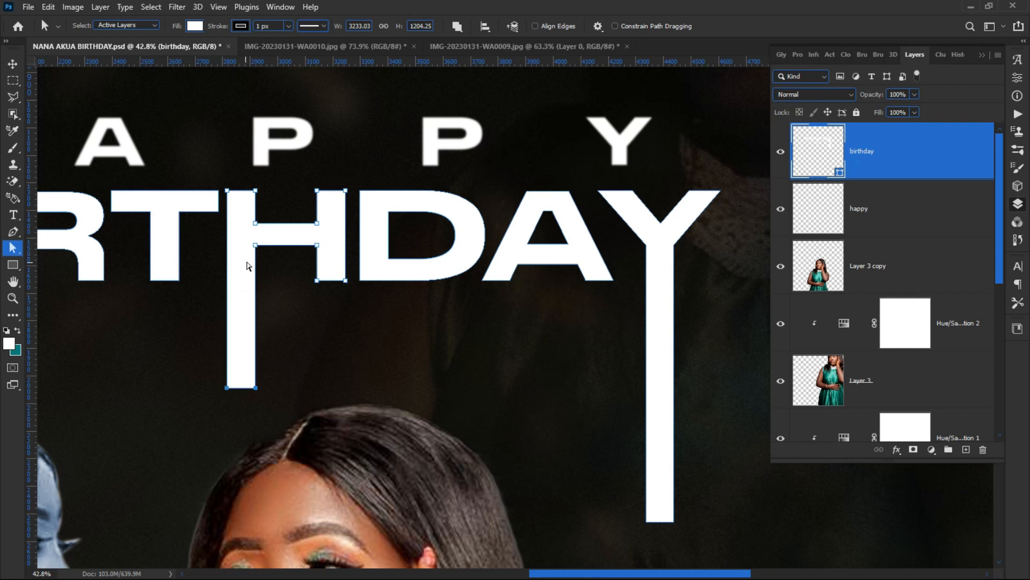
left_click_drag(298, 177, 347, 211)
key("shift+Up")
key("shift+Up")
key("shift+Up")
key("shift+Up")
key("shift+Up")
key("shift+Up")
key("shift+Up")
key("shift+Up")
key("shift+Up")
key("shift+Up")
key("shift+Up")
key("shift+Up")
key("shift+Up")
key("shift+Up")
key("shift+Up")
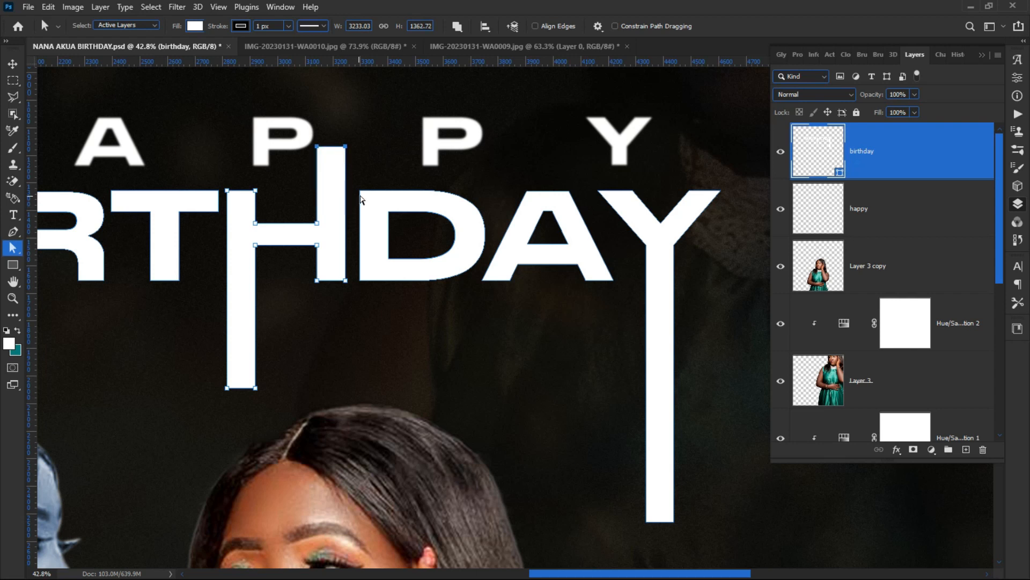
scroll(441, 263, "down", 3)
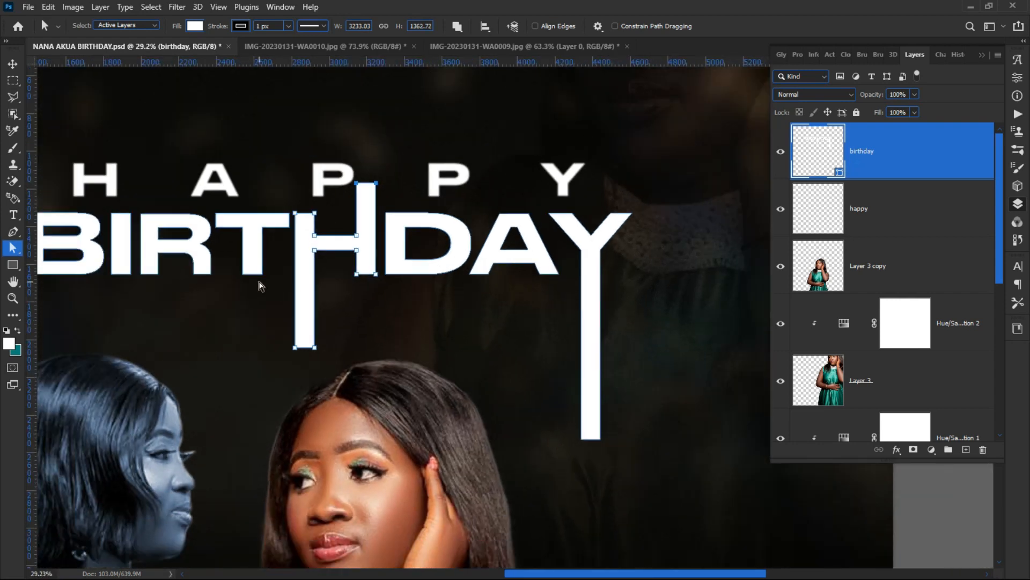
scroll(558, 232, "down", 1)
scroll(115, 201, "up", 2)
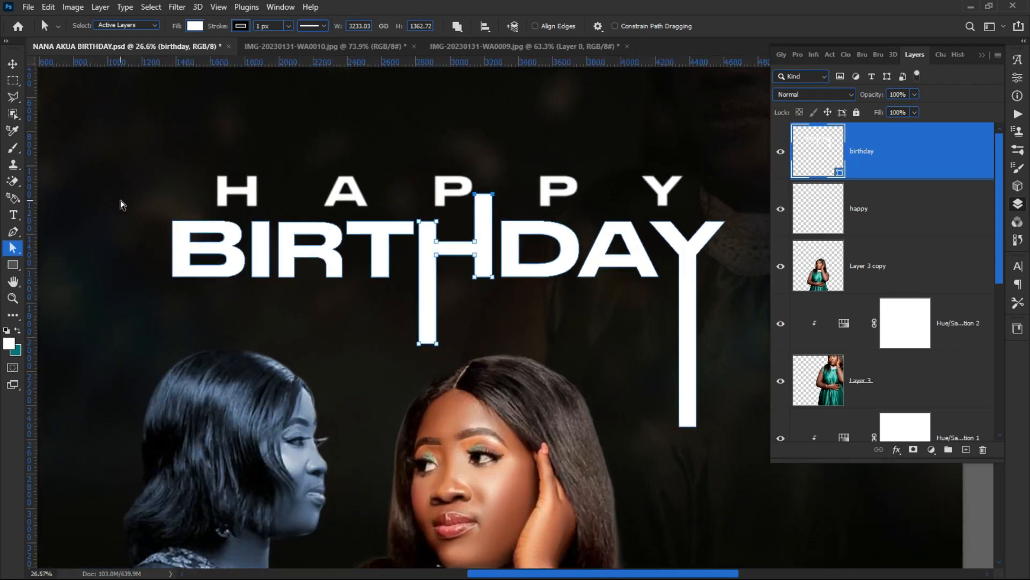
scroll(143, 224, "up", 1)
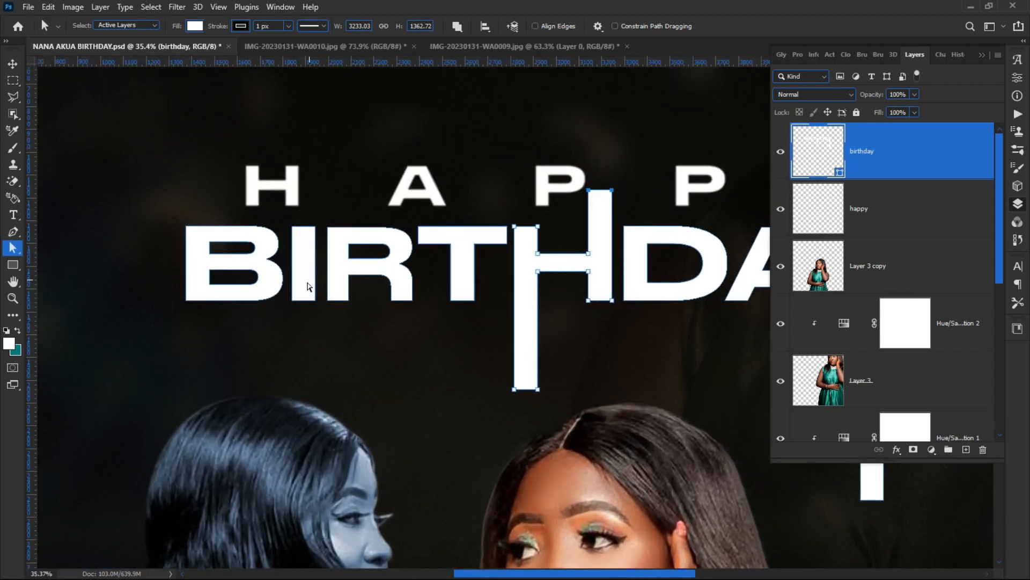
Step: Lengthen the I, the R's left leg and the T's stem downward
left_click(313, 313)
left_click_drag(318, 315, 282, 294)
key("shift+Down")
key("shift+Down")
key("shift+Down")
key("shift+Down")
key("shift+Down")
key("shift+Down")
key("shift+Down")
key("shift+Down")
key("shift+Down")
key("shift+Down")
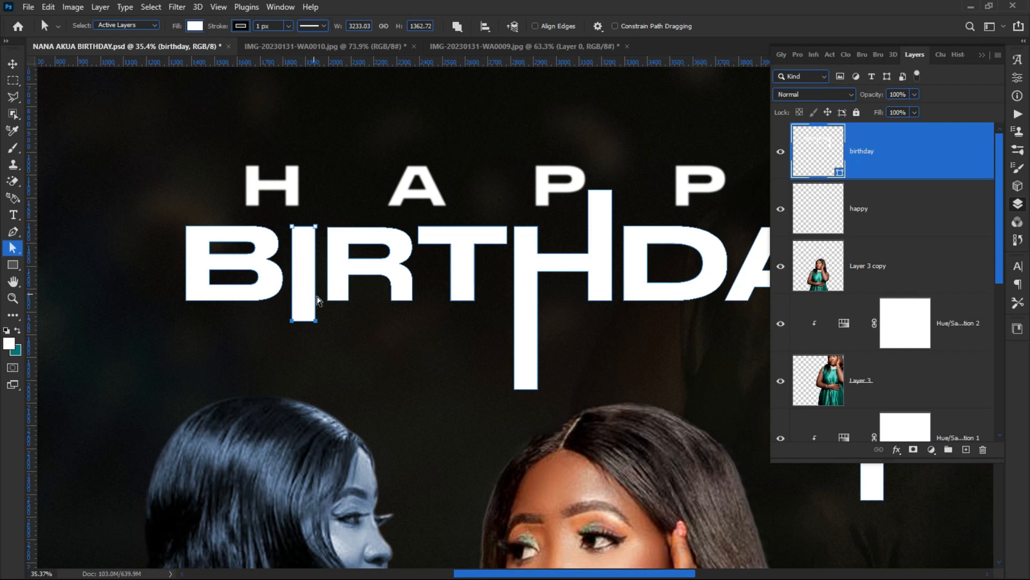
left_click_drag(361, 317, 324, 286)
key("shift+Down")
key("shift+Down")
key("shift+Down")
key("shift+Down")
key("shift+Down")
key("shift+Down")
key("shift+Down")
key("shift+Down")
key("shift+Down")
key("shift+Down")
key("shift+Down")
key("shift+Down")
key("shift+Down")
key("shift+Down")
key("shift+Down")
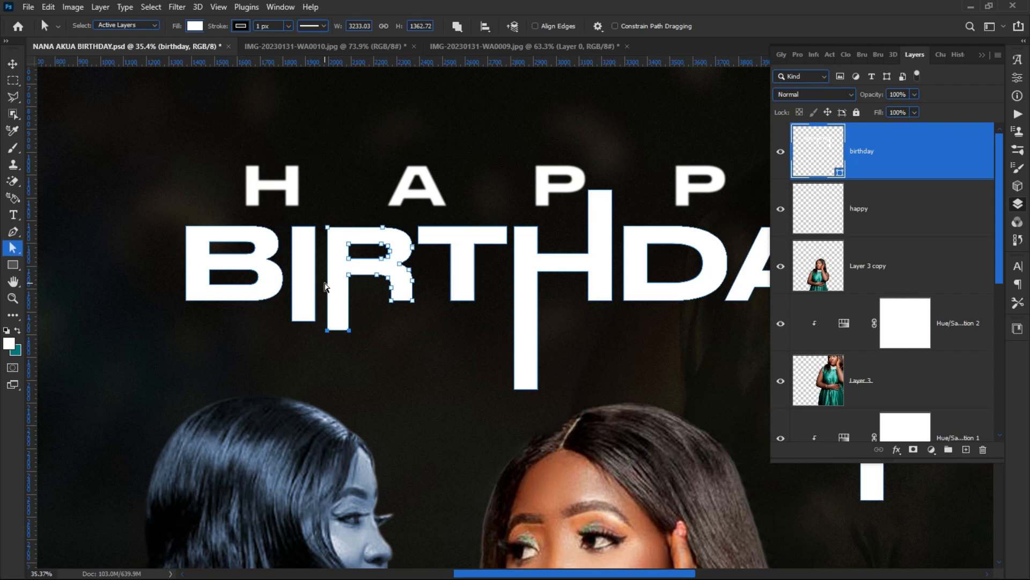
left_click_drag(443, 294, 494, 312)
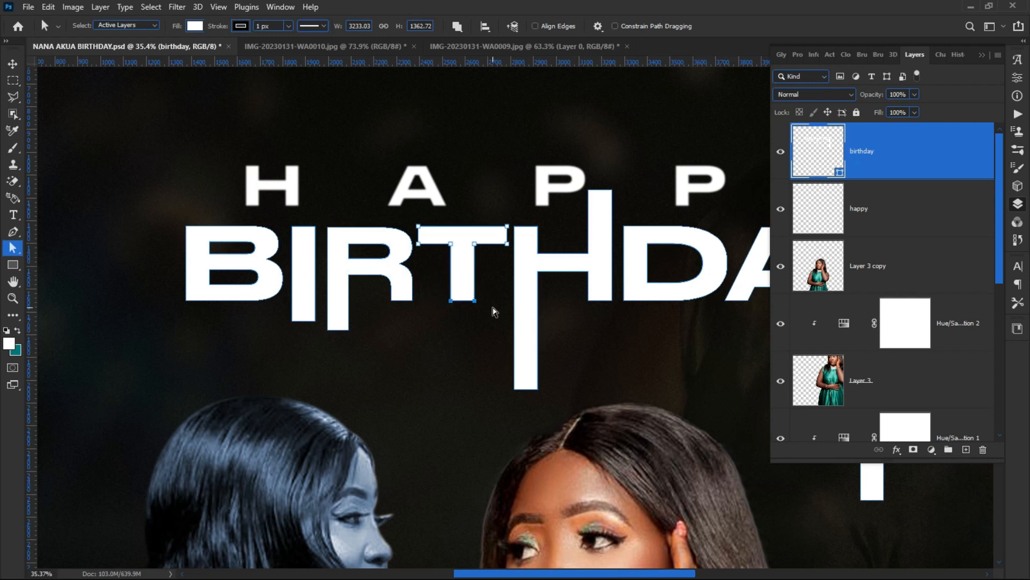
key("shift+Down")
key("shift+Down")
key("shift+Down")
key("shift+Down")
key("shift+Down")
key("shift+Down")
key("shift+Down")
key("shift+Down")
key("shift+Down")
key("shift+Down")
key("shift+Down")
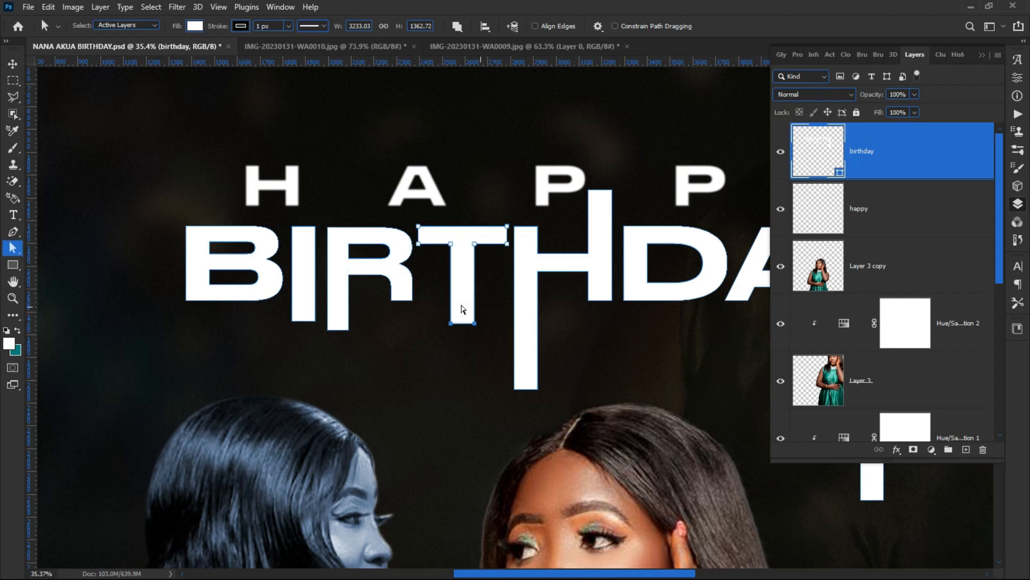
left_click(138, 132)
scroll(420, 115, "down", 3)
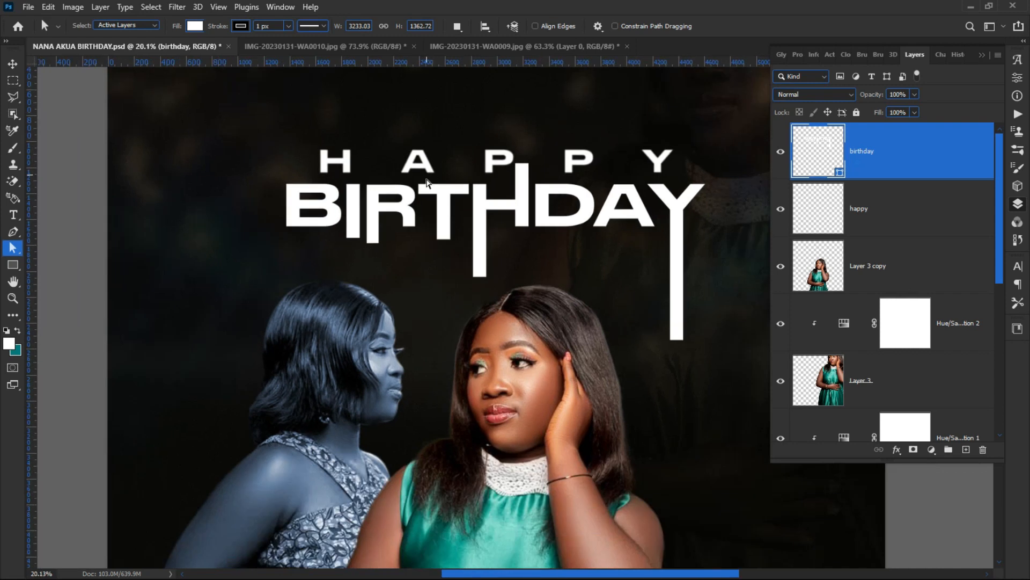
scroll(427, 182, "down", 1)
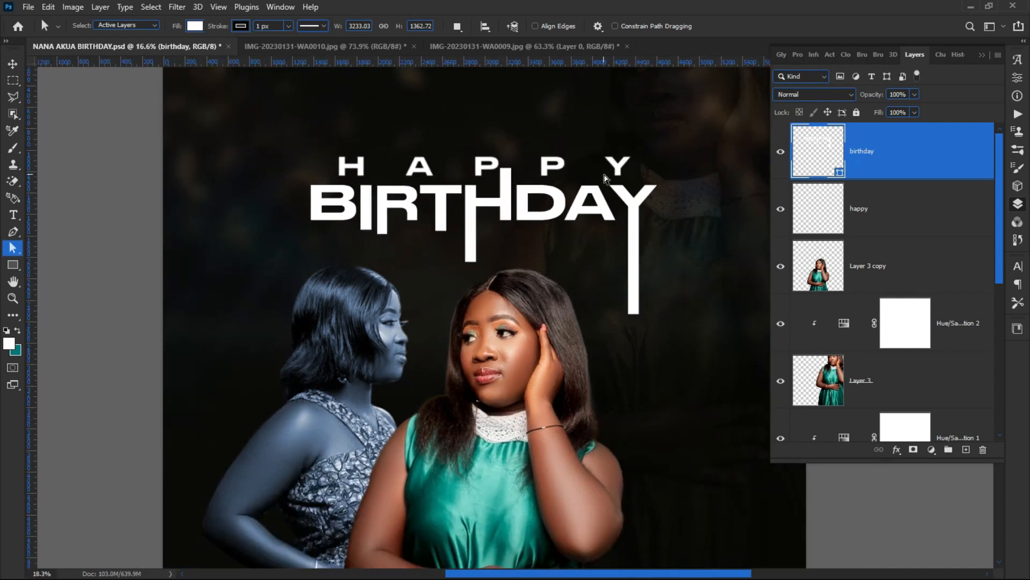
scroll(569, 214, "up", 3)
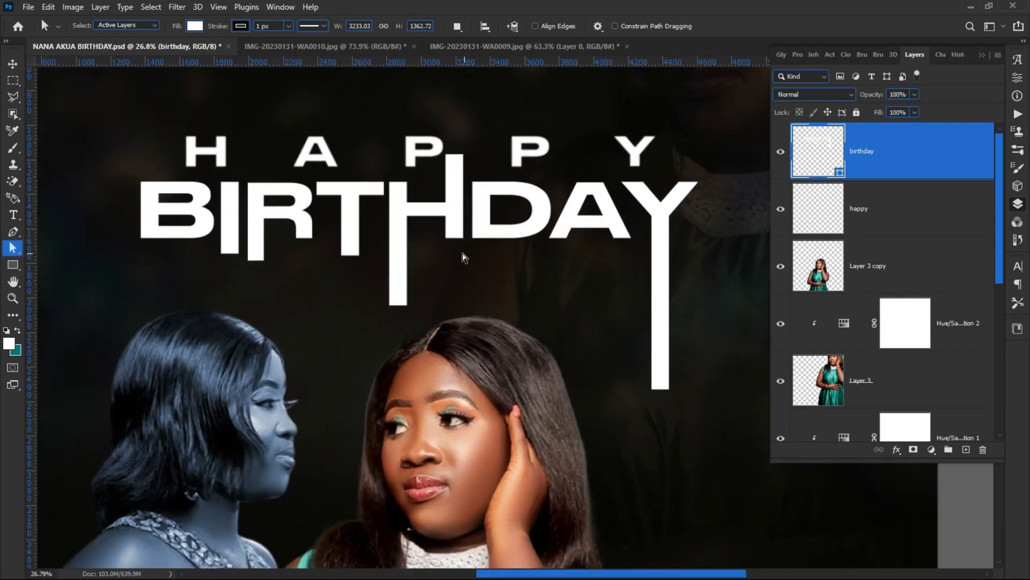
scroll(451, 246, "down", 1)
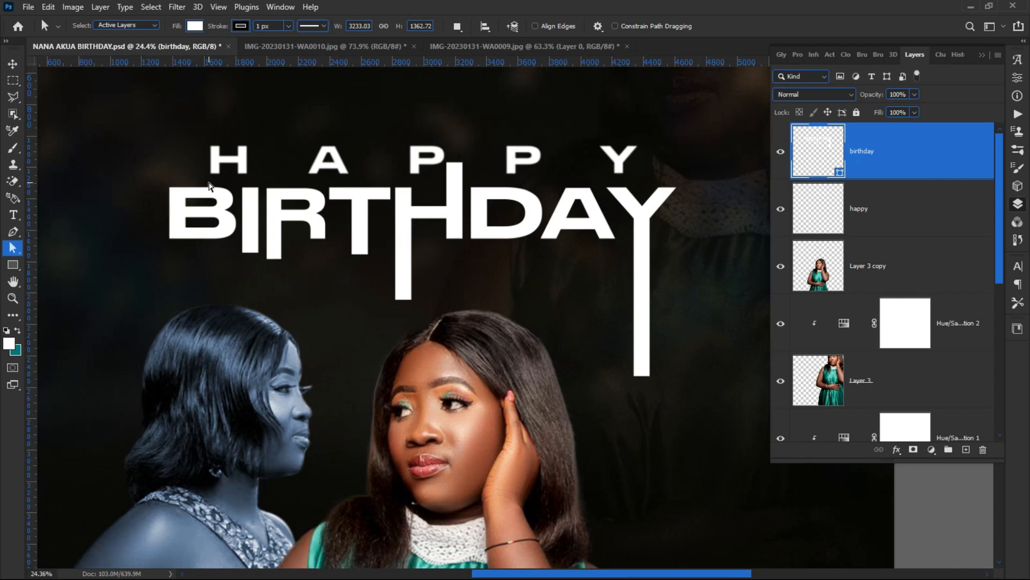
scroll(265, 194, "down", 4)
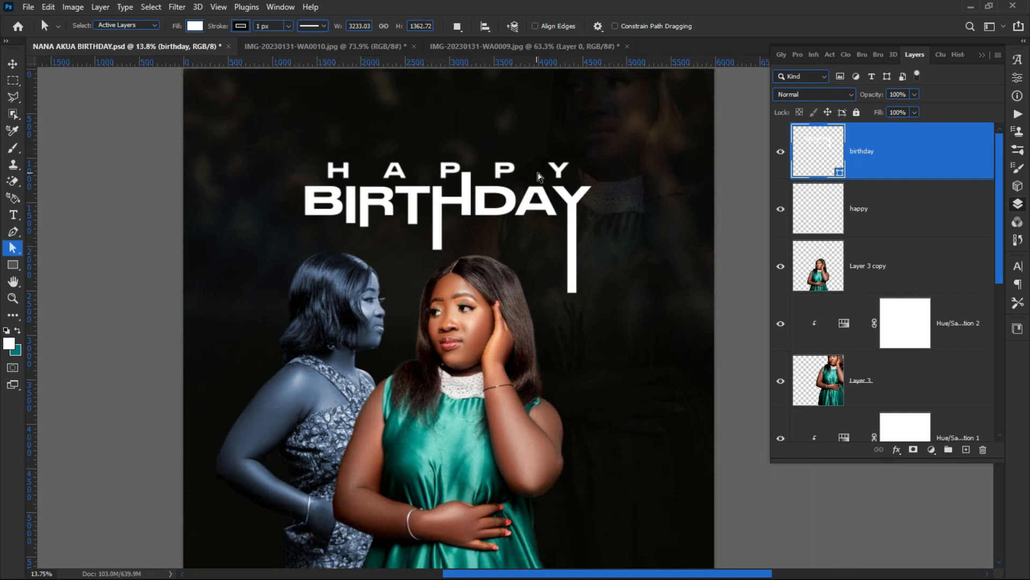
Step: Select the HAPPY text layer with the Move tool and enter Free Transform without changing it
left_click(13, 63)
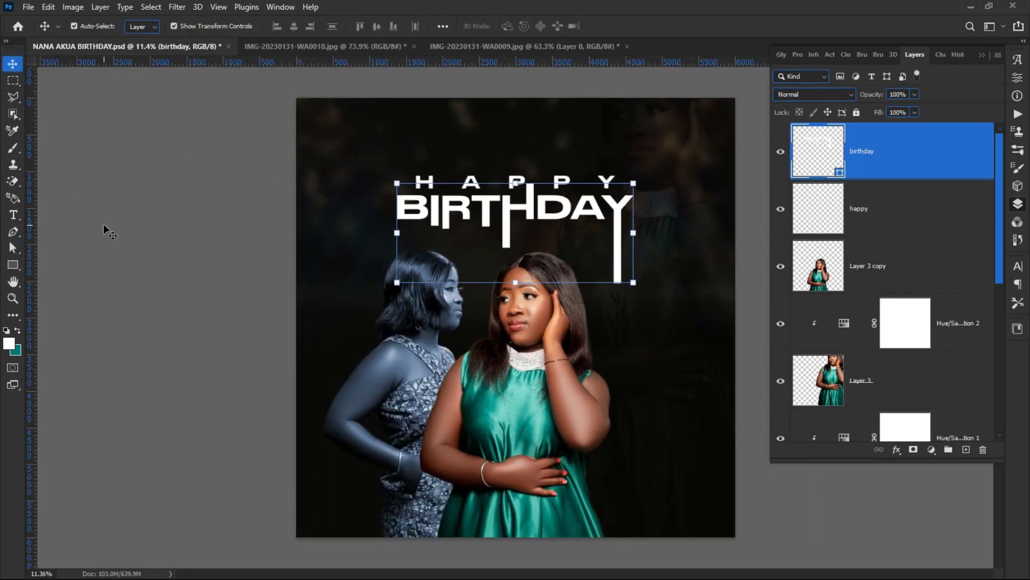
left_click(105, 225)
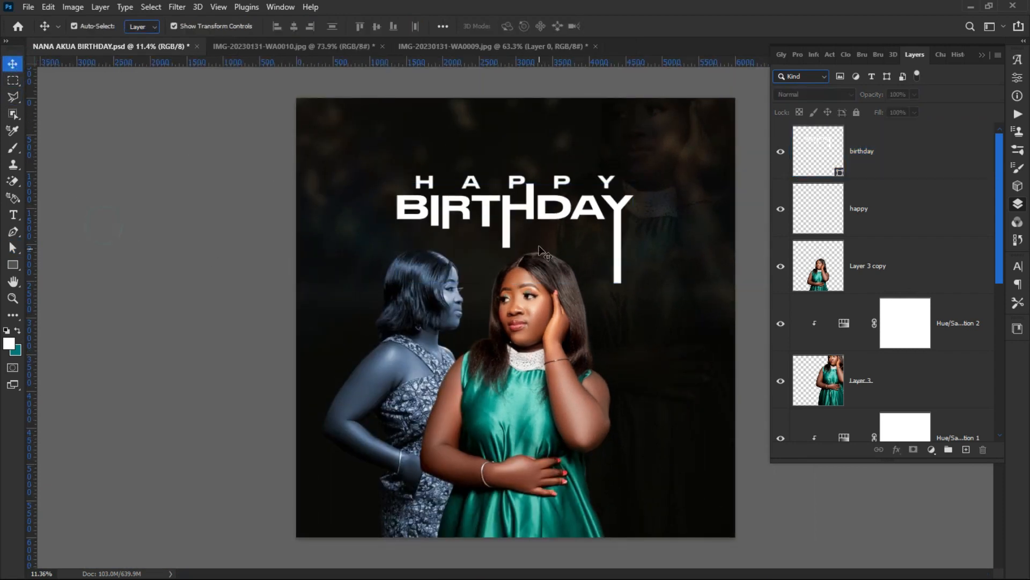
left_click(515, 186)
key("ctrl+t")
key("Return")
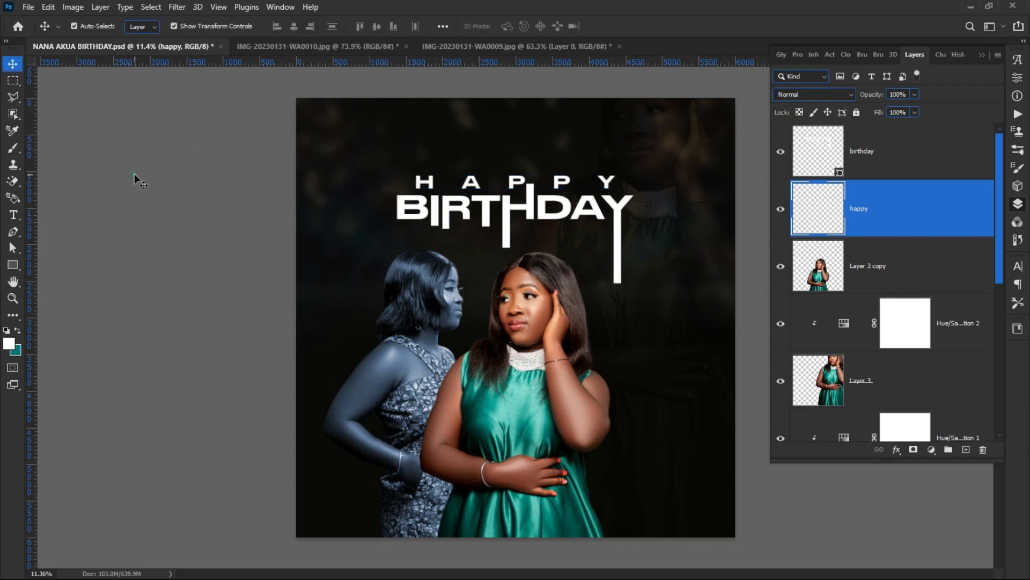
left_click(138, 177)
scroll(440, 346, "up", 1)
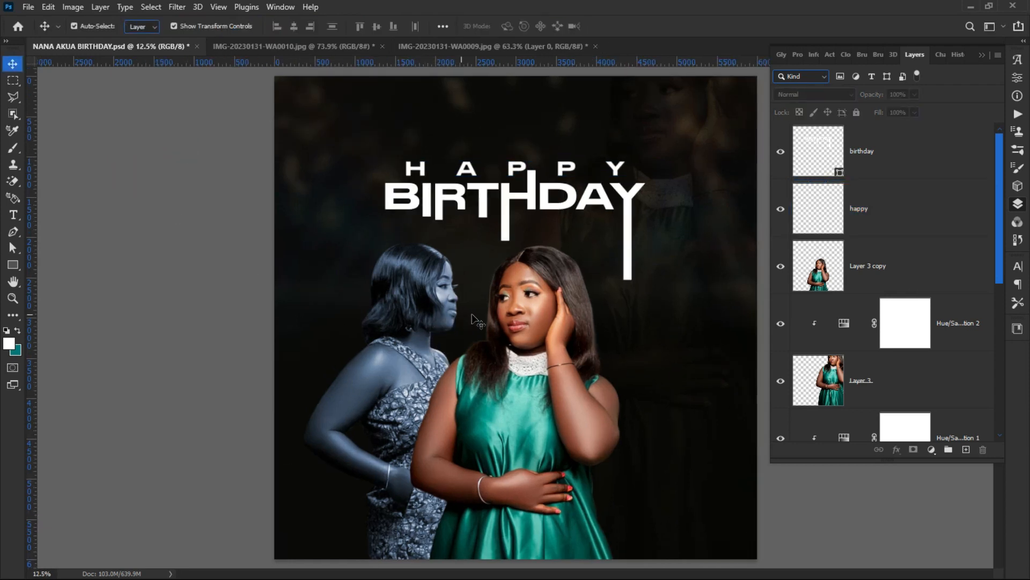
scroll(491, 328, "up", 1)
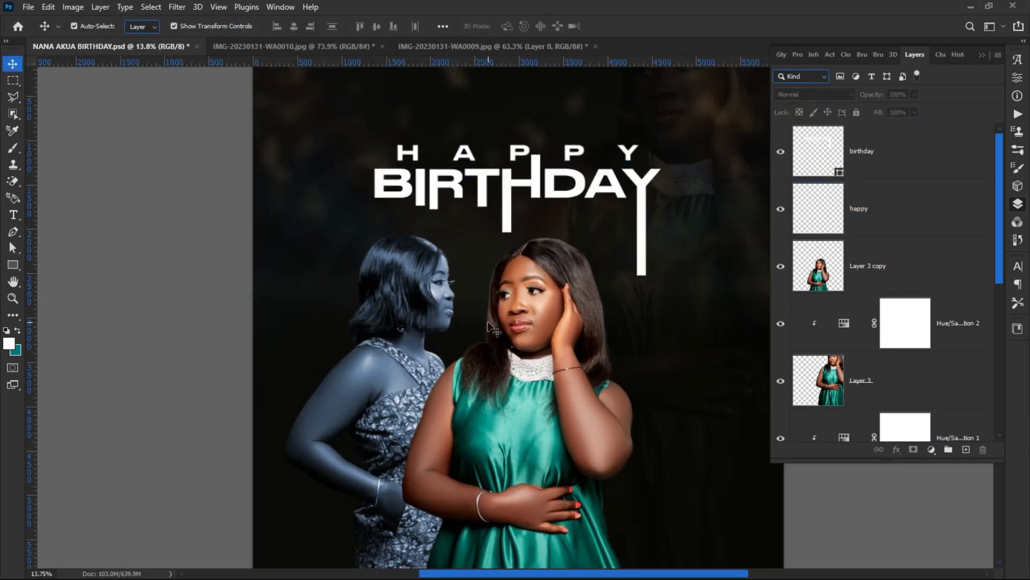
scroll(459, 346, "down", 2)
scroll(456, 349, "up", 1)
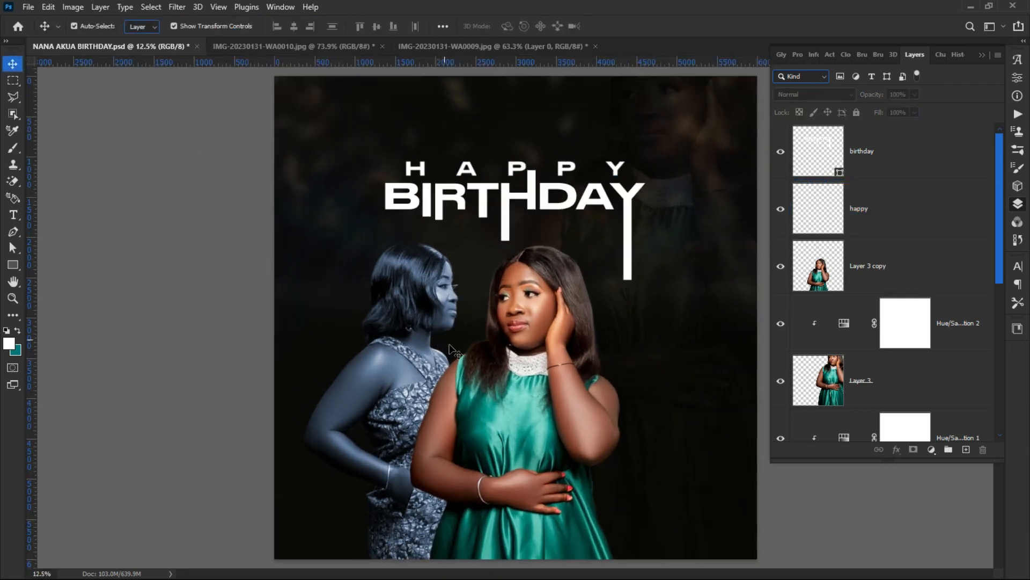
scroll(525, 365, "down", 1)
Step: Shift the green-dress woman down and left, and the blue-toned woman left
left_click(425, 364)
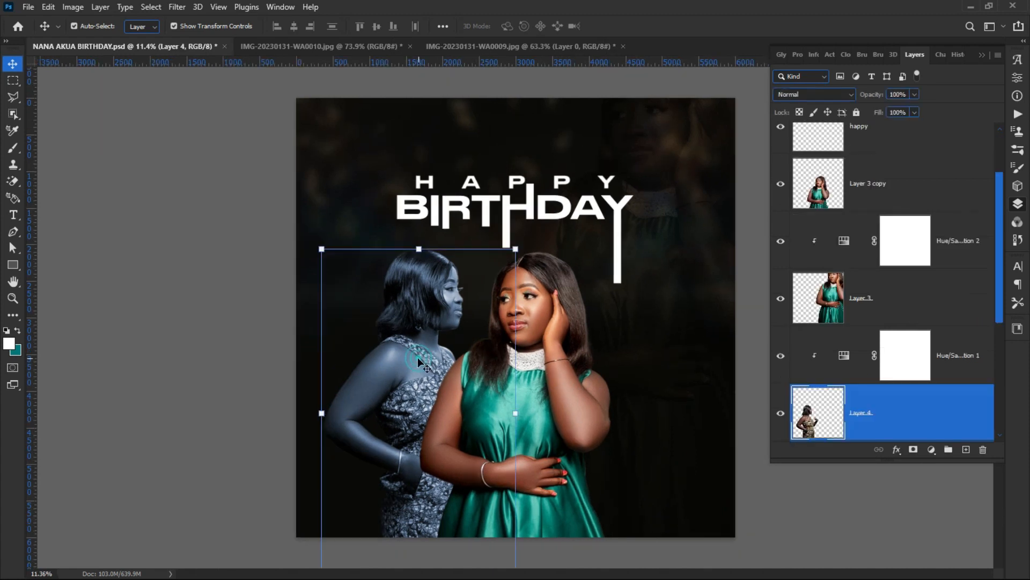
left_click(322, 412)
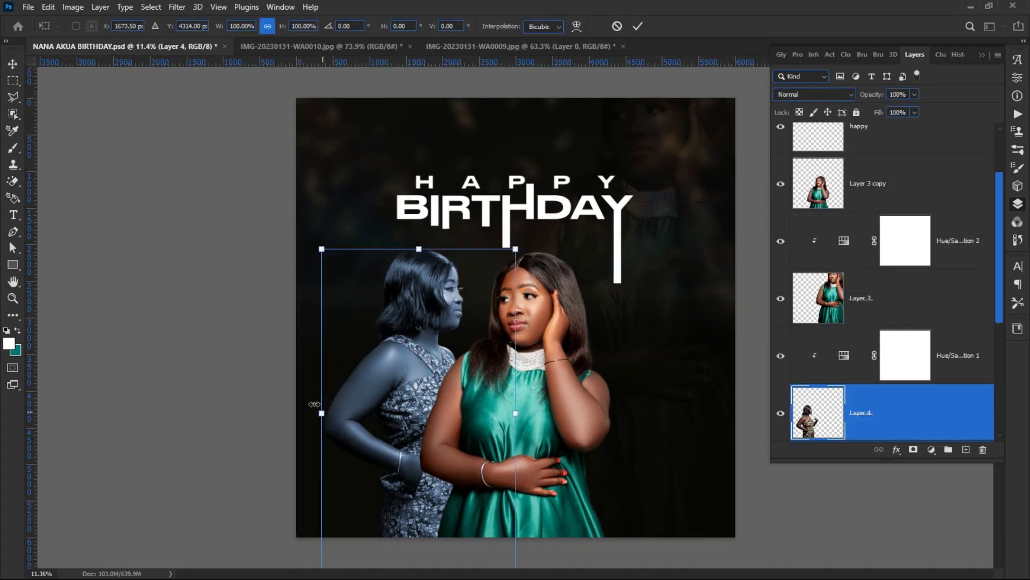
key("Escape")
left_click(85, 177)
left_click_drag(542, 376, 516, 419)
left_click_drag(416, 398, 396, 400)
Step: Lower the blue-toned woman's layer opacity to about 47%
left_click(209, 343)
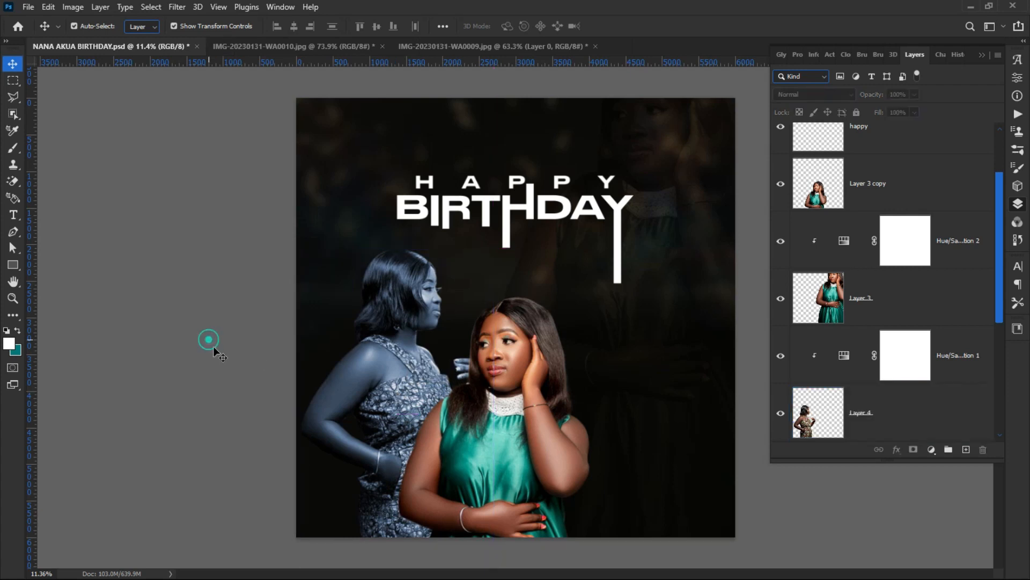
left_click(372, 390)
left_click_drag(877, 95, 843, 96)
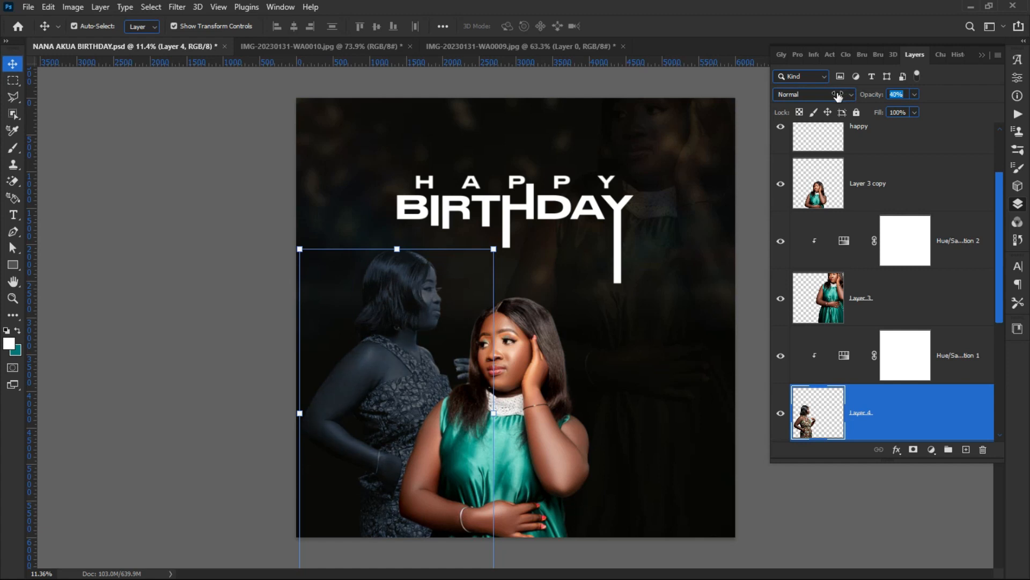
mouse_move(846, 98)
left_mouse_down()
mouse_move(860, 99)
mouse_move(850, 100)
left_mouse_up()
left_click(279, 264)
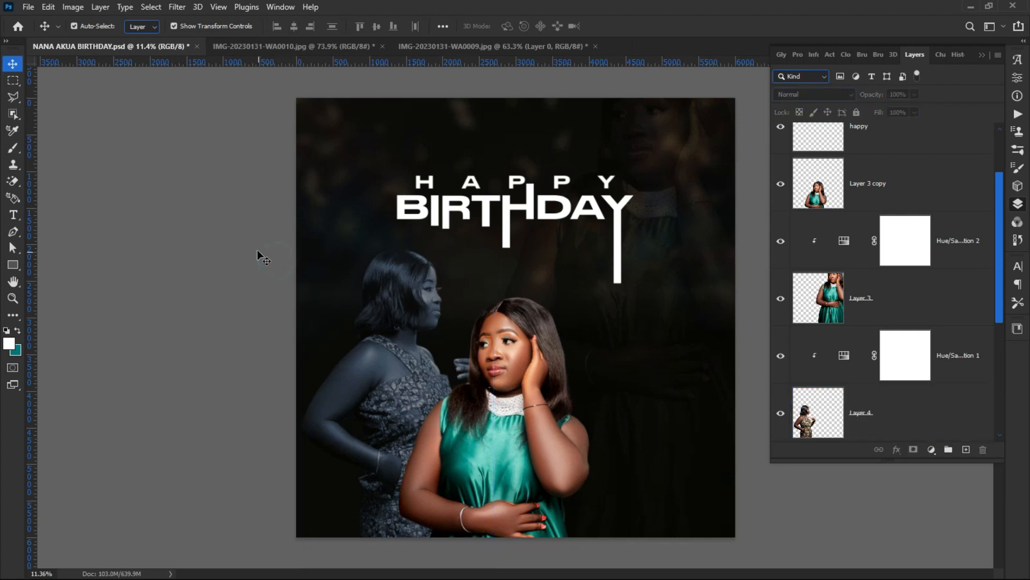
Step: Raise the green-dress woman slightly so she is centred under BIRTHDAY
left_click_drag(498, 423, 494, 369)
left_click(212, 343)
left_click(250, 302)
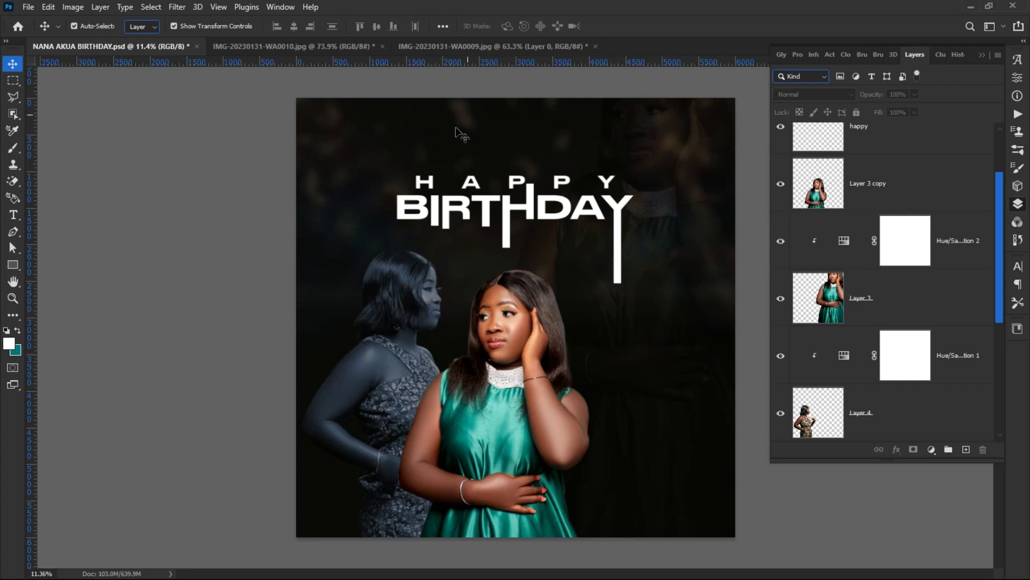
Step: Add a 24 pt text line near the top reading 'WISH LONG LIFE ANDPROSPERITY'
key("t")
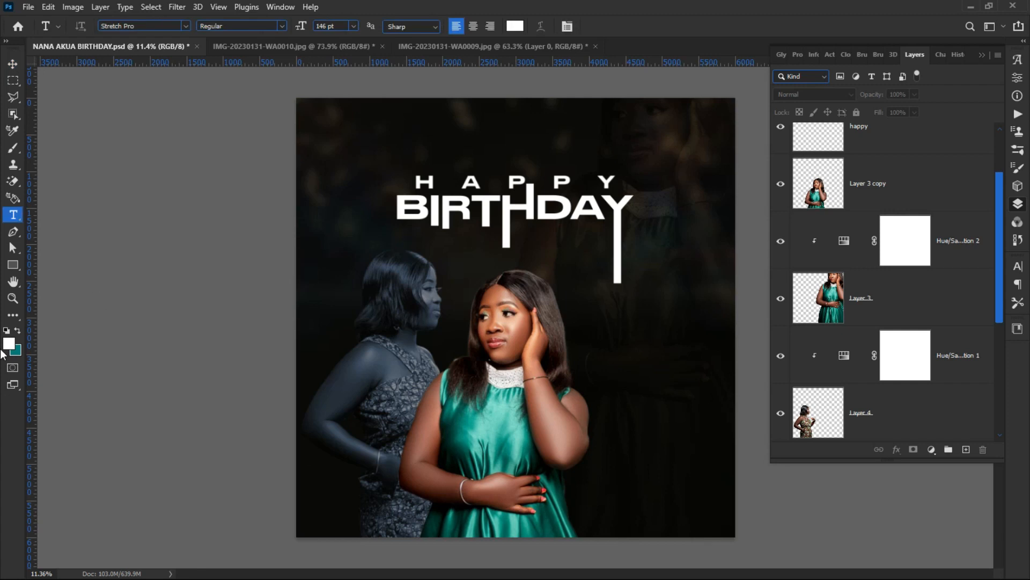
left_click(370, 129)
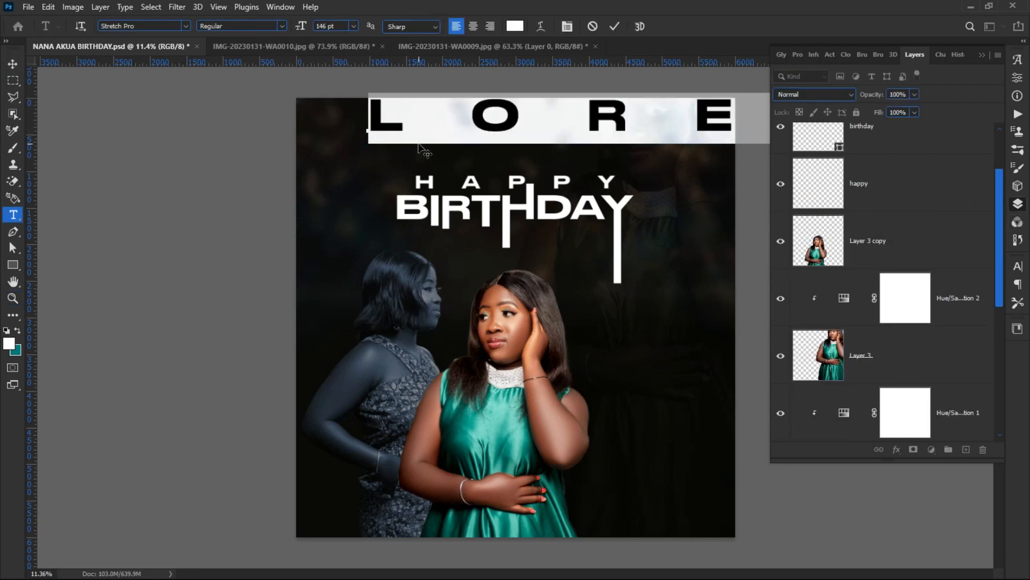
left_click_drag(301, 30, 220, 47)
scroll(454, 136, "up", 2)
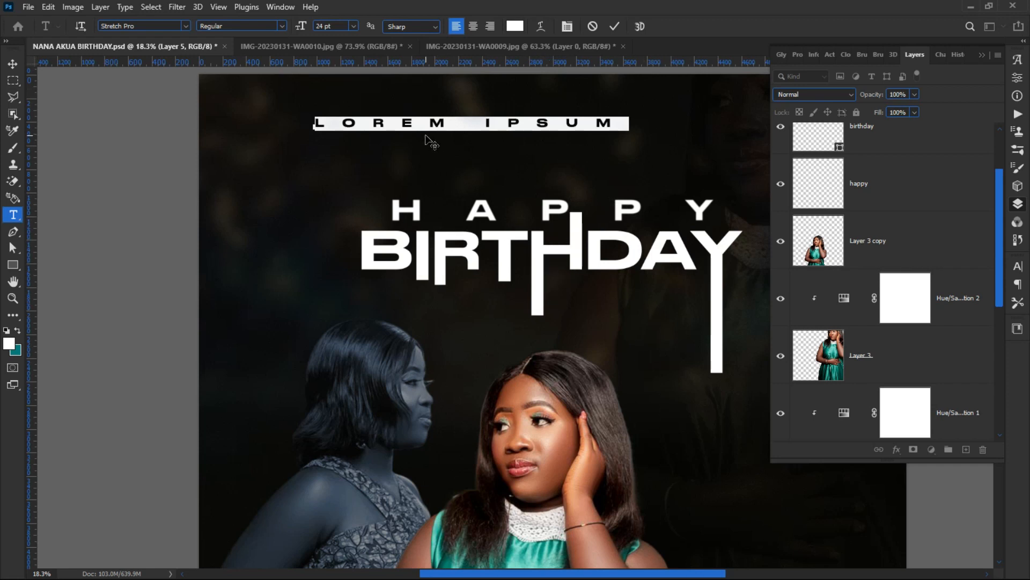
type("GOD")
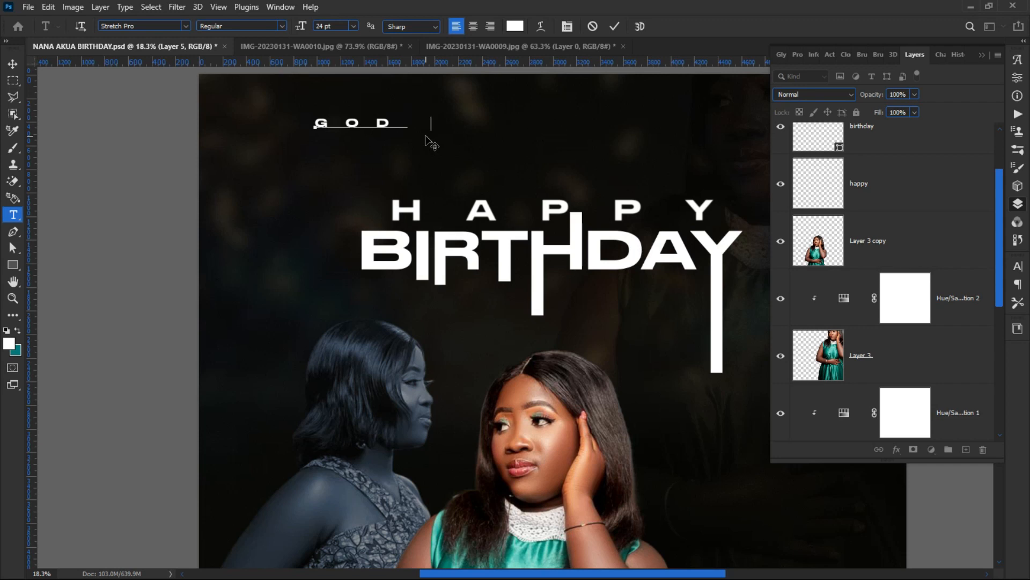
key("ctrl+a")
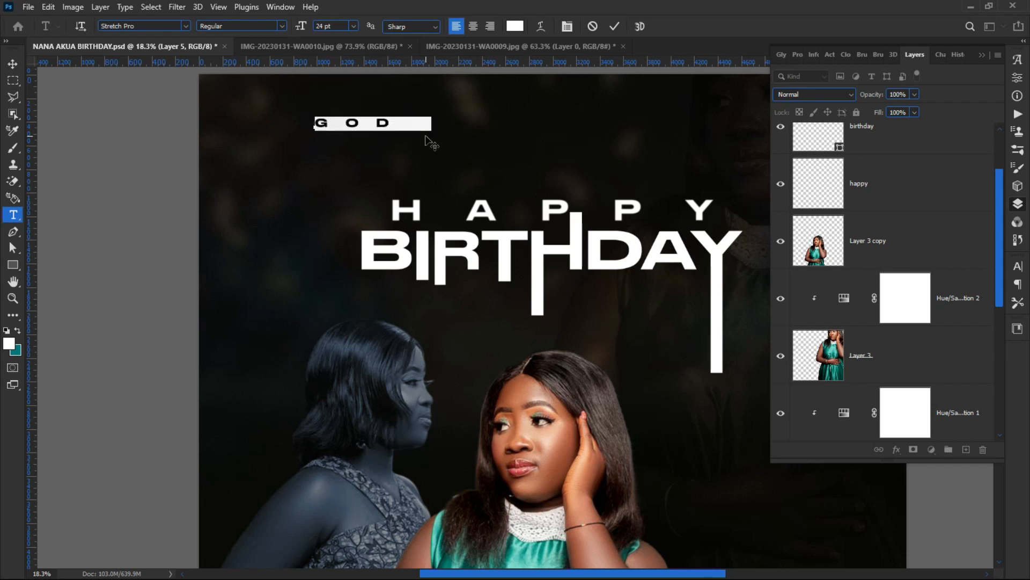
type("W I")
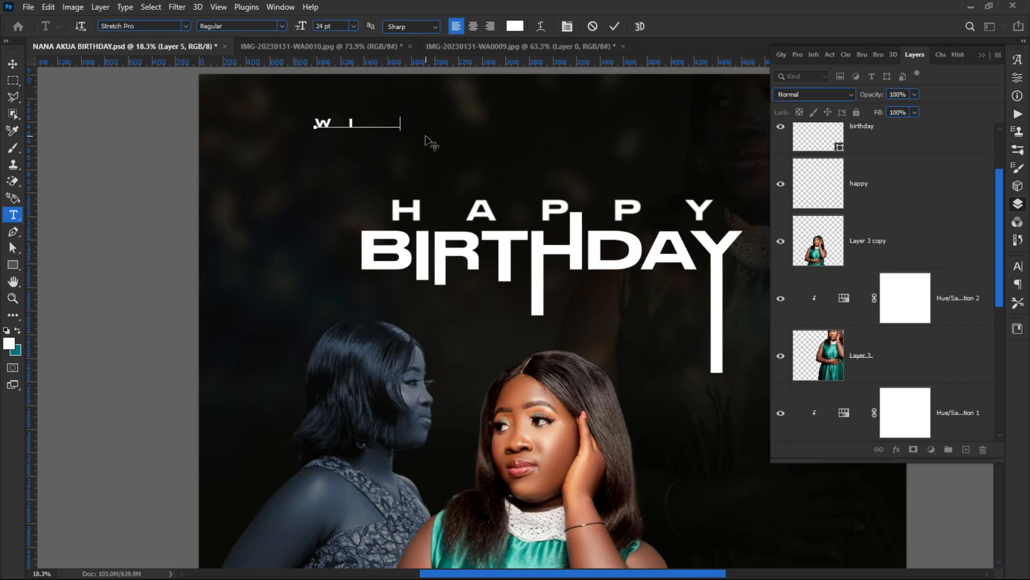
type(" S H  L O N G ")
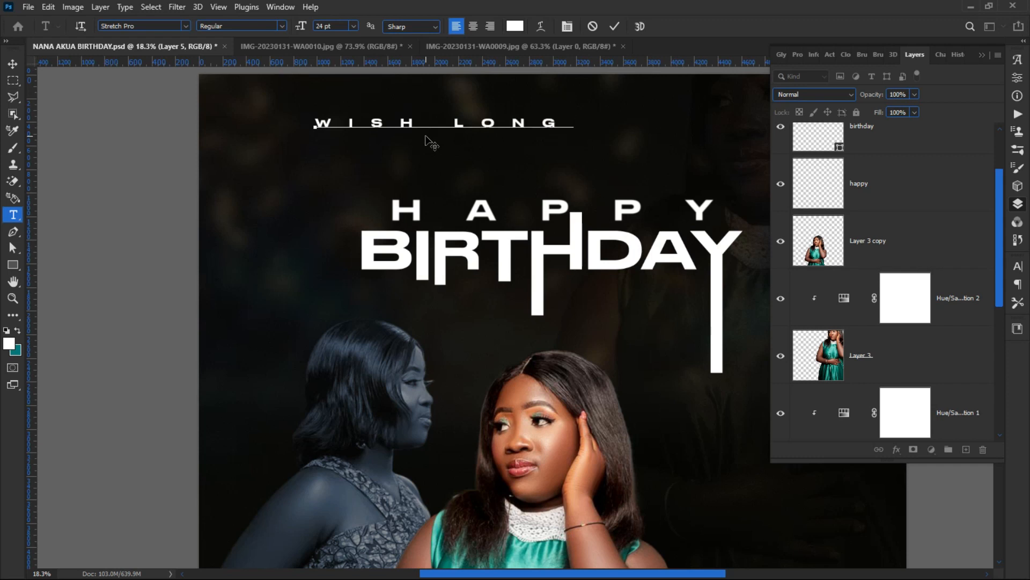
type(" L I F E  A N")
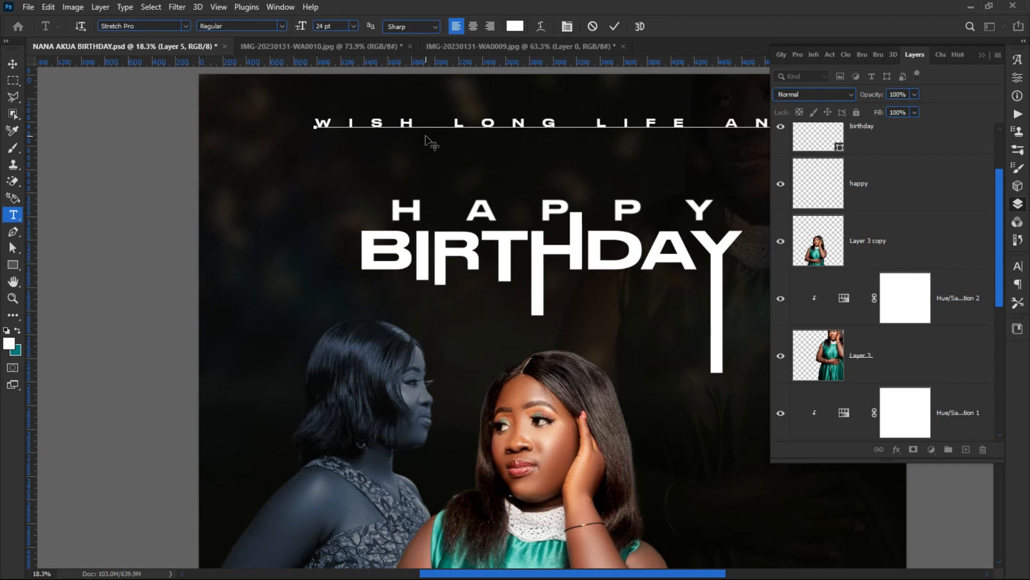
left_click_drag(456, 169, 269, 179)
type("DPRO")
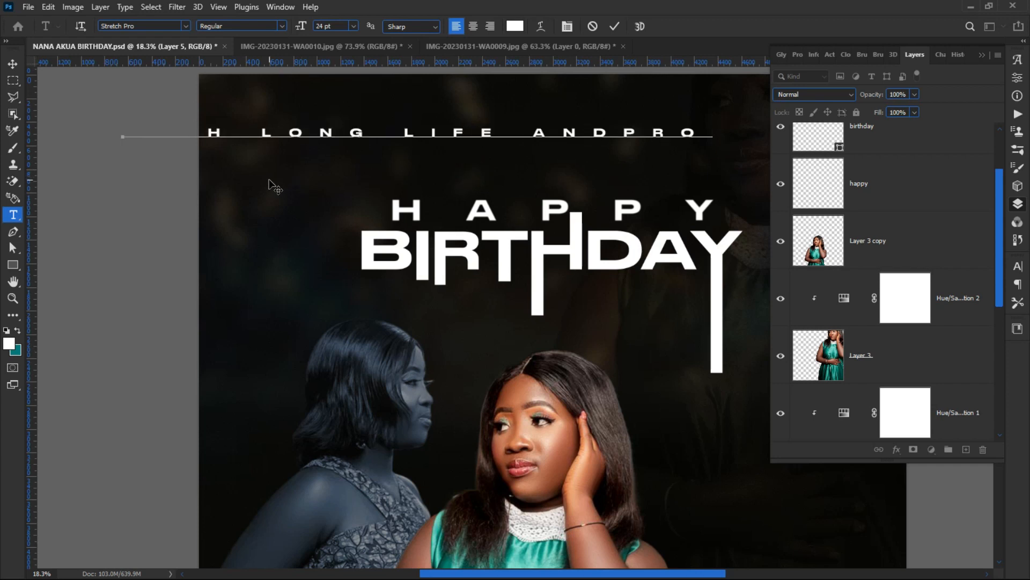
type("SP")
Step: Set the tagline's tracking to 560 and commit the text
key("ctrl+a")
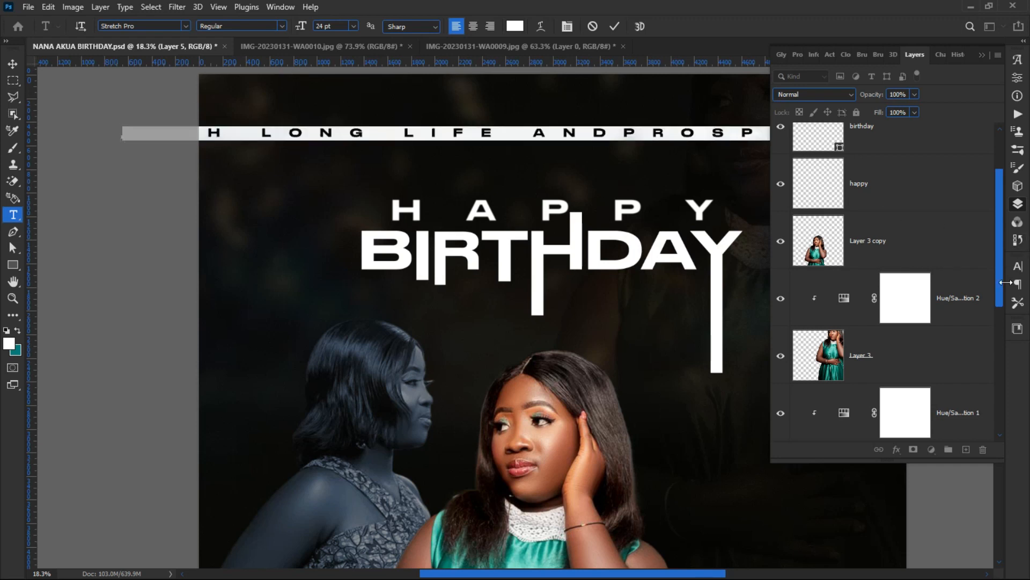
left_click(1017, 266)
left_click_drag(950, 314, 911, 324)
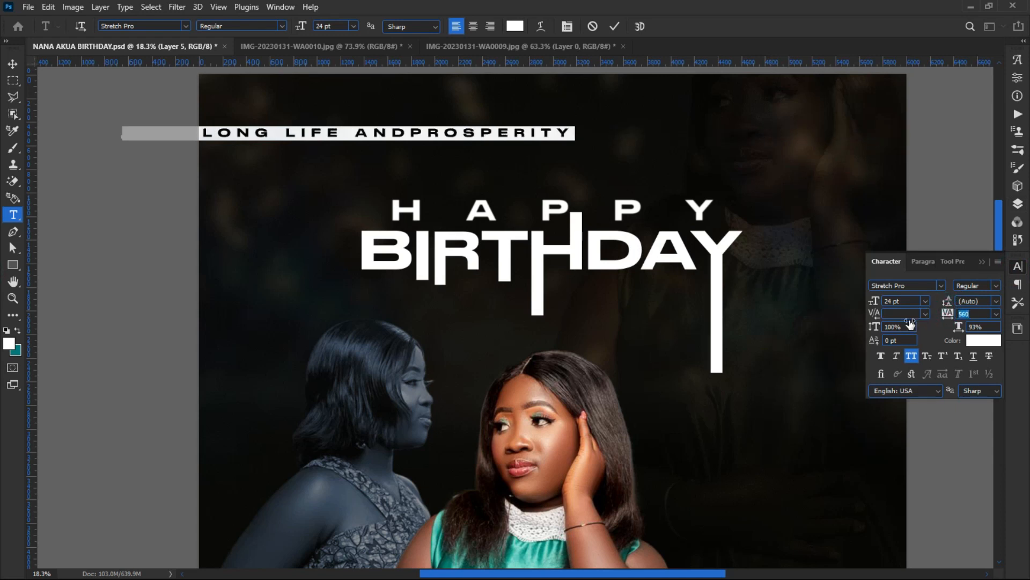
left_click_drag(368, 154, 543, 147)
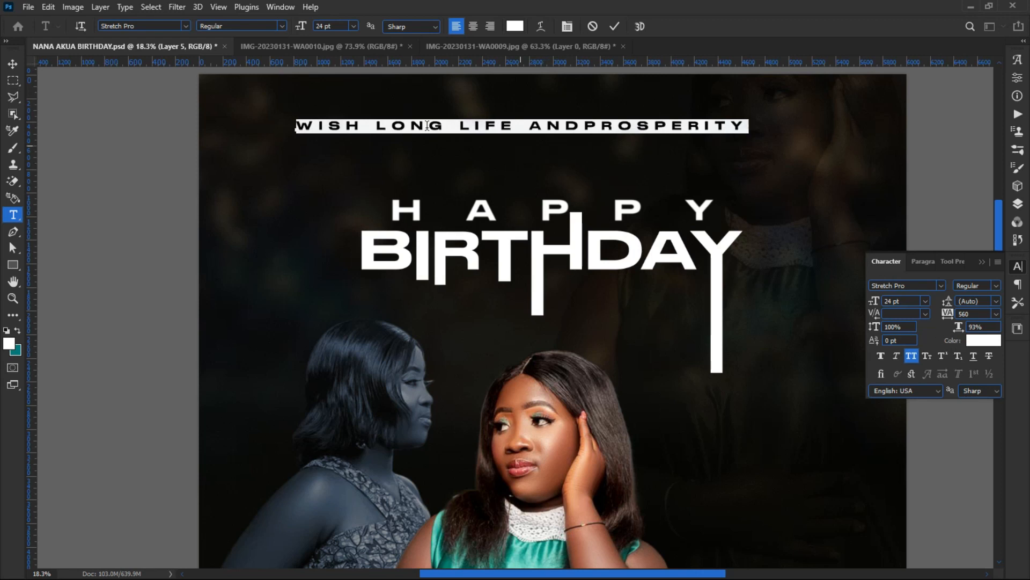
left_click(86, 97)
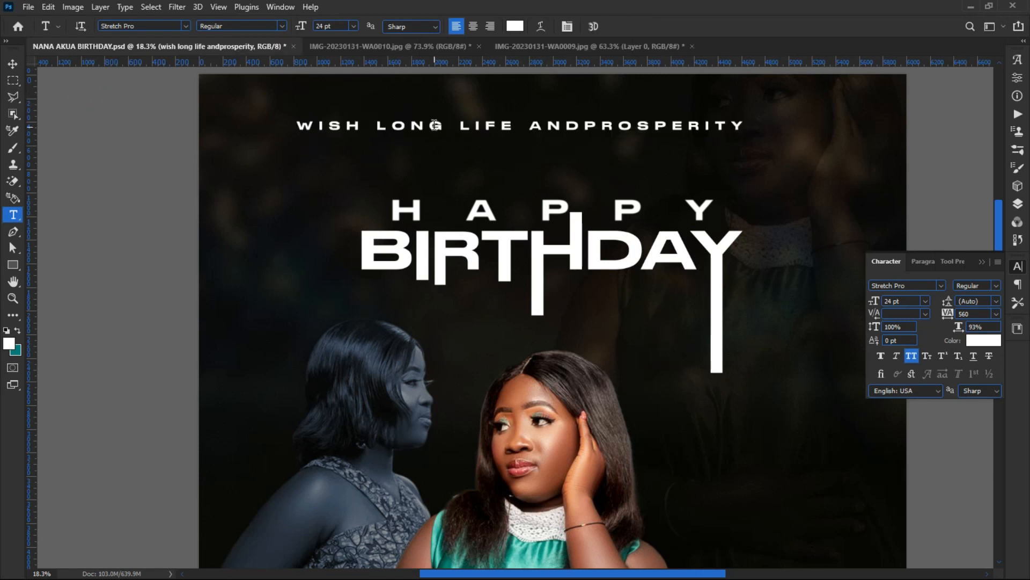
Step: Centre the tagline above HAPPY BIRTHDAY and select the woman-in-green layer
key("v")
left_click_drag(434, 131, 457, 144)
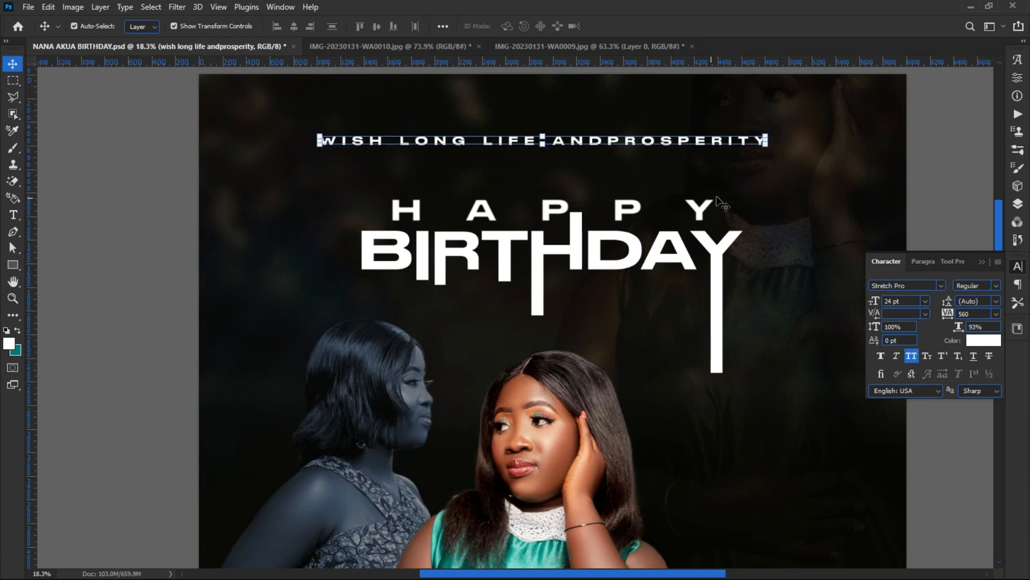
scroll(804, 163, "down", 5)
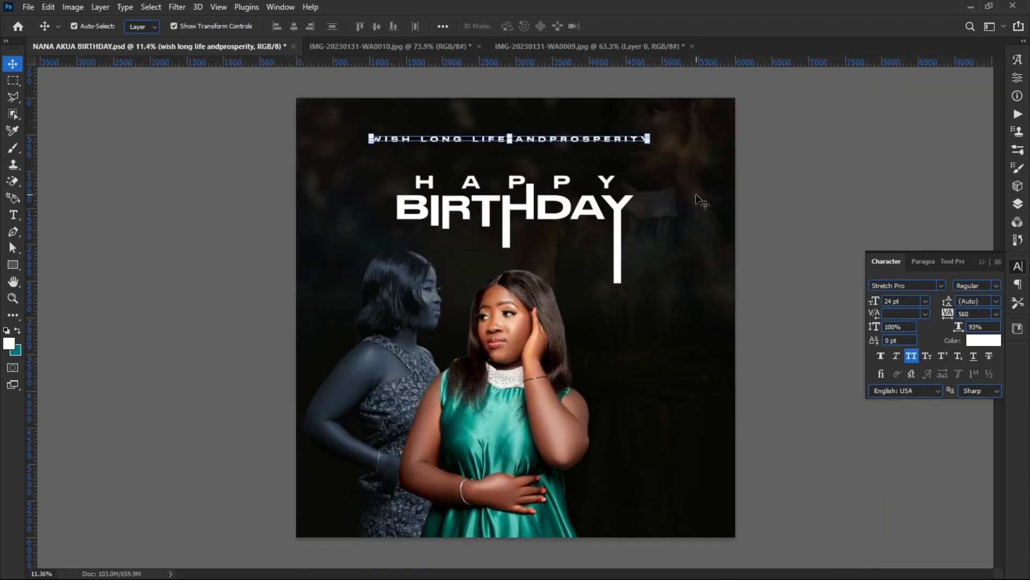
left_click(697, 197)
left_click(1018, 204)
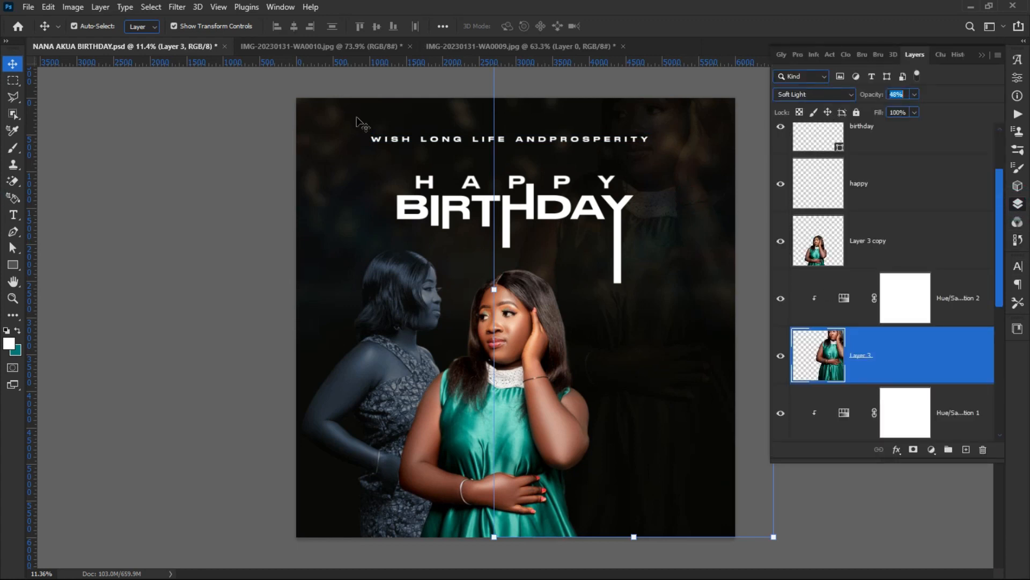
Step: Apply Add Noise to the woman-in-green Layer 3 at 17.27%, Uniform and Monochromatic
left_click(177, 7)
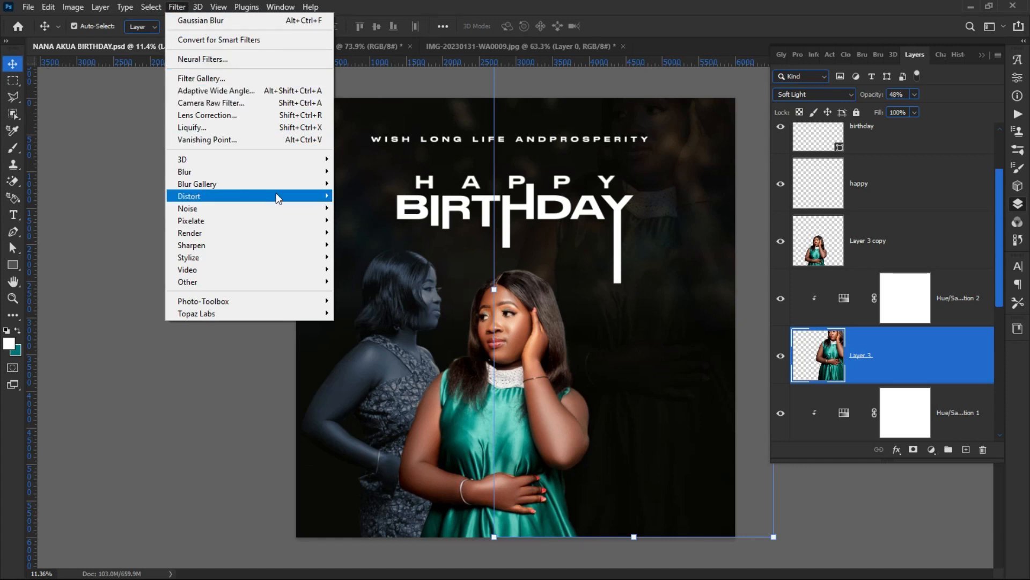
mouse_move(288, 210)
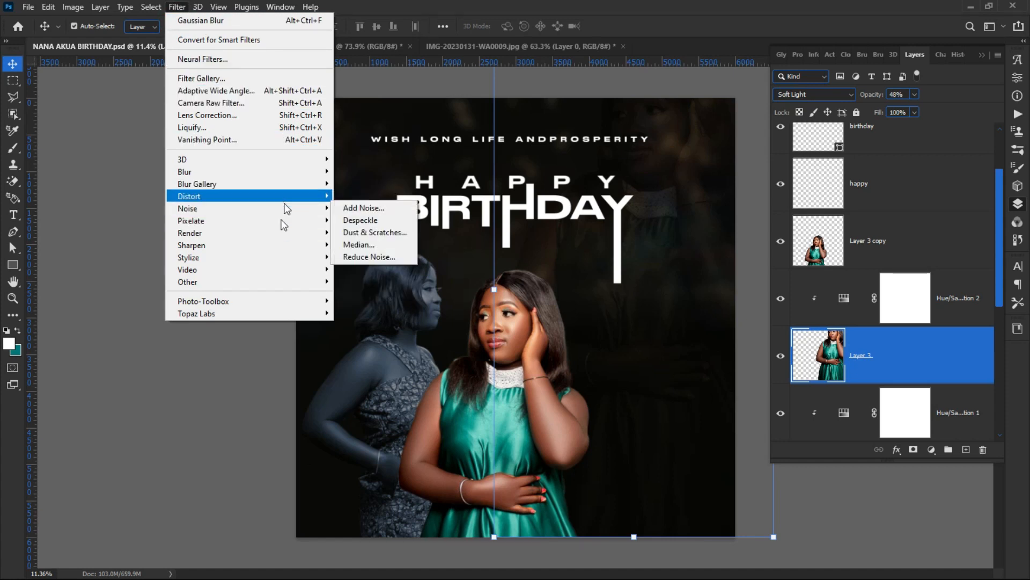
left_click(283, 210)
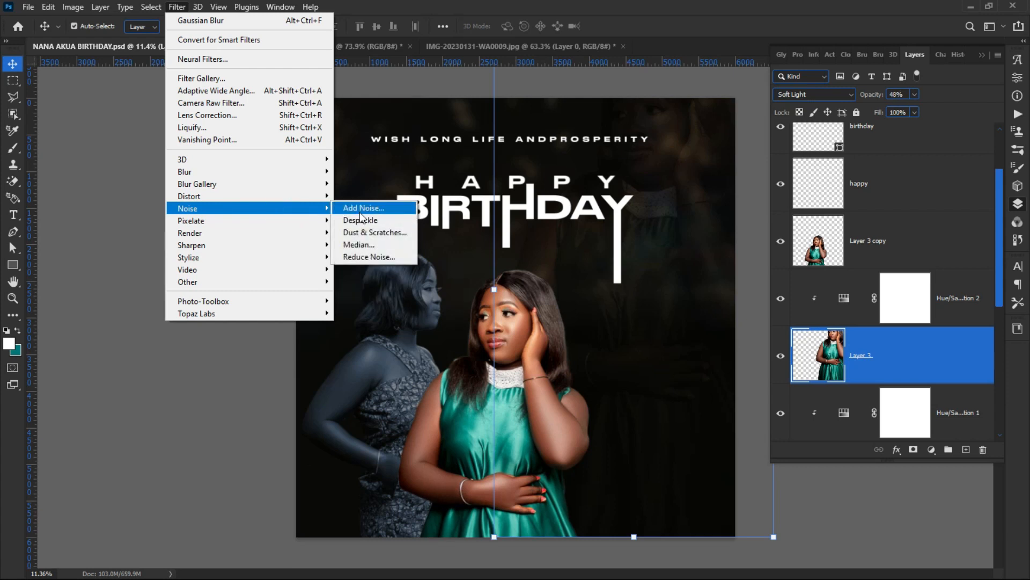
left_click(363, 208)
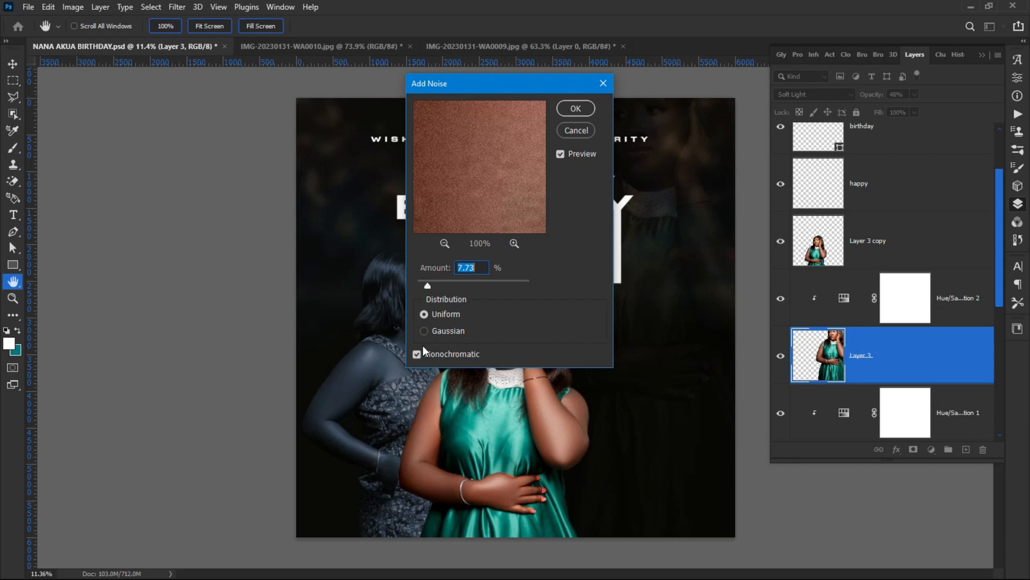
left_click(442, 285)
left_click(458, 285)
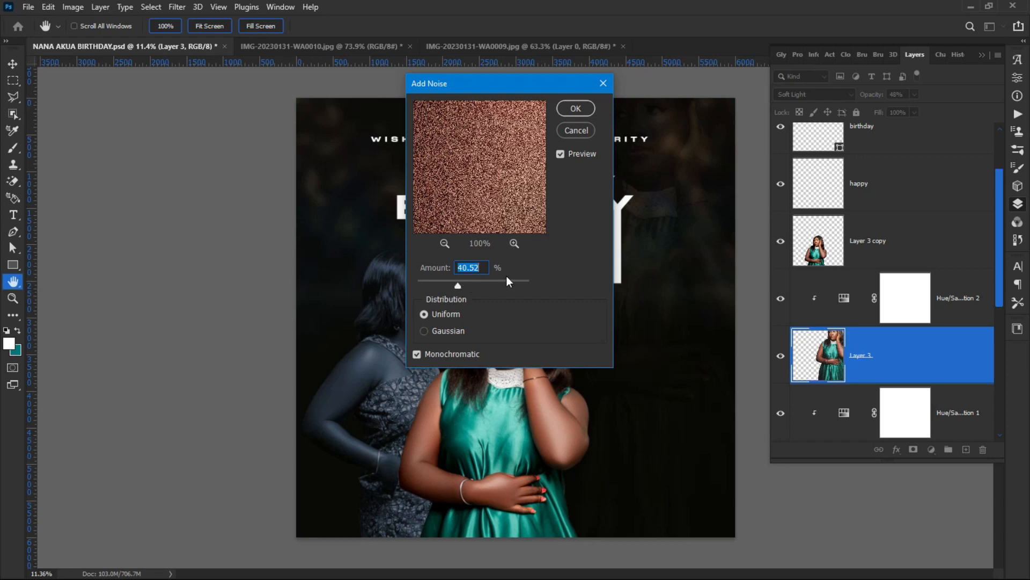
left_click(488, 285)
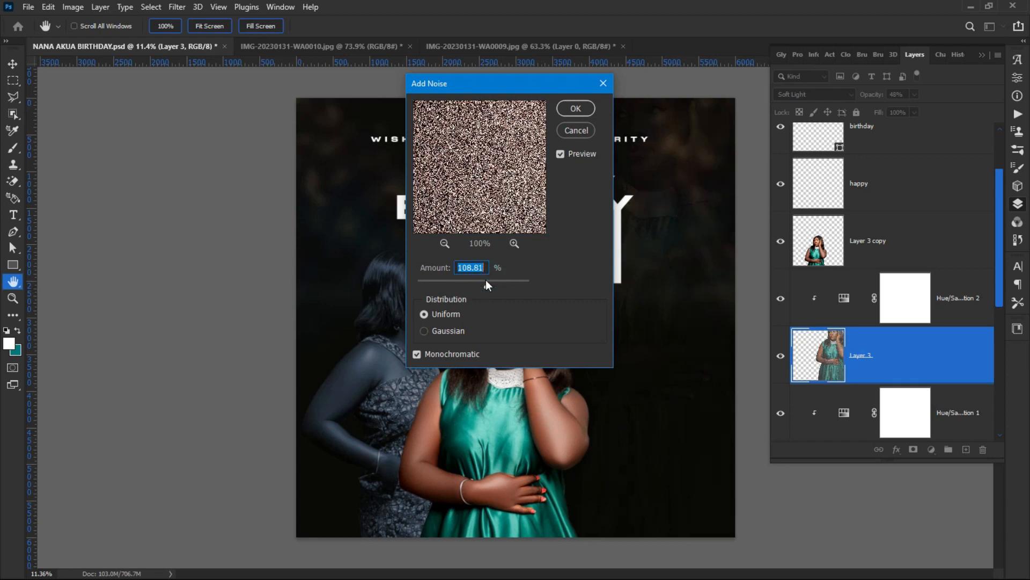
left_click(465, 283)
left_click(440, 284)
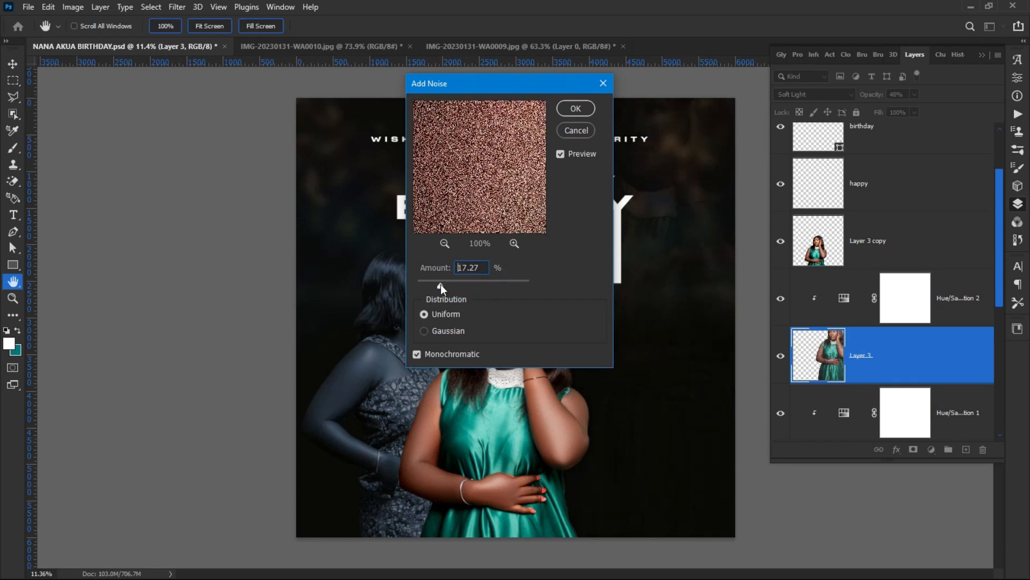
left_click(574, 108)
left_click(154, 319)
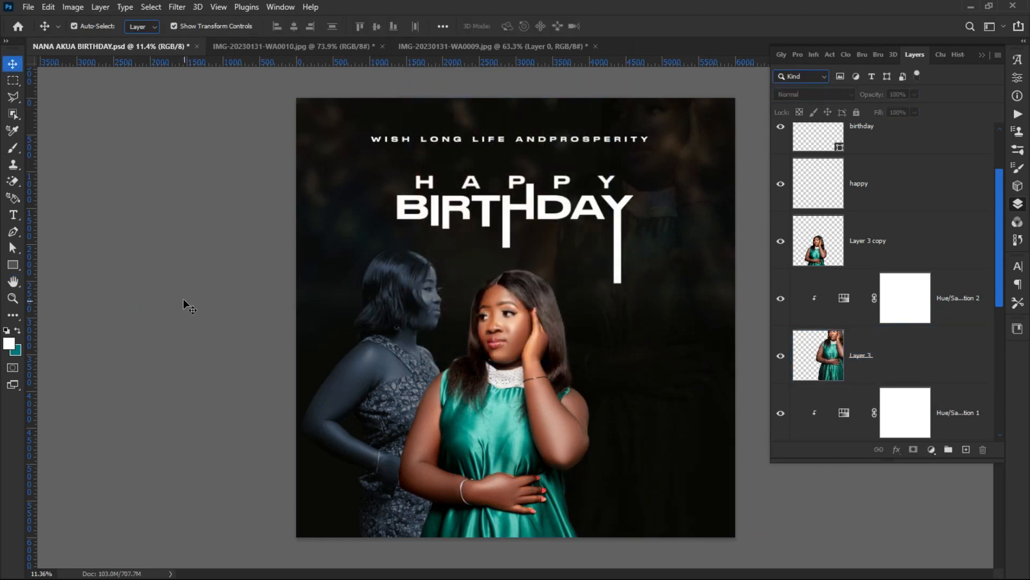
Step: Add a Gradient Overlay effect to the BIRTHDAY text layer
scroll(497, 177, "up", 2)
left_click(506, 116)
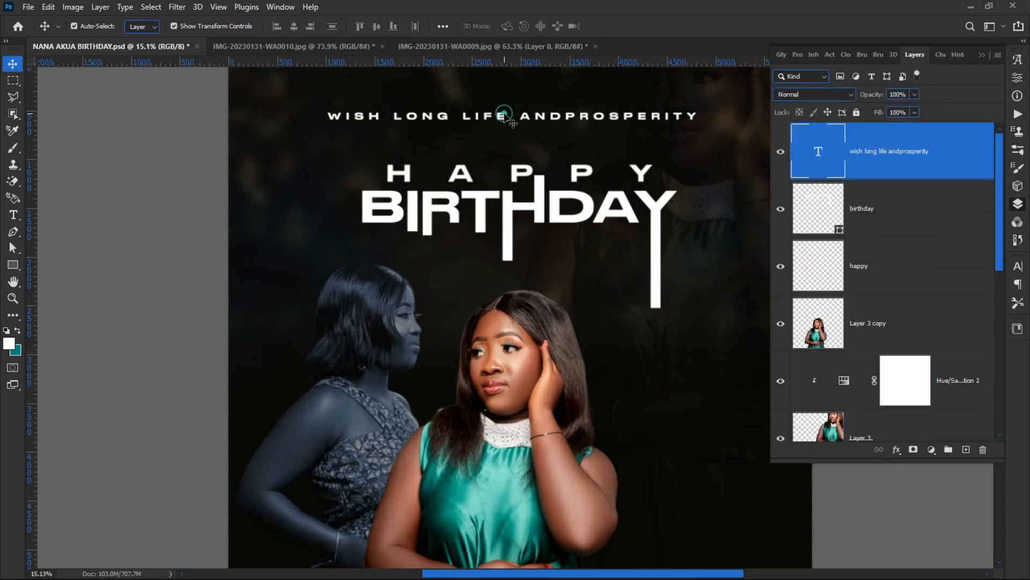
left_click(886, 229)
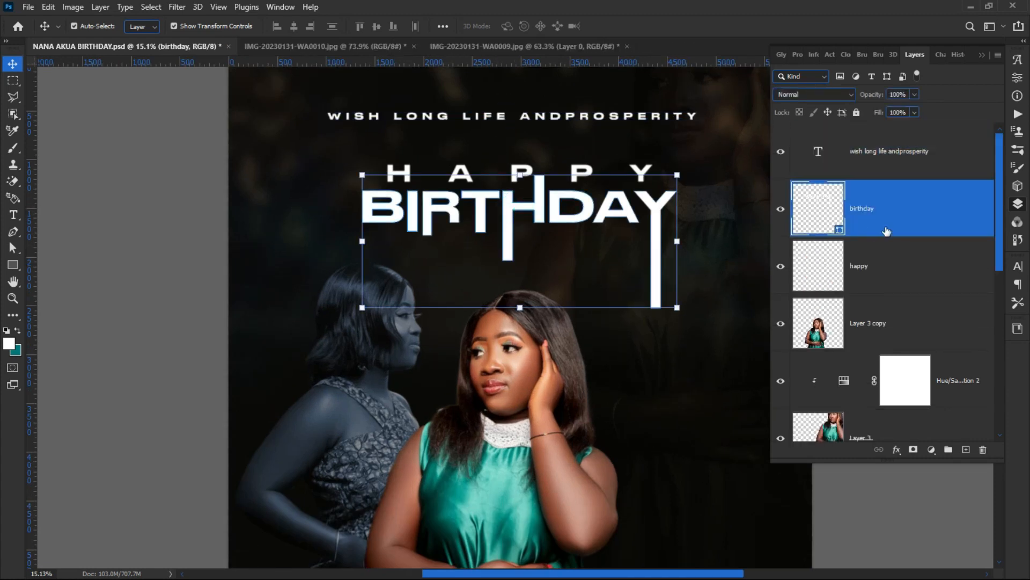
left_click(896, 450)
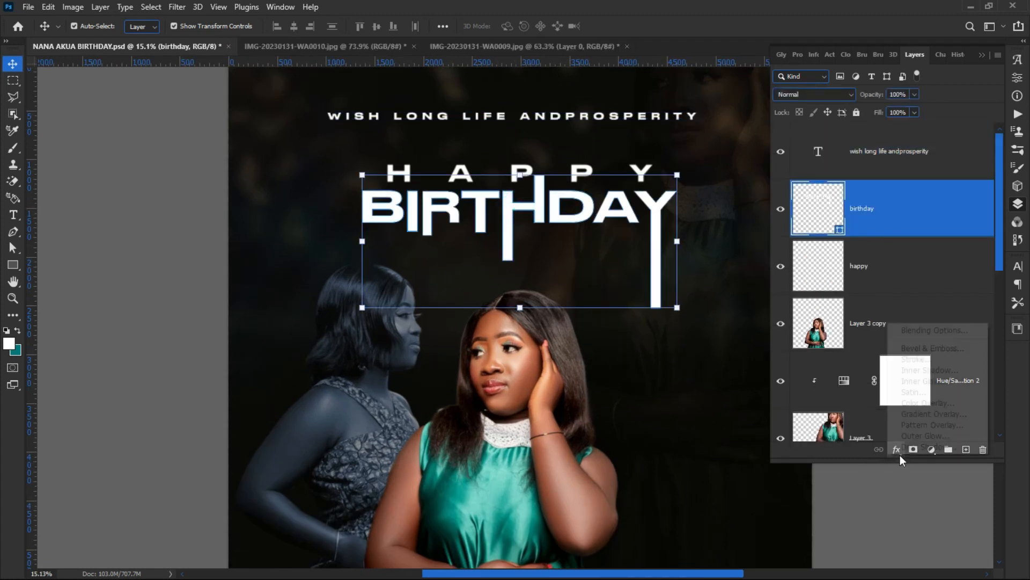
left_click(933, 415)
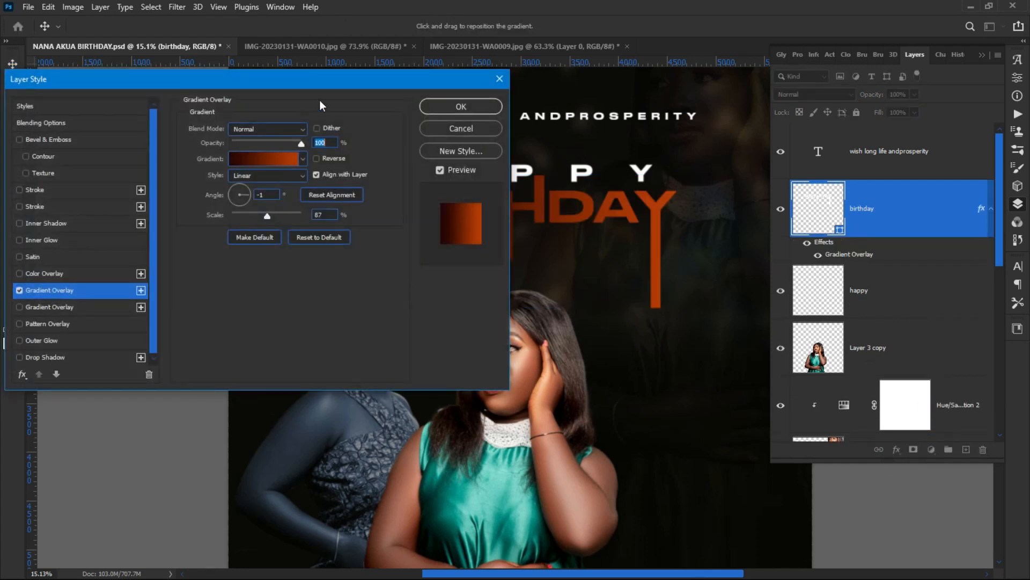
left_click_drag(317, 88, 216, 267)
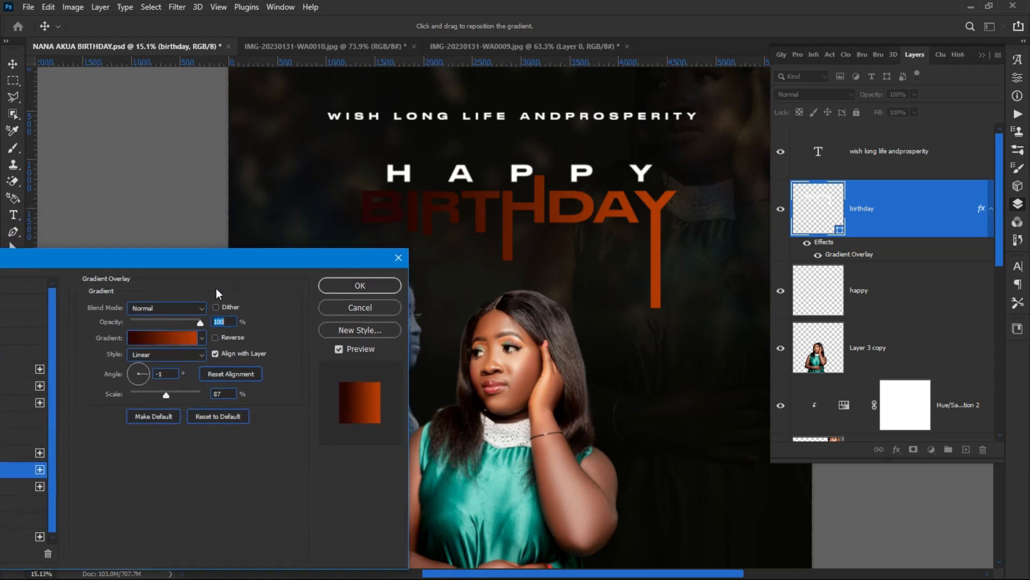
Step: Set the gradient's left colour stop to bright orange #ff9415
left_click(156, 338)
left_click(155, 296)
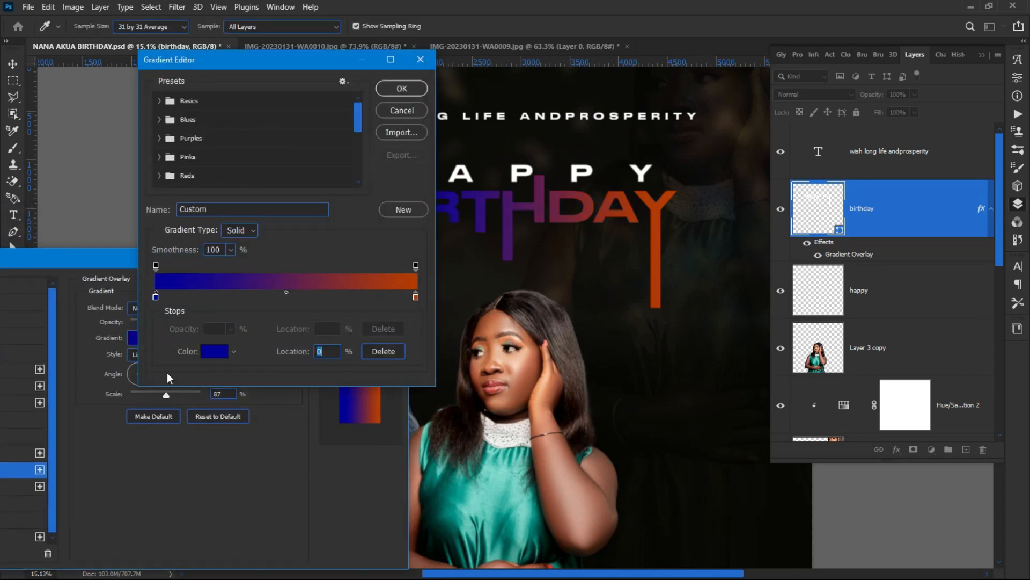
left_click(215, 351)
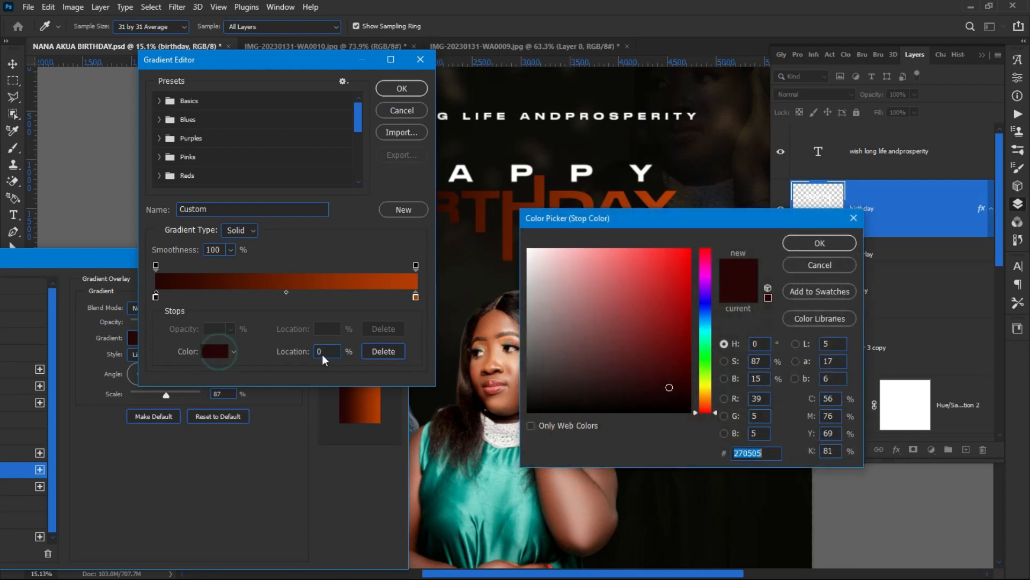
left_click_drag(601, 218, 150, 218)
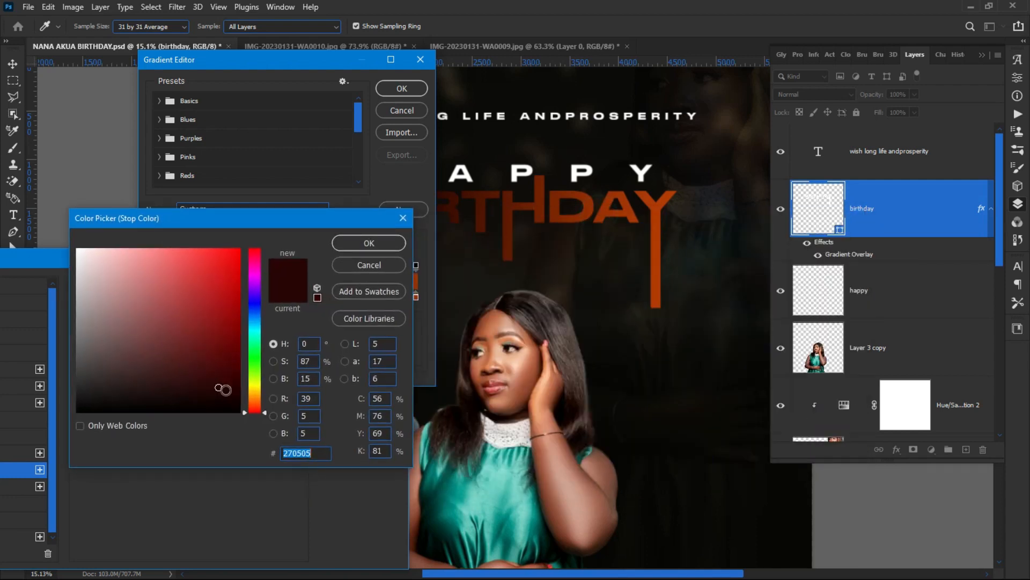
left_click_drag(257, 404, 257, 398)
left_click_drag(218, 260, 240, 262)
left_click(348, 248)
Step: Set the right colour stop to pale cream #ffeca8 and confirm both style dialogs
left_click(415, 296)
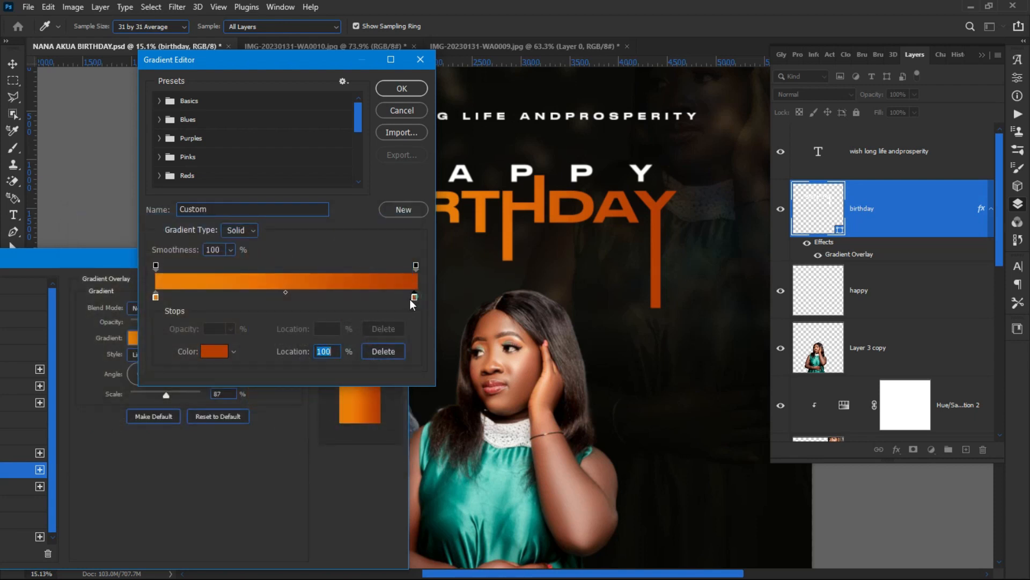
left_click(215, 350)
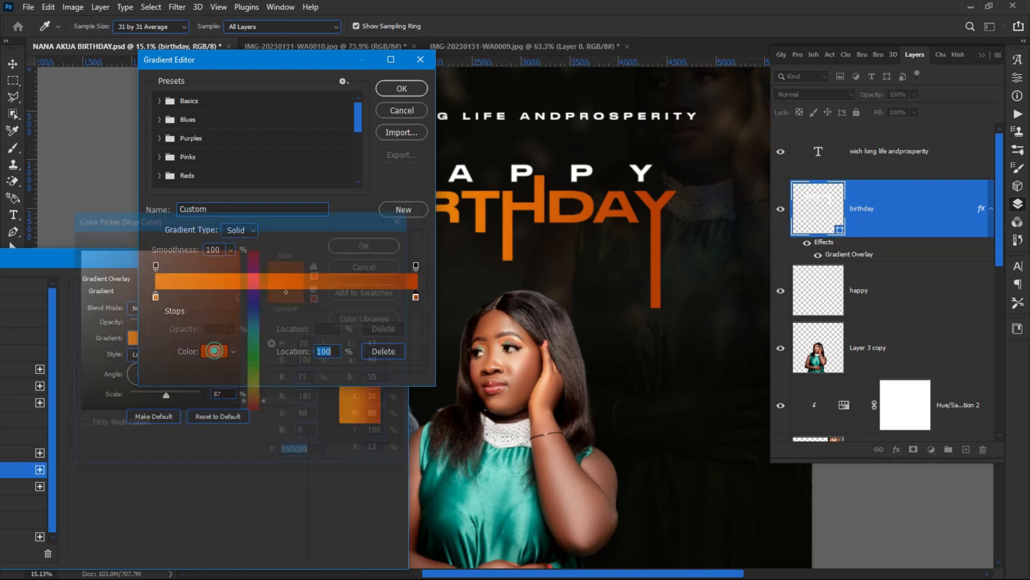
left_click_drag(256, 397, 256, 391)
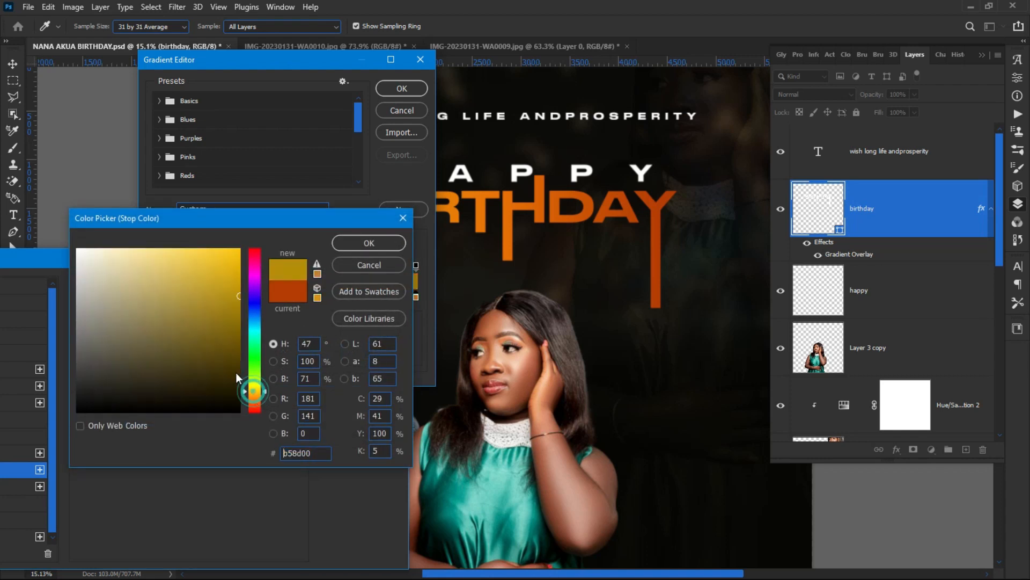
left_click(145, 253)
mouse_move(145, 253)
left_mouse_down()
mouse_move(123, 253)
mouse_move(132, 248)
left_mouse_up()
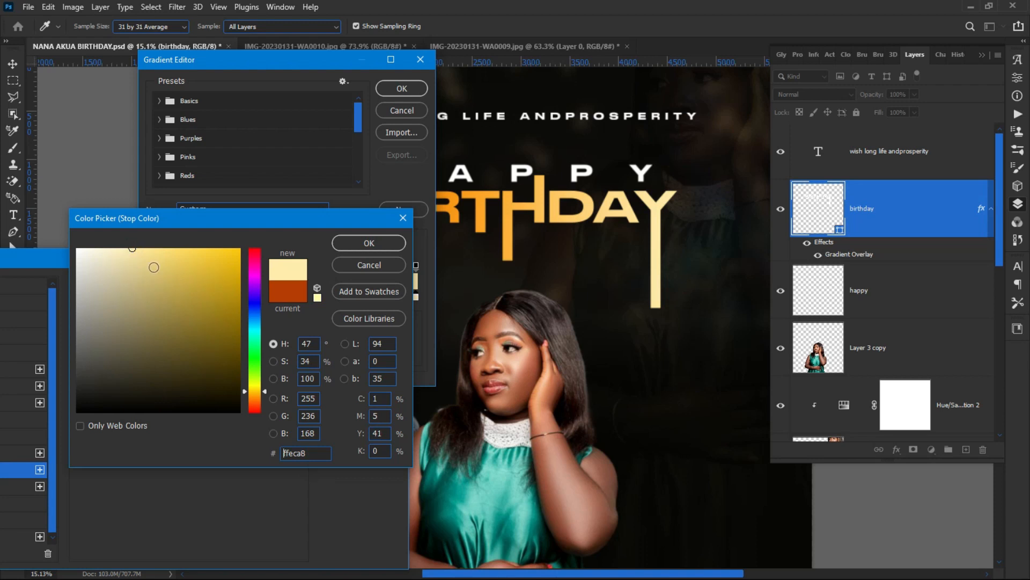
left_click(365, 248)
left_click(402, 89)
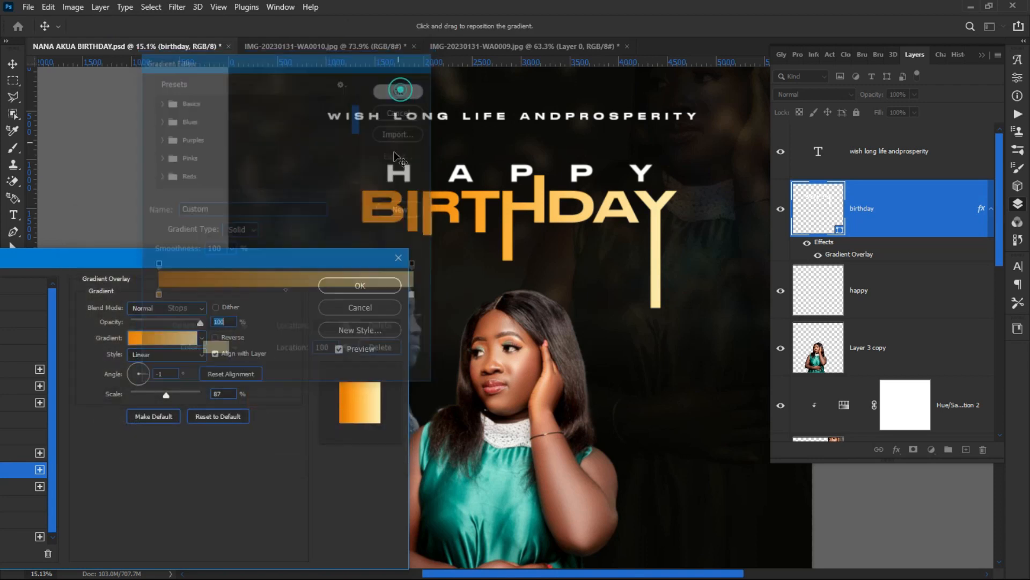
left_click(360, 286)
Step: Confirm the BIRTHDAY gradient overlay and nudge the tagline slightly upward
left_click(132, 200)
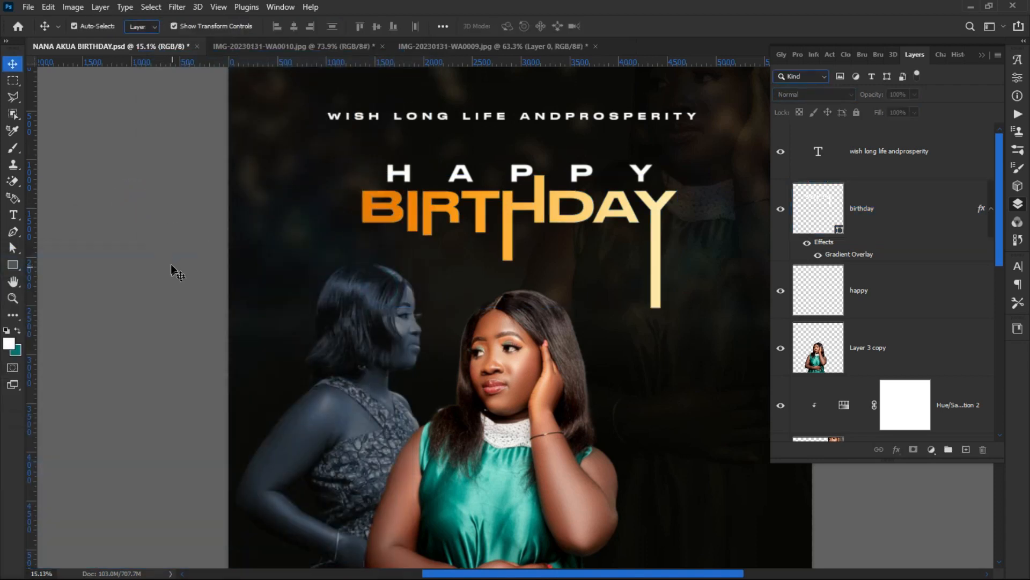
scroll(438, 244, "down", 4)
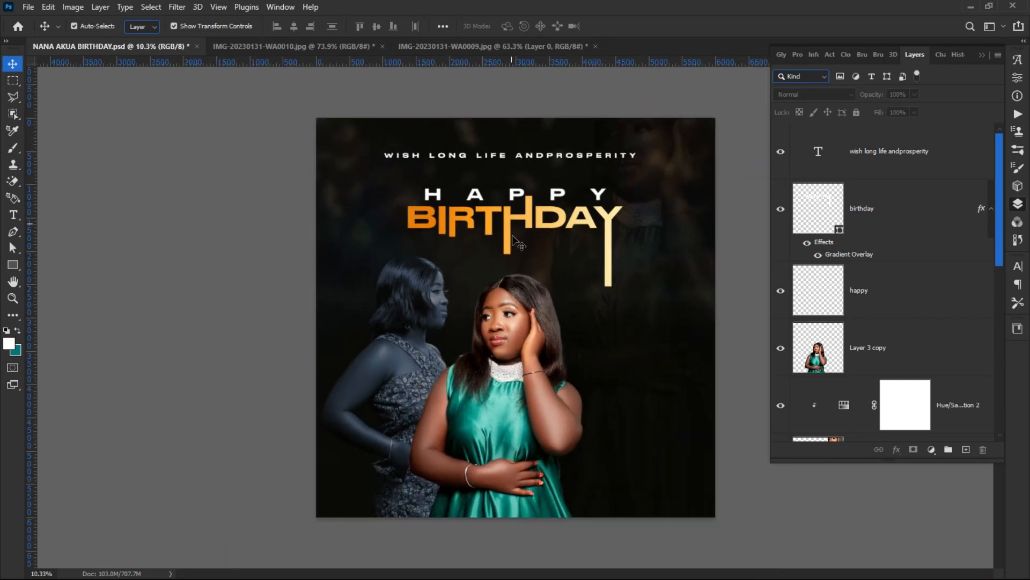
scroll(512, 236, "up", 2)
left_click_drag(492, 128, 486, 105)
left_click(236, 154)
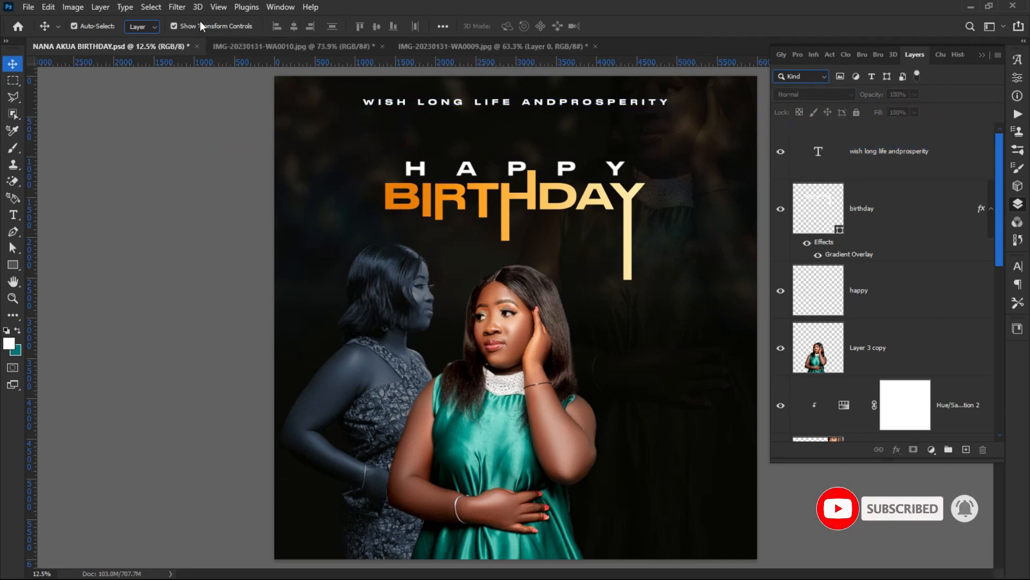
Step: Add a vertical guide at 50% down the centre of the flyer
left_click(219, 7)
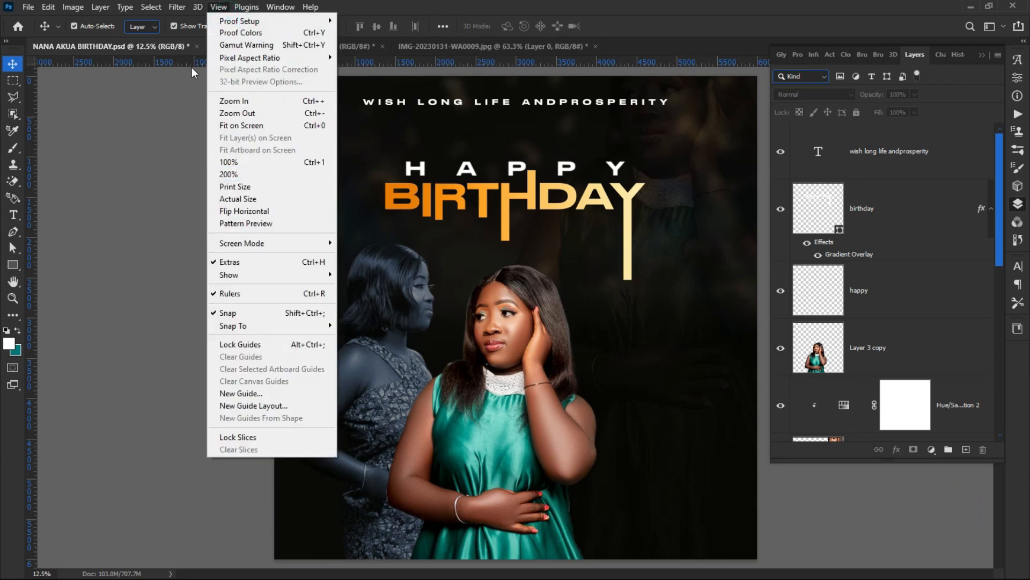
left_click(191, 77)
left_click(218, 7)
left_click(169, 78)
left_click(219, 7)
left_click(261, 393)
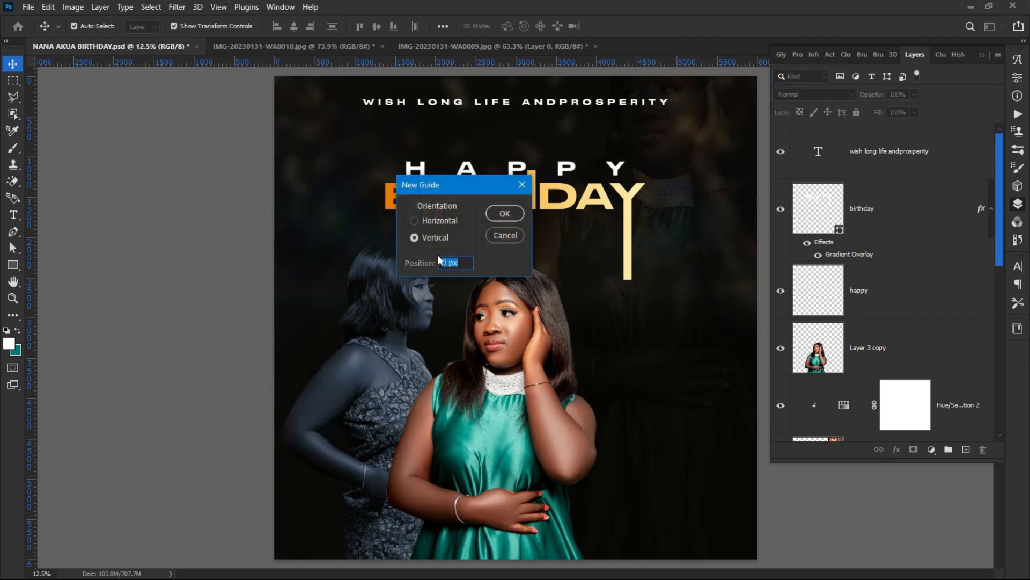
type("5")
key("Return")
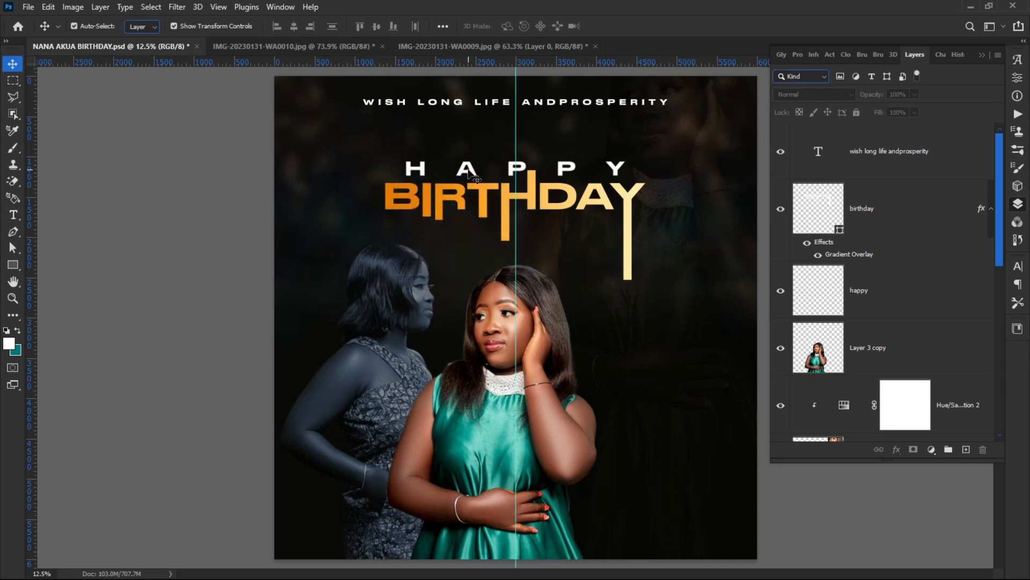
left_click(471, 170)
Step: Move the grey-dress woman to the right side and the green-dress woman left
left_click(485, 211)
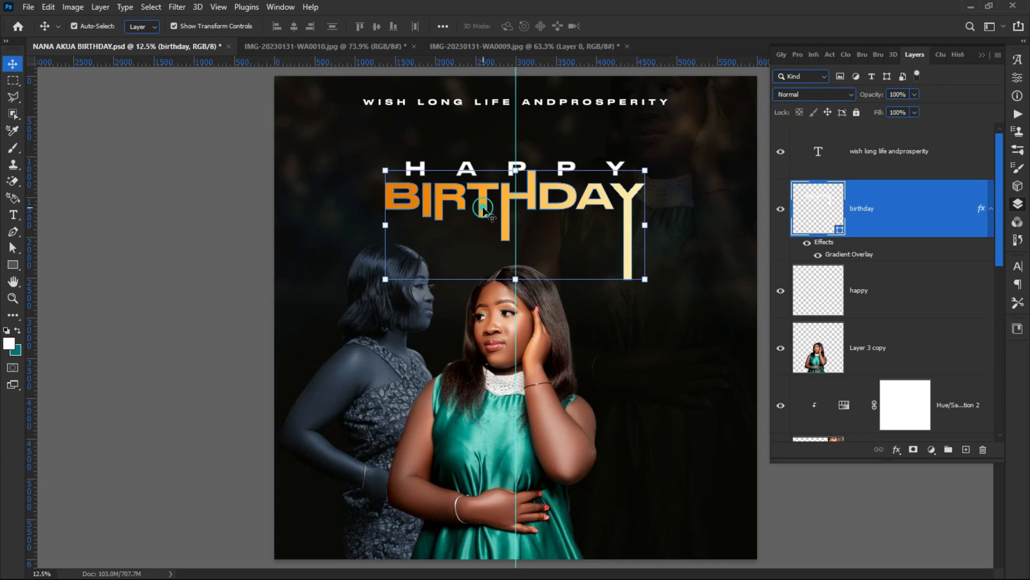
left_click(477, 108)
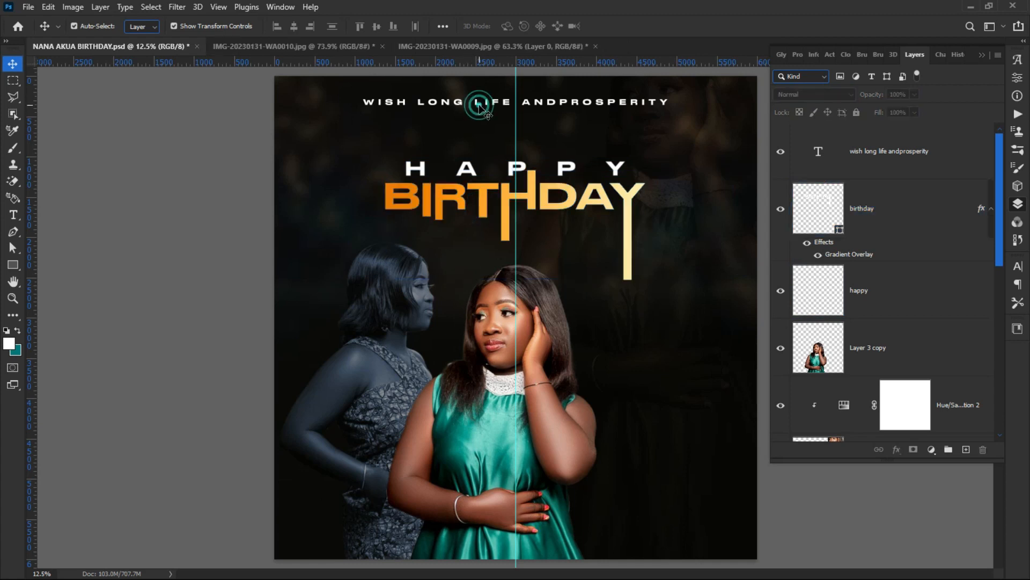
left_click(479, 107)
left_click(205, 185)
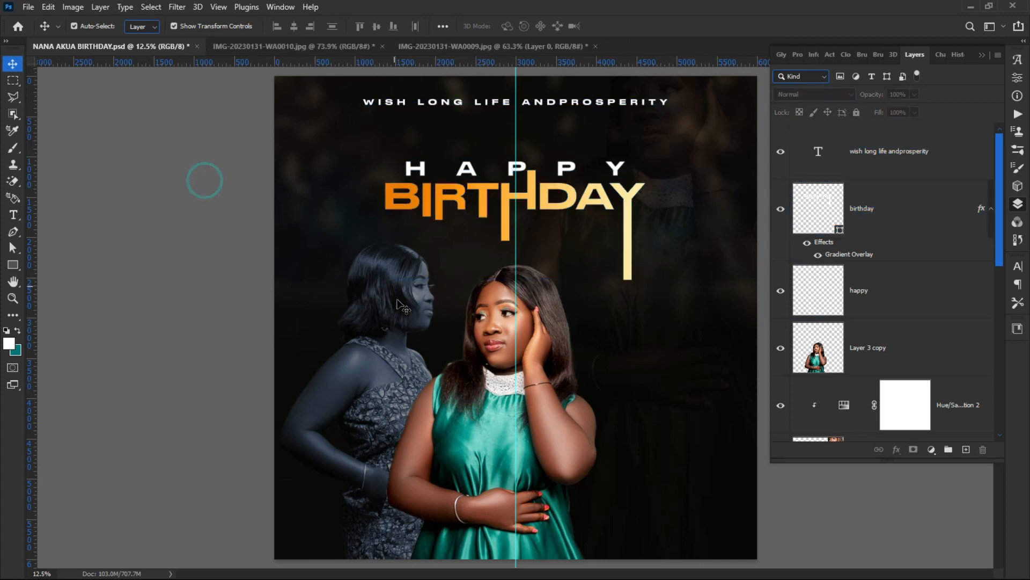
left_click(481, 350)
left_click_drag(482, 349, 502, 350)
left_click(365, 349)
left_click_drag(365, 350, 603, 352)
left_click_drag(475, 388, 427, 392)
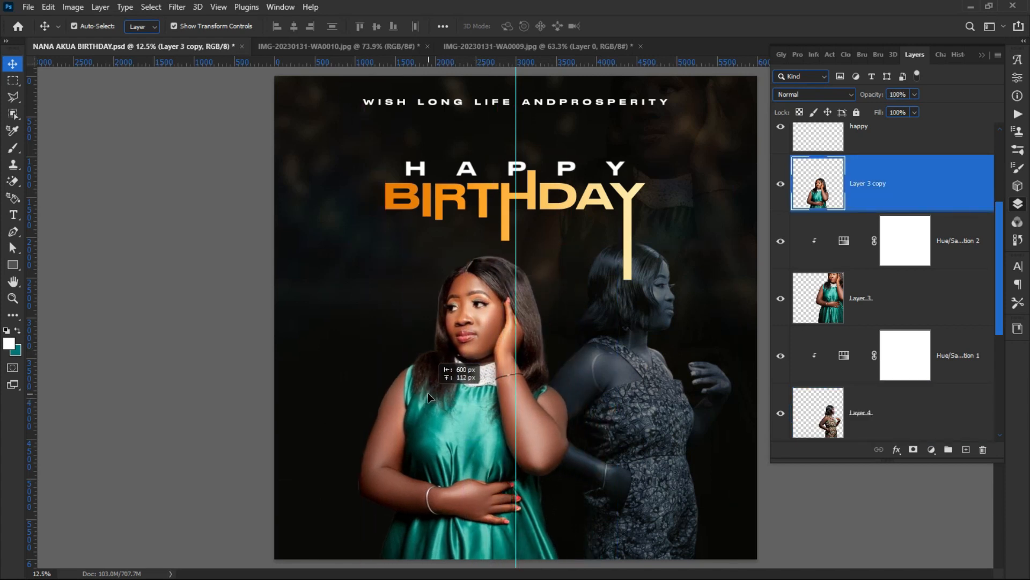
Step: Shift the Soft Light Layer 3 and undo a reorder of Layer 4 to keep its blue tint
left_click(606, 440)
left_click_drag(607, 440, 629, 440)
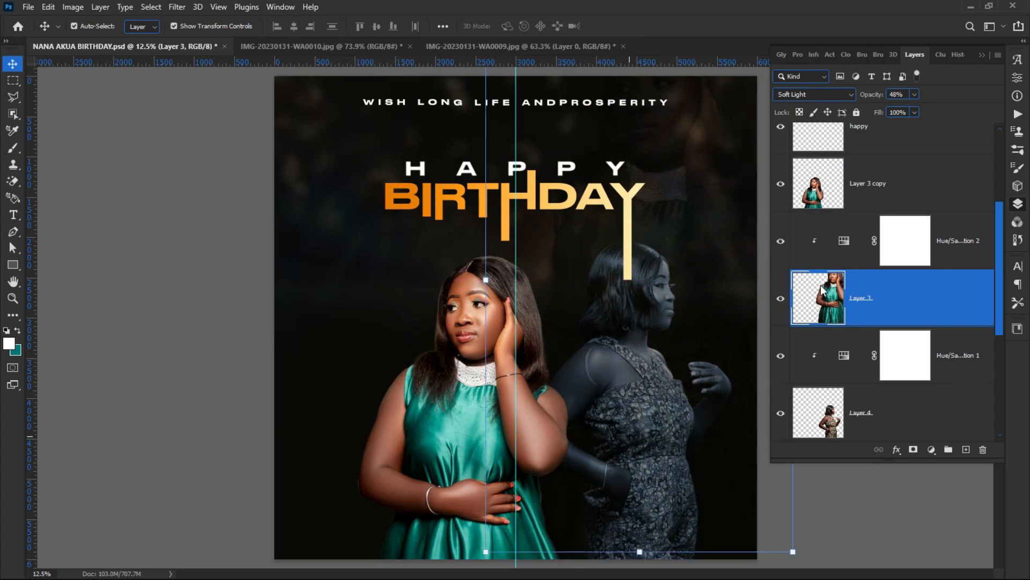
left_click_drag(818, 403, 816, 303)
left_click(816, 303)
scroll(810, 349, "up", 1)
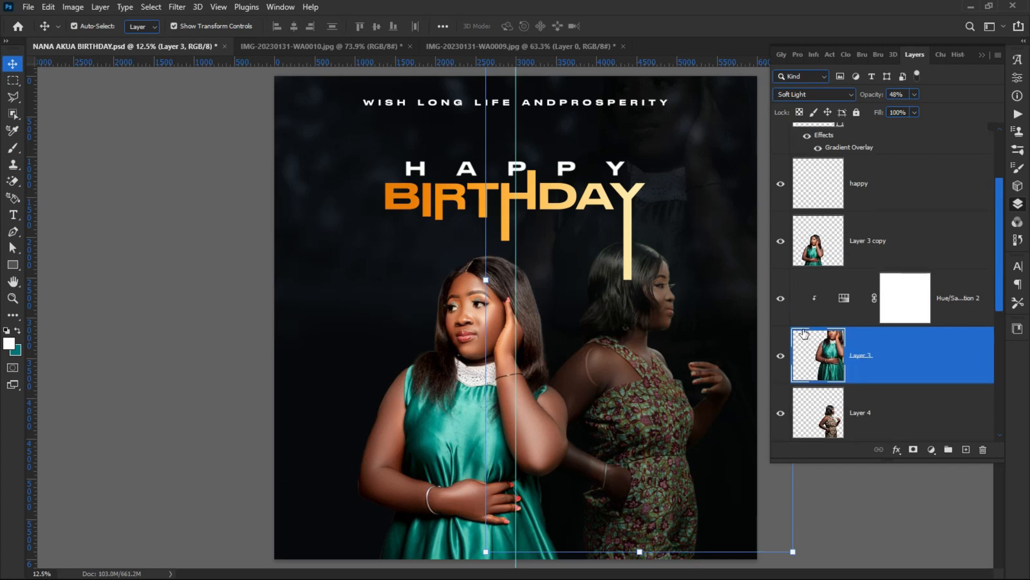
left_click(210, 340)
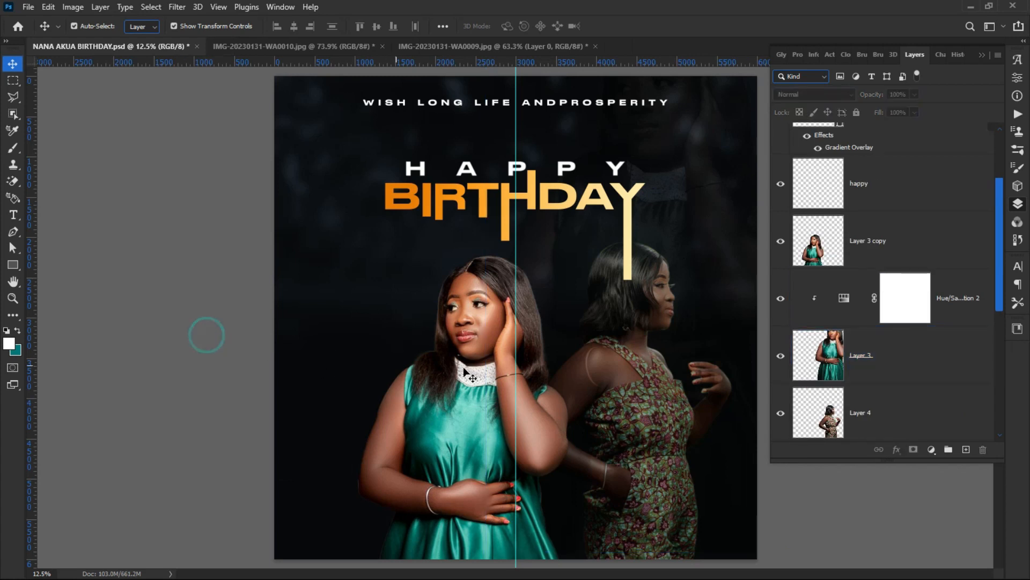
key("ctrl+z")
key("ctrl+z")
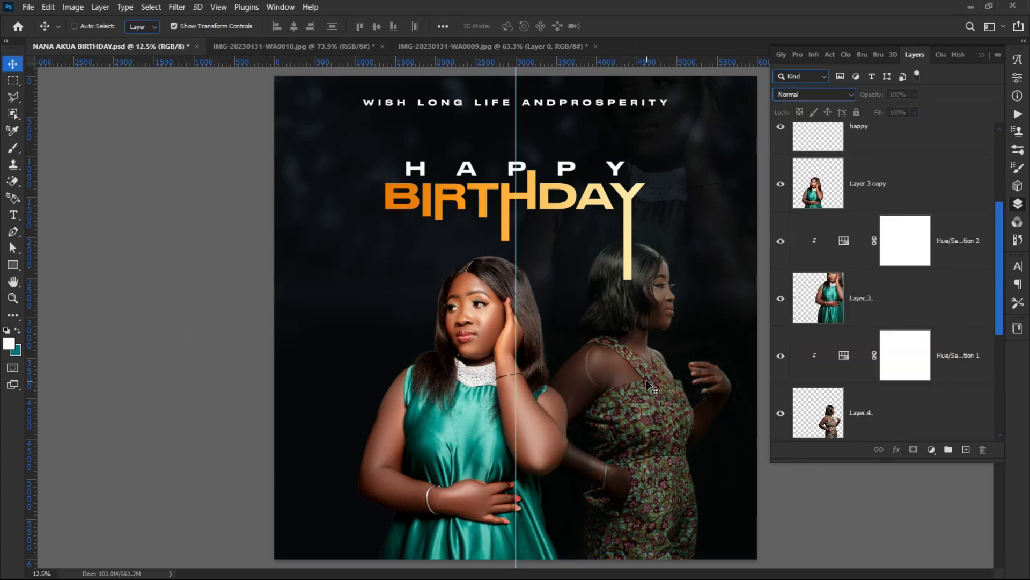
left_click(851, 427)
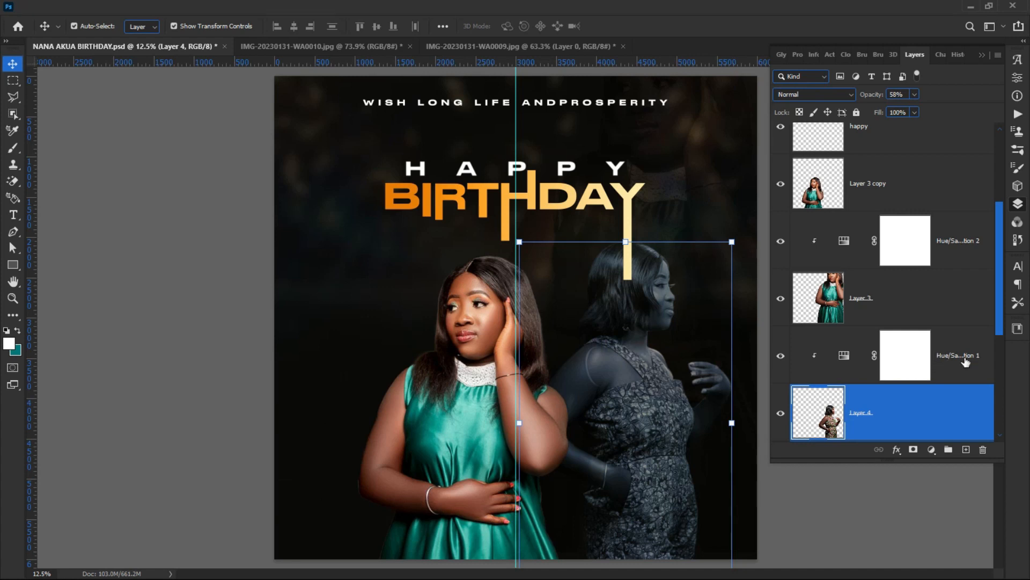
Step: Move Layer 4 and Hue/Saturation 1 higher in the layer stack
left_click(937, 355, "shift")
left_click_drag(916, 406, 876, 204)
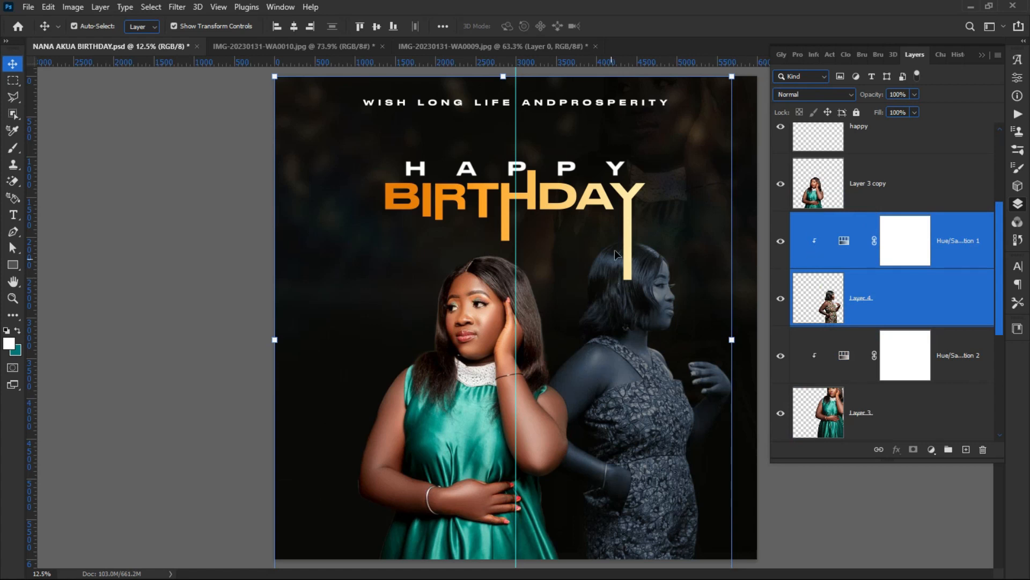
left_click(180, 380)
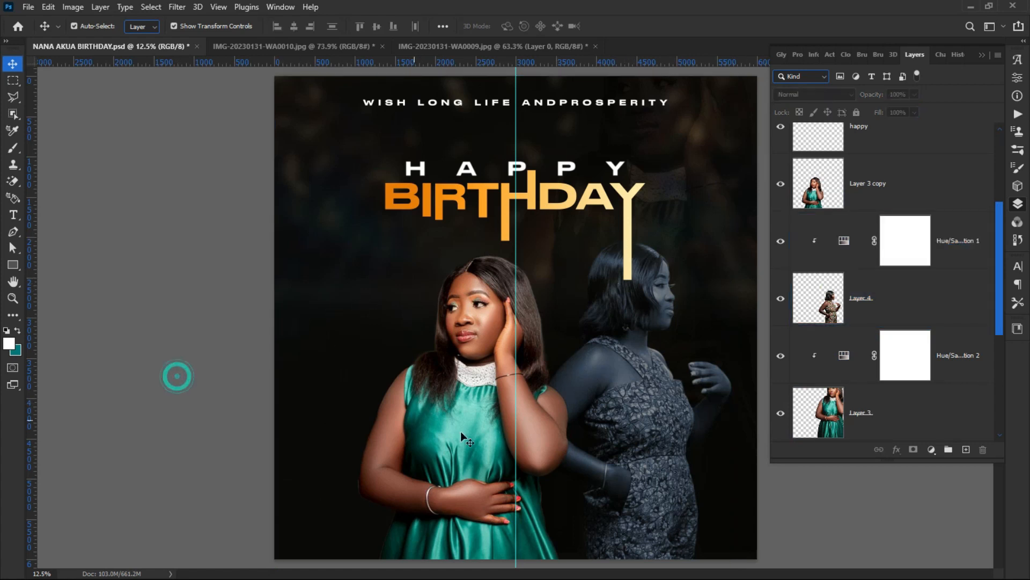
Step: Place the green-dress woman left of the centre guide and the grey-dress woman right of it
left_click_drag(456, 433, 447, 433)
left_click(661, 406)
left_click_drag(653, 414, 600, 425)
left_click(193, 383)
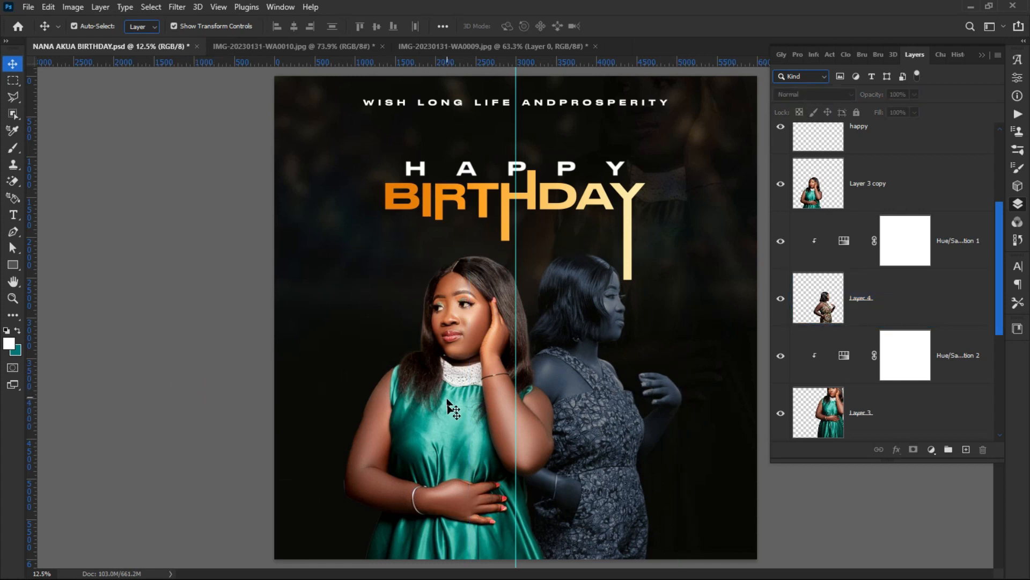
left_click_drag(582, 406, 597, 391)
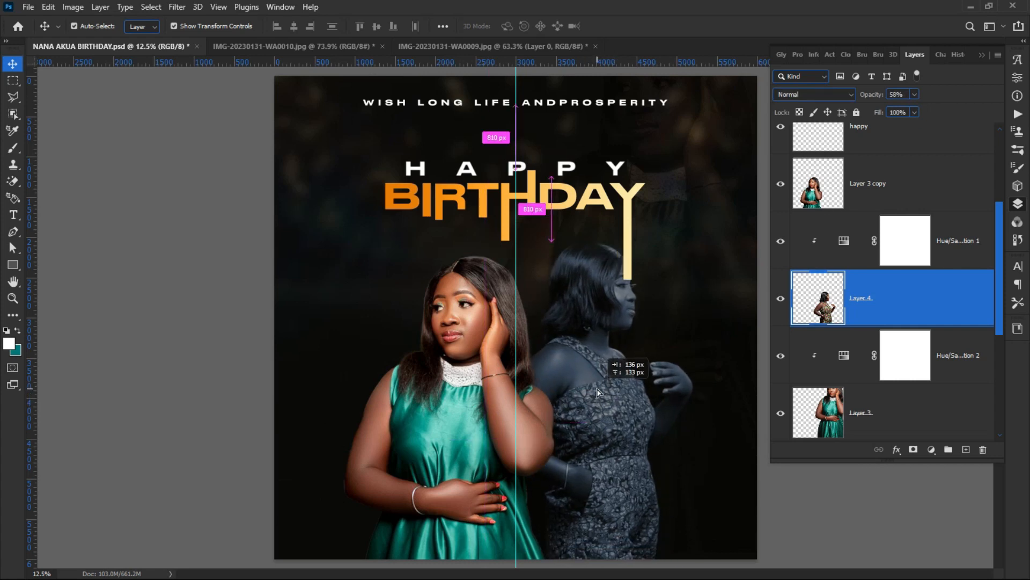
left_click_drag(597, 392, 598, 389)
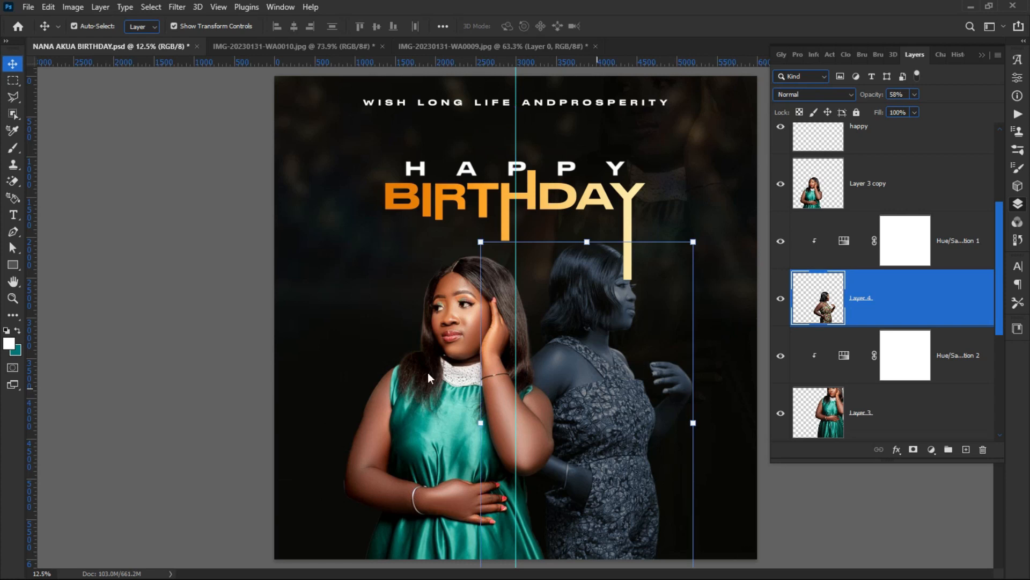
left_click(263, 324)
Step: Fine-tune both women's positions so they stand side by side around the guide
left_click(588, 355)
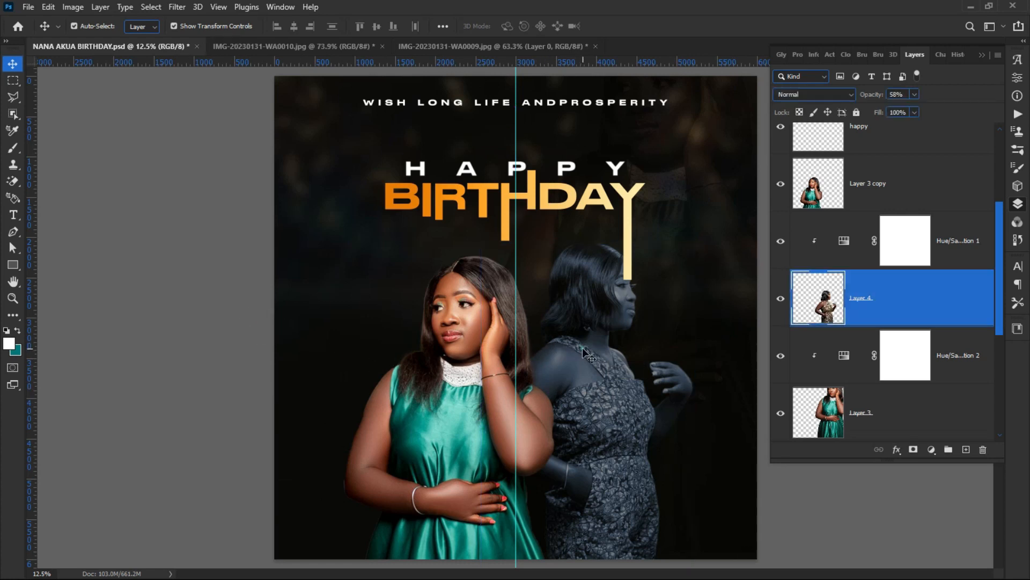
left_click(417, 388)
left_click_drag(417, 388, 424, 402)
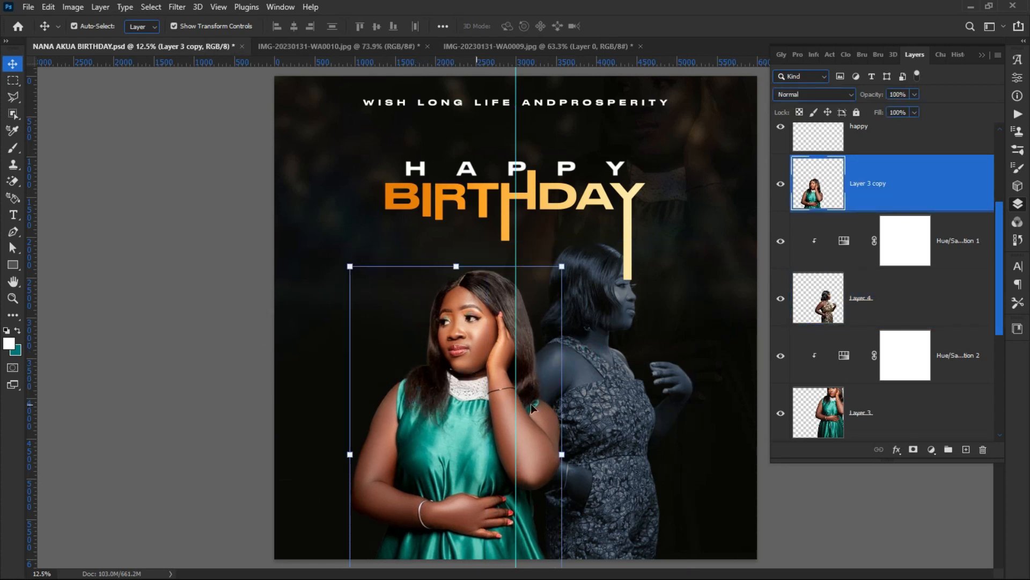
mouse_move(597, 394)
left_mouse_down()
mouse_move(596, 408)
mouse_move(430, 432)
mouse_move(387, 427)
mouse_move(594, 405)
left_mouse_up()
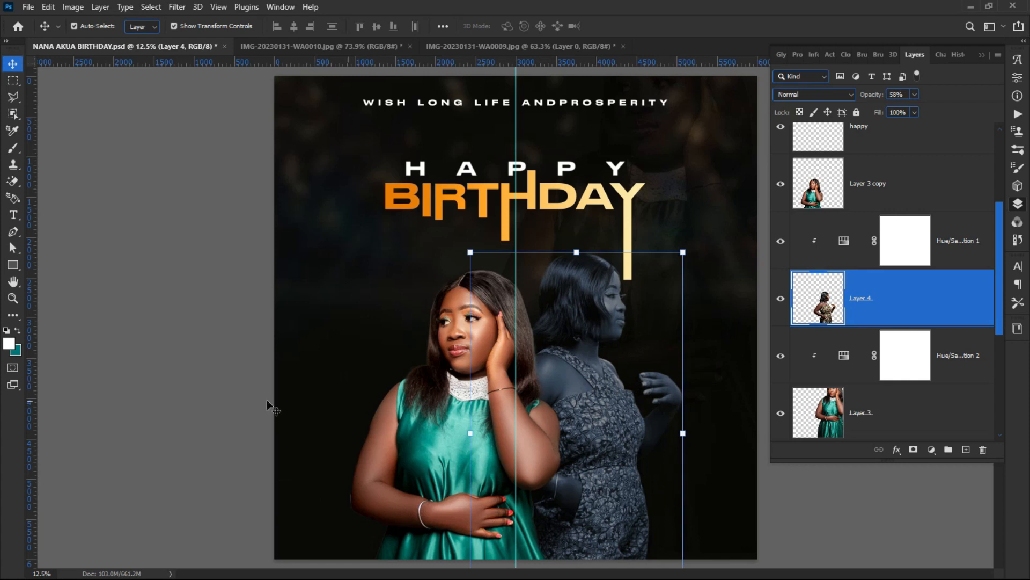
left_click(142, 396)
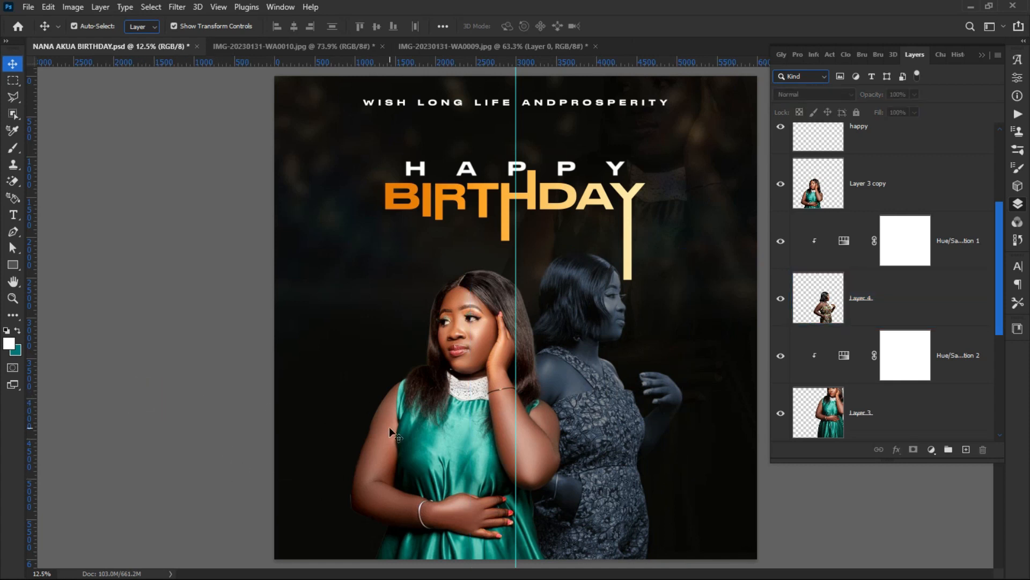
left_click_drag(410, 418, 404, 414)
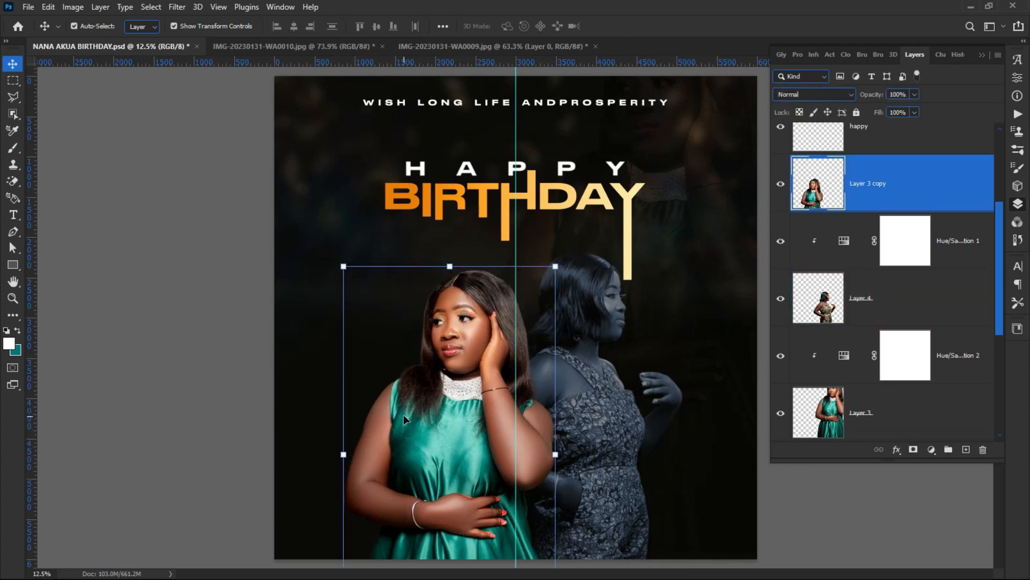
left_click_drag(610, 429, 612, 434)
left_click(258, 339)
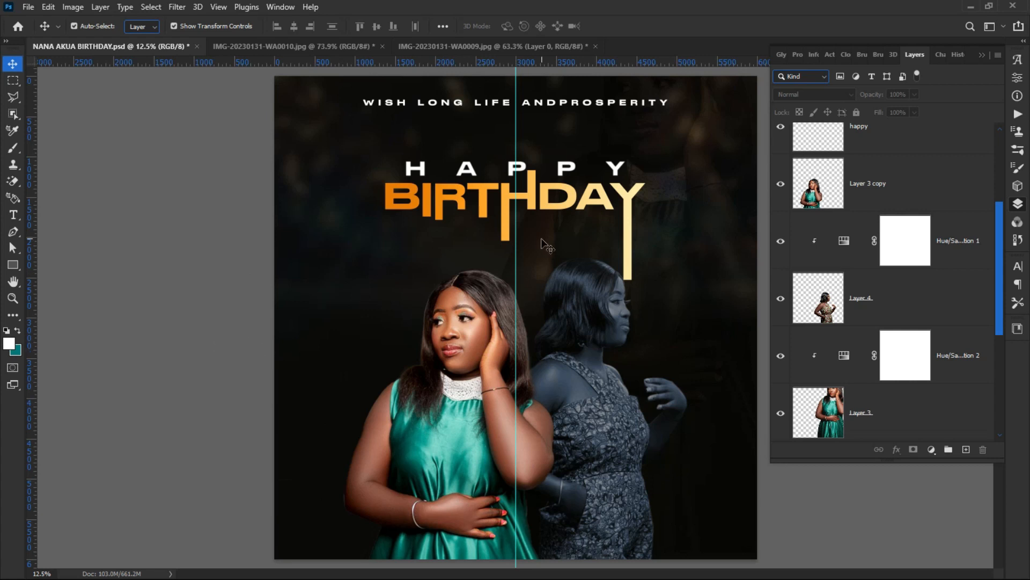
Step: Raise the WISH LONG LIFE ANDPROSPERITY tagline's tracking from 560 to 600
scroll(542, 238, "down", 1)
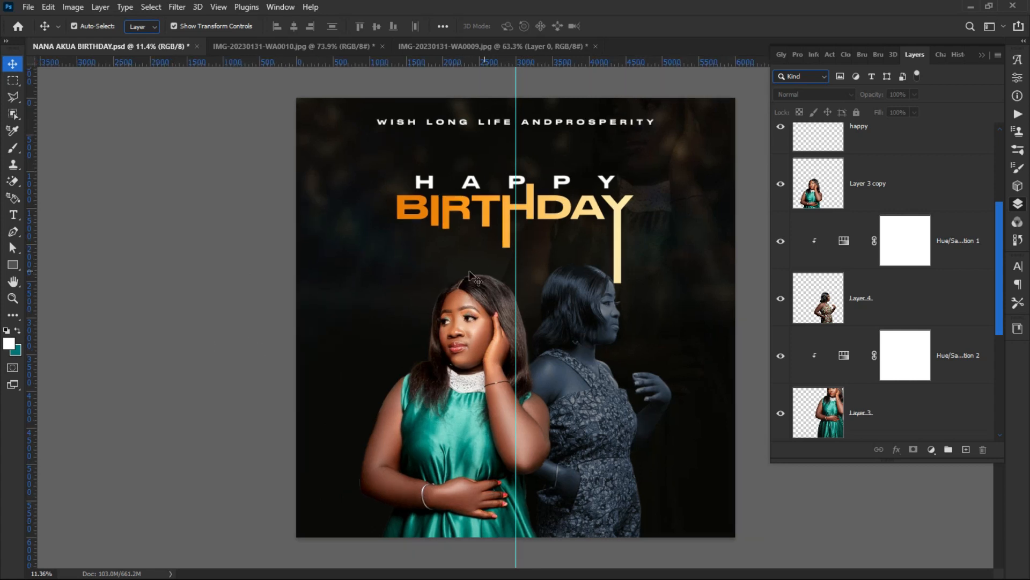
left_click(439, 127)
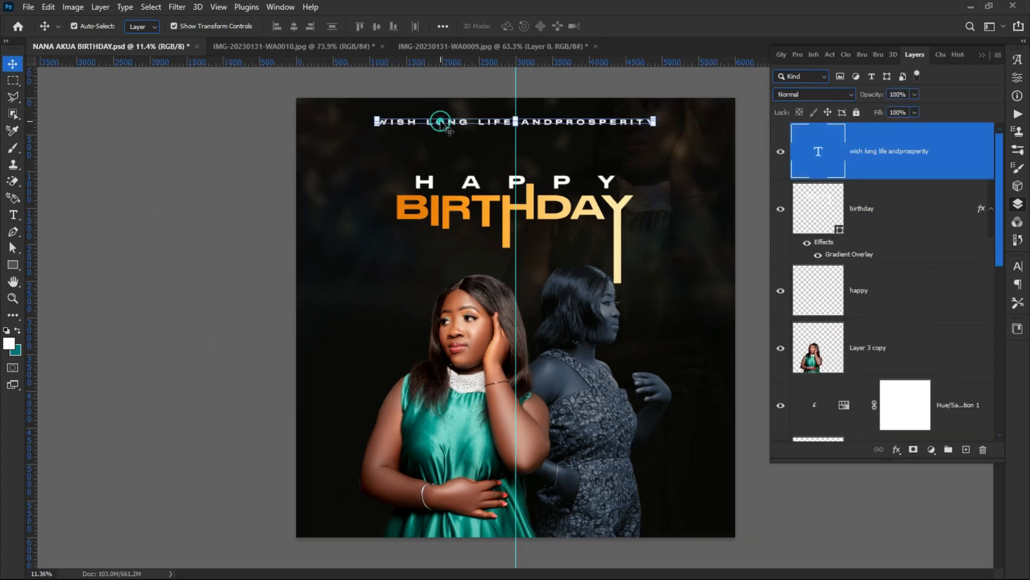
left_click(1018, 266)
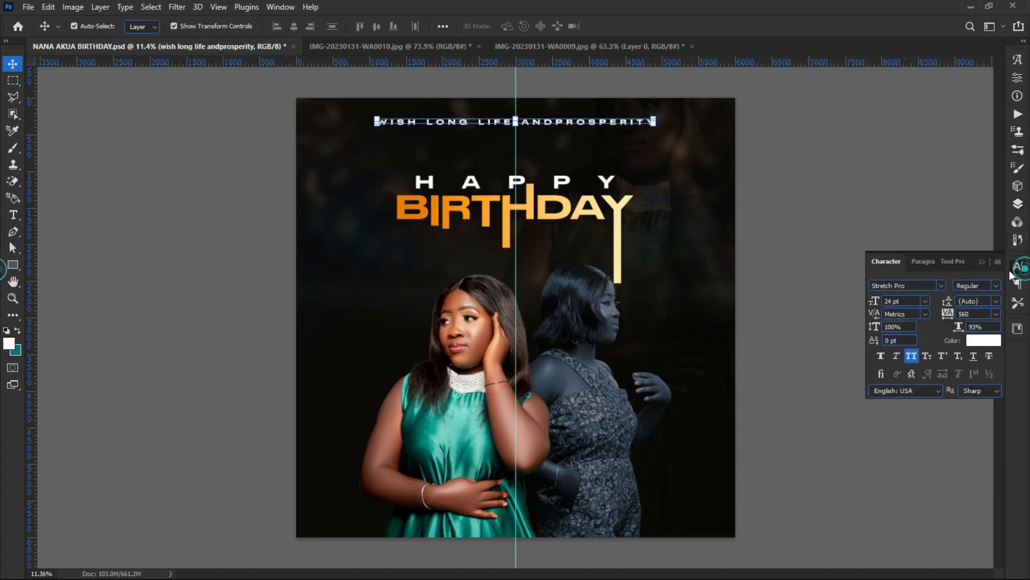
left_click_drag(946, 320, 948, 322)
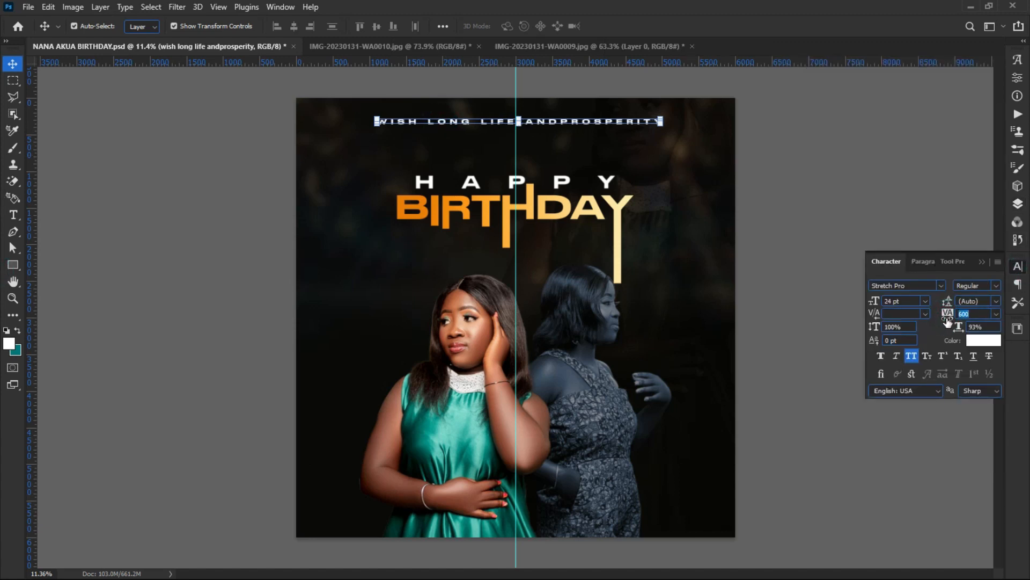
left_click(619, 270)
left_click(201, 269)
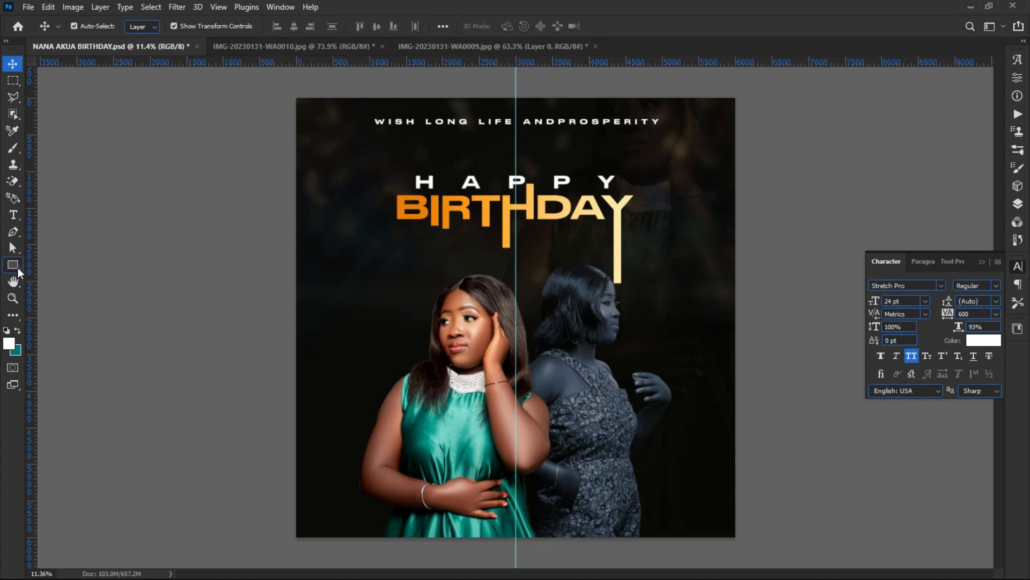
Step: Draw a ring custom shape from the All Shapes set over the front woman
left_click(14, 265)
left_click(102, 326)
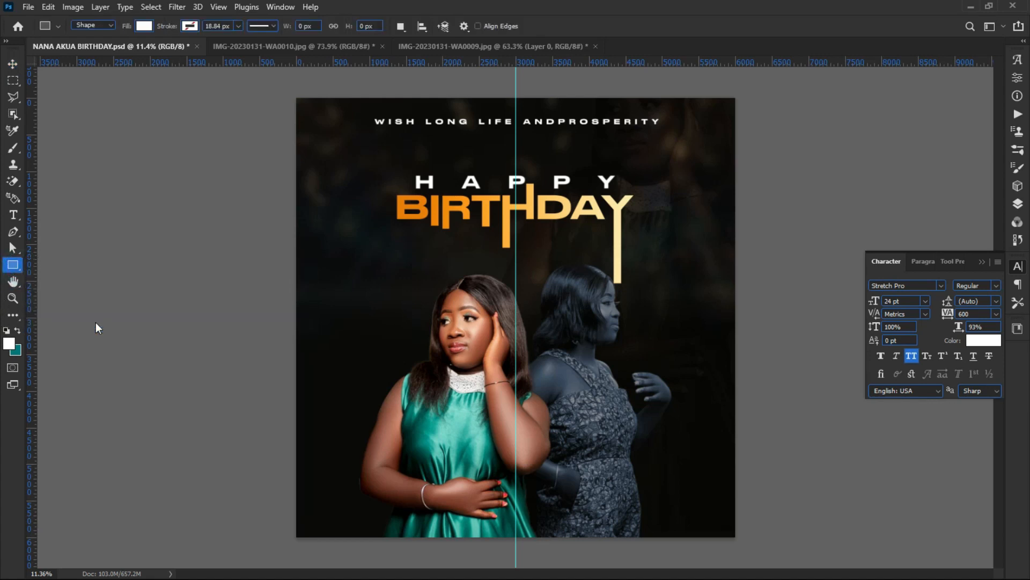
left_click(514, 28)
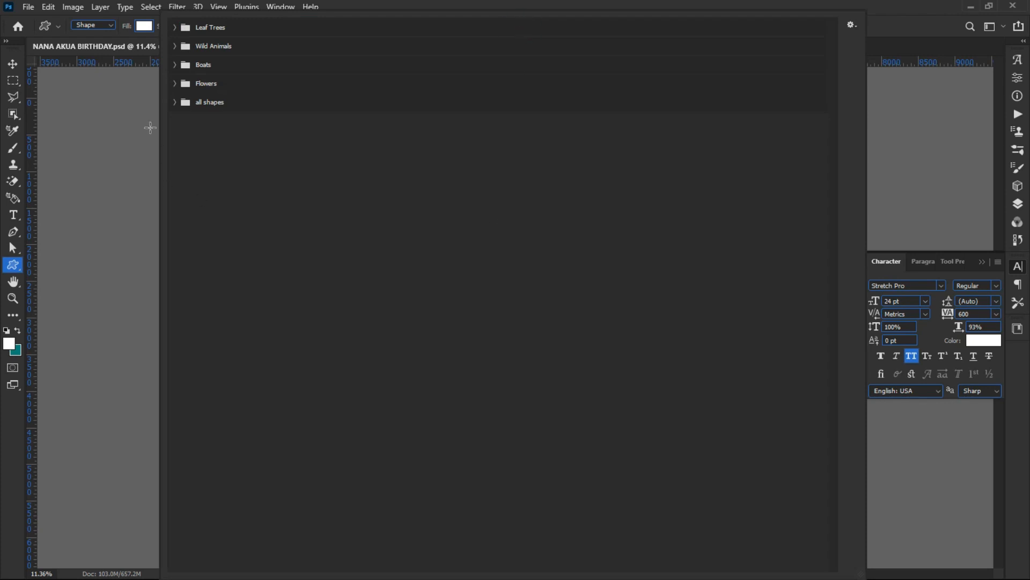
left_click(175, 102)
scroll(430, 343, "down", 1)
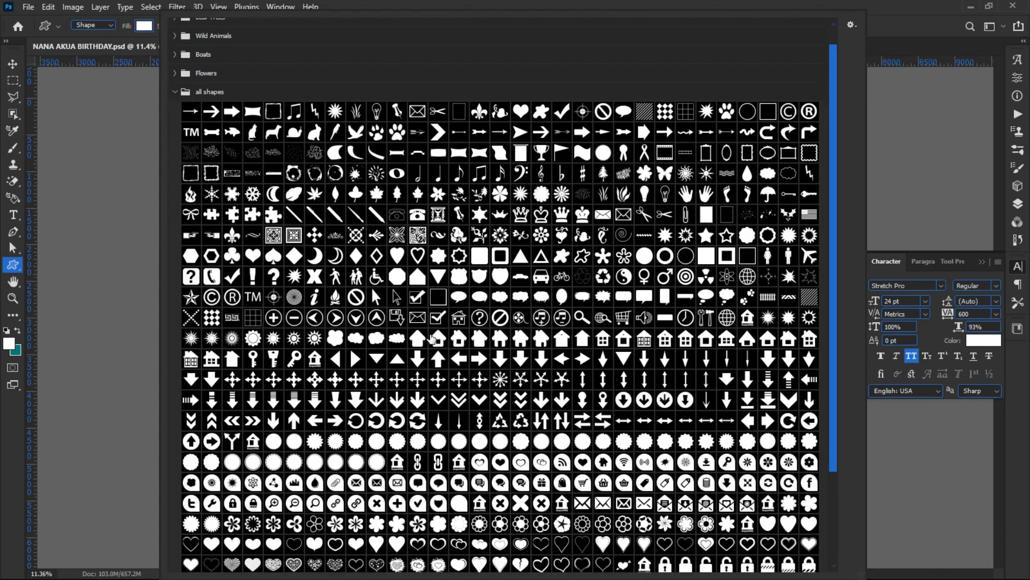
scroll(432, 349, "down", 1)
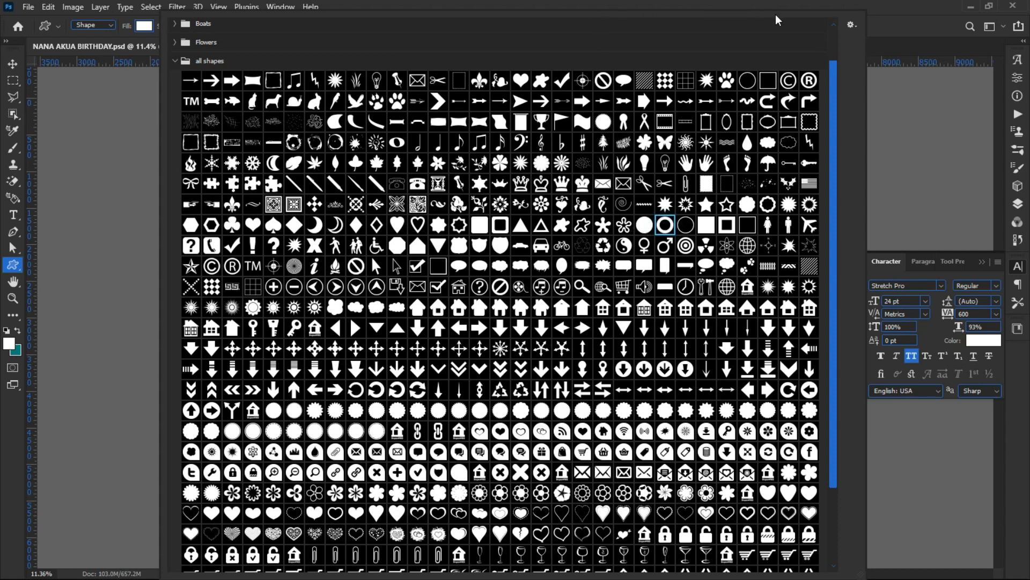
key("Return")
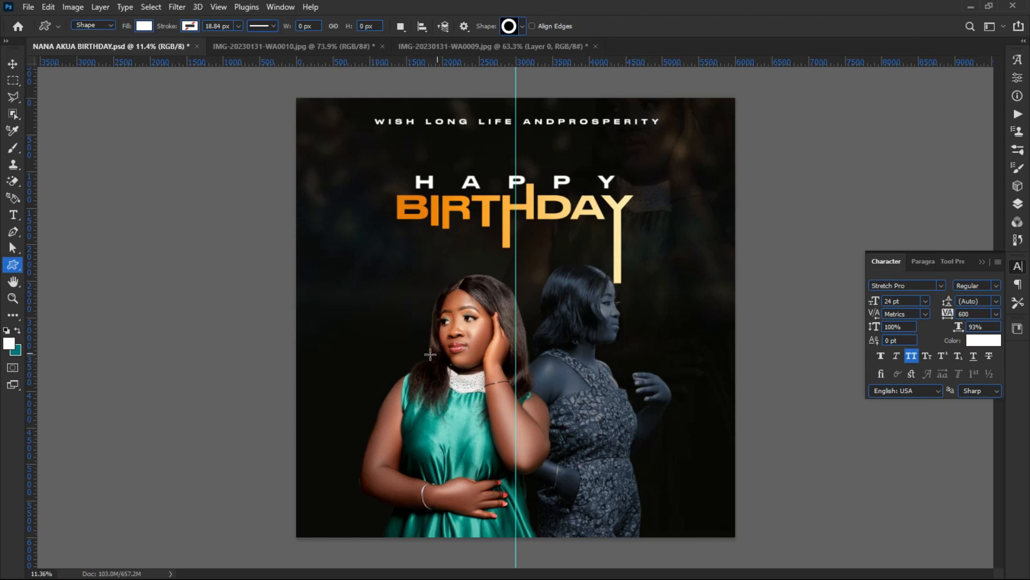
left_click_drag(356, 375, 526, 548)
Step: Enlarge the ring to about 143.5% and place it at the flyer's bottom centre
key("ctrl+minus")
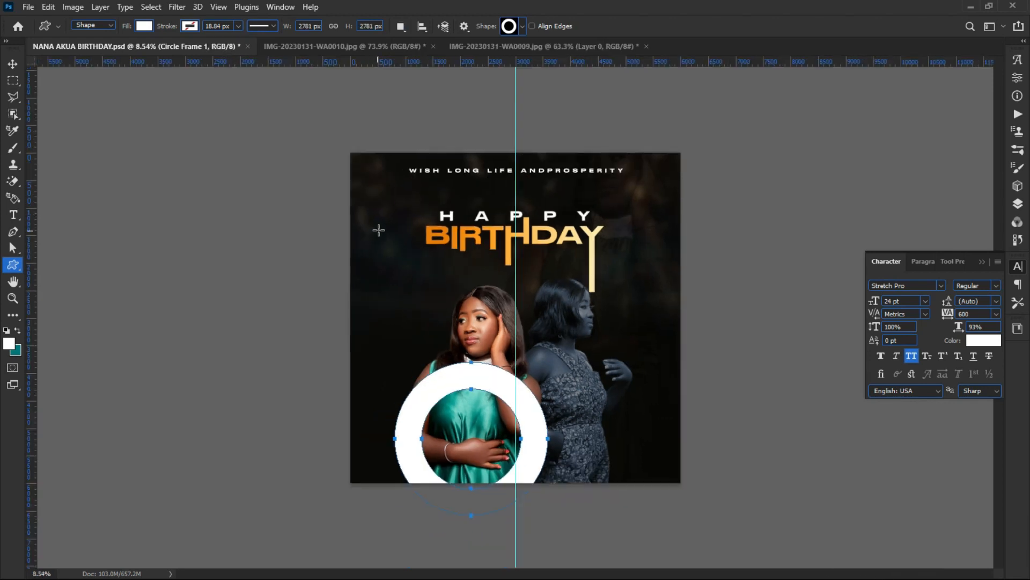
scroll(379, 230, "down", 1)
left_click(21, 64)
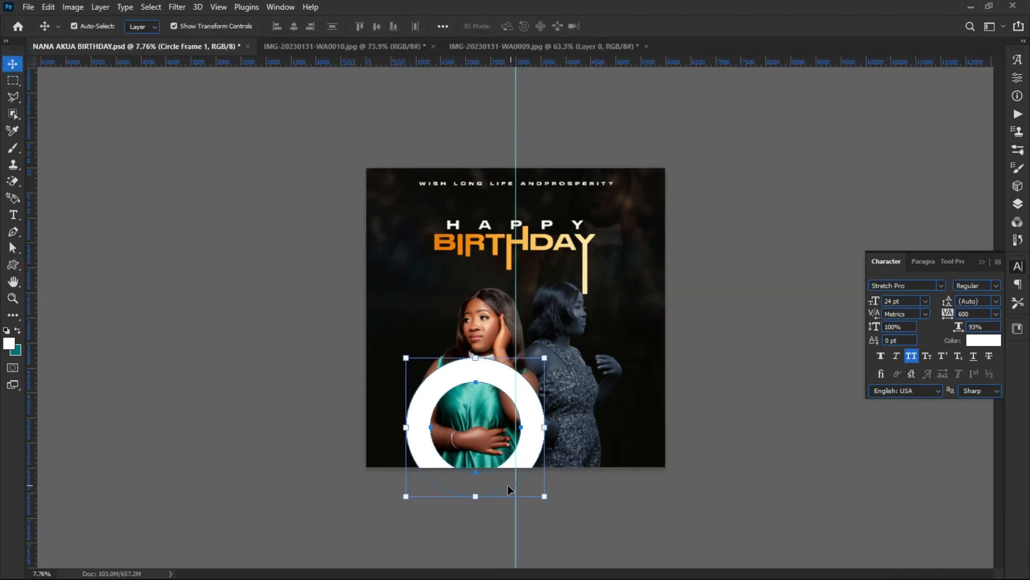
left_click_drag(475, 496, 476, 551)
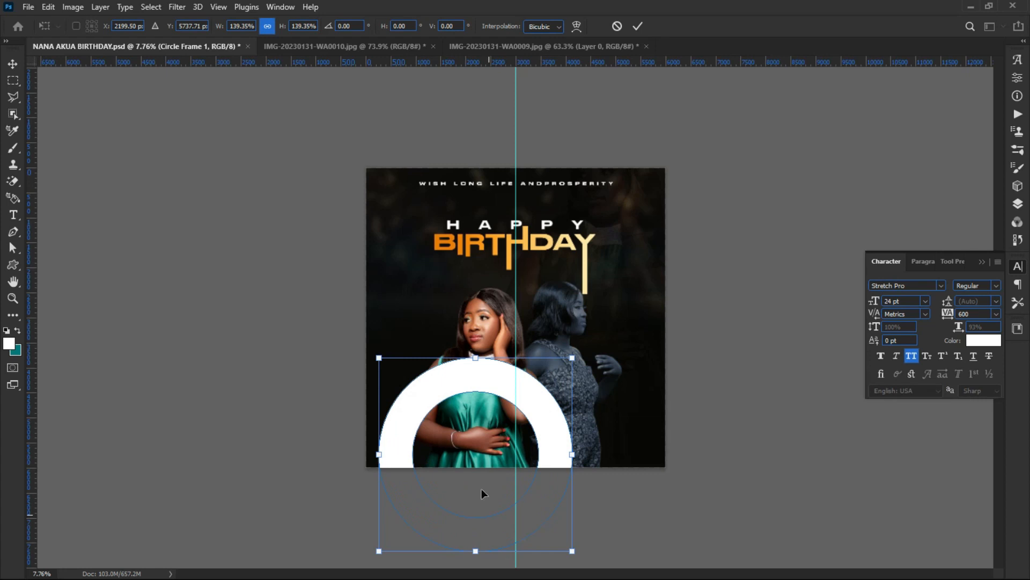
left_click_drag(451, 379, 470, 396)
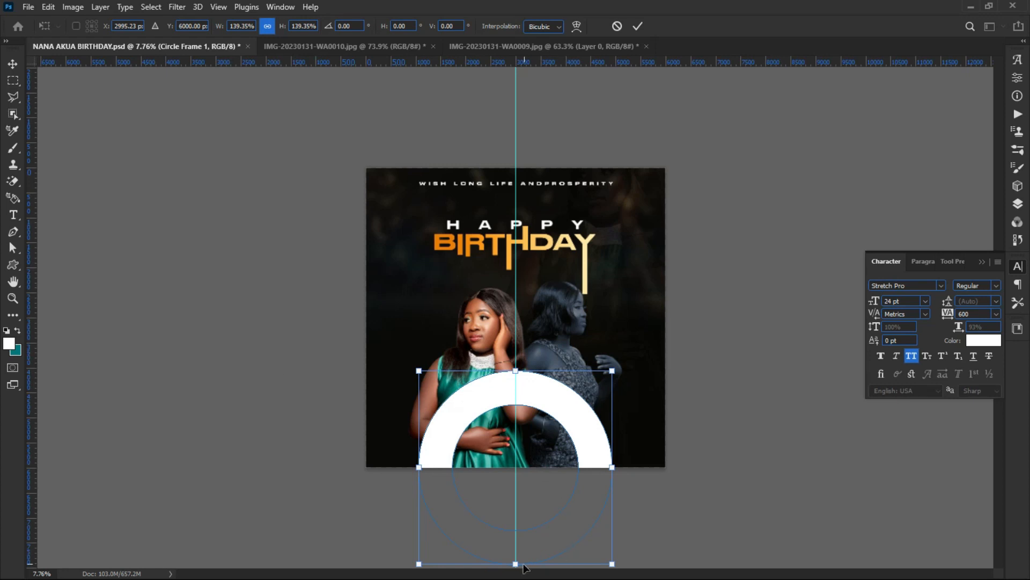
mouse_move(519, 564)
left_mouse_down()
mouse_move(519, 531)
mouse_move(520, 567)
left_mouse_up()
key("Return")
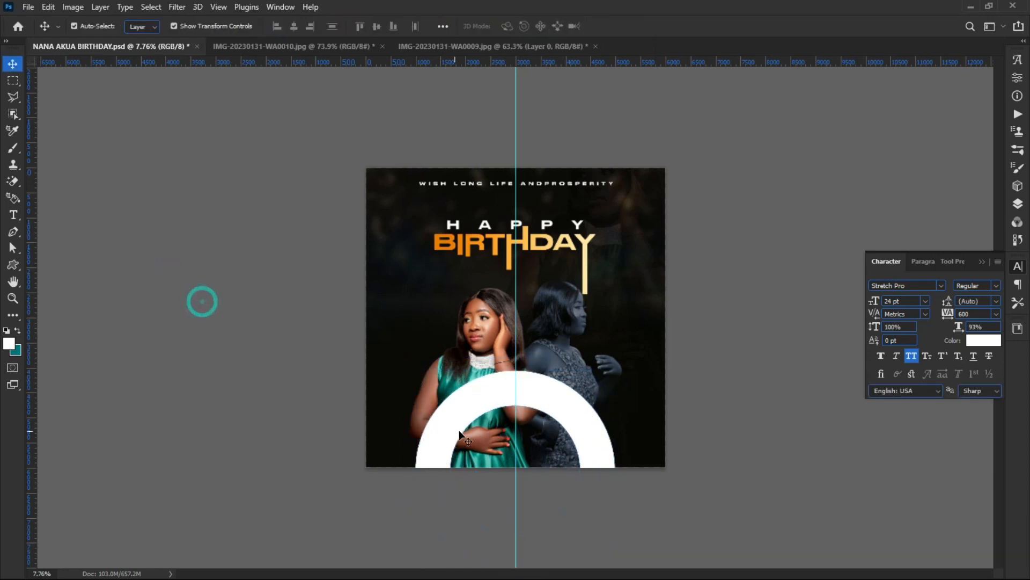
scroll(486, 411, "up", 2)
left_click_drag(499, 428, 476, 461)
left_click(251, 402)
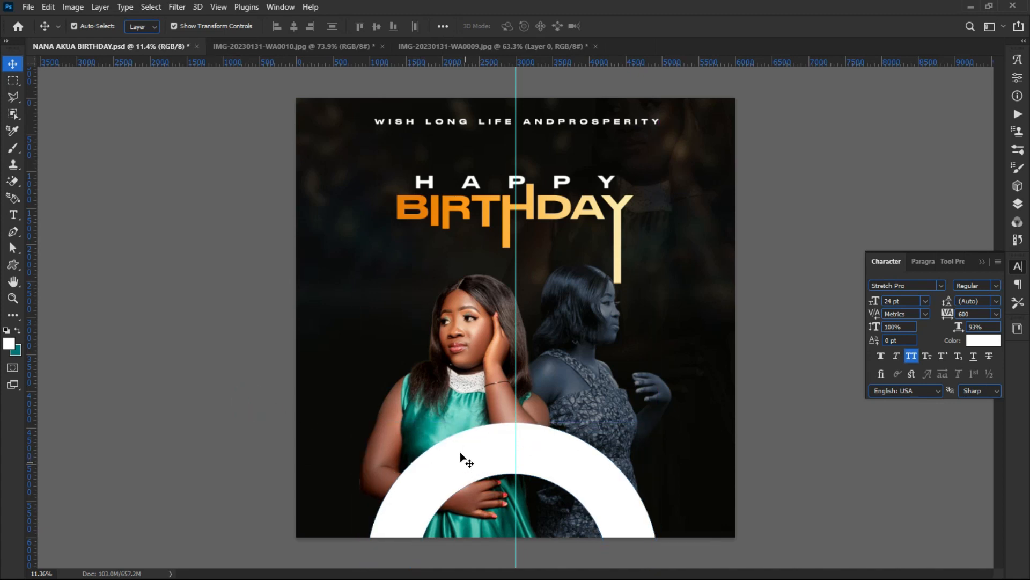
Step: Copy the BIRTHDAY title layer's gradient layer style
left_click(469, 218)
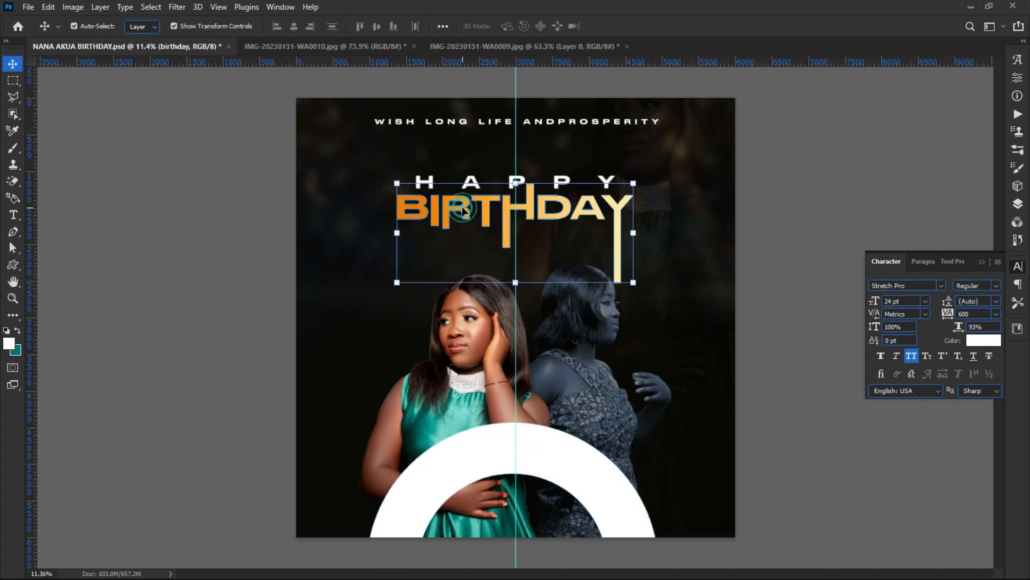
left_click(1018, 207)
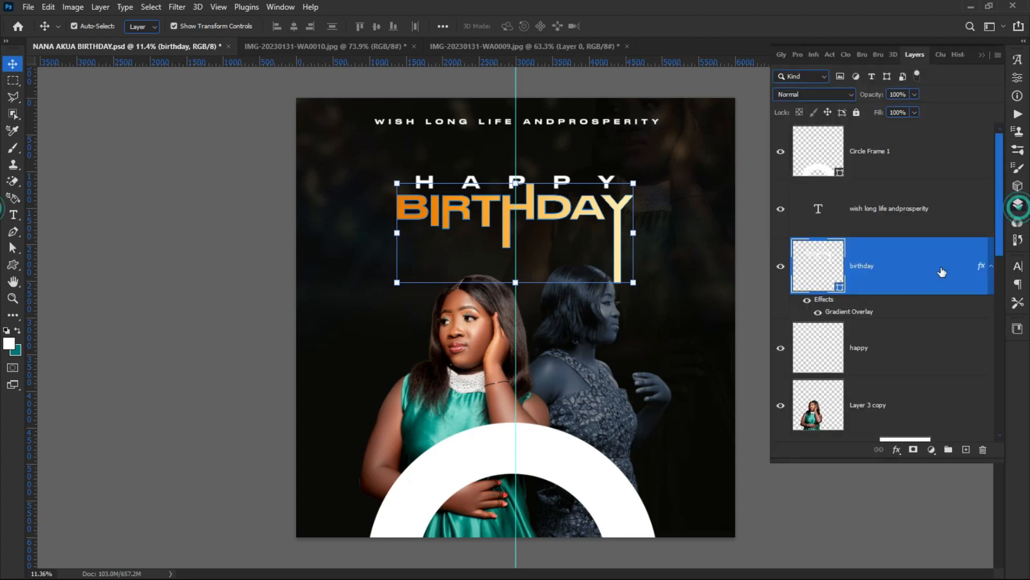
right_click(841, 312)
right_click(826, 323)
right_click(834, 310)
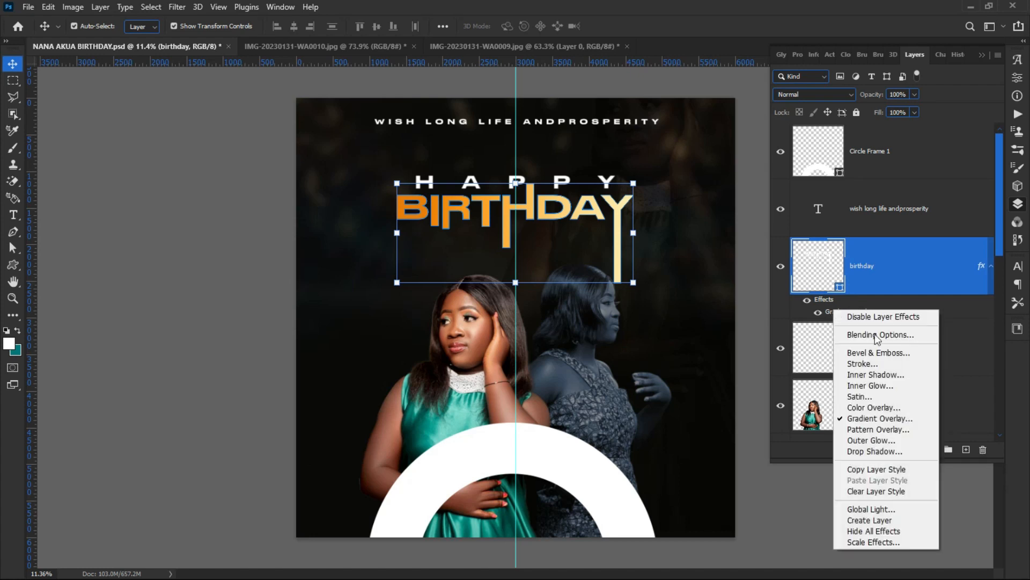
left_click(859, 470)
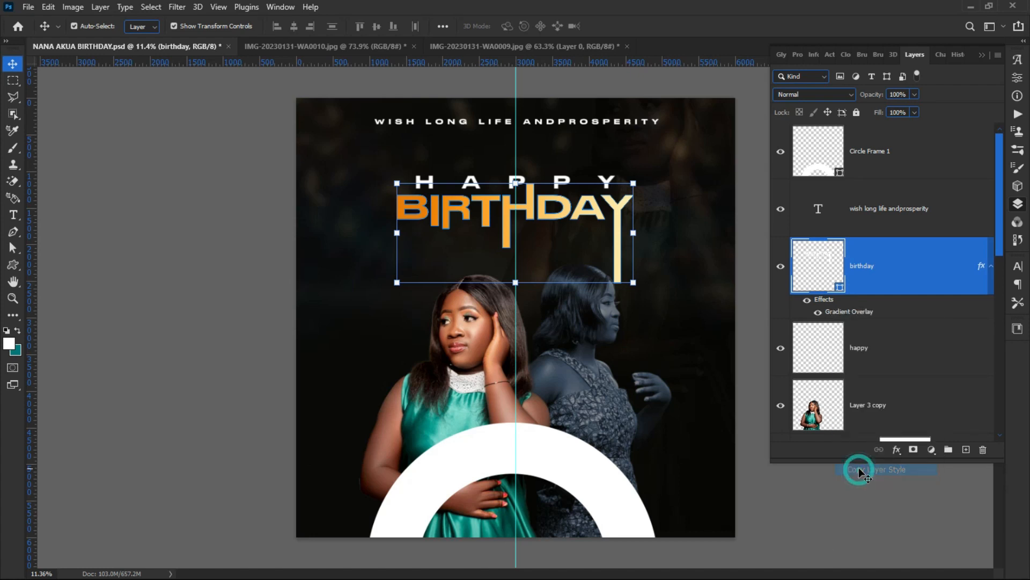
Step: Paste the copied gradient style onto the white ring layer, Circle Frame 1
left_click(578, 463)
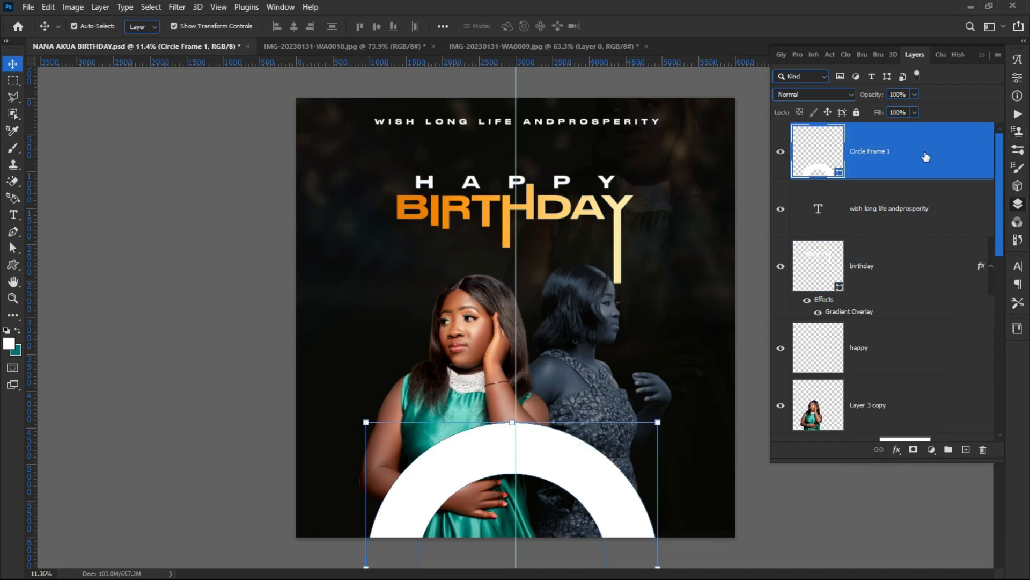
right_click(925, 157)
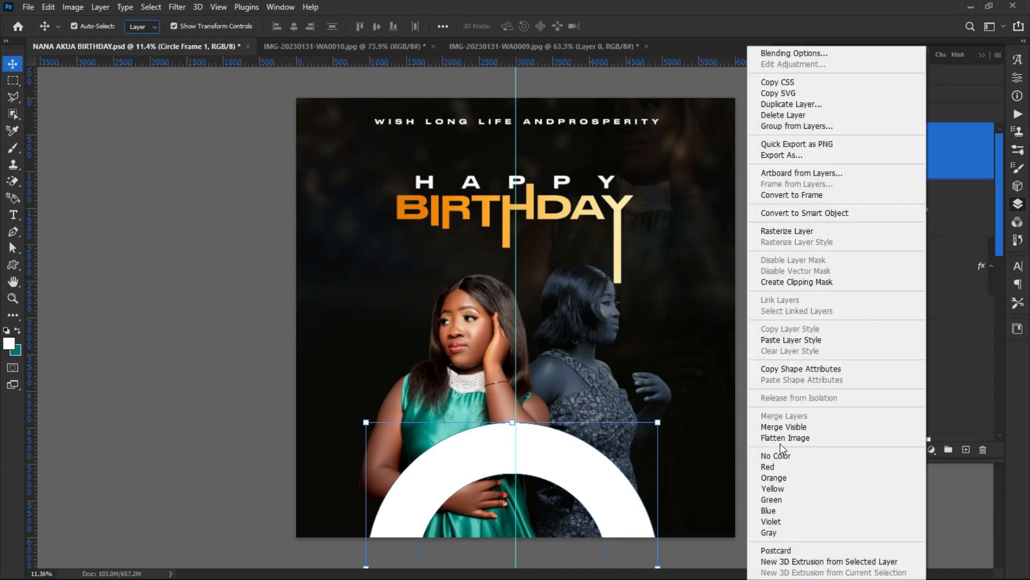
left_click(795, 341)
left_click(275, 413)
left_click(474, 470)
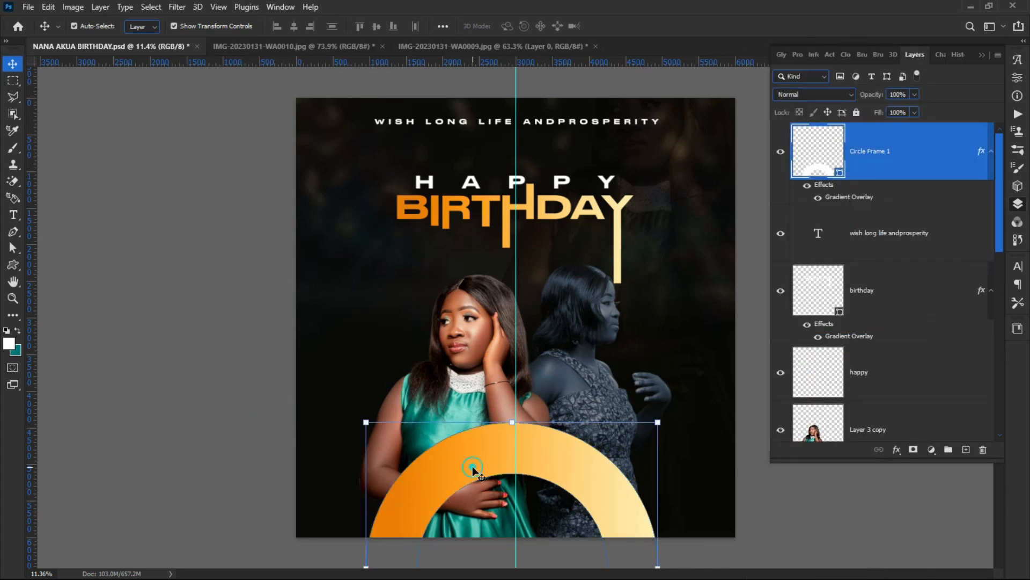
Step: Make the ring's gradient overlay Reflected and reversed with the highlight shifted left, then edit its gradient
double_click(845, 198)
left_click_drag(346, 261, 835, 79)
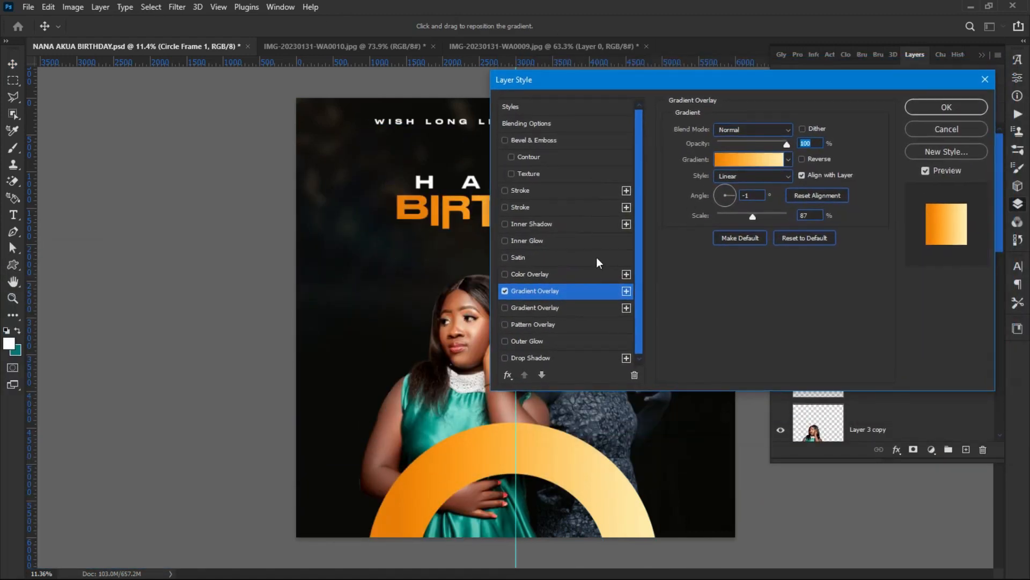
left_click(727, 177)
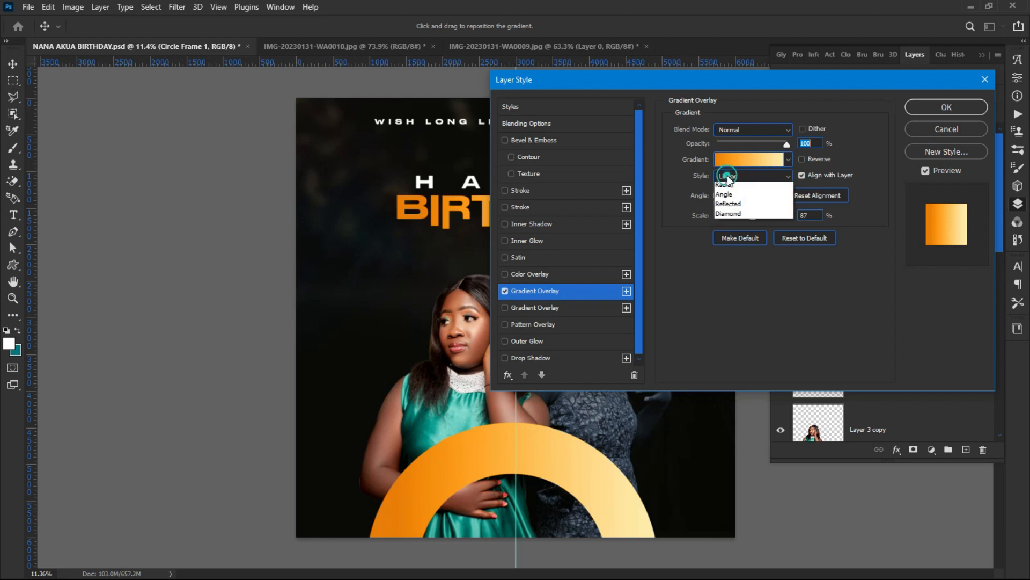
left_click(734, 216)
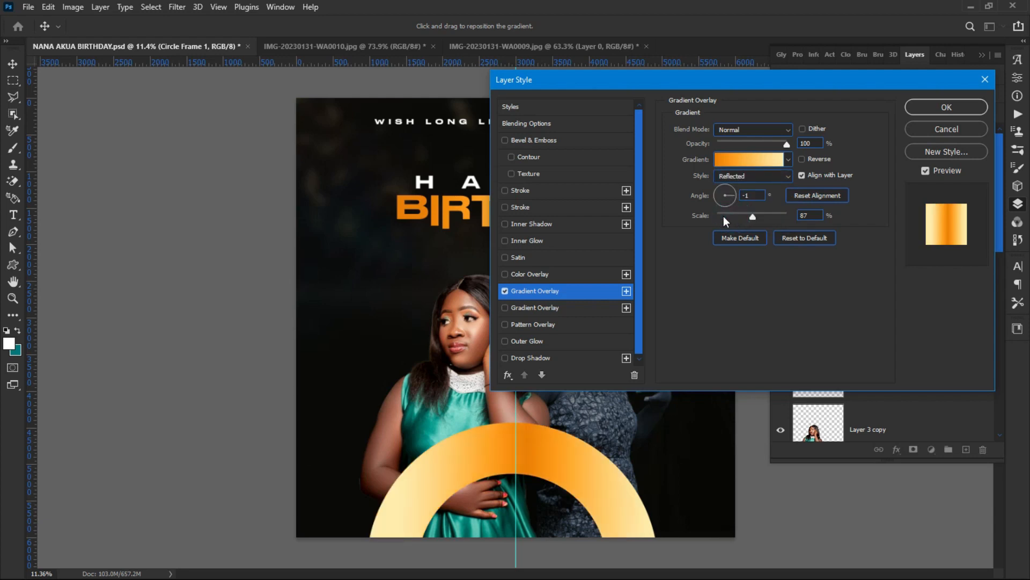
left_click(814, 162)
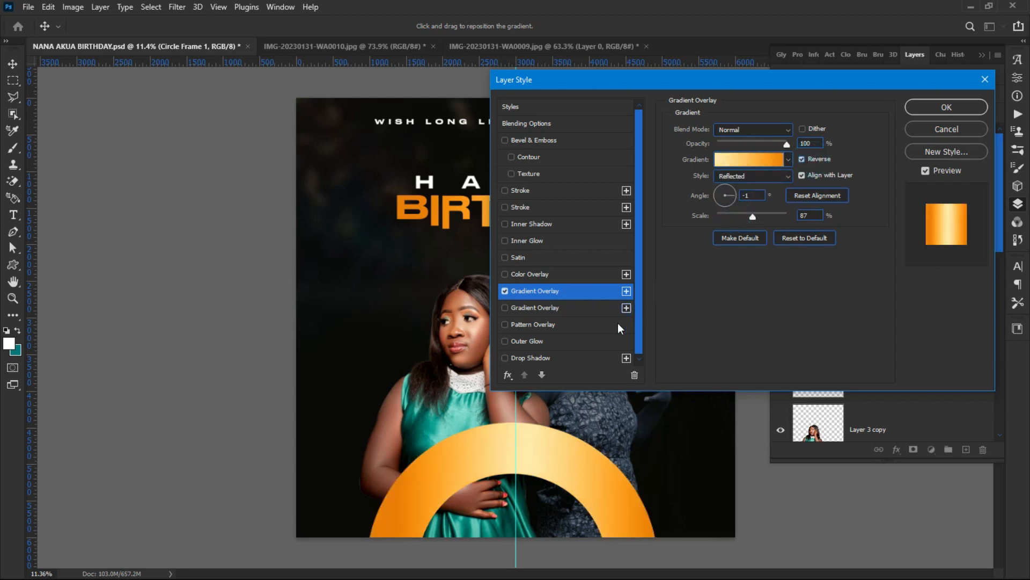
left_click_drag(540, 440, 512, 460)
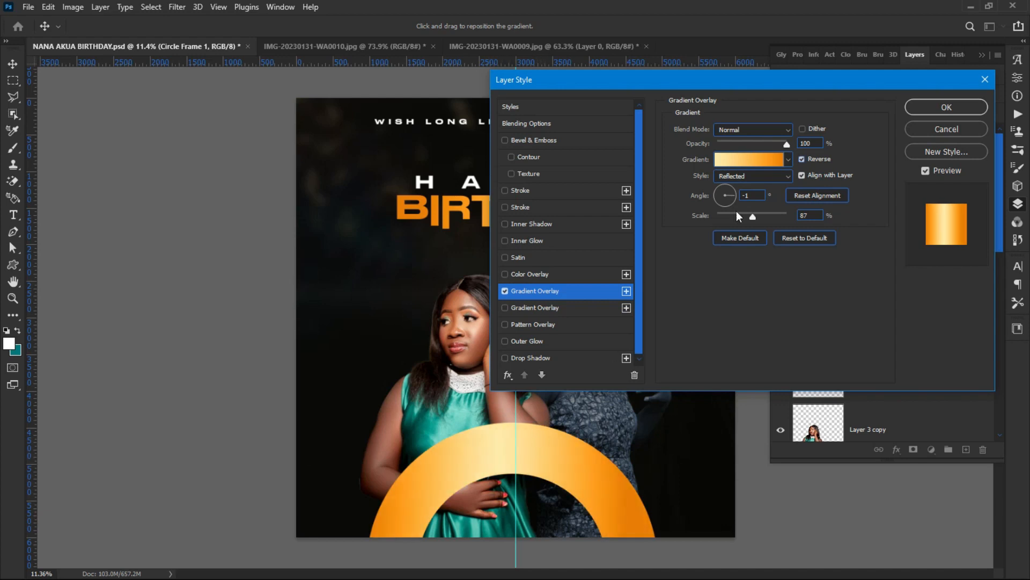
left_click(750, 161)
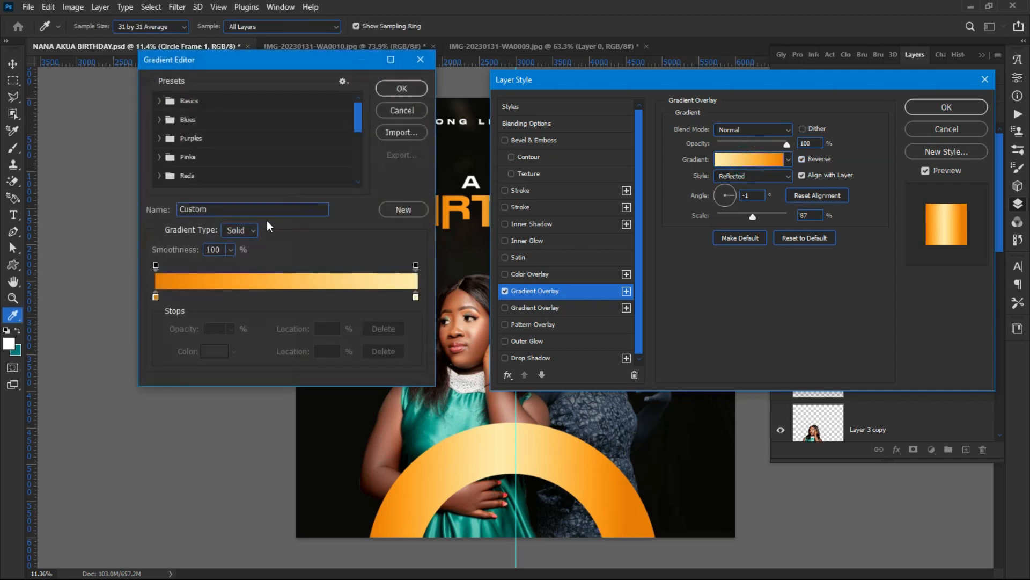
Step: Add a pale cream stop at about 19%, keeping the starting stop orange
left_click_drag(298, 61, 818, 85)
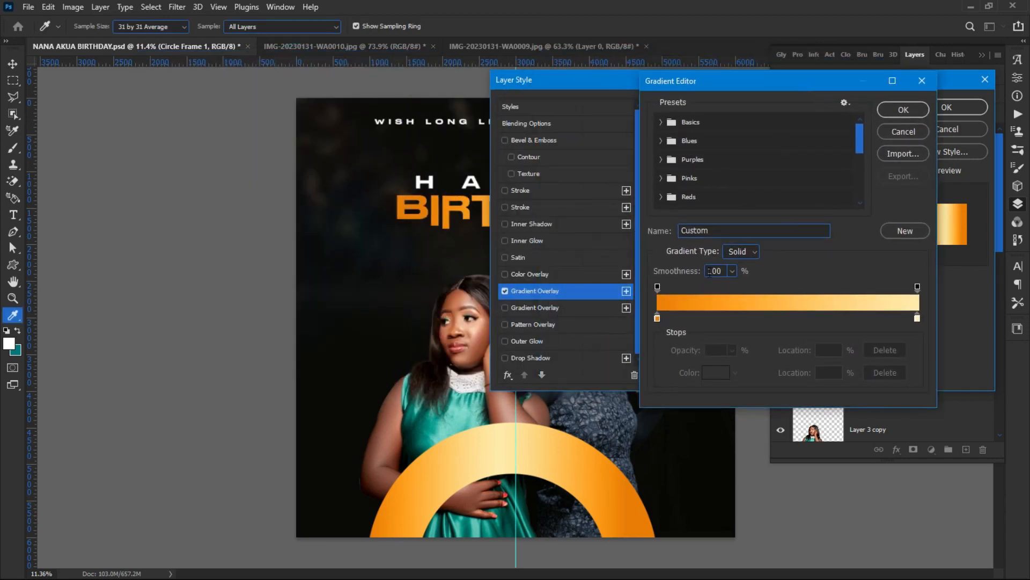
left_click(656, 318)
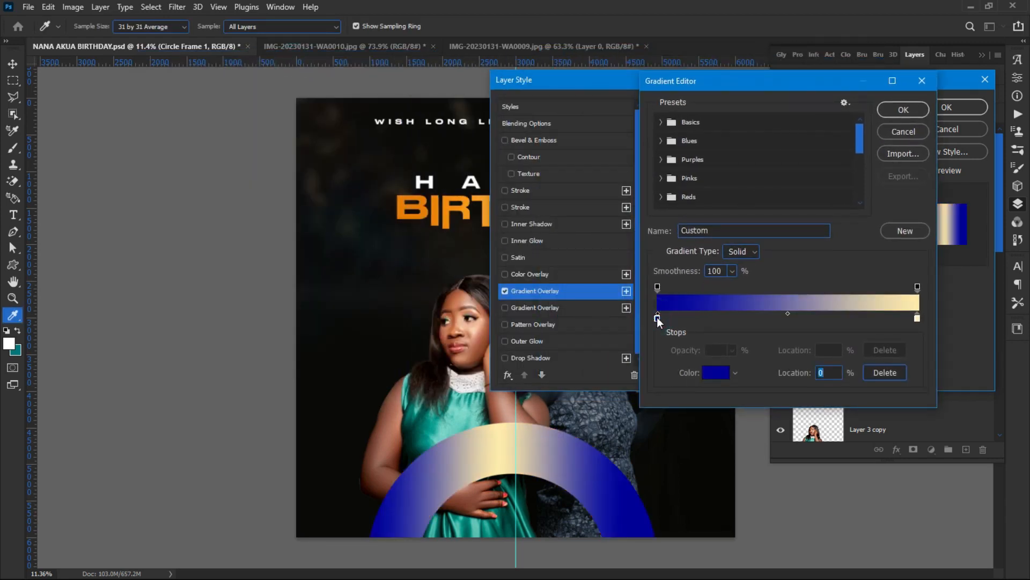
left_click(416, 210)
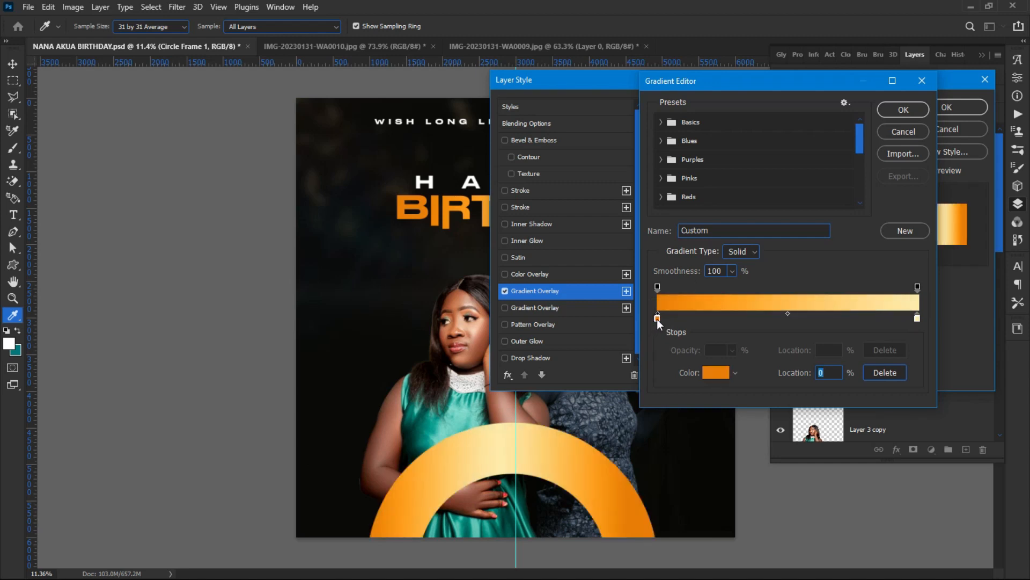
left_click(656, 318)
key("ctrl+z")
left_click(917, 317)
left_click(683, 318)
left_click_drag(685, 318, 707, 318)
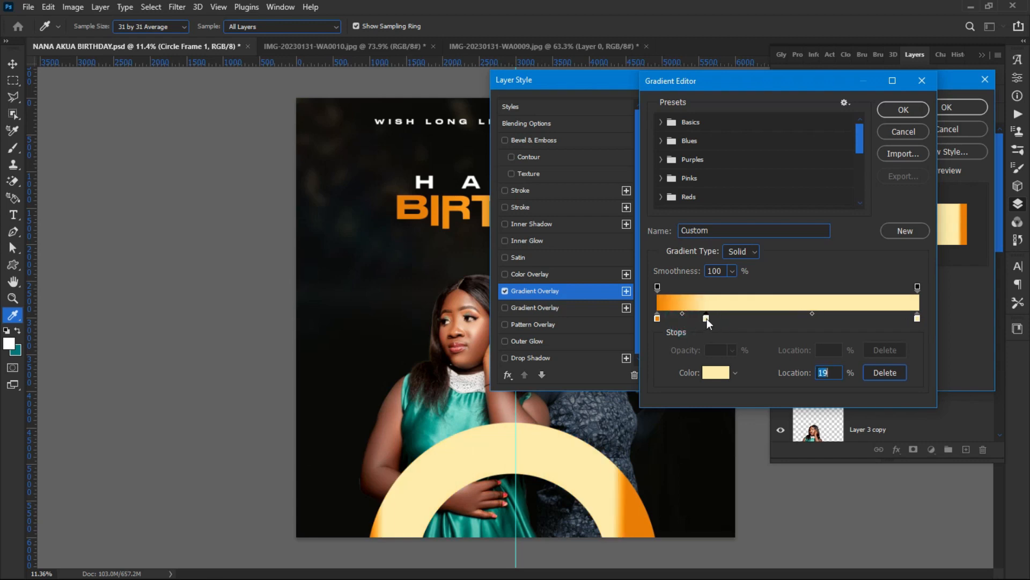
left_click(657, 317)
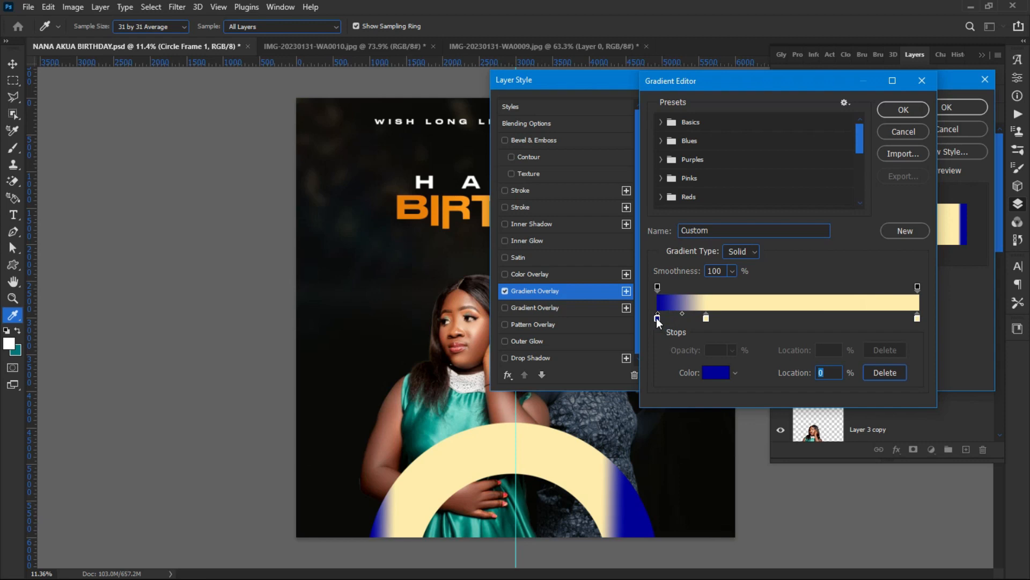
key("ctrl+z")
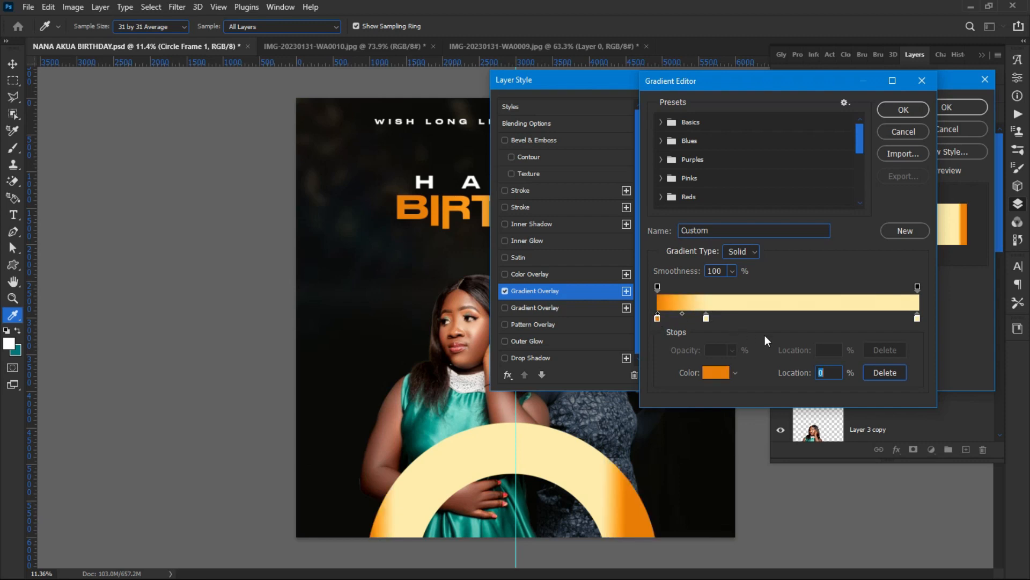
Step: Add an orange stop near 58% and settle the cream stop at 22%
left_click(872, 318)
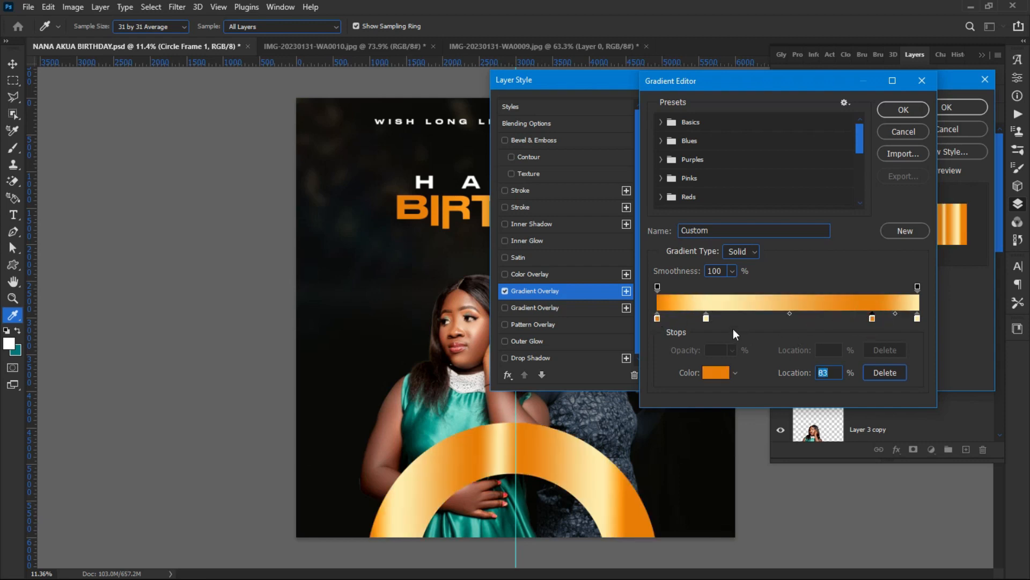
left_click_drag(873, 318, 827, 320)
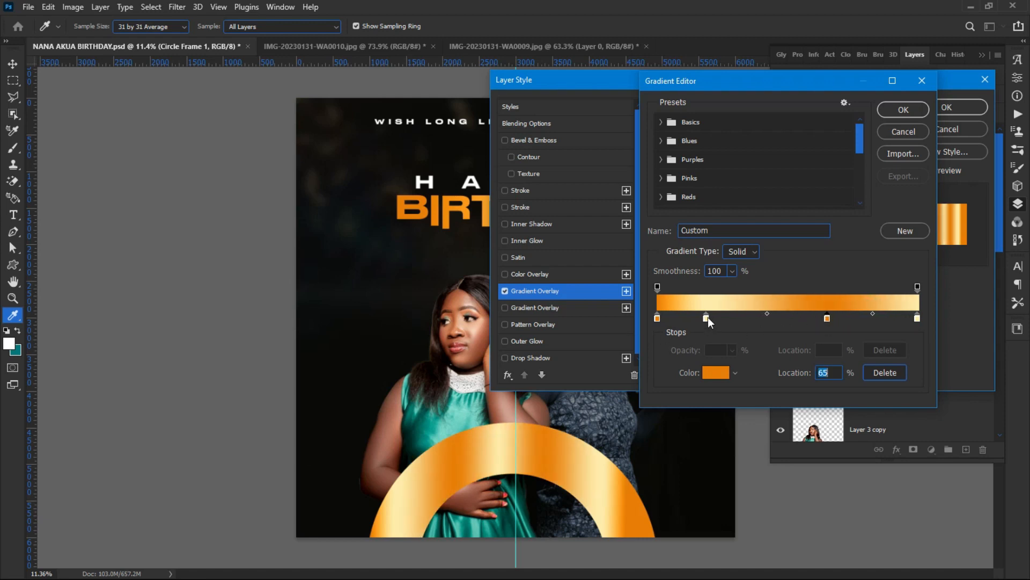
left_click_drag(706, 317, 719, 317)
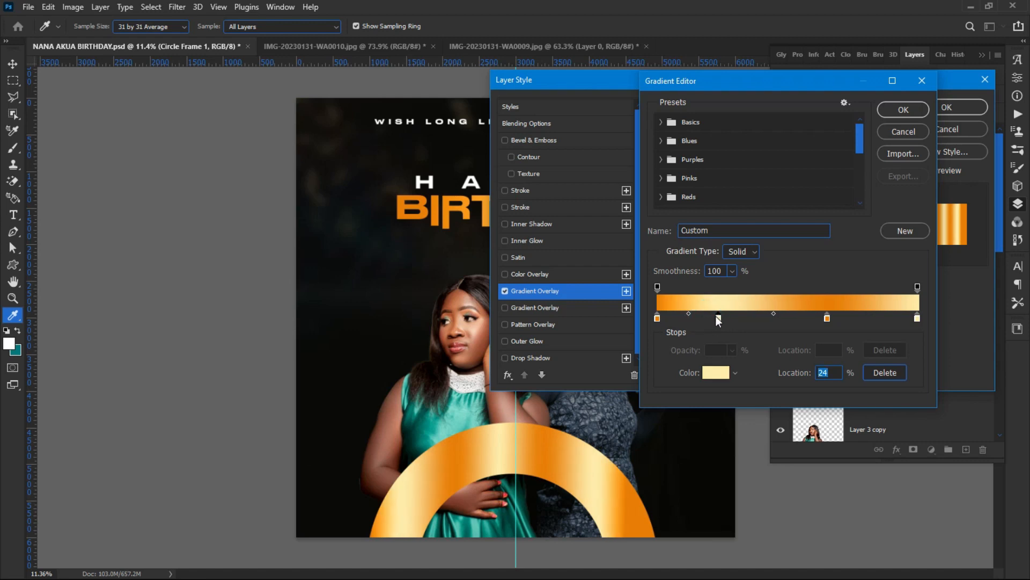
mouse_move(718, 318)
left_mouse_down()
mouse_move(687, 318)
mouse_move(710, 318)
left_mouse_up()
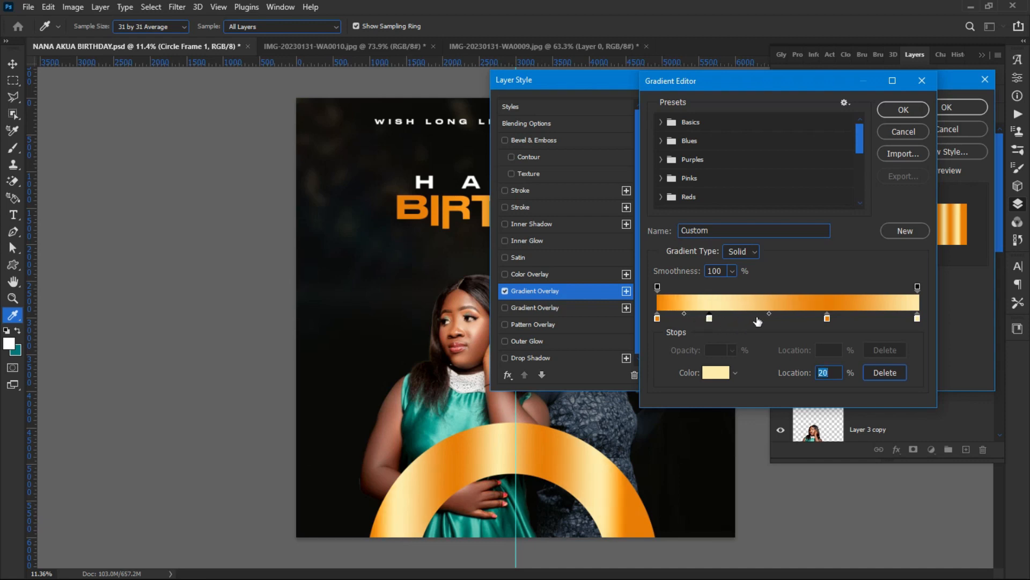
mouse_move(827, 317)
left_mouse_down()
mouse_move(769, 317)
mouse_move(809, 316)
left_mouse_up()
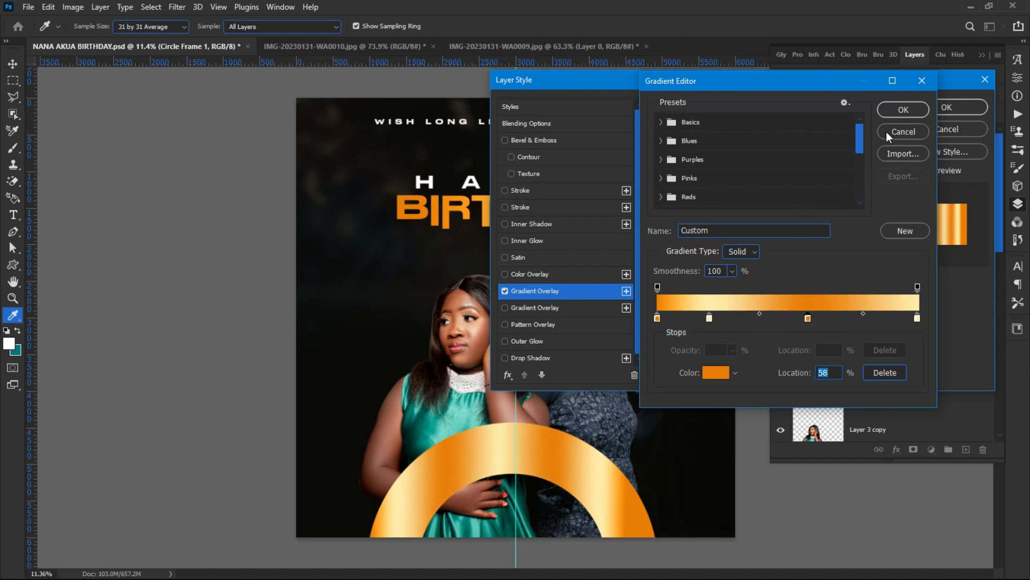
Step: Confirm the gold gradient, leave Align with Layer unchecked, and close Layer Style
left_click(903, 110)
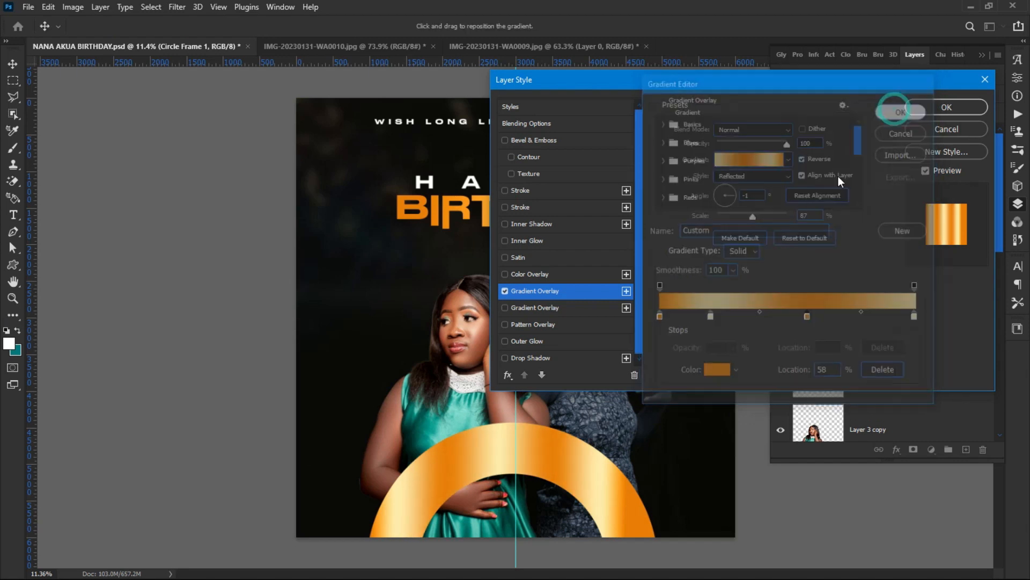
left_click(808, 178)
left_click(807, 177)
left_click(807, 178)
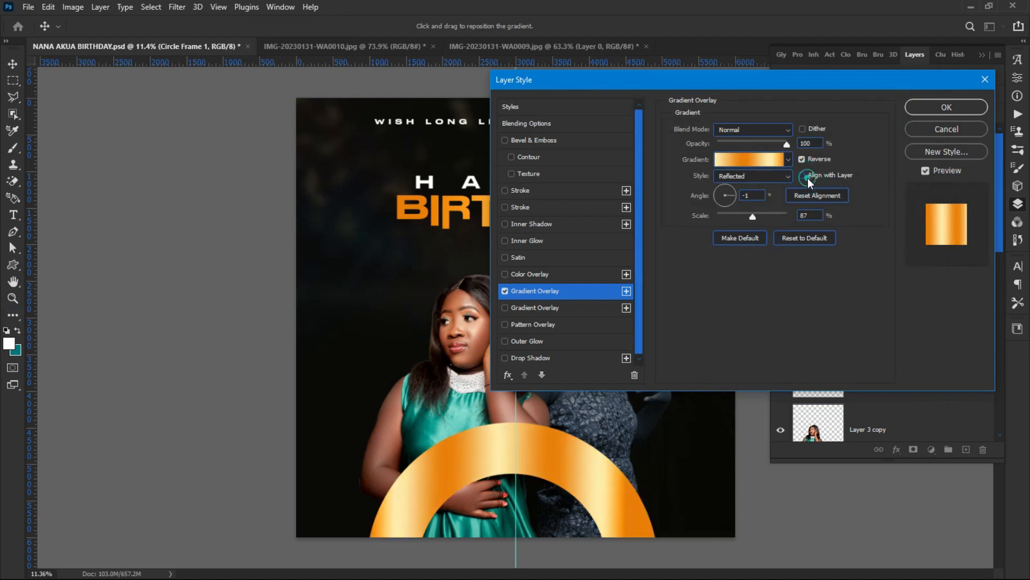
left_click(807, 178)
left_click(807, 178)
left_click(807, 178)
left_click(808, 177)
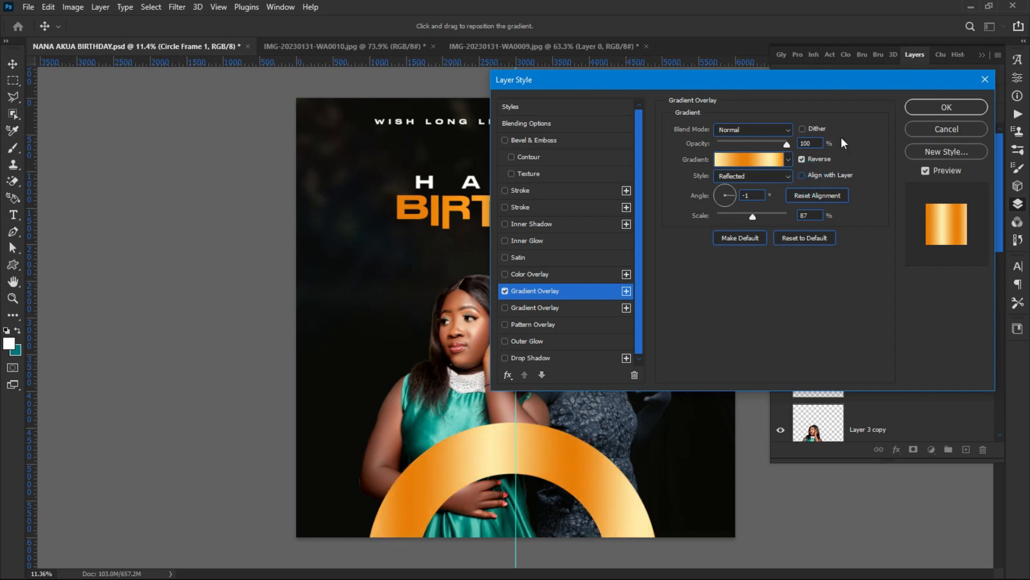
left_click(944, 109)
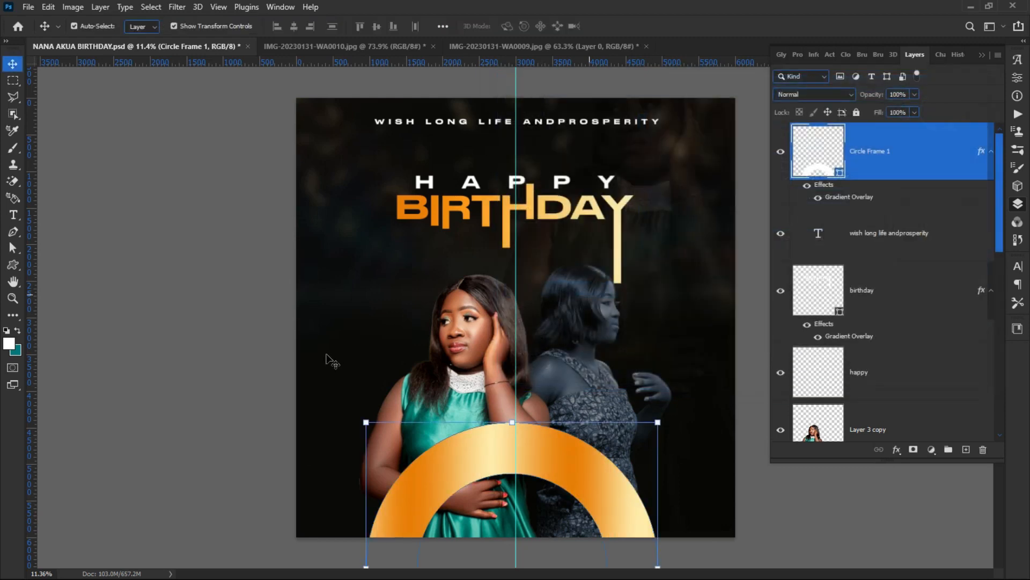
Step: Add a text layer left of the woman's head with the celebrant's name in capitals
left_click(217, 322)
scroll(490, 467, "up", 2)
scroll(450, 382, "down", 2)
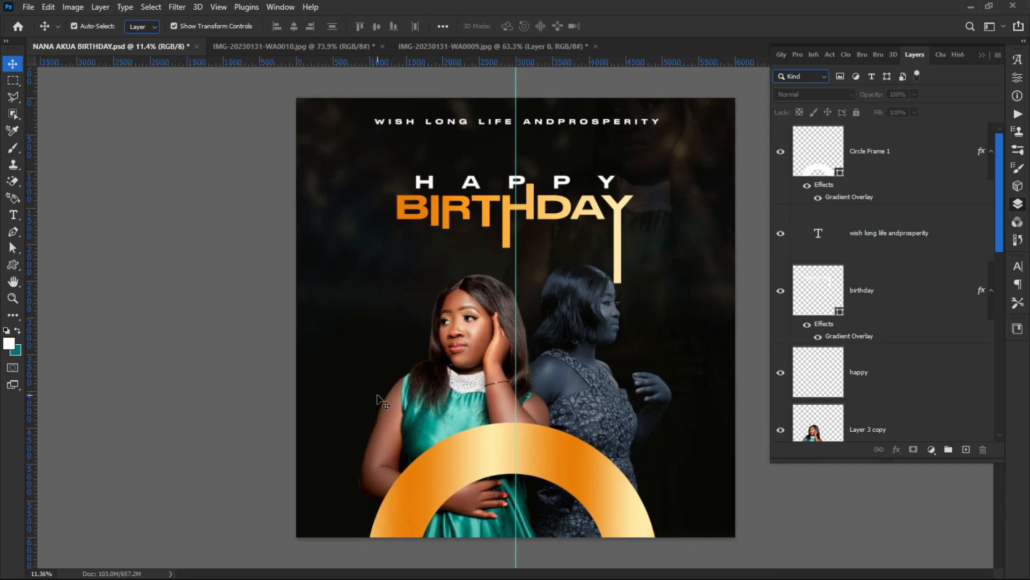
key("t")
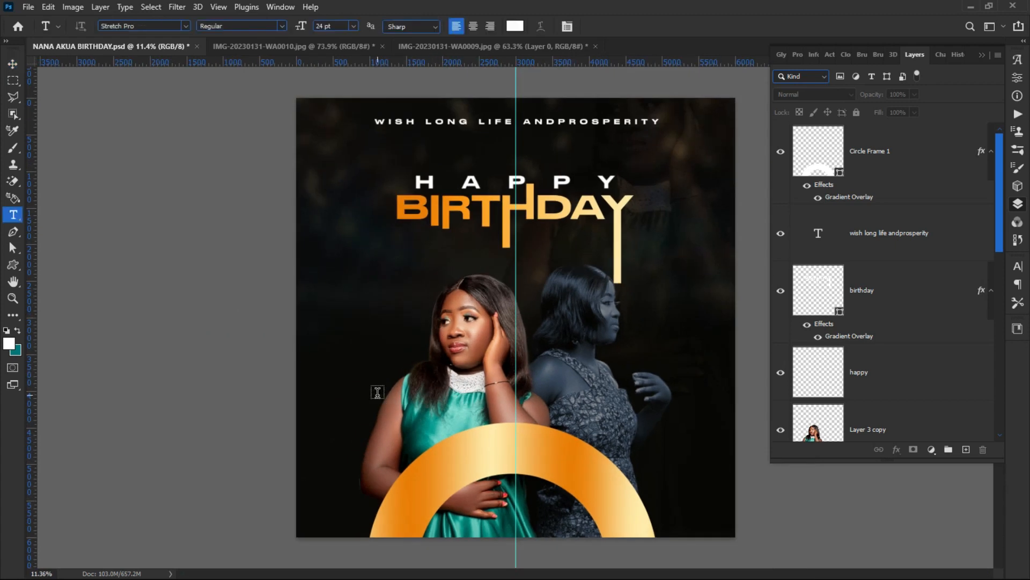
left_click(346, 285)
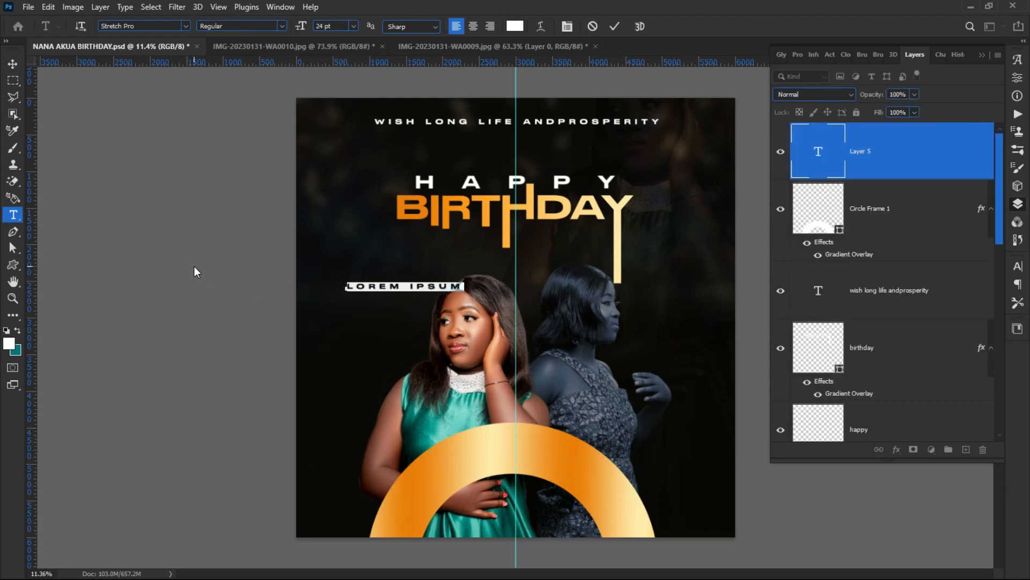
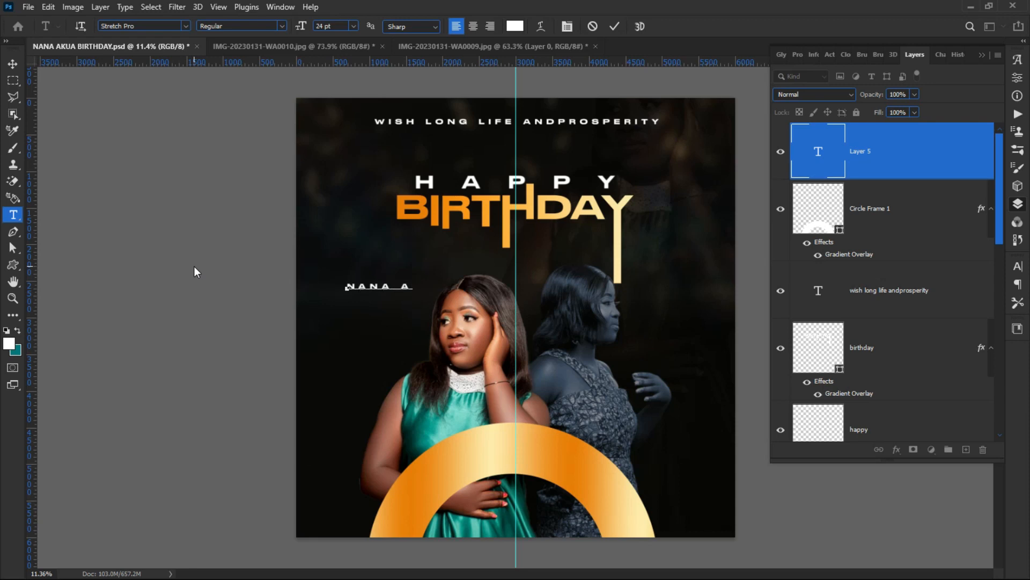
key("super")
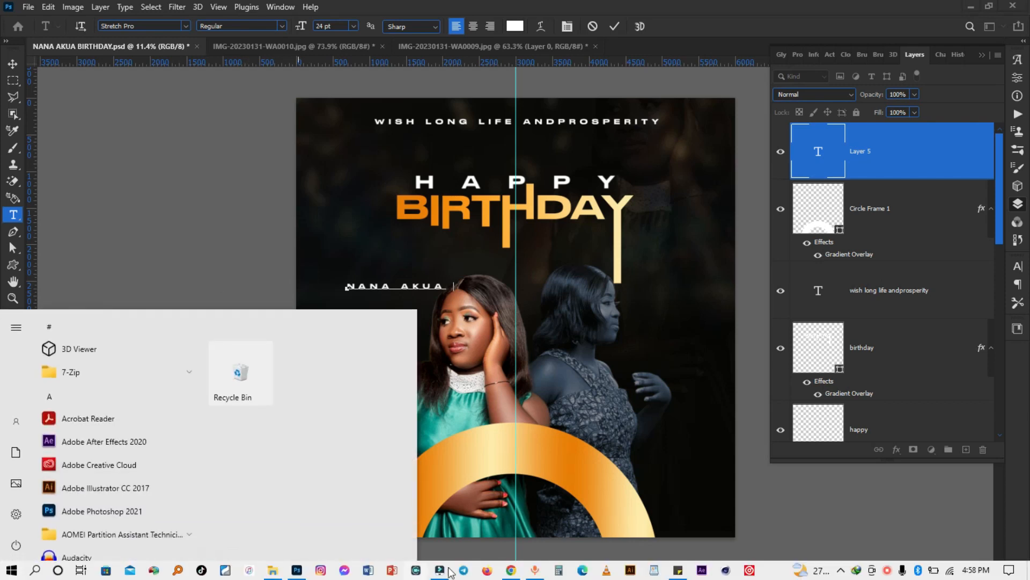
Step: Google the celebrant's first name in a new Chrome tab, then return to Photoshop
left_click(511, 573)
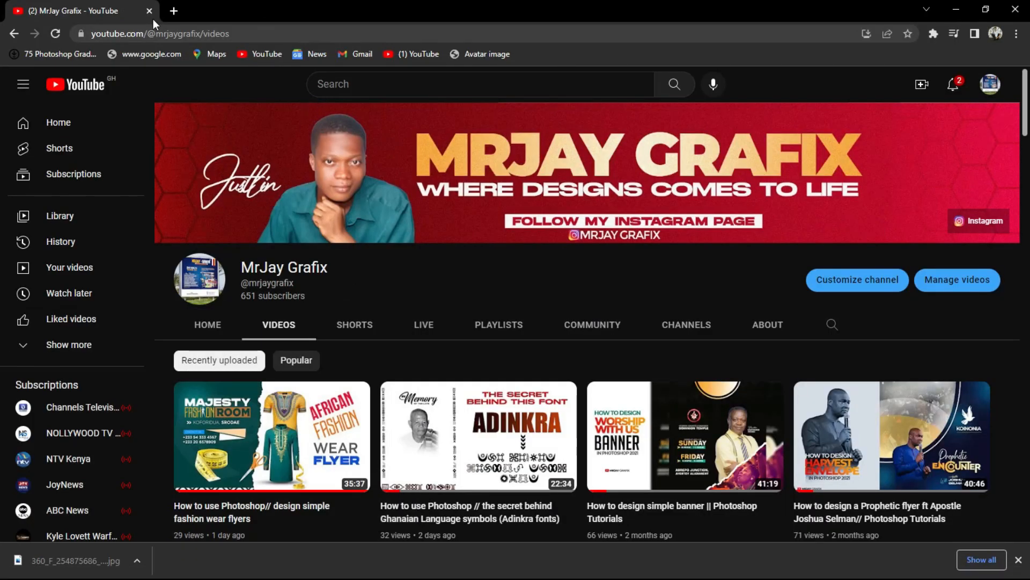
left_click(174, 11)
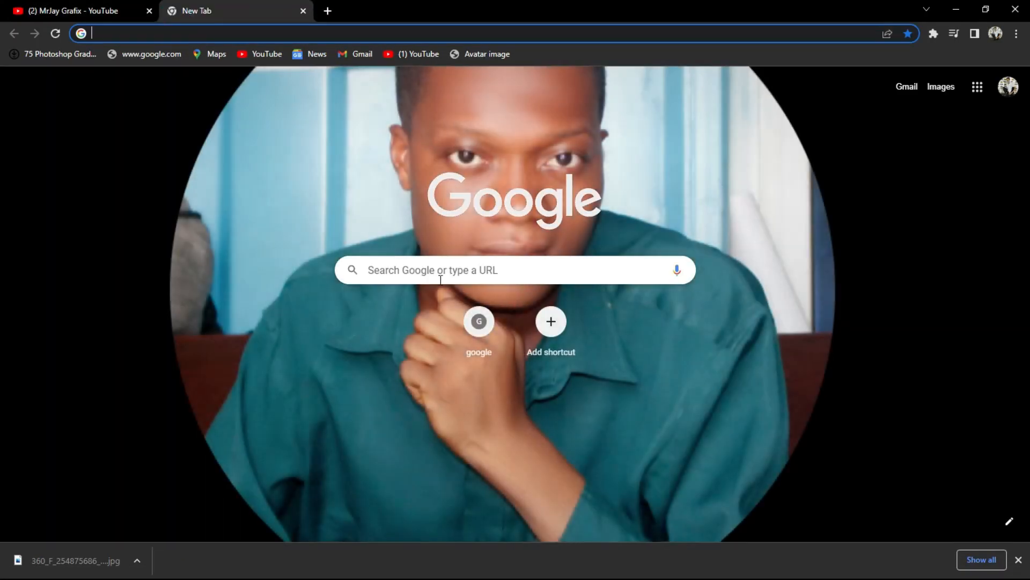
left_click(439, 278)
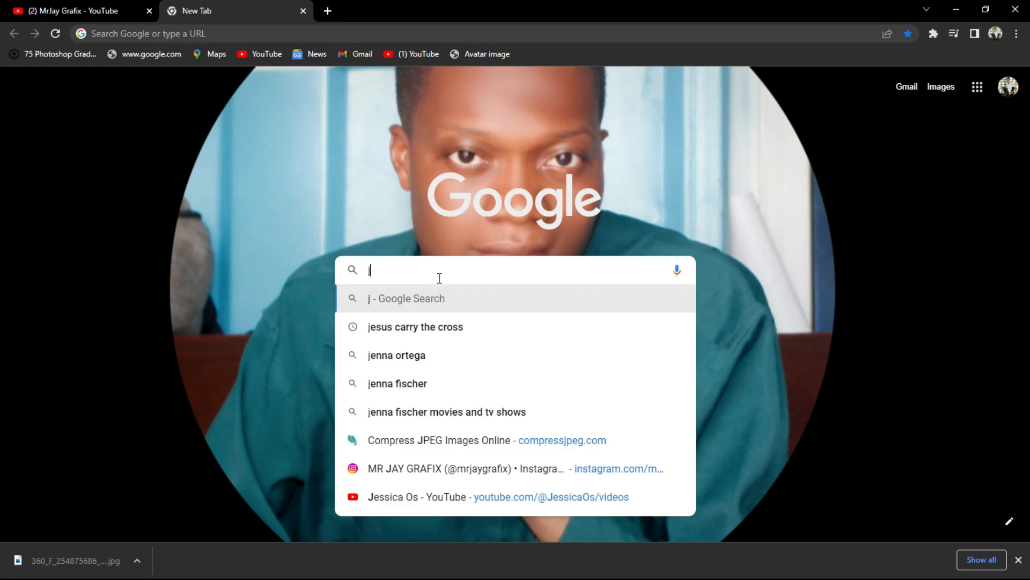
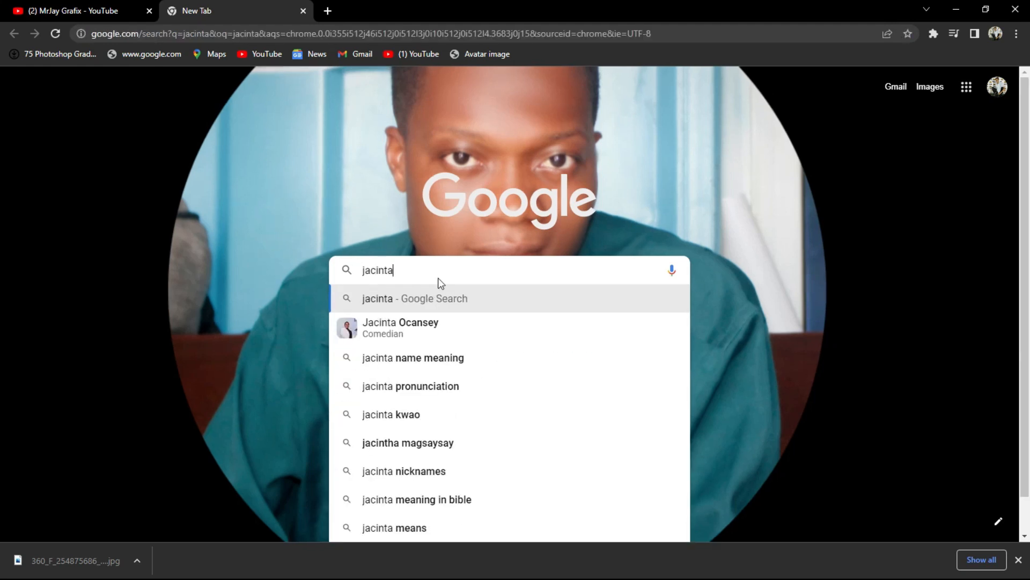
key("Return")
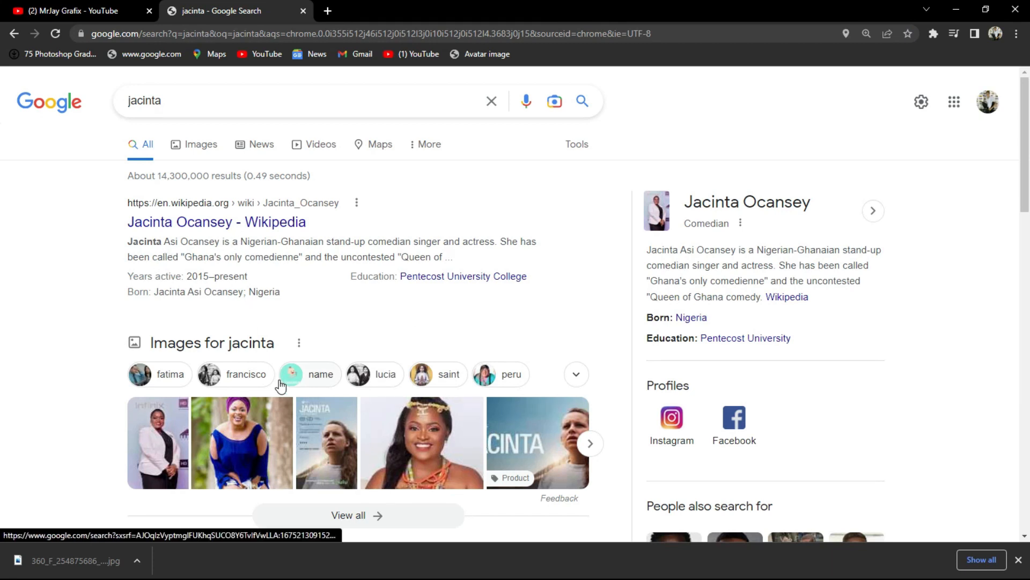
key("super")
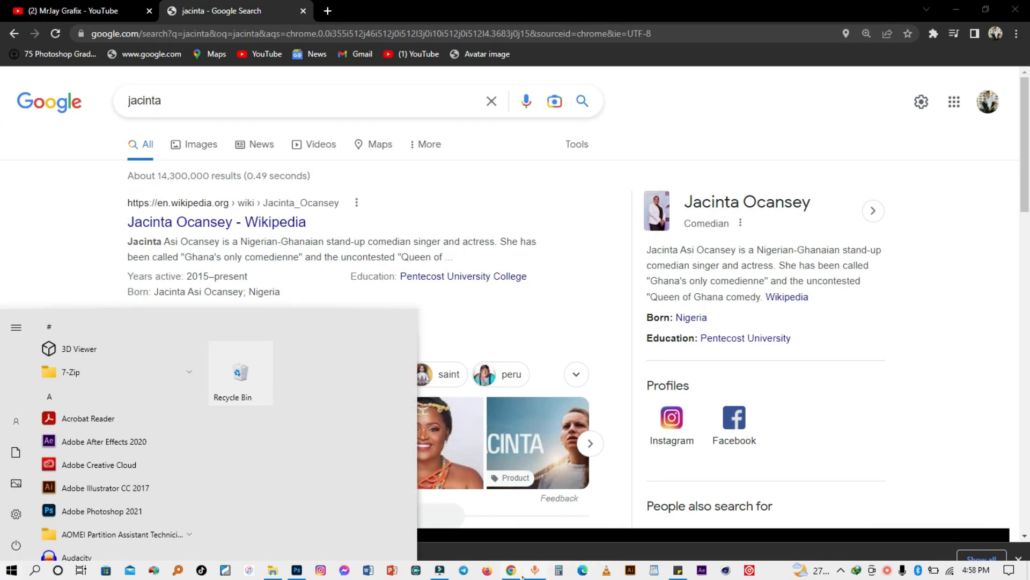
left_click(296, 570)
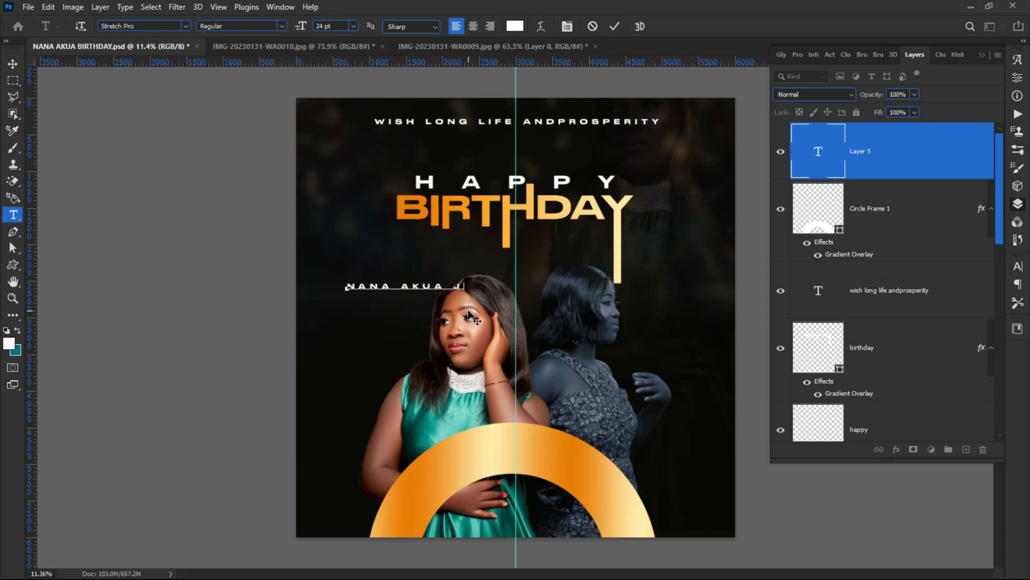
Step: Finish and reposition the straight name text, then delete that text layer
type("CINT")
left_click(138, 144)
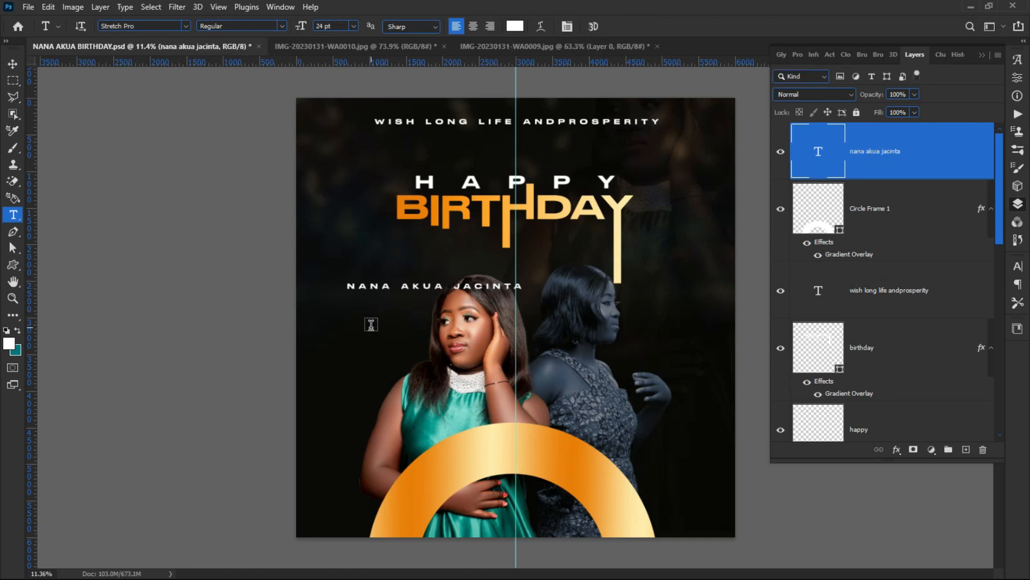
left_click(14, 63)
left_click_drag(403, 289, 381, 265)
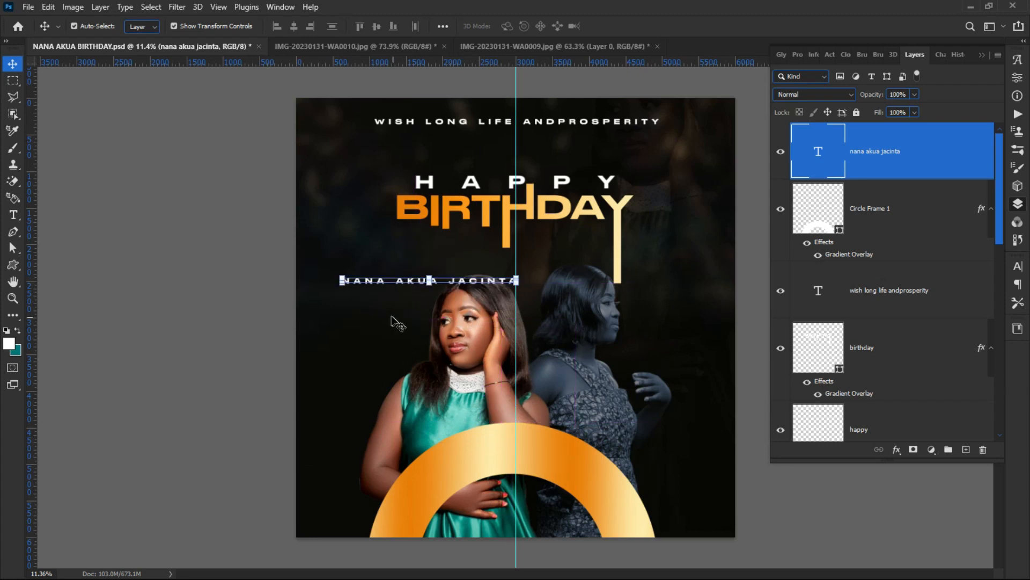
left_click_drag(392, 291, 400, 289)
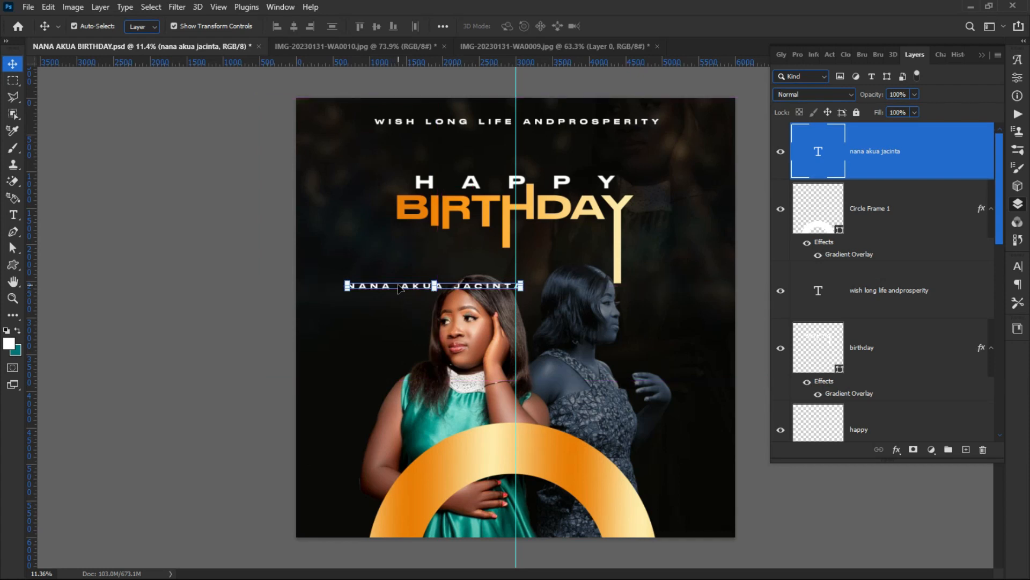
key("Delete")
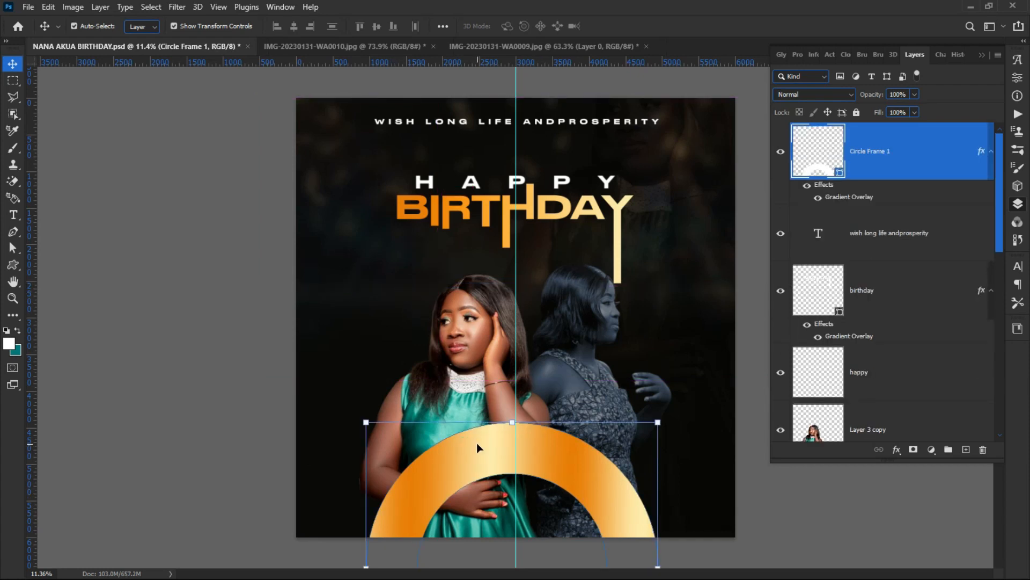
key("shift+Right")
key("shift+Right")
key("shift+Right")
key("shift+Right")
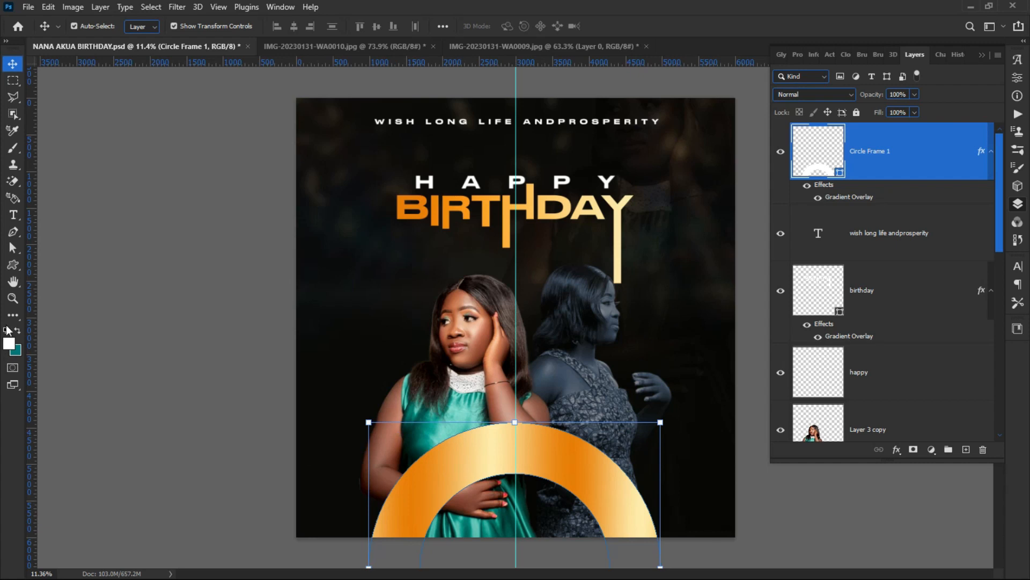
left_click(12, 215)
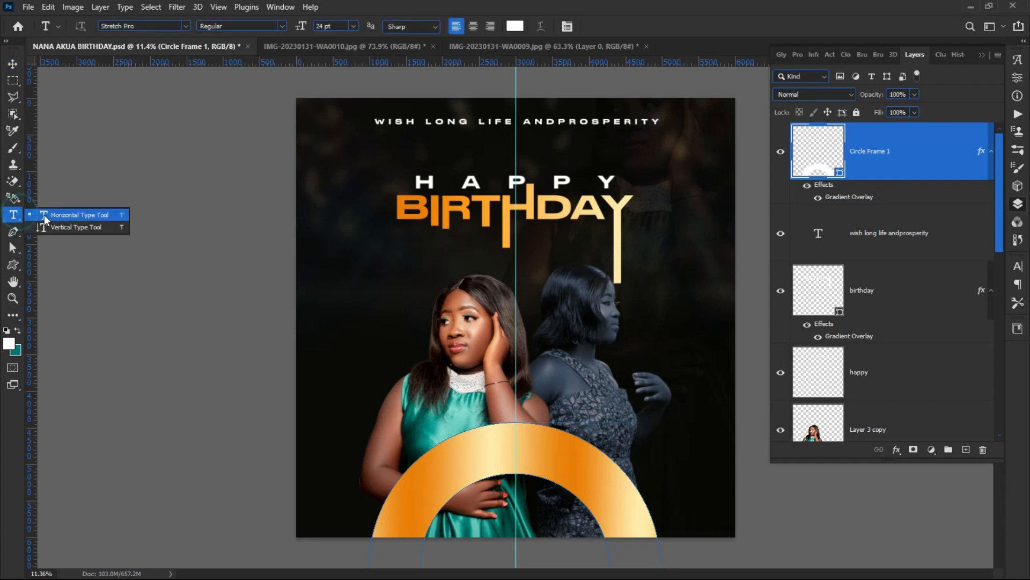
left_click(75, 221)
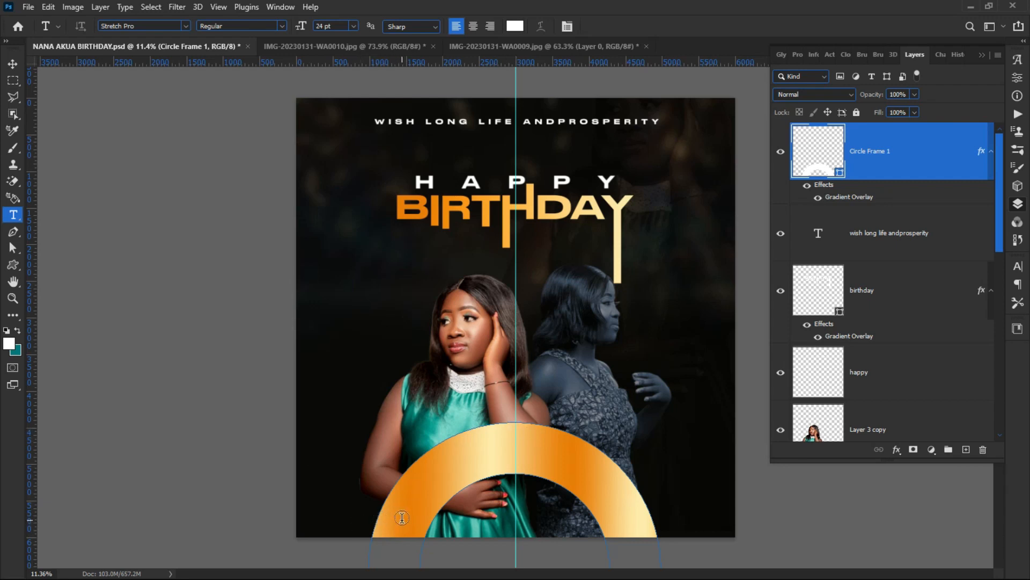
left_click(401, 517)
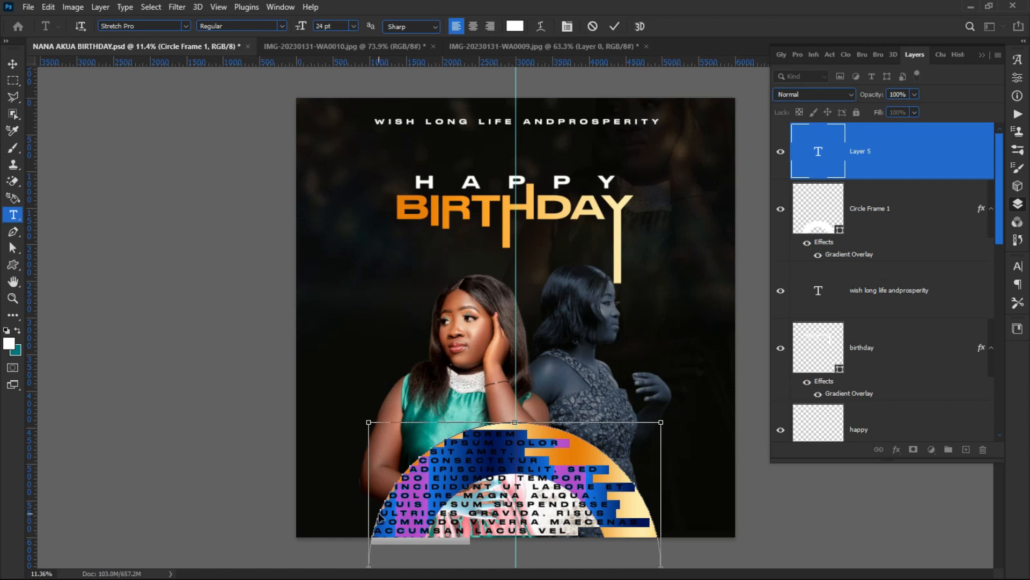
left_click(592, 27)
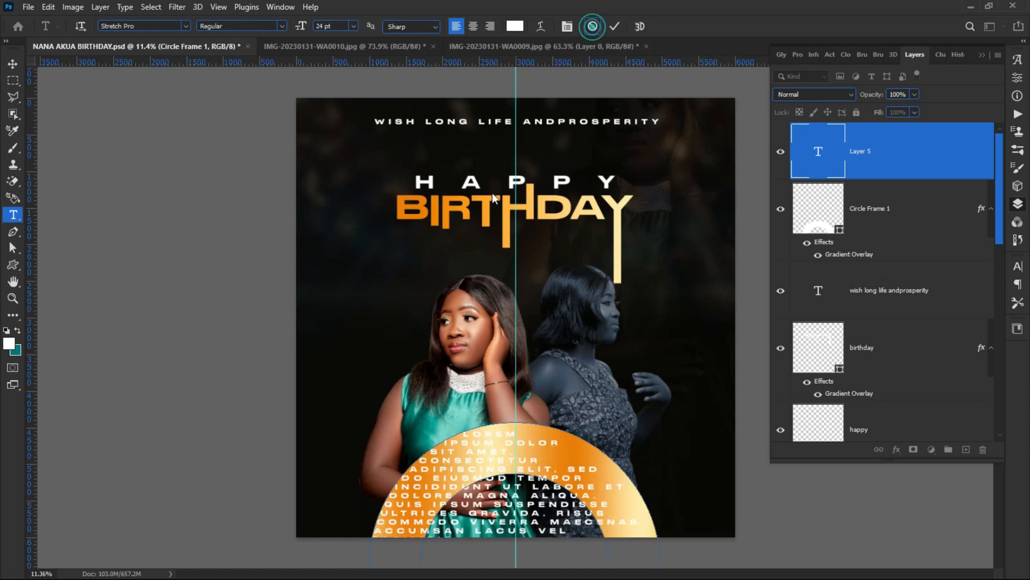
left_click(371, 528)
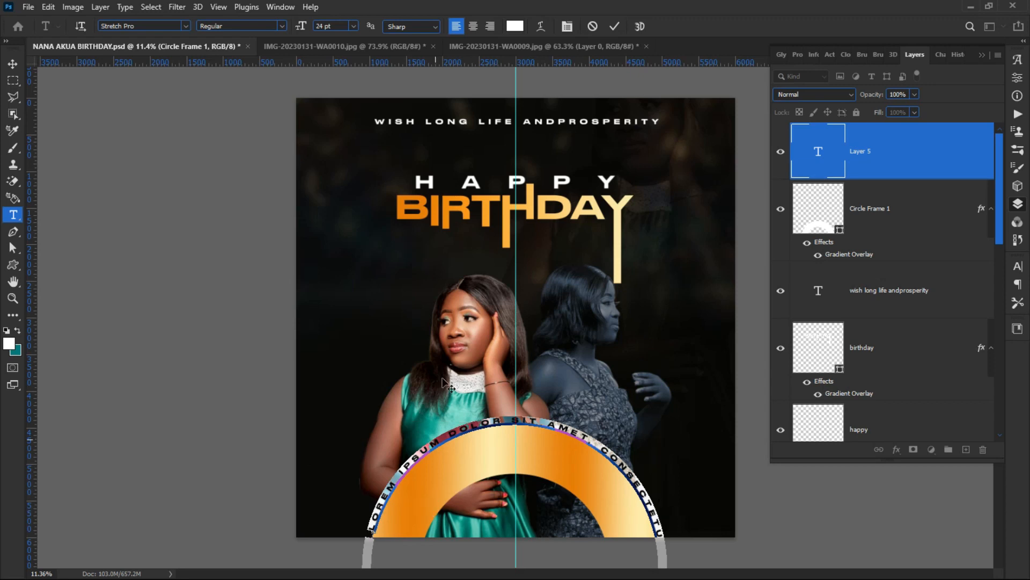
left_click(591, 30)
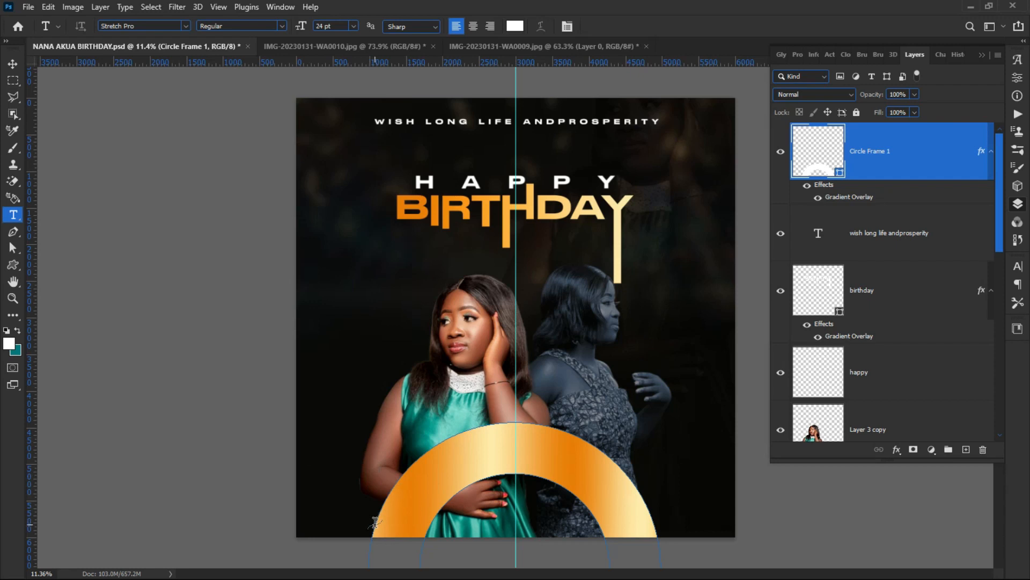
Step: Type the celebrant's full name as path text along the gold ring's outer edge
scroll(375, 522, "up", 2)
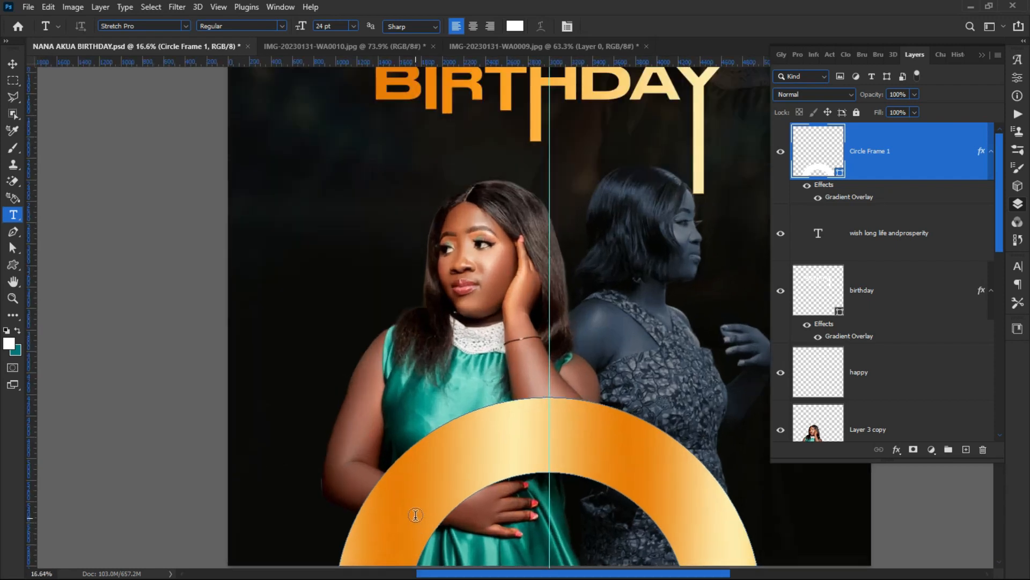
scroll(378, 213, "down", 1)
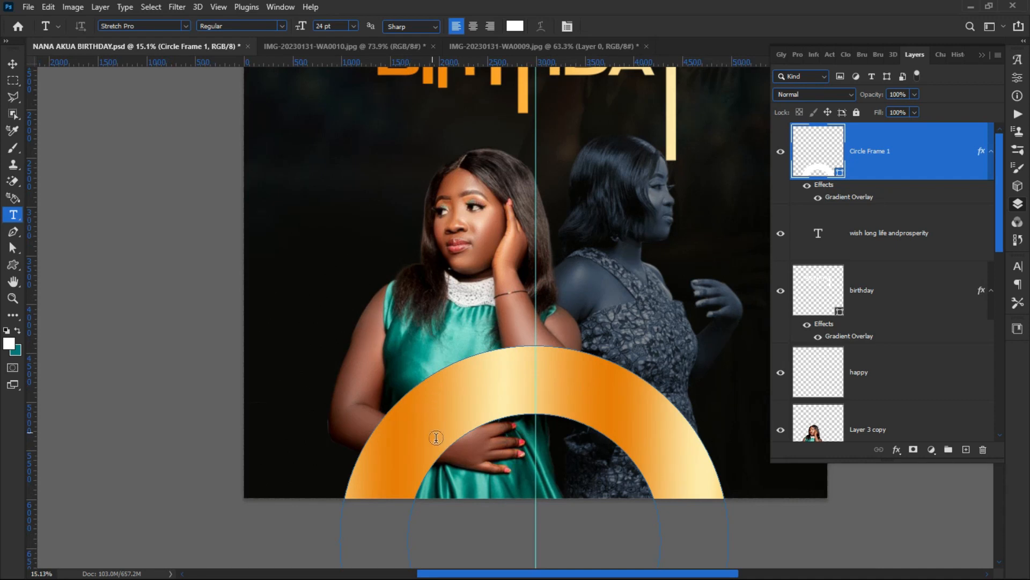
scroll(480, 521, "up", 1)
scroll(481, 521, "up", 1)
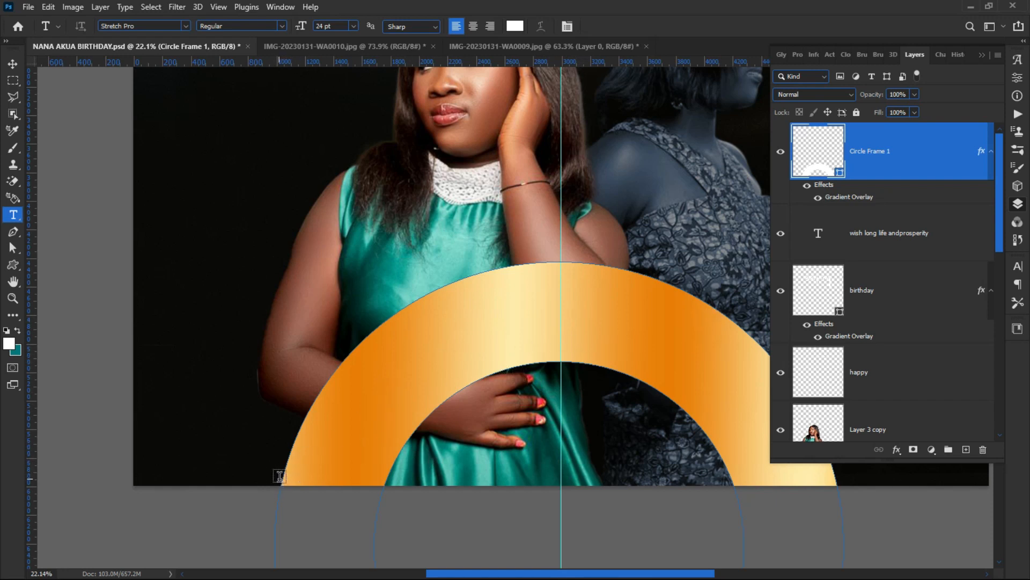
left_click(282, 473)
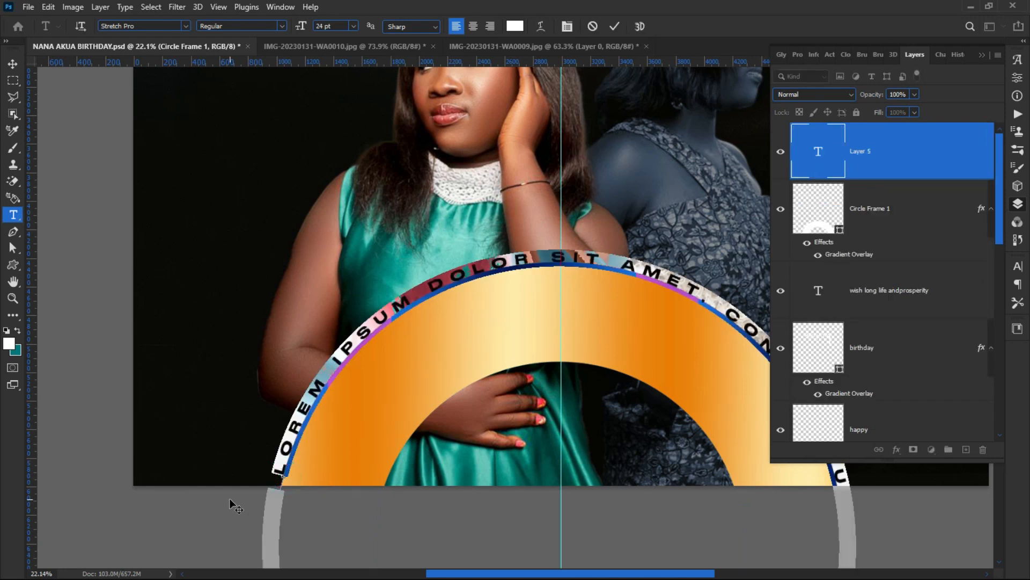
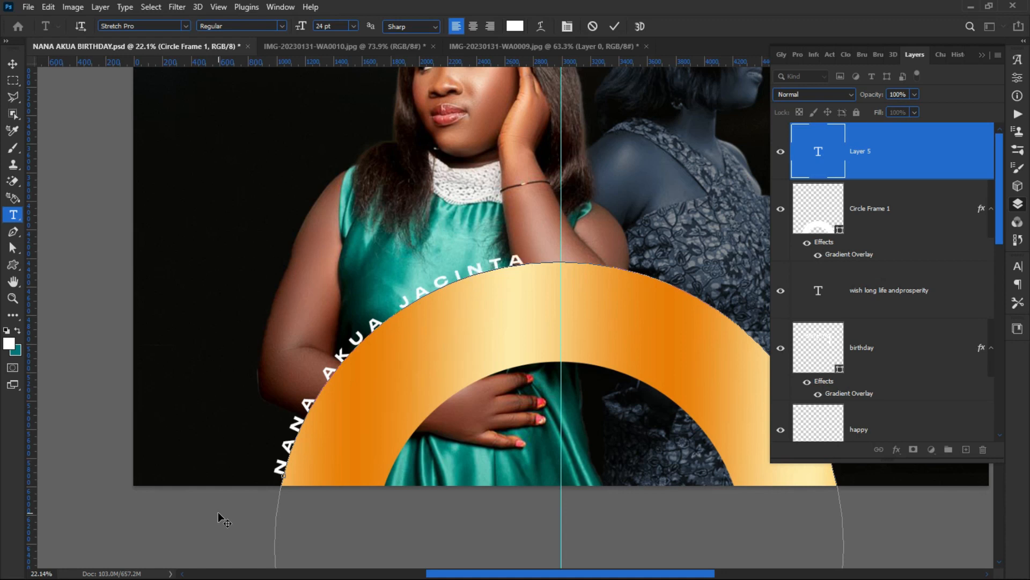
scroll(218, 511, "up", 1)
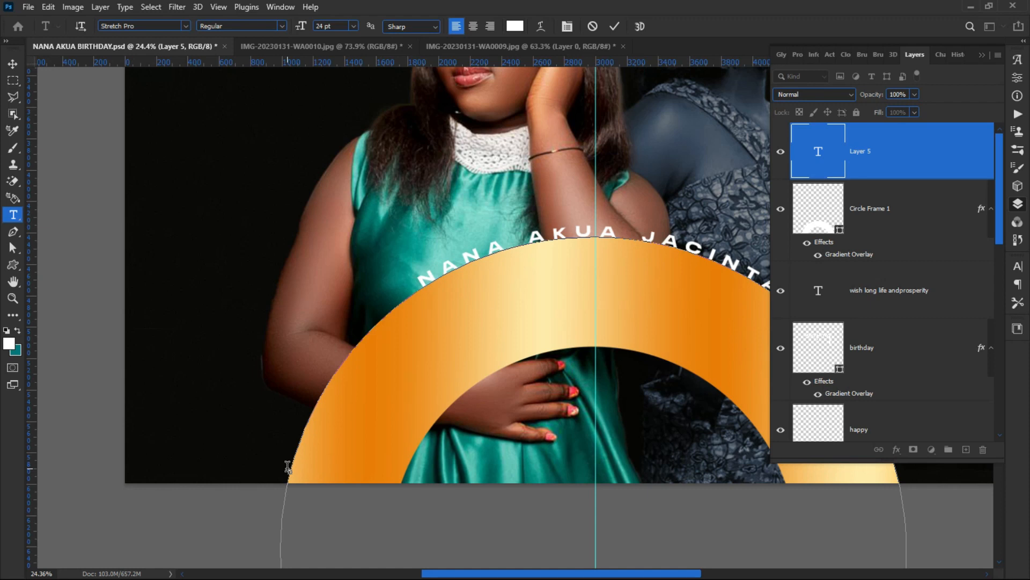
Step: Remove leading spaces to slide the name along the arc and set it in Hanson Bold
key("BackSpace")
key("BackSpace")
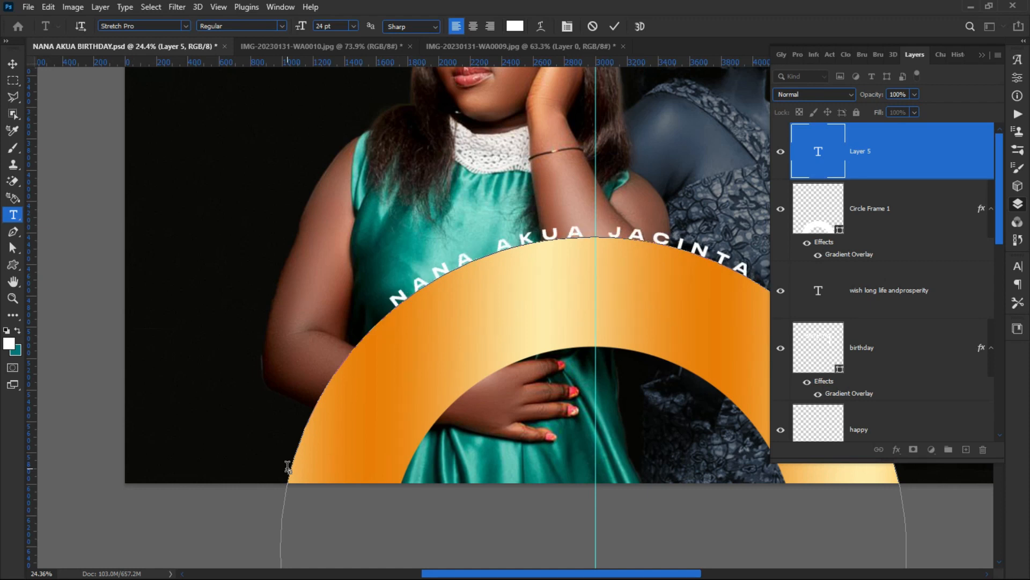
scroll(184, 429, "down", 1)
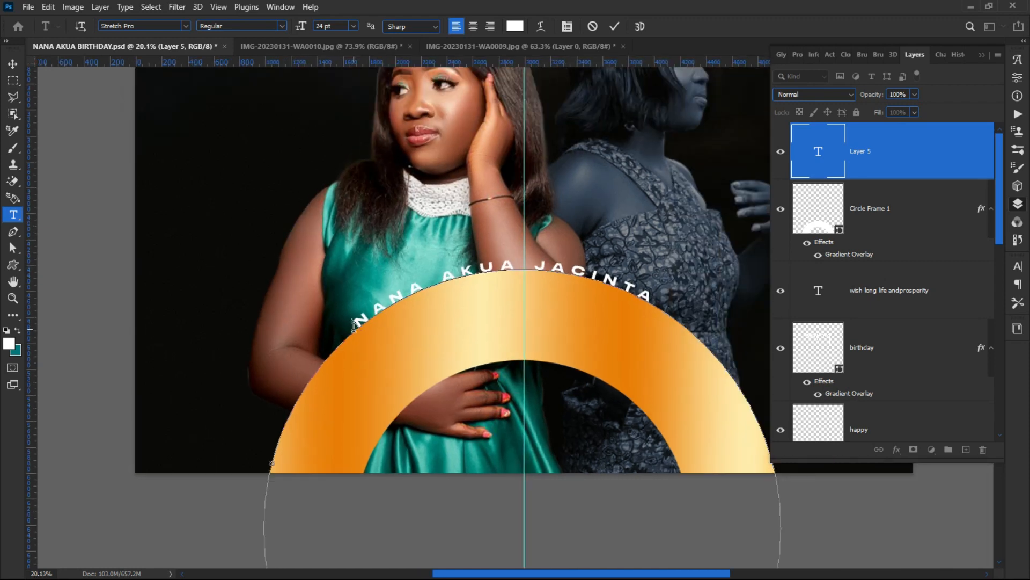
left_click_drag(354, 323, 685, 296)
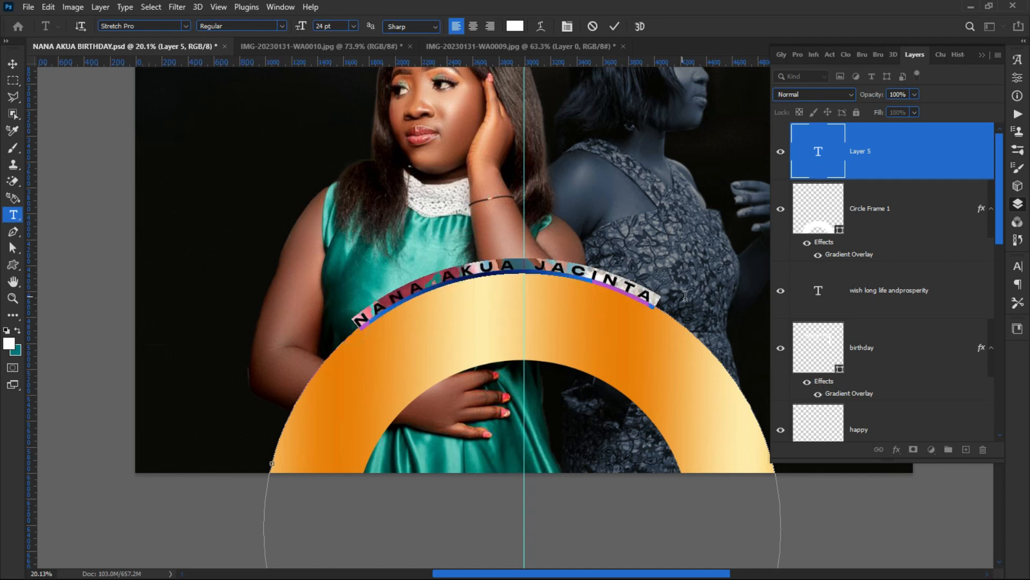
left_click(153, 26)
type("han")
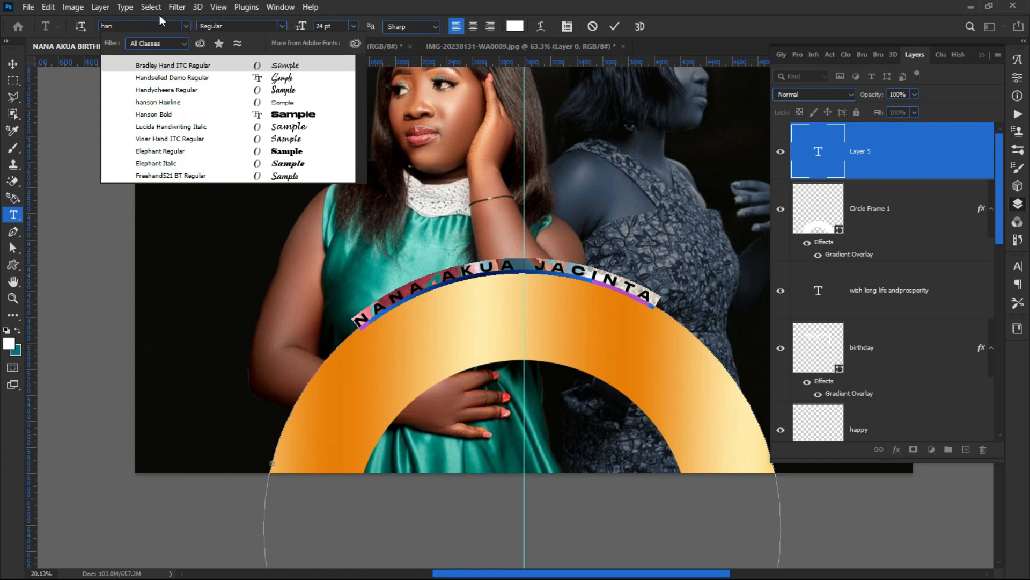
left_click(225, 113)
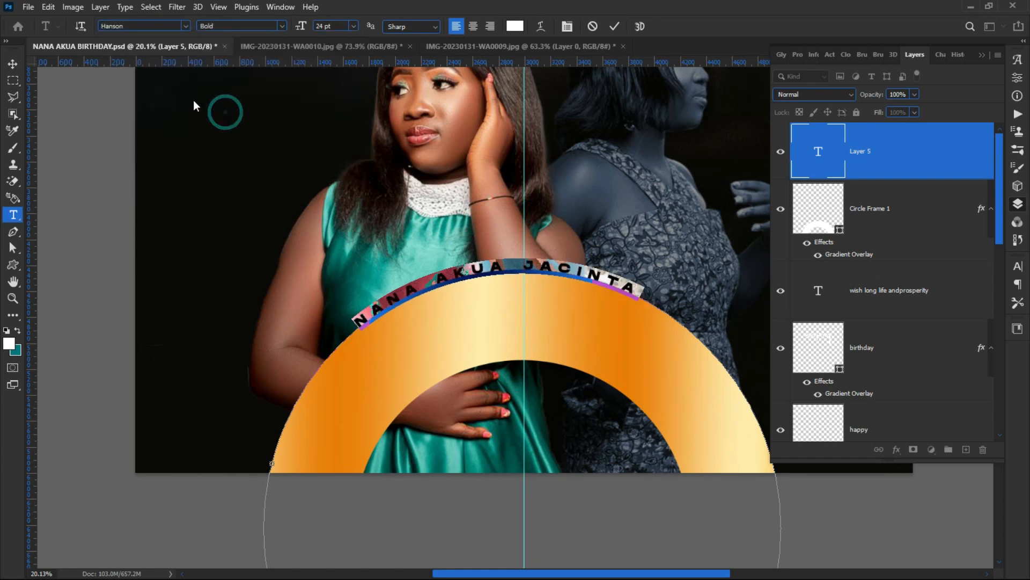
left_click(353, 315)
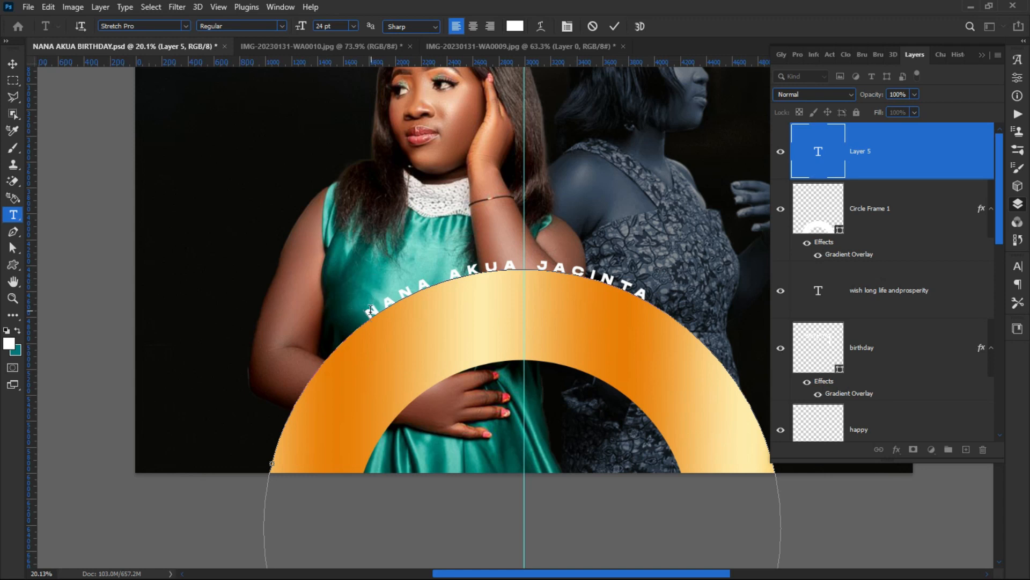
left_click_drag(371, 309, 668, 296)
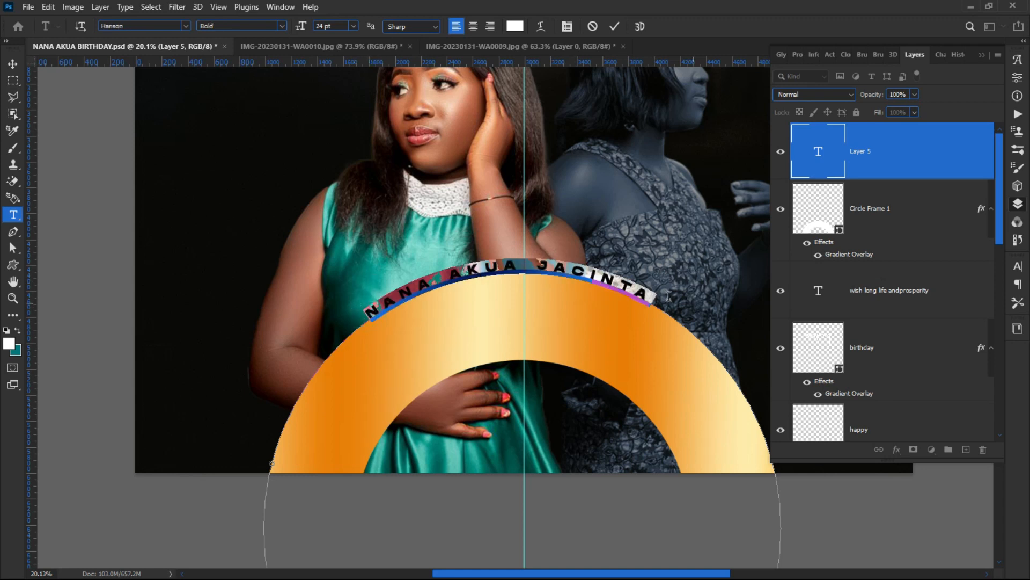
left_click(638, 290)
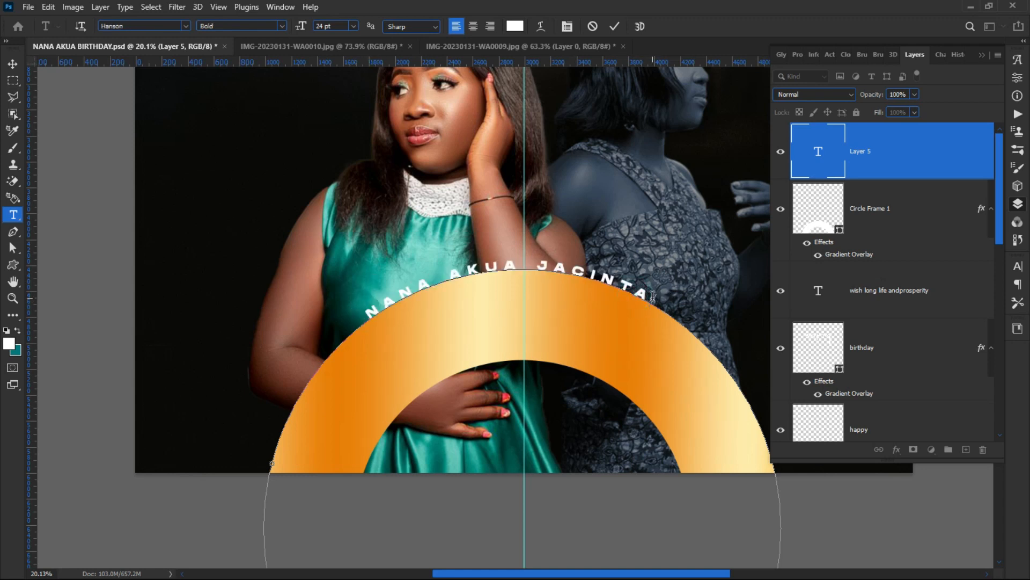
Step: In the Character panel, raise the name's baseline shift to about 35 pt to push it outward from the arc
left_click(1018, 267)
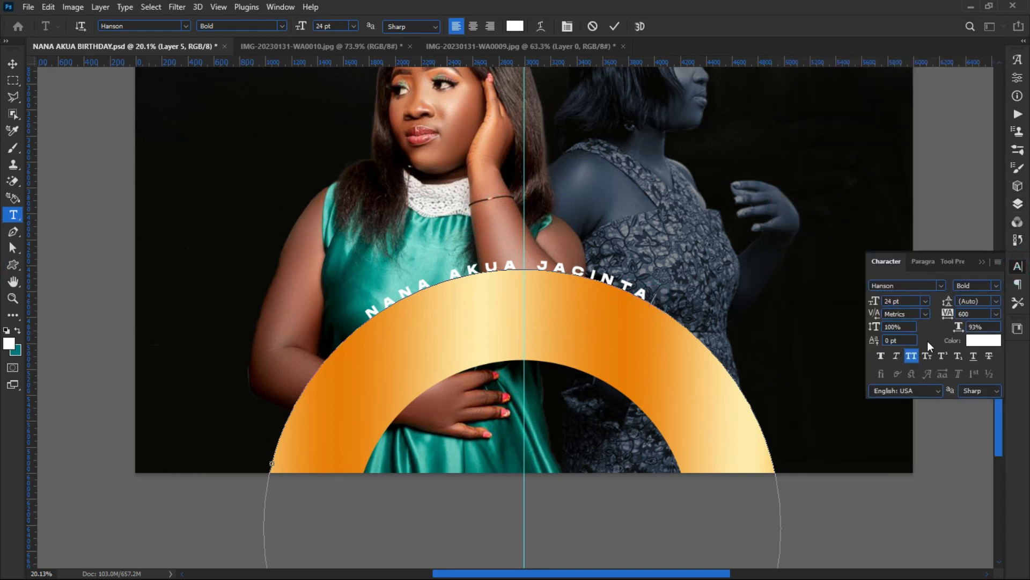
left_click(874, 340)
left_click_drag(884, 344, 896, 353)
left_click_drag(656, 304, 239, 364)
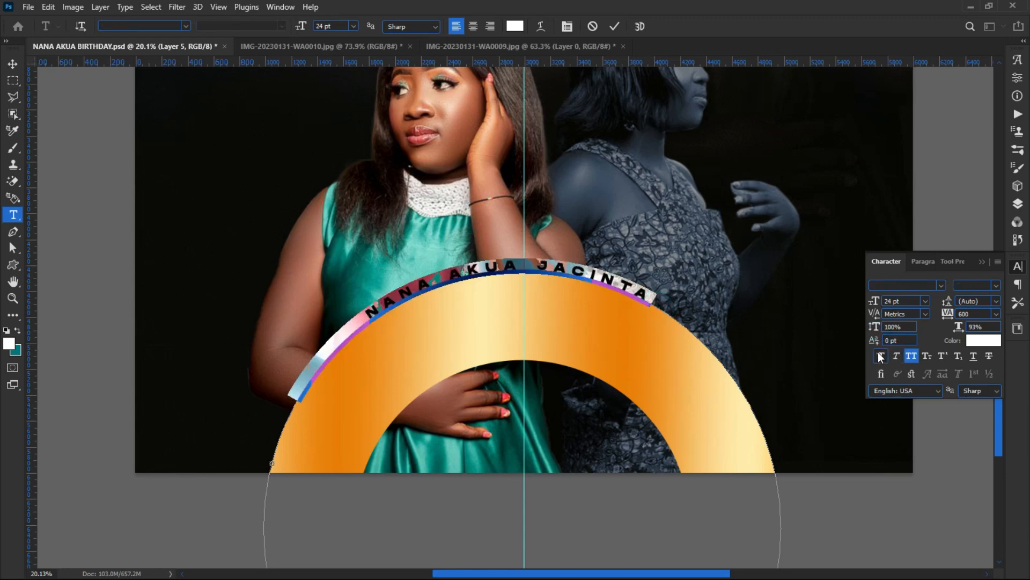
left_click_drag(874, 339, 831, 365)
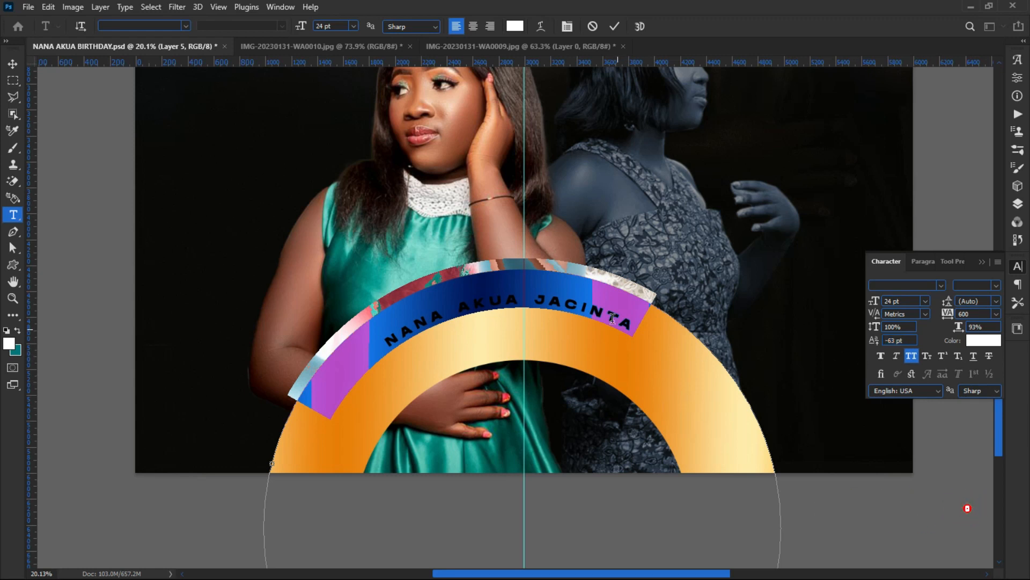
Step: Reset the curved name's baseline shift to 0 and adjust its line spacing
left_click(582, 306)
left_click_drag(644, 322, 360, 379)
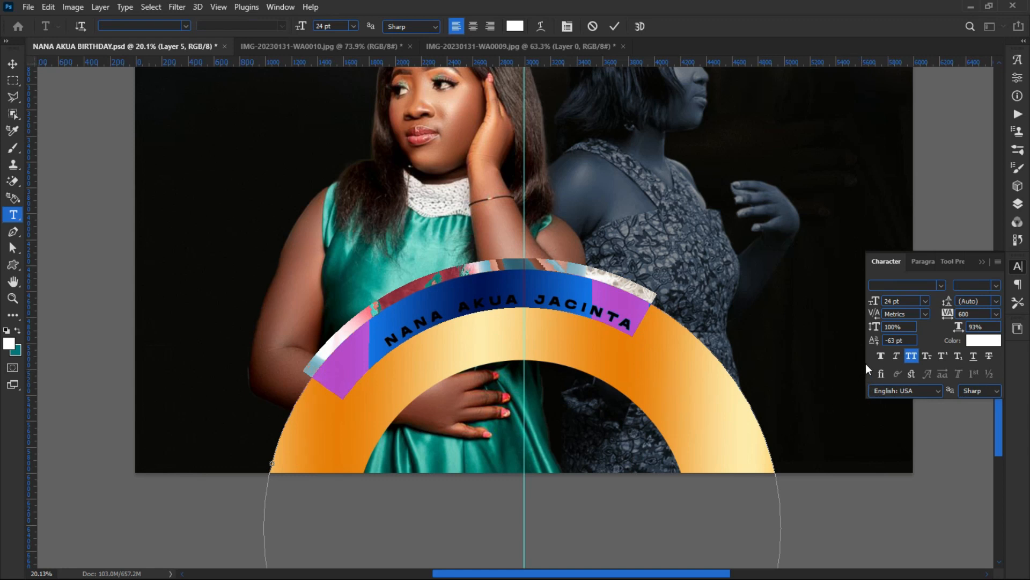
left_click(915, 341)
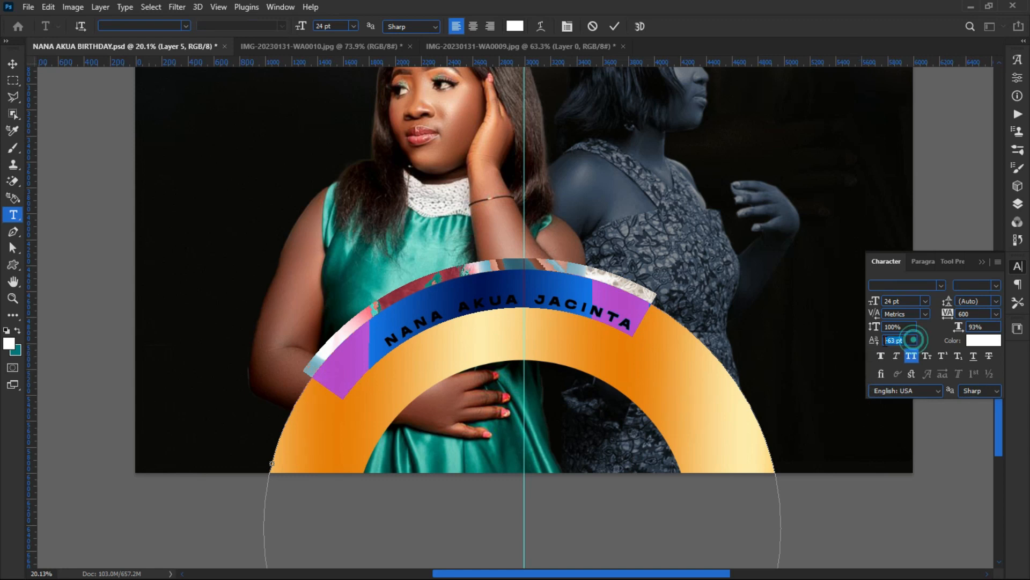
type("0")
key("Return")
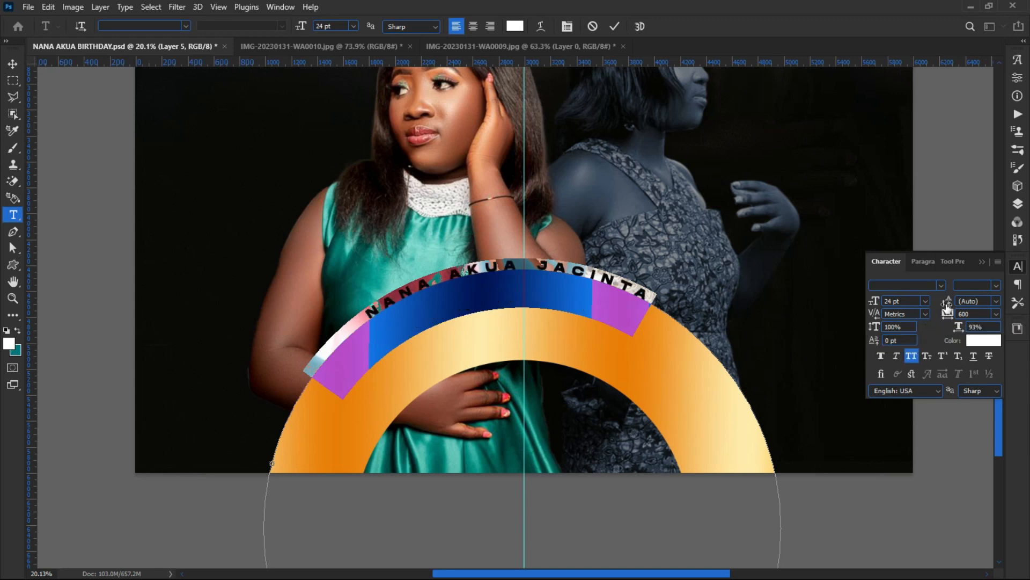
mouse_move(947, 301)
left_mouse_down()
mouse_move(929, 307)
mouse_move(965, 304)
mouse_move(935, 306)
left_mouse_up()
Step: Preview the name, then undo the accidental deletion so it returns to the arc
left_click(364, 315)
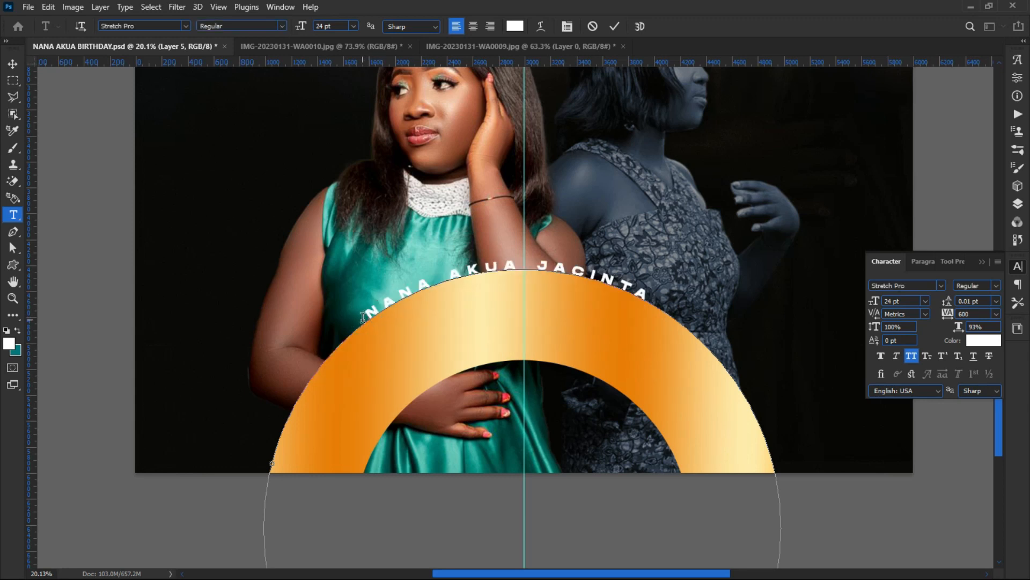
key("ctrl+a")
key("BackSpace")
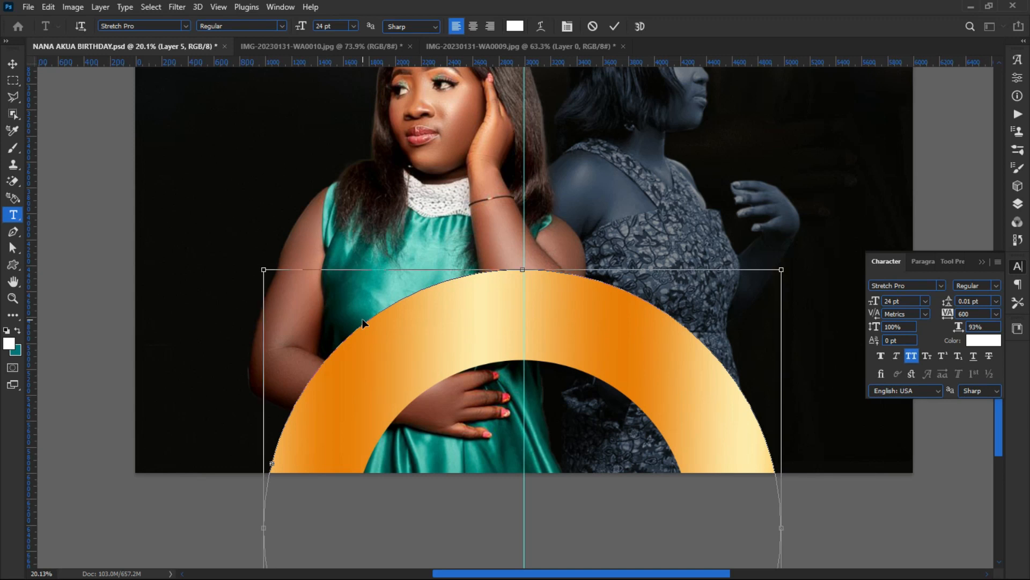
key("ctrl+z")
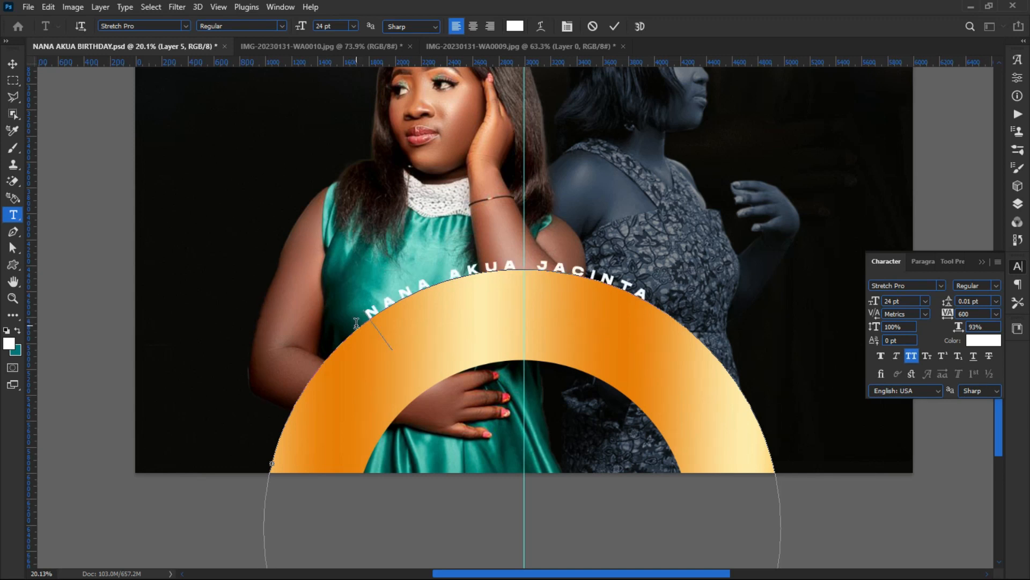
Step: Shift the name's baseline down to -83 pt, enlarge it to 46 pt, and set tracking to 0
left_click_drag(362, 314, 650, 294)
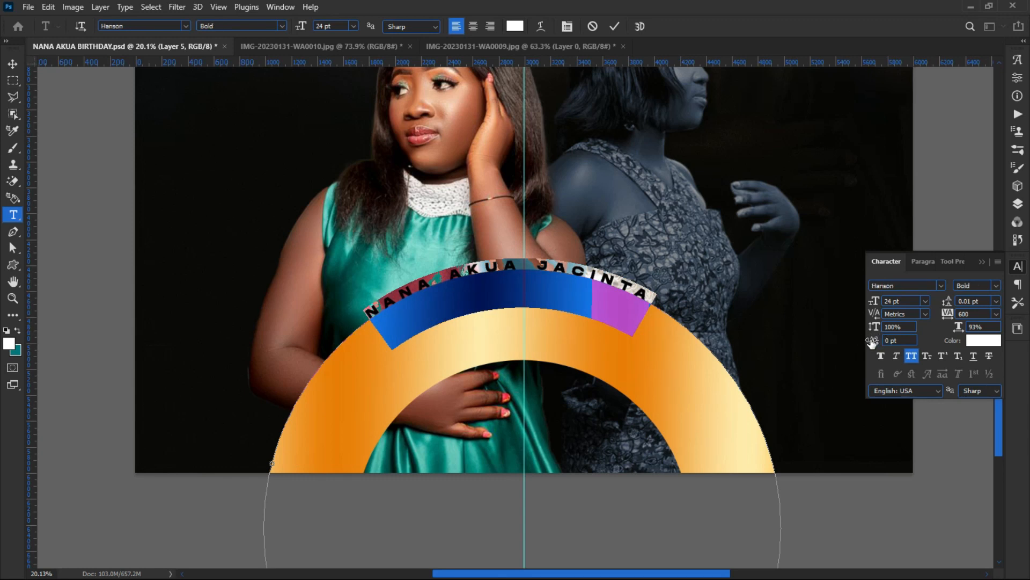
left_click_drag(872, 341, 816, 320)
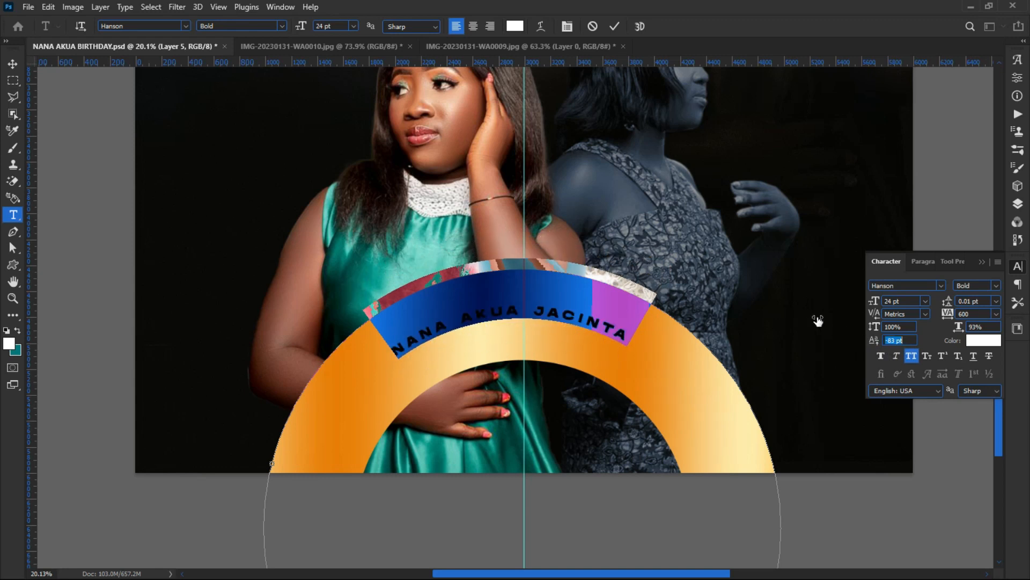
left_click_drag(872, 301, 887, 303)
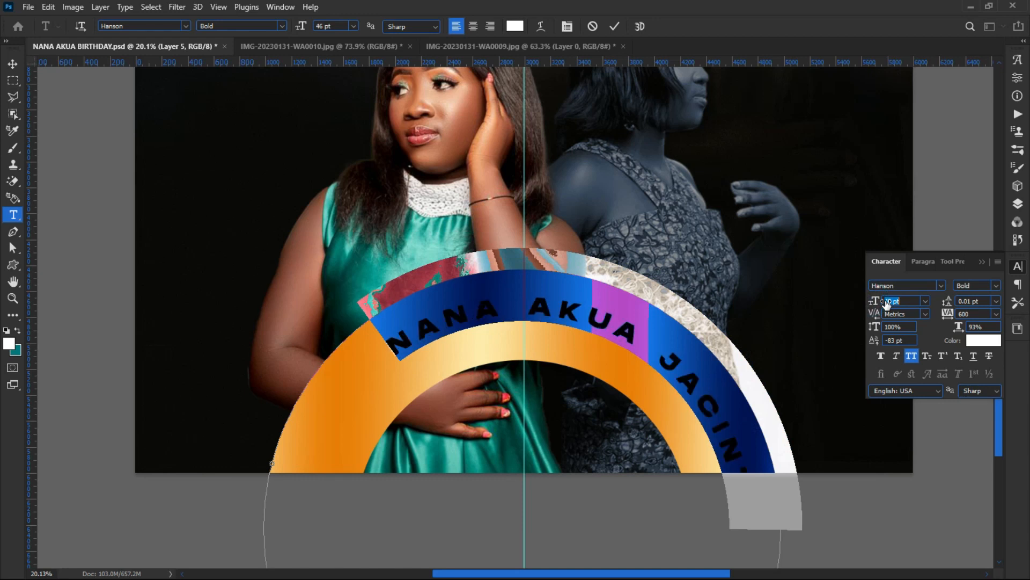
left_click(391, 345)
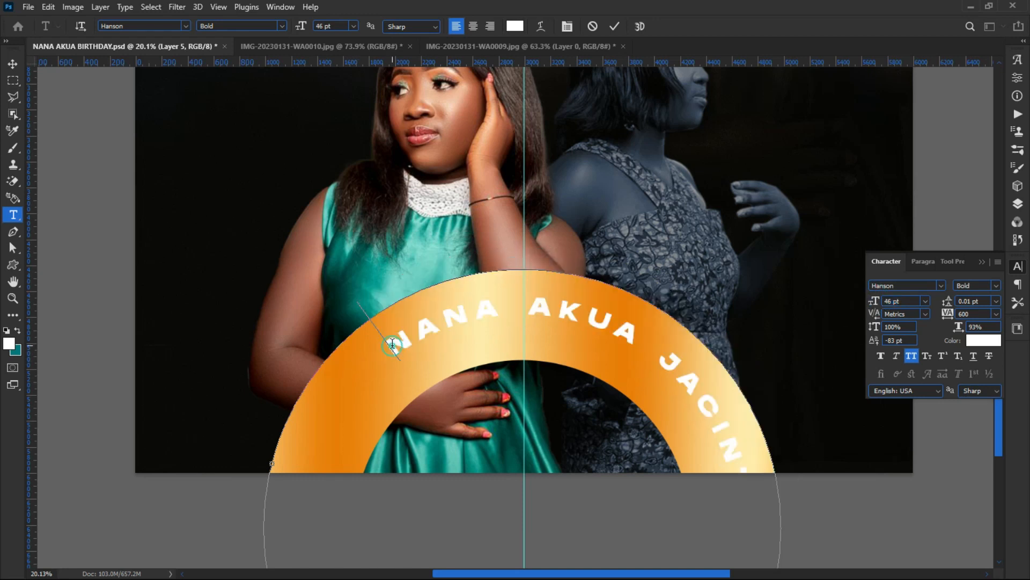
key("ctrl+a")
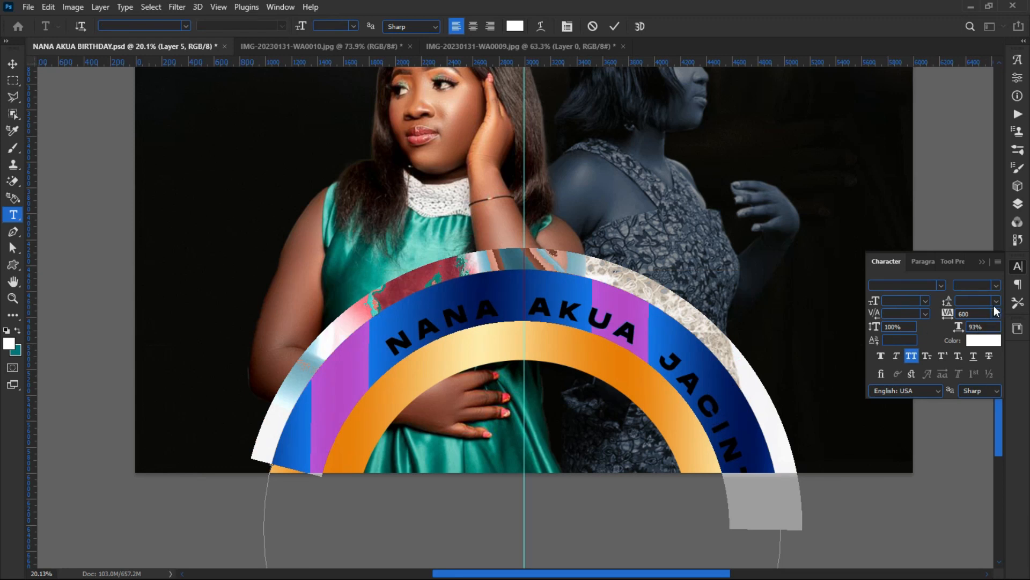
left_click(996, 315)
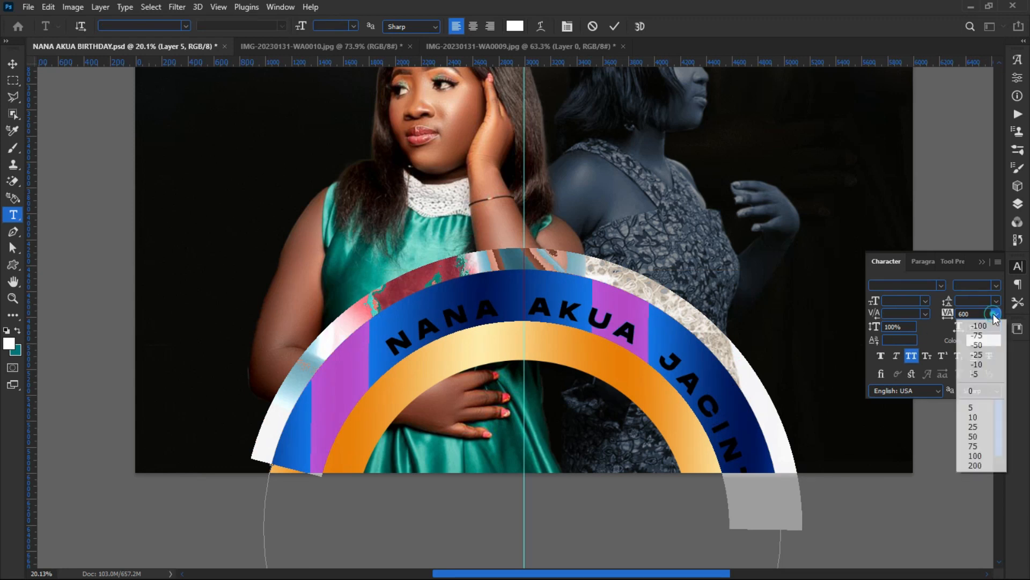
left_click(982, 388)
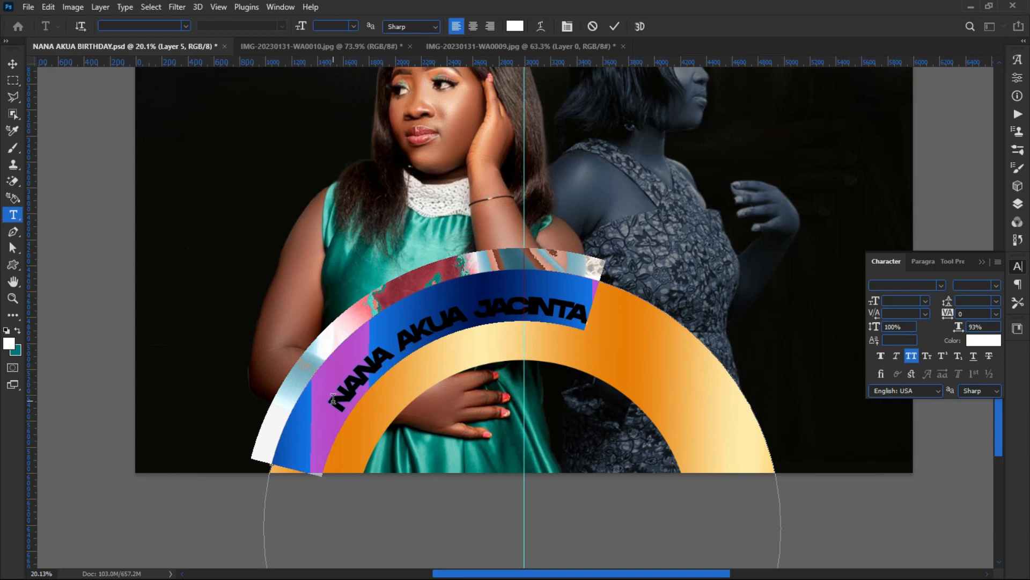
Step: Spread the name's letters to 200 tracking and check how it fits the gold band
left_click_drag(333, 397, 589, 317)
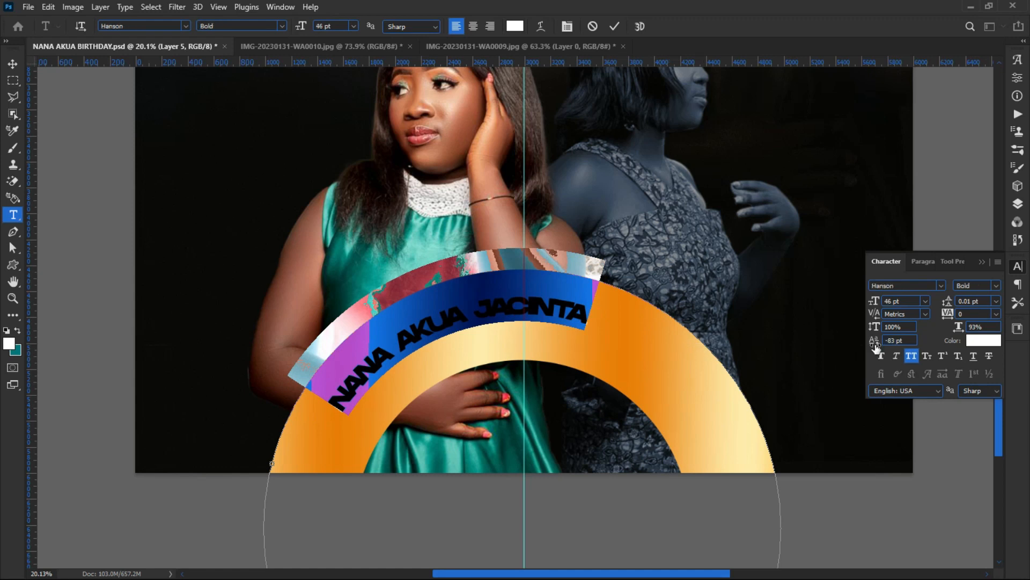
mouse_move(946, 315)
left_mouse_down()
mouse_move(966, 316)
mouse_move(952, 315)
left_mouse_up()
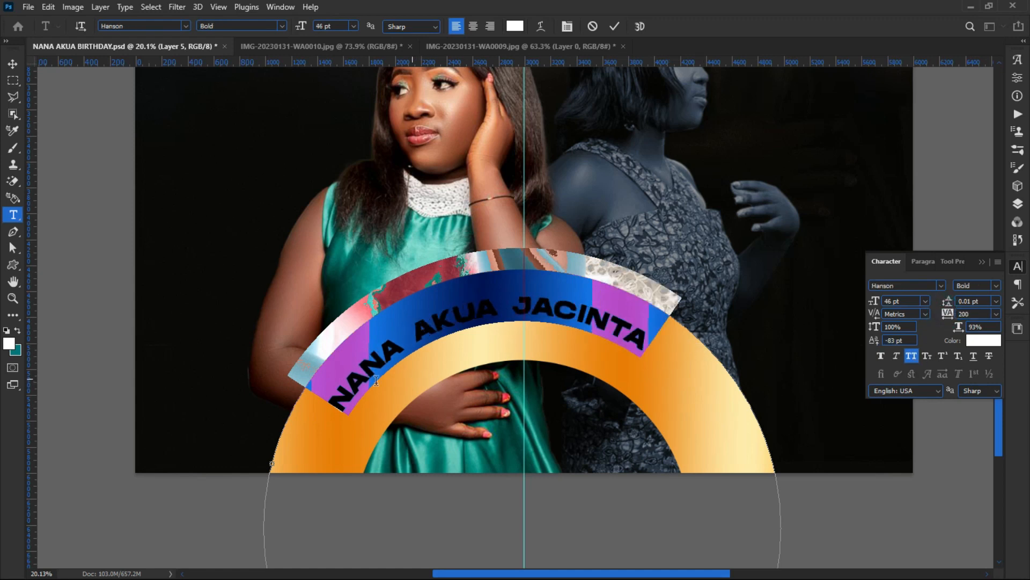
left_click(326, 406)
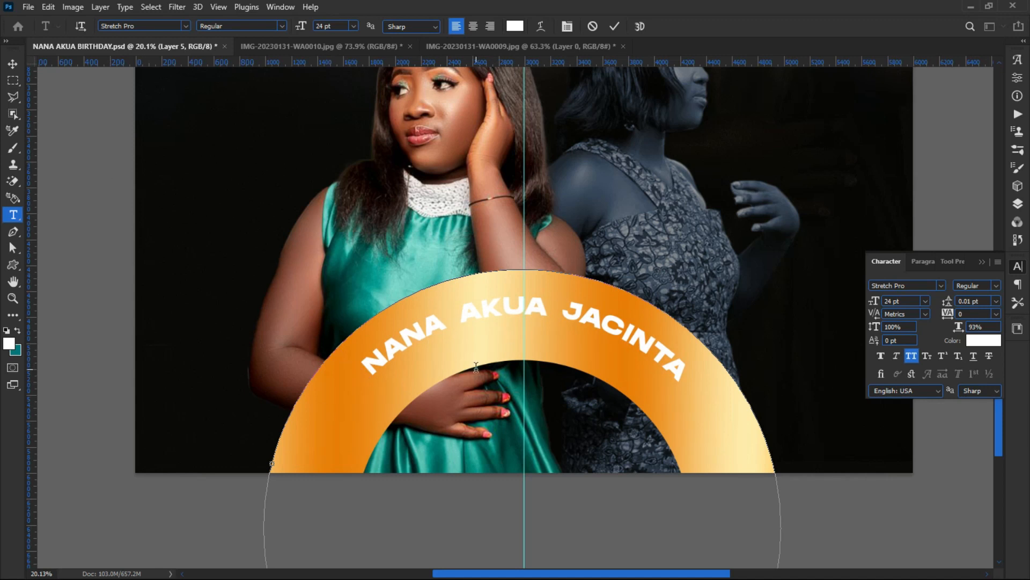
key("ctrl+a")
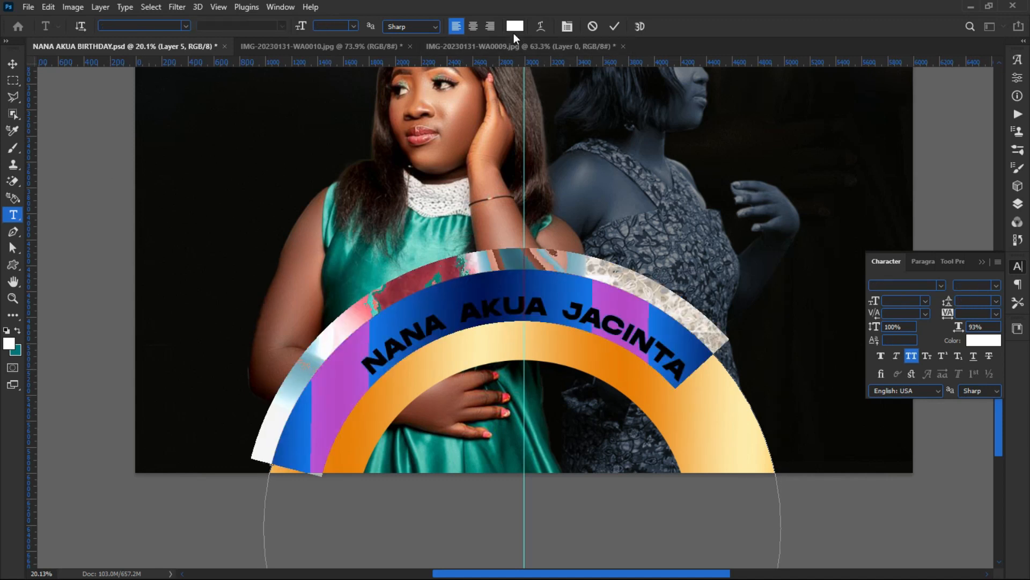
Step: Recolour the curved name near-black #0a0a0a and commit the text edit
left_click(514, 27)
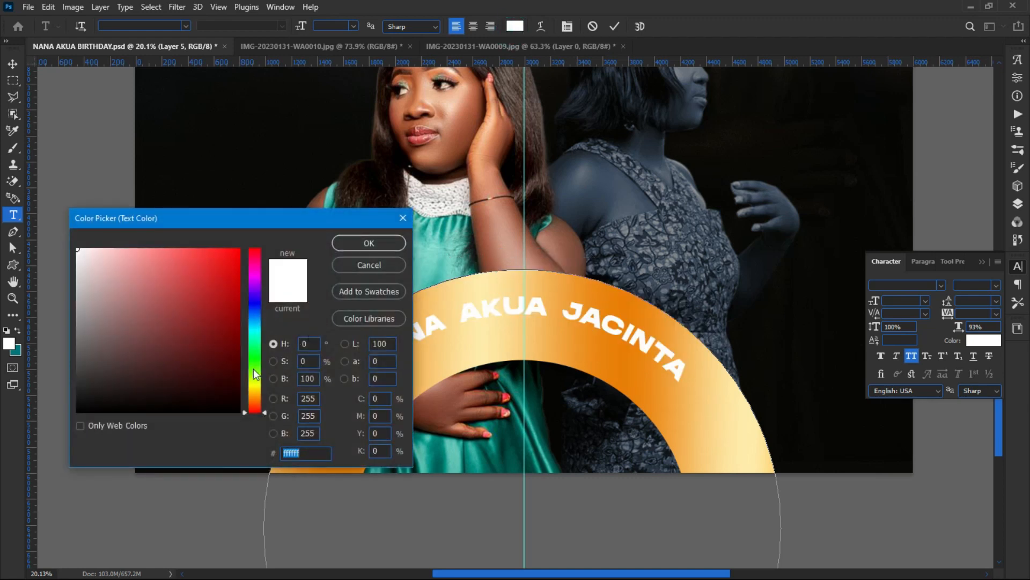
left_click(78, 409)
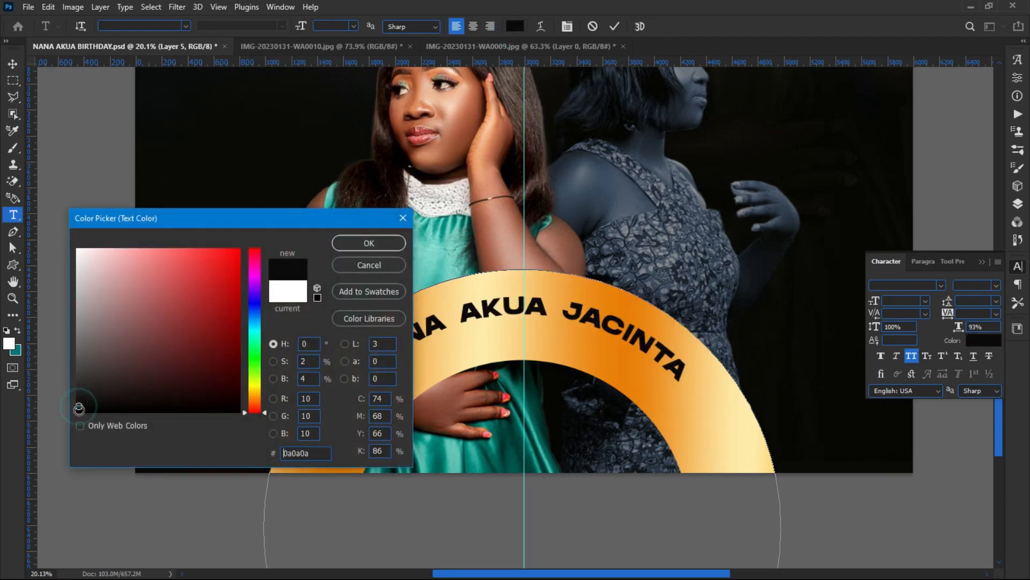
left_click(369, 242)
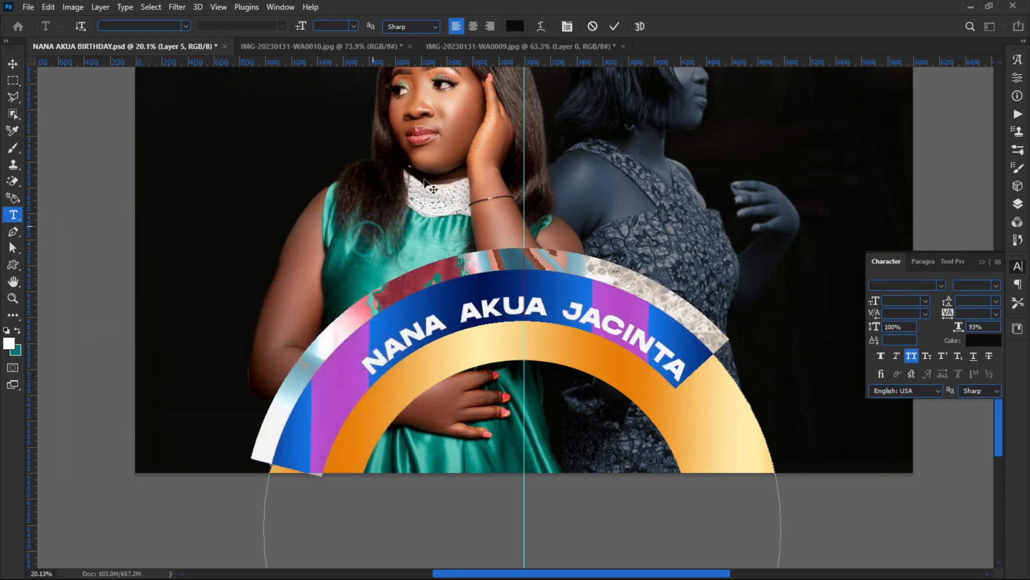
left_click(615, 27)
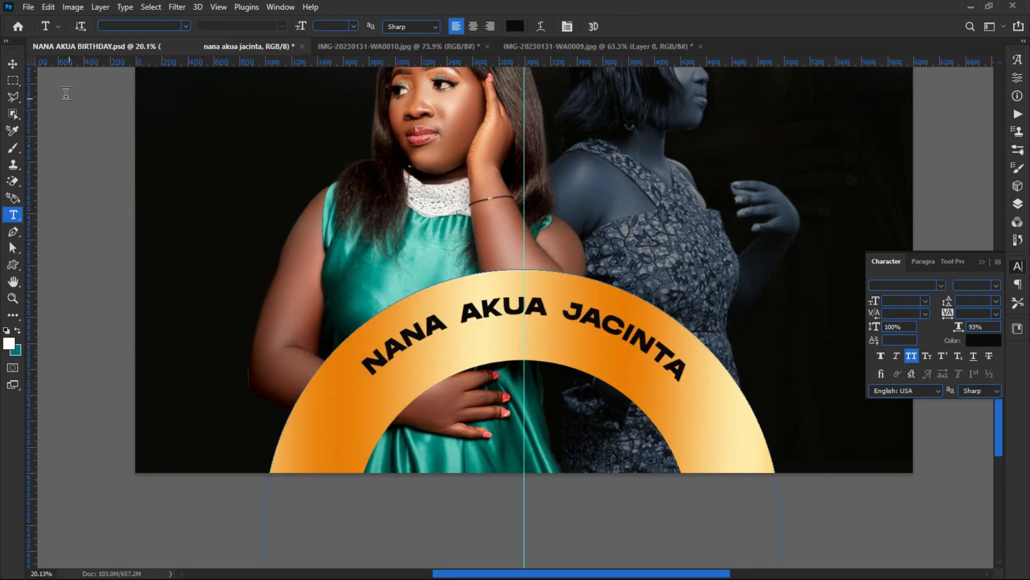
Step: Switch to the Move tool, deselect the name layer, and zoom out to view the whole flyer
left_click(13, 64)
left_click(64, 199)
scroll(163, 175, "down", 1)
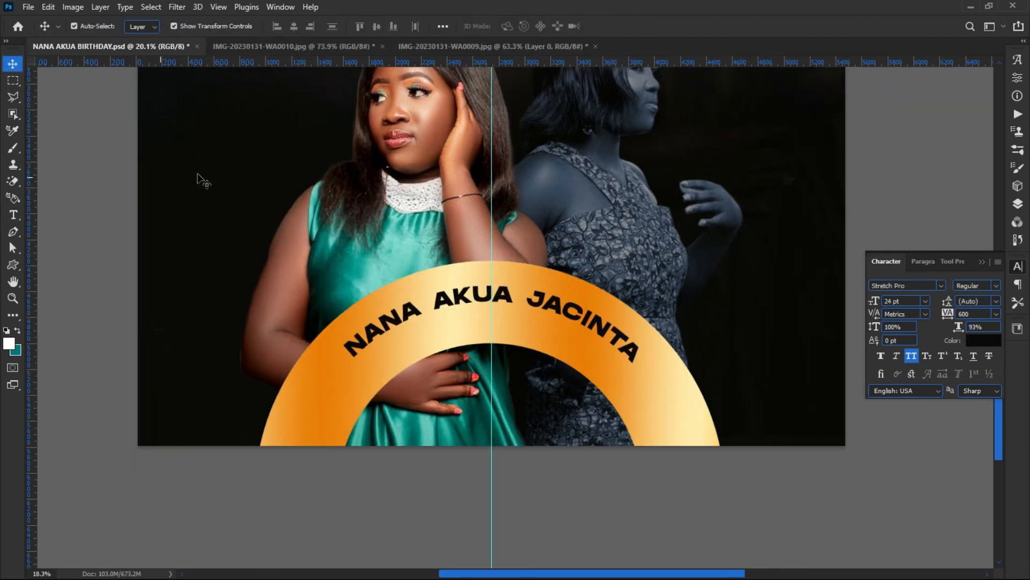
scroll(201, 180, "down", 1)
scroll(500, 330, "down", 1)
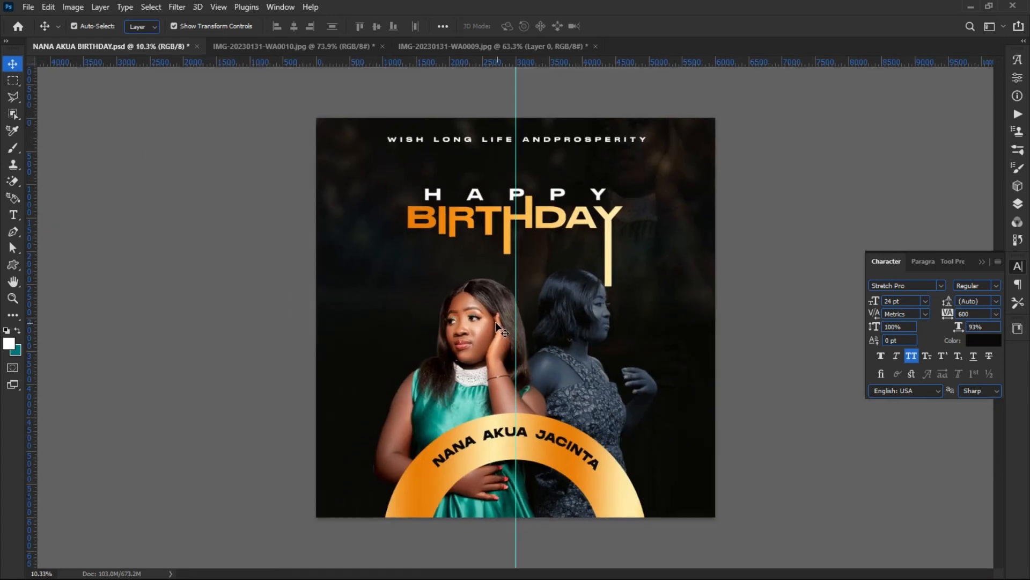
scroll(500, 330, "up", 1)
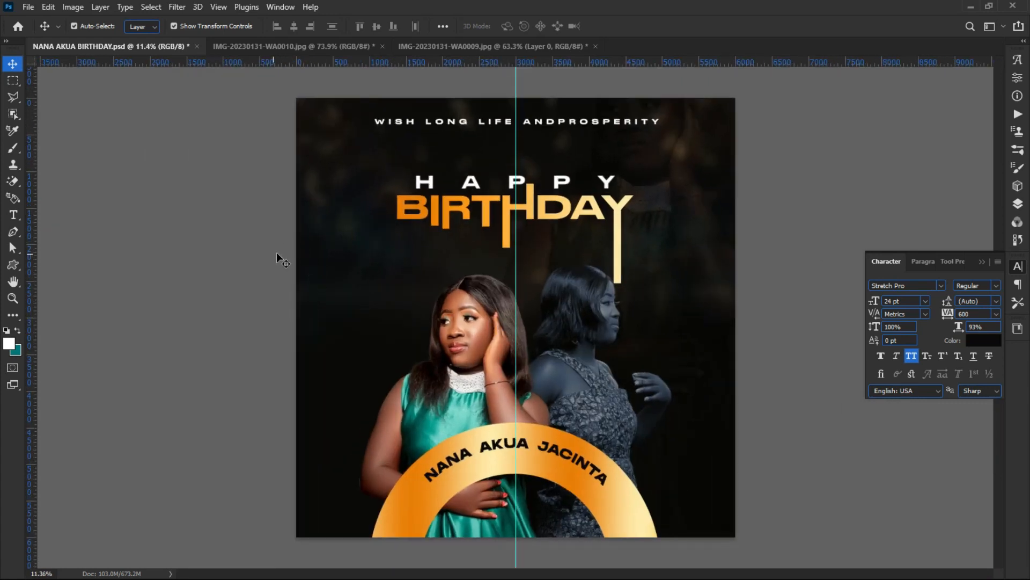